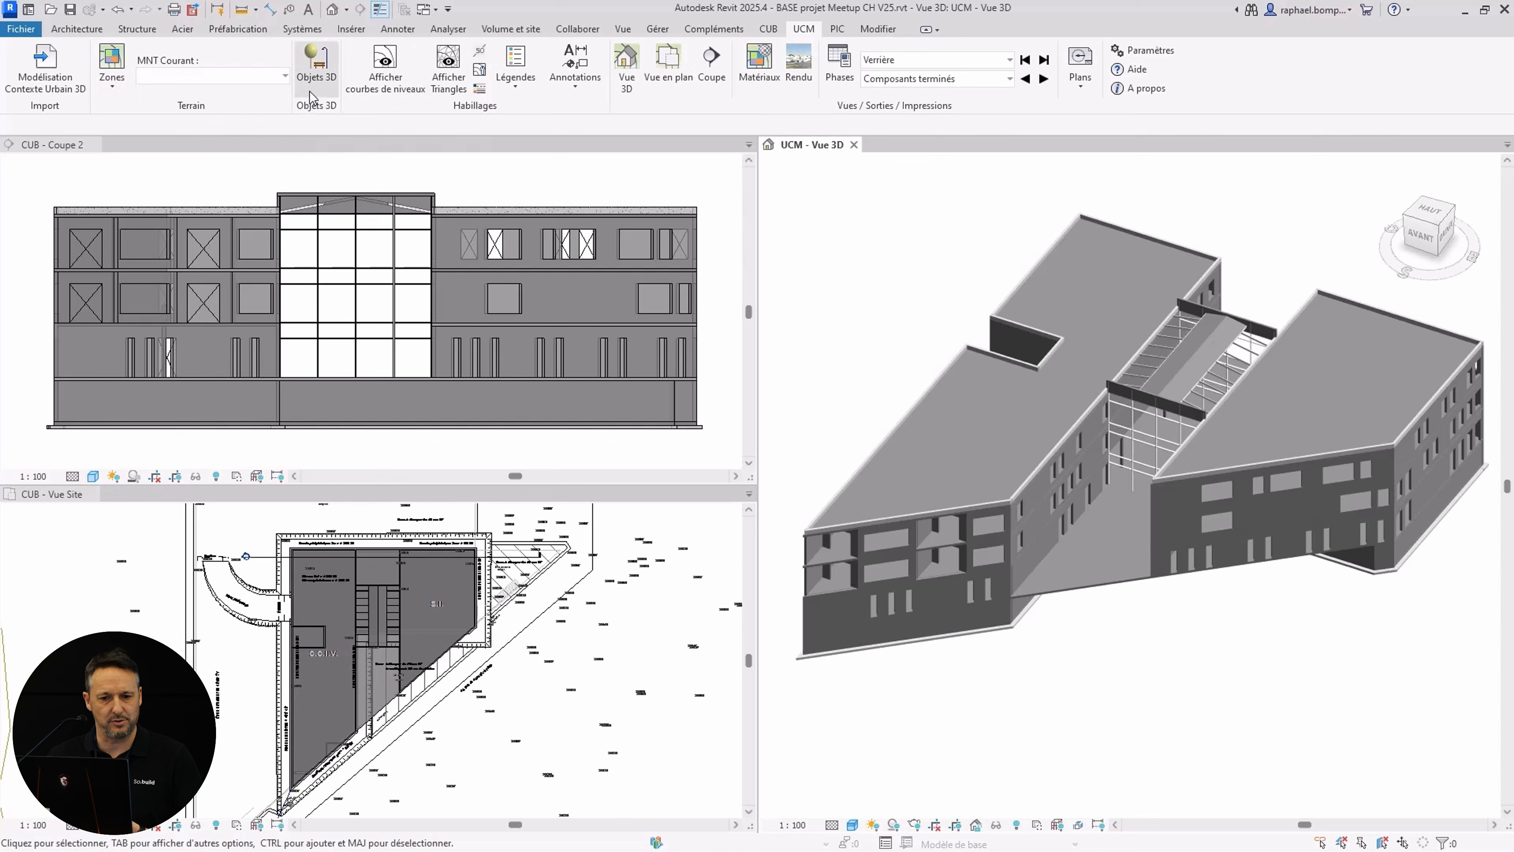
- Browse the 3D object library's categories, including planters, barriers, street lamps, electrical posts and RFA points
click(313, 92)
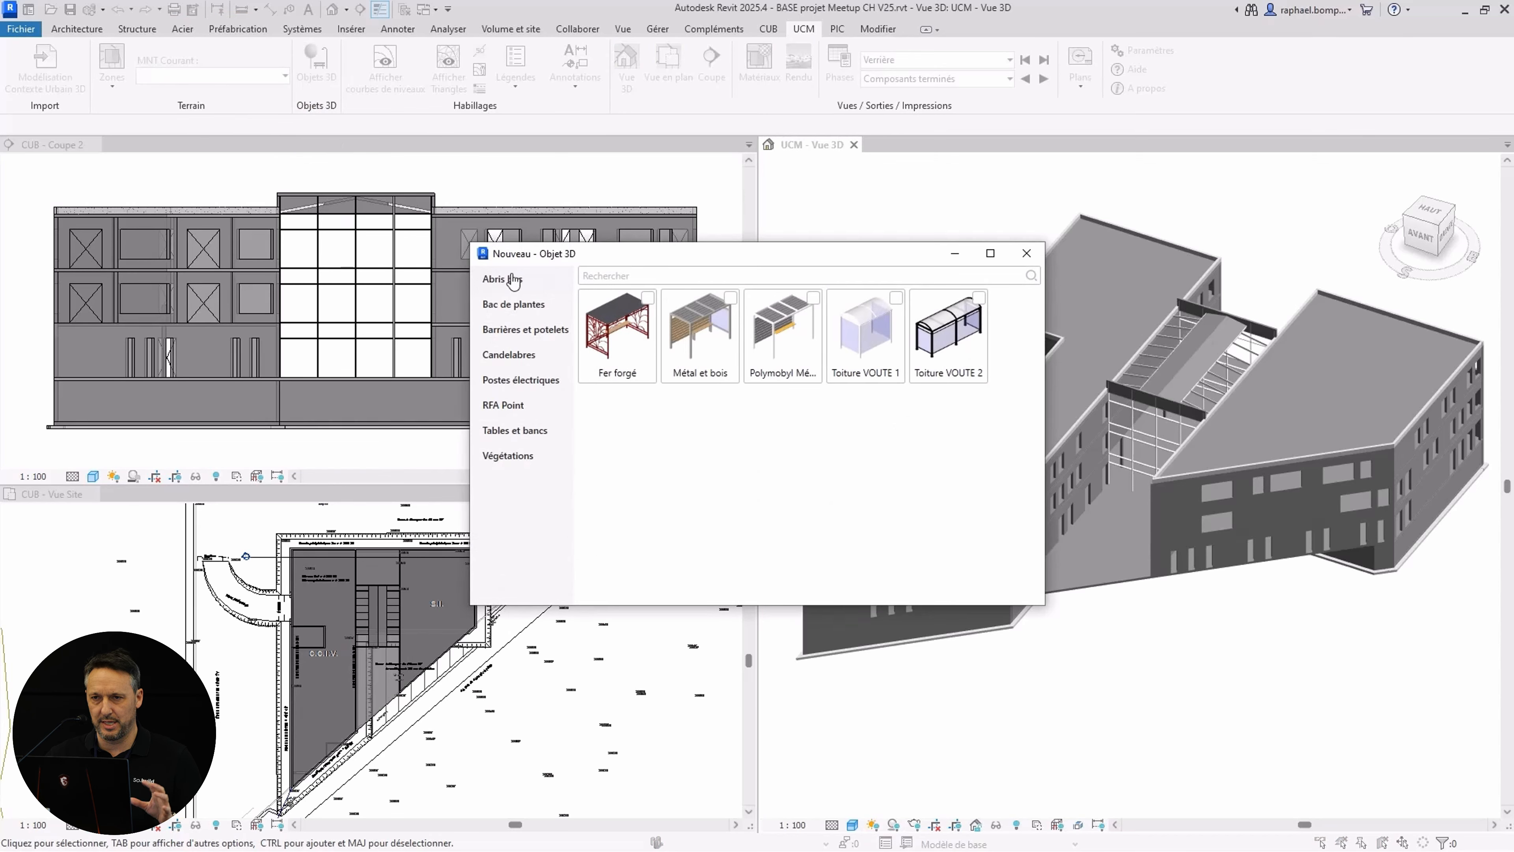
click(513, 309)
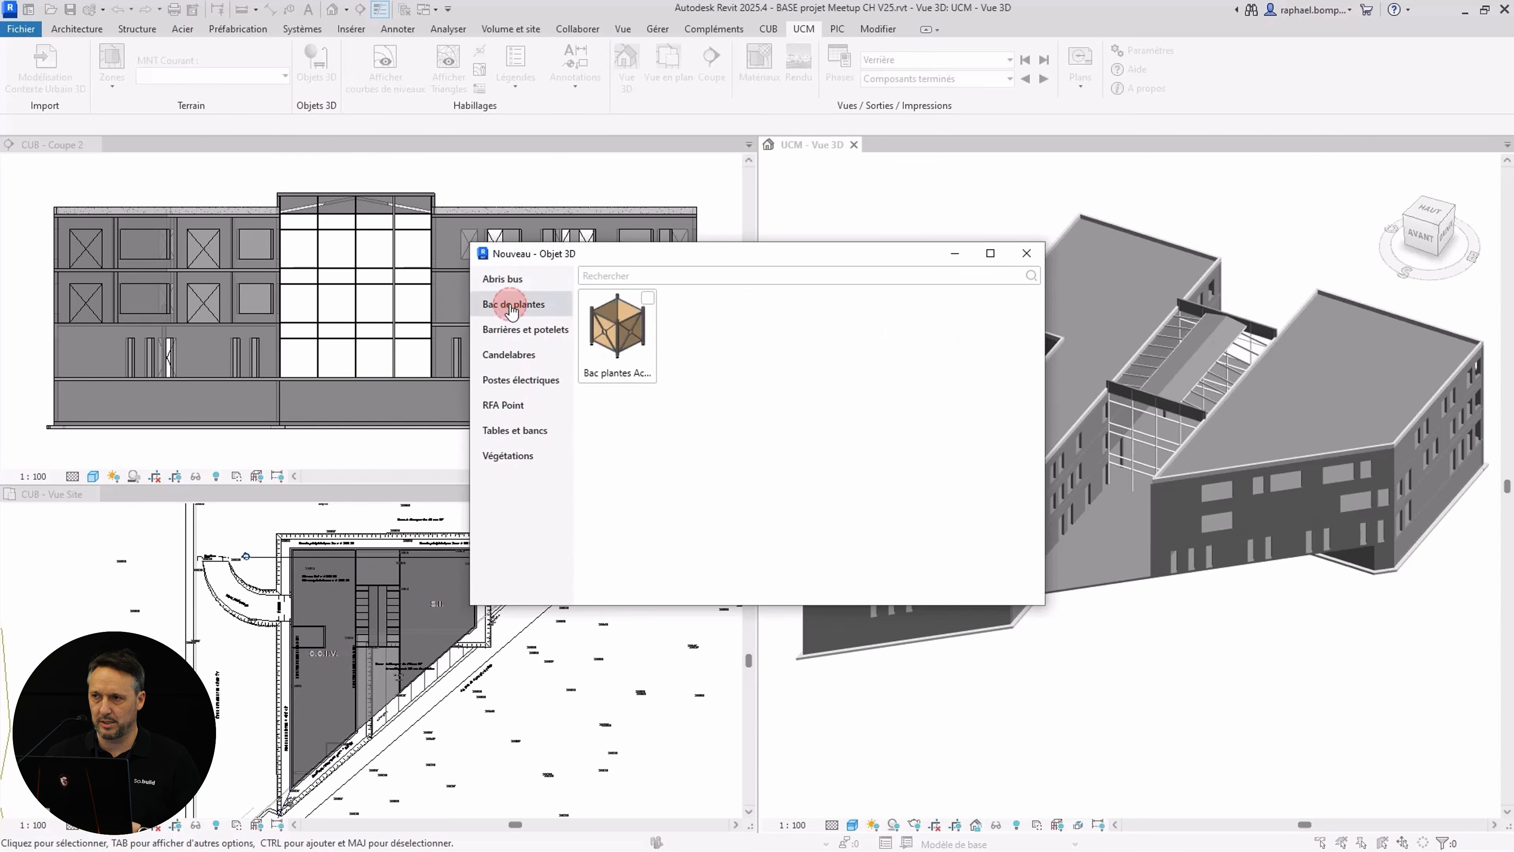
click(510, 332)
click(524, 356)
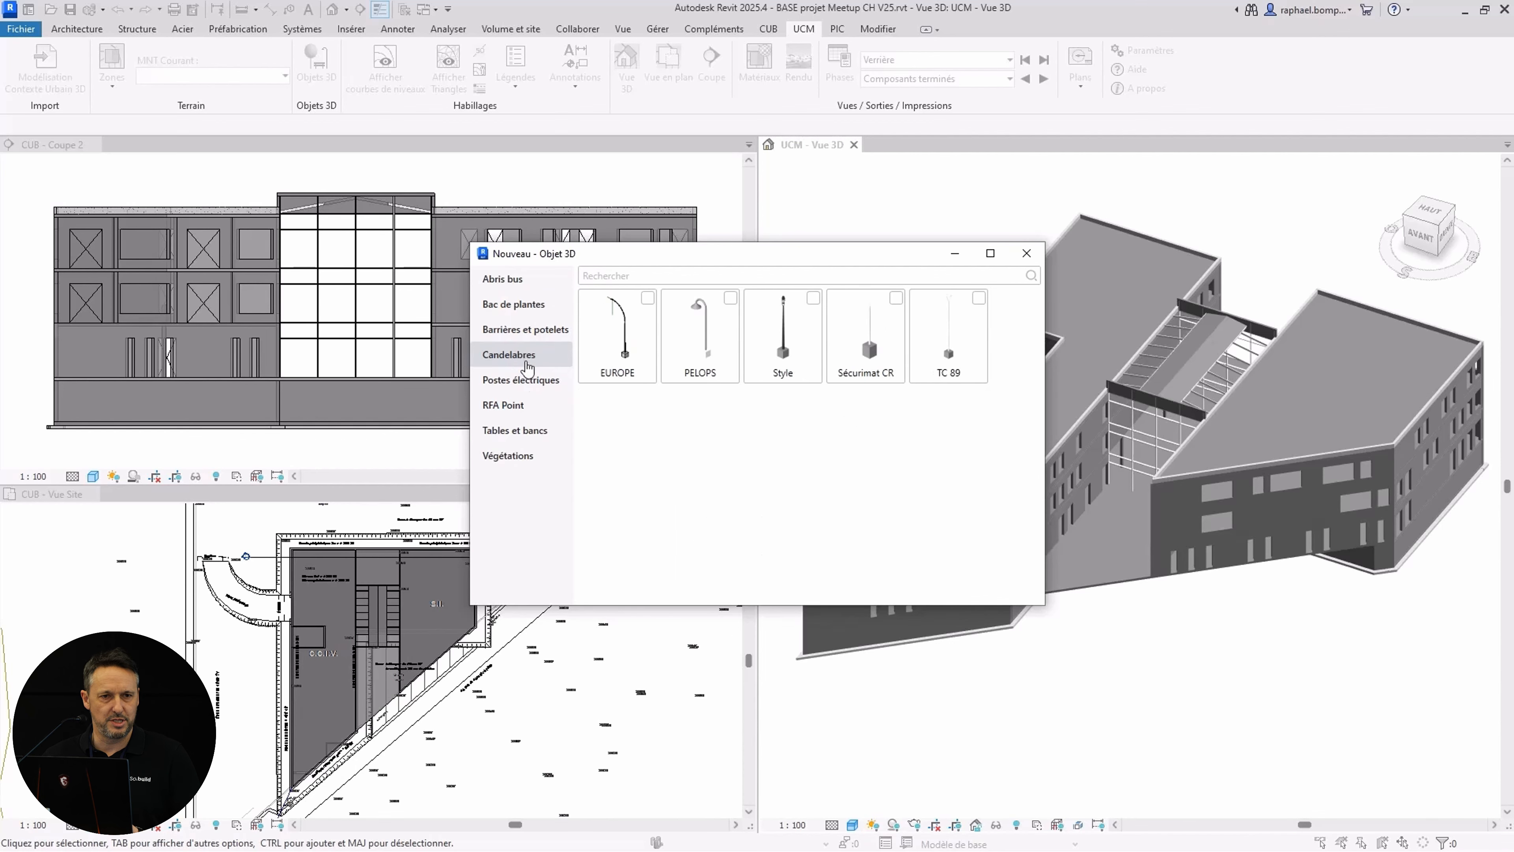
click(531, 380)
click(528, 407)
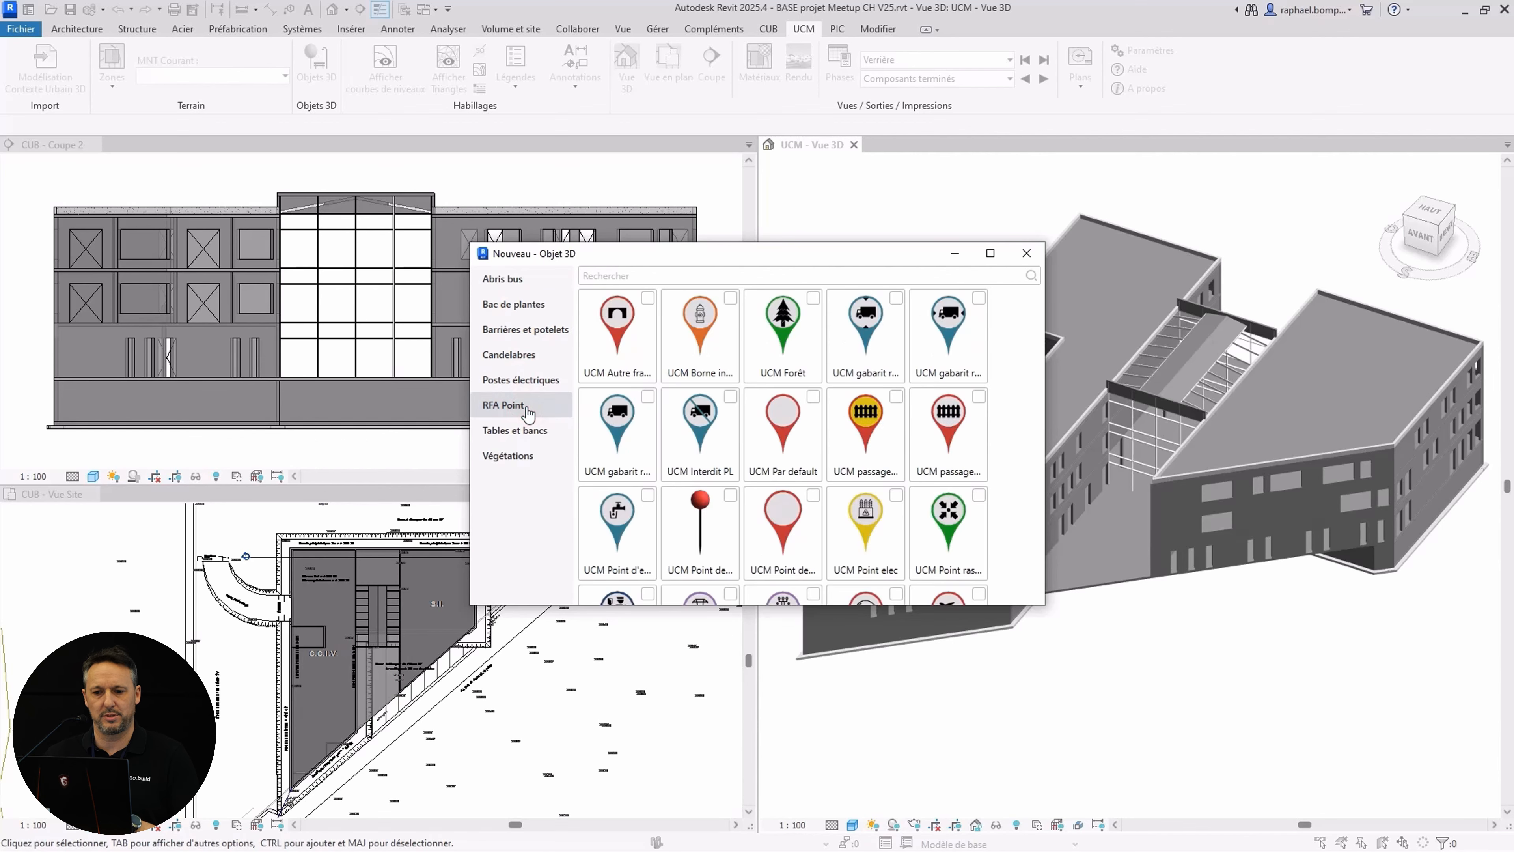
scroll(865, 431, down, 3)
scroll(866, 430, up, 1)
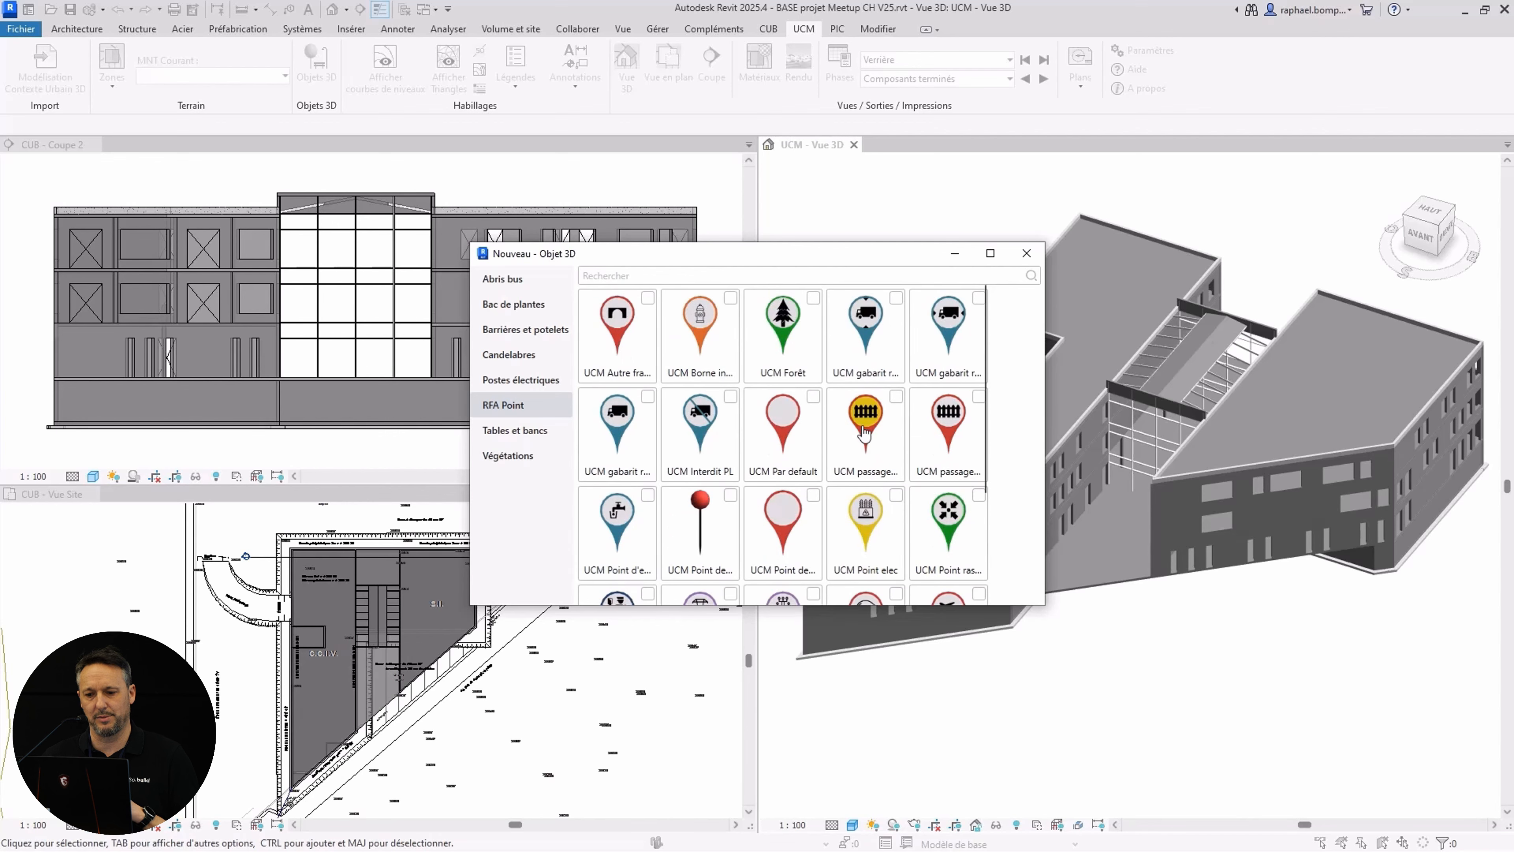
- Examine the Réseau and Zone insertion options for the UCM Par default object, and close the library without placing it
click(783, 428)
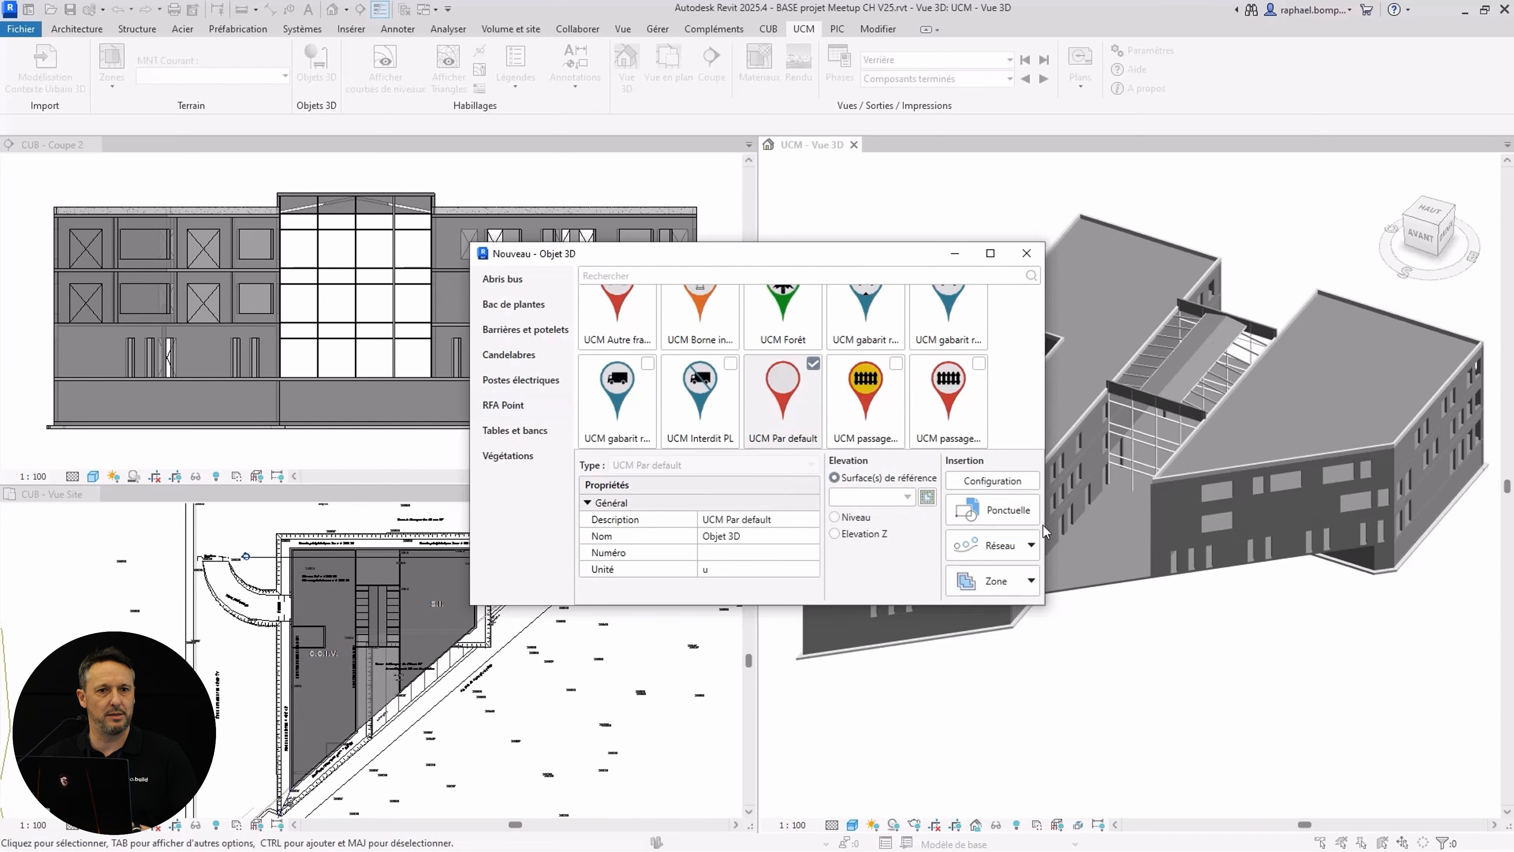
click(1032, 546)
click(1032, 546)
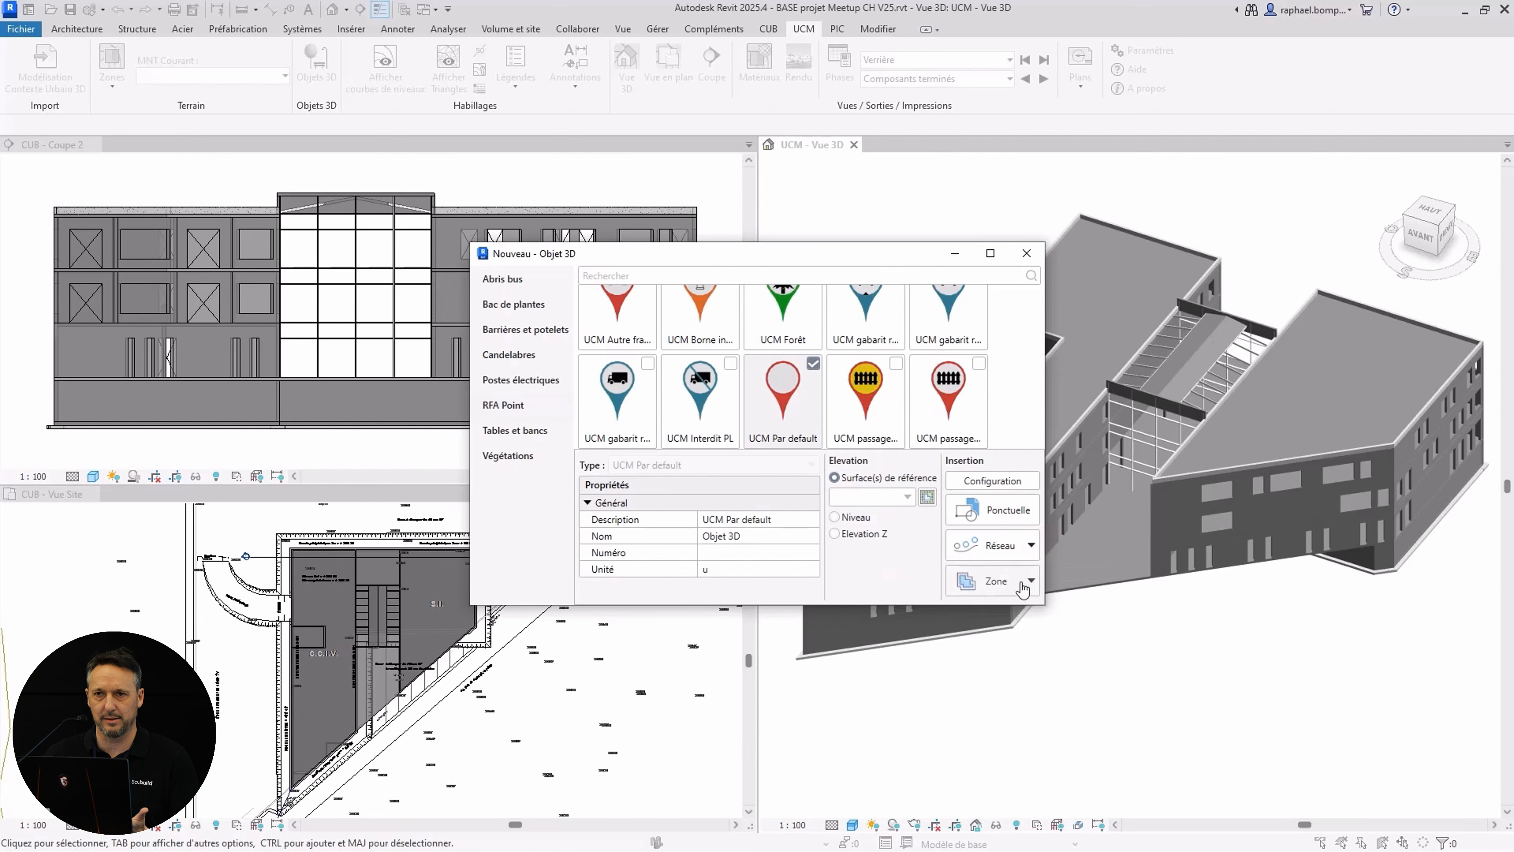
click(1025, 582)
click(909, 583)
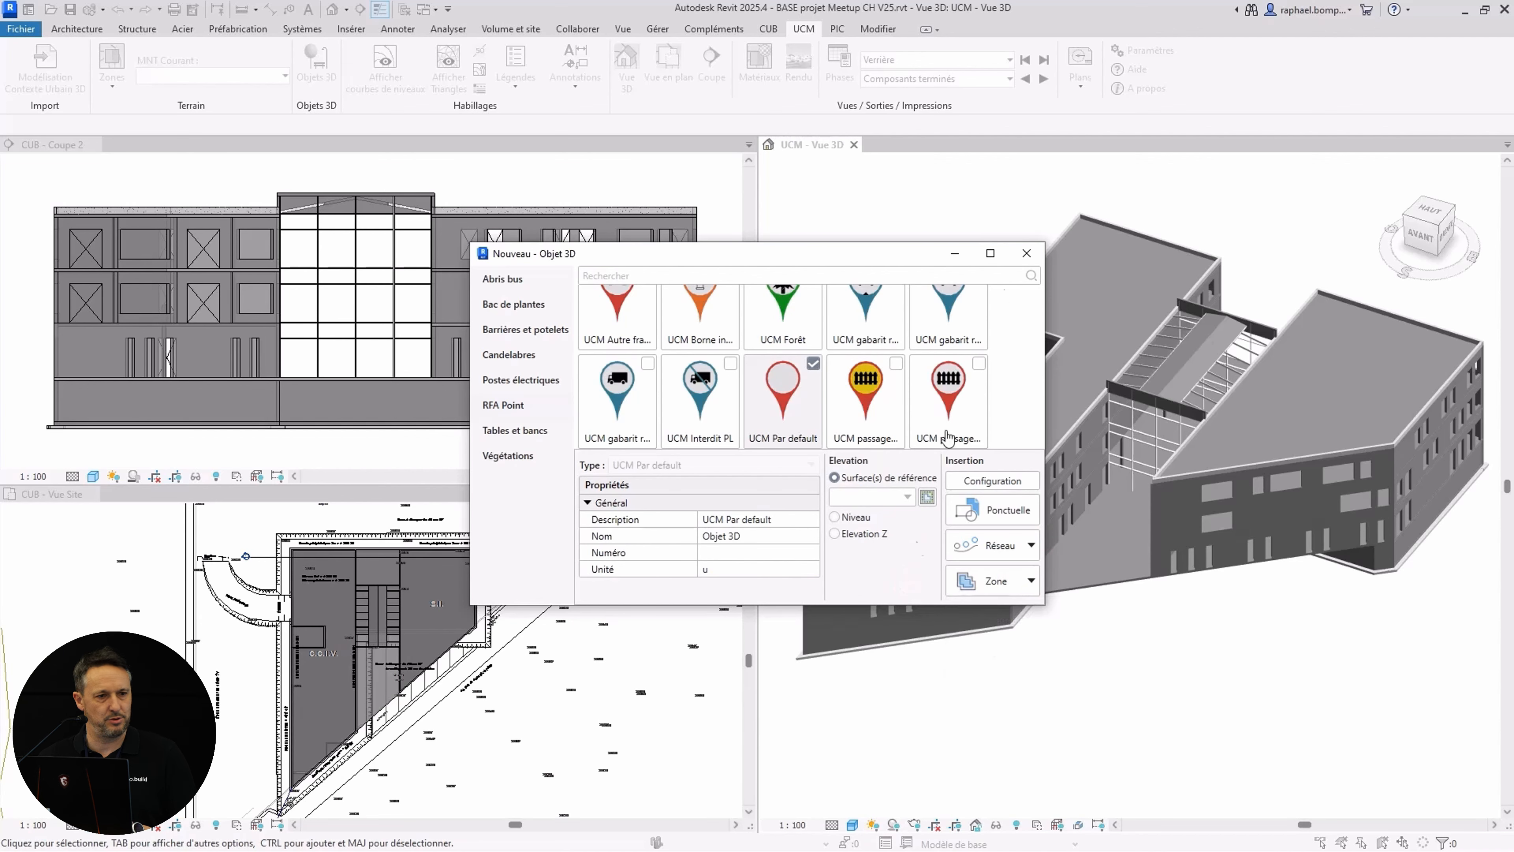
click(1026, 254)
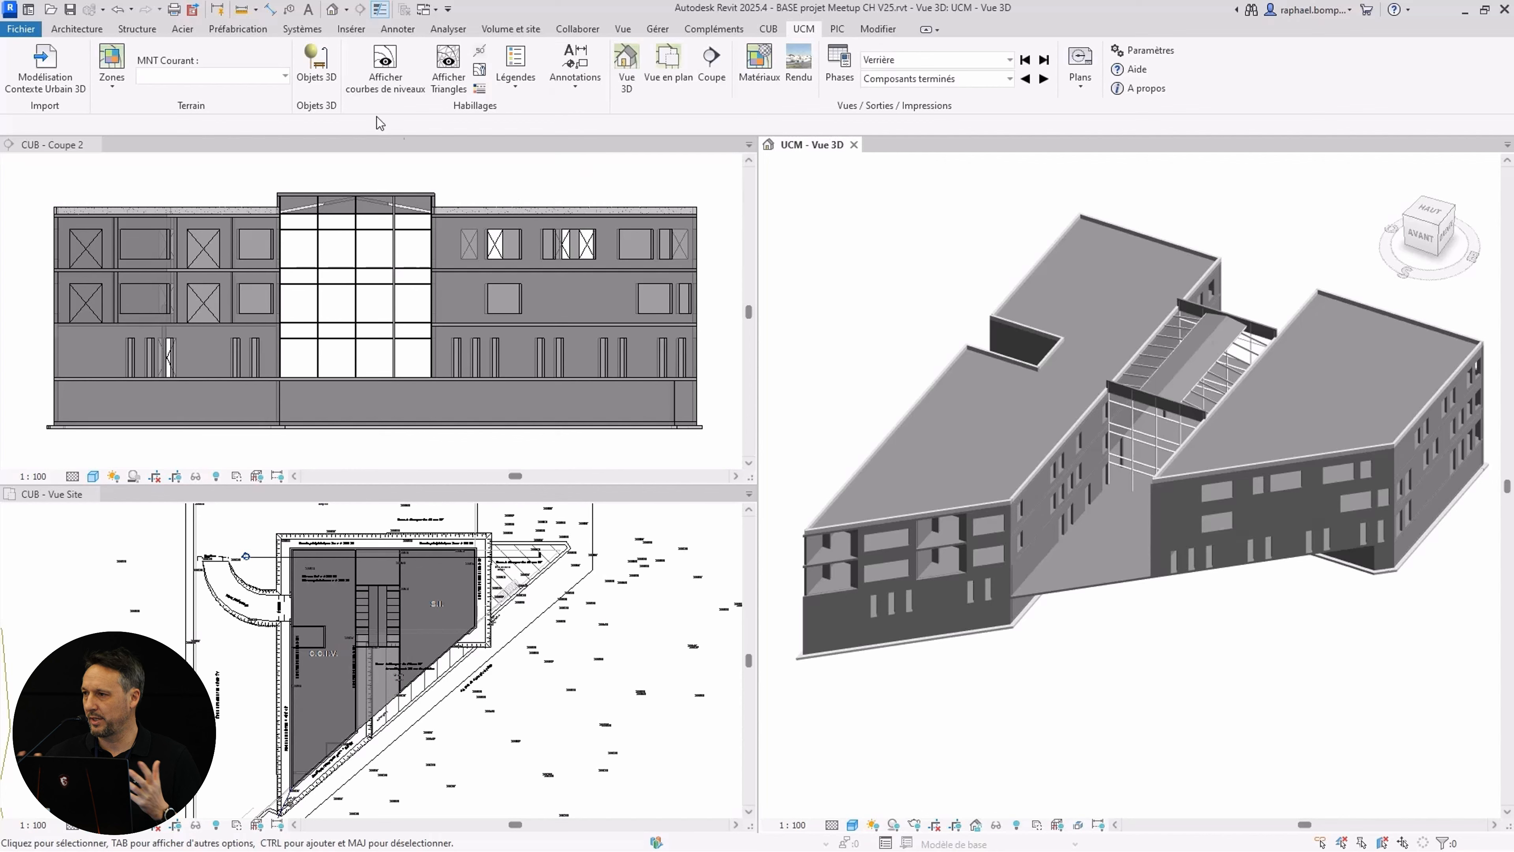
click(515, 84)
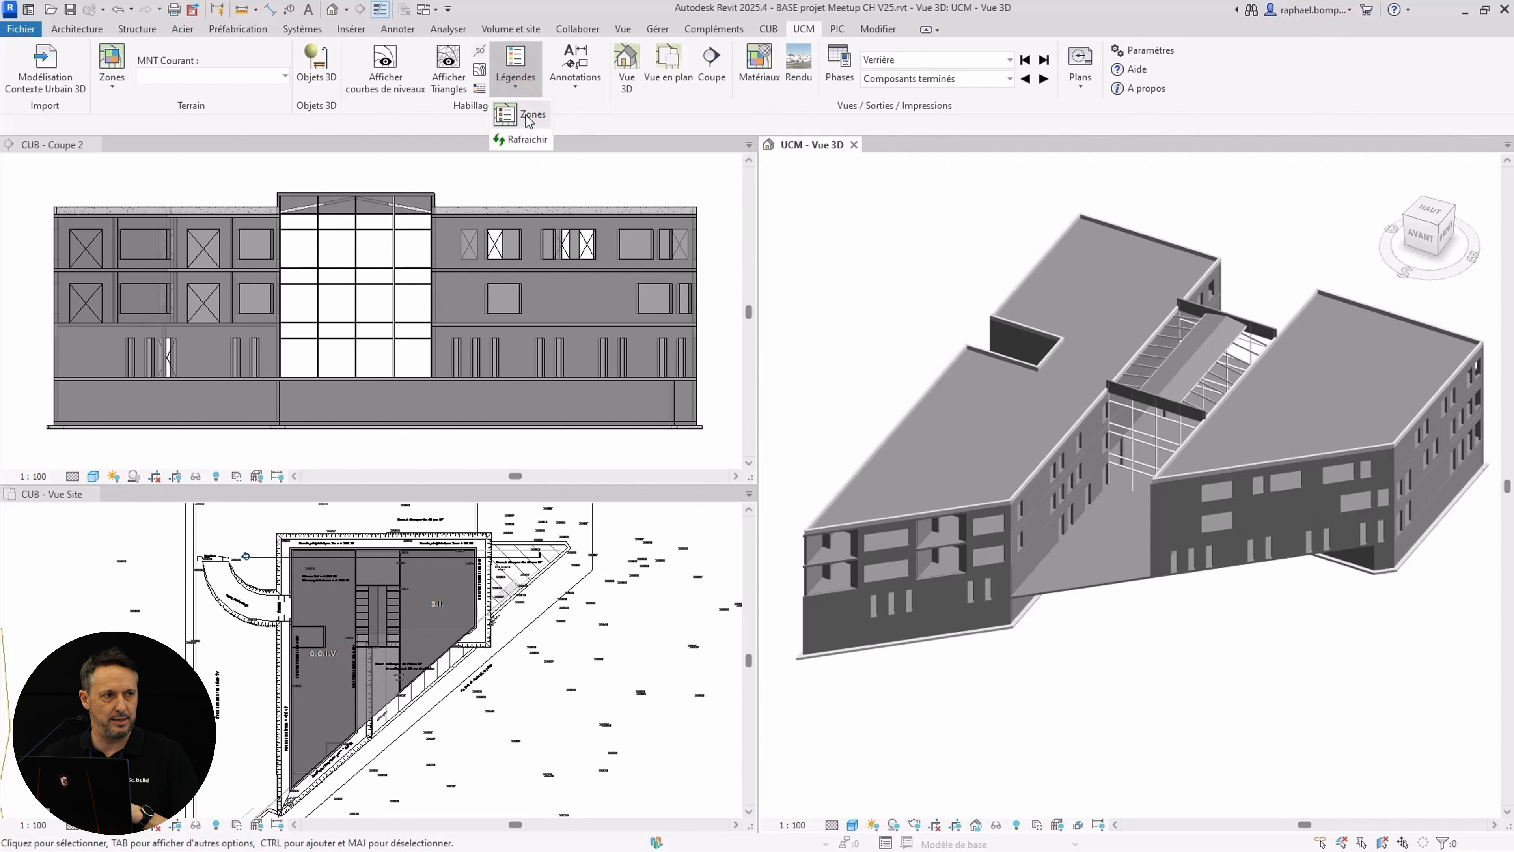
click(574, 84)
click(566, 73)
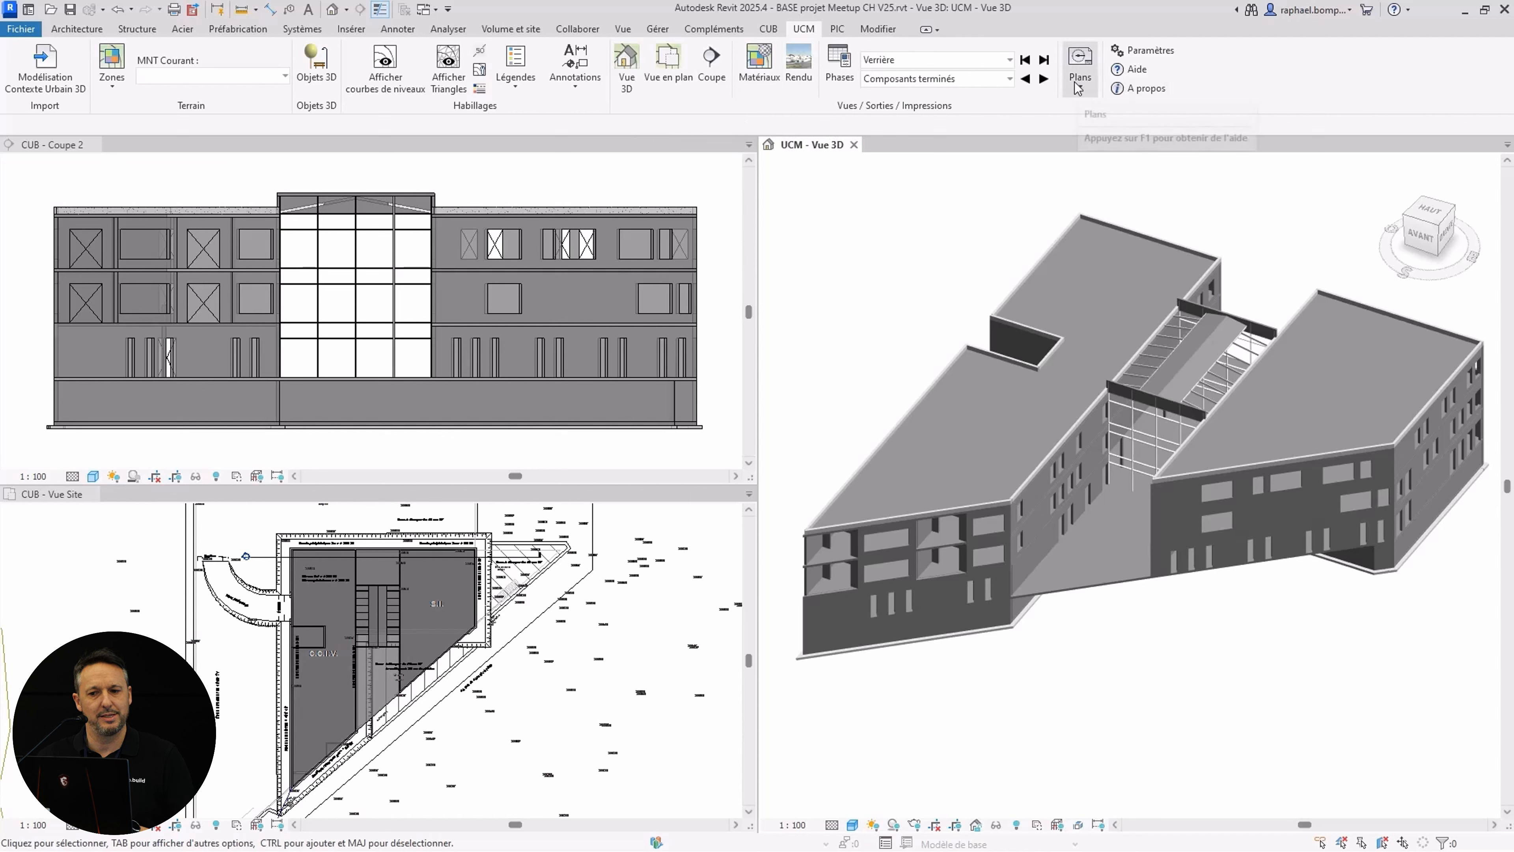
- Review the construction phases by stepping the 3D view back from Verrière to Sous-sol, and return to the last phase
click(1006, 61)
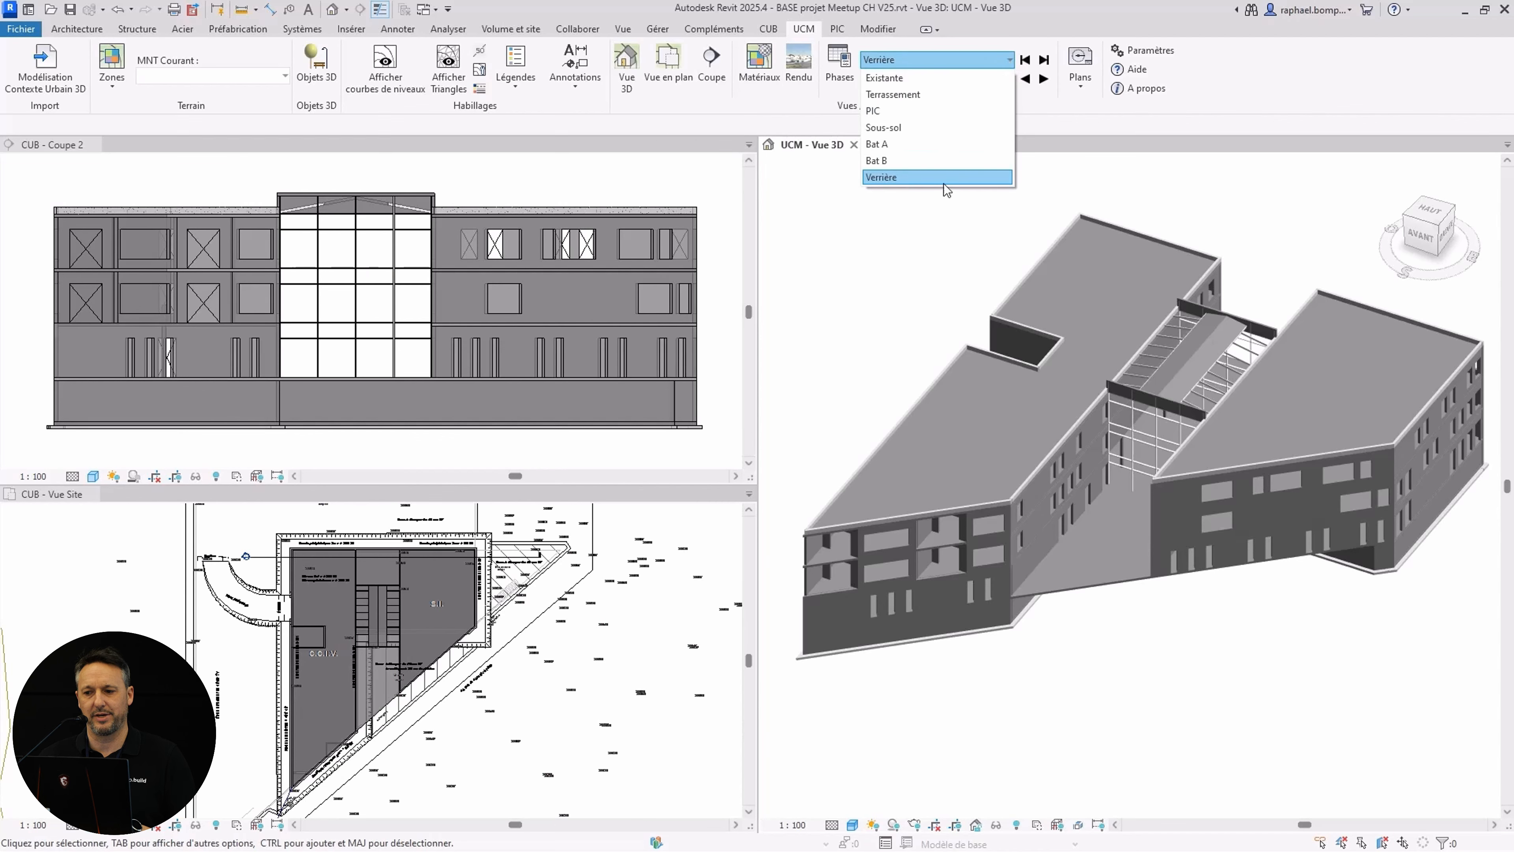
click(788, 169)
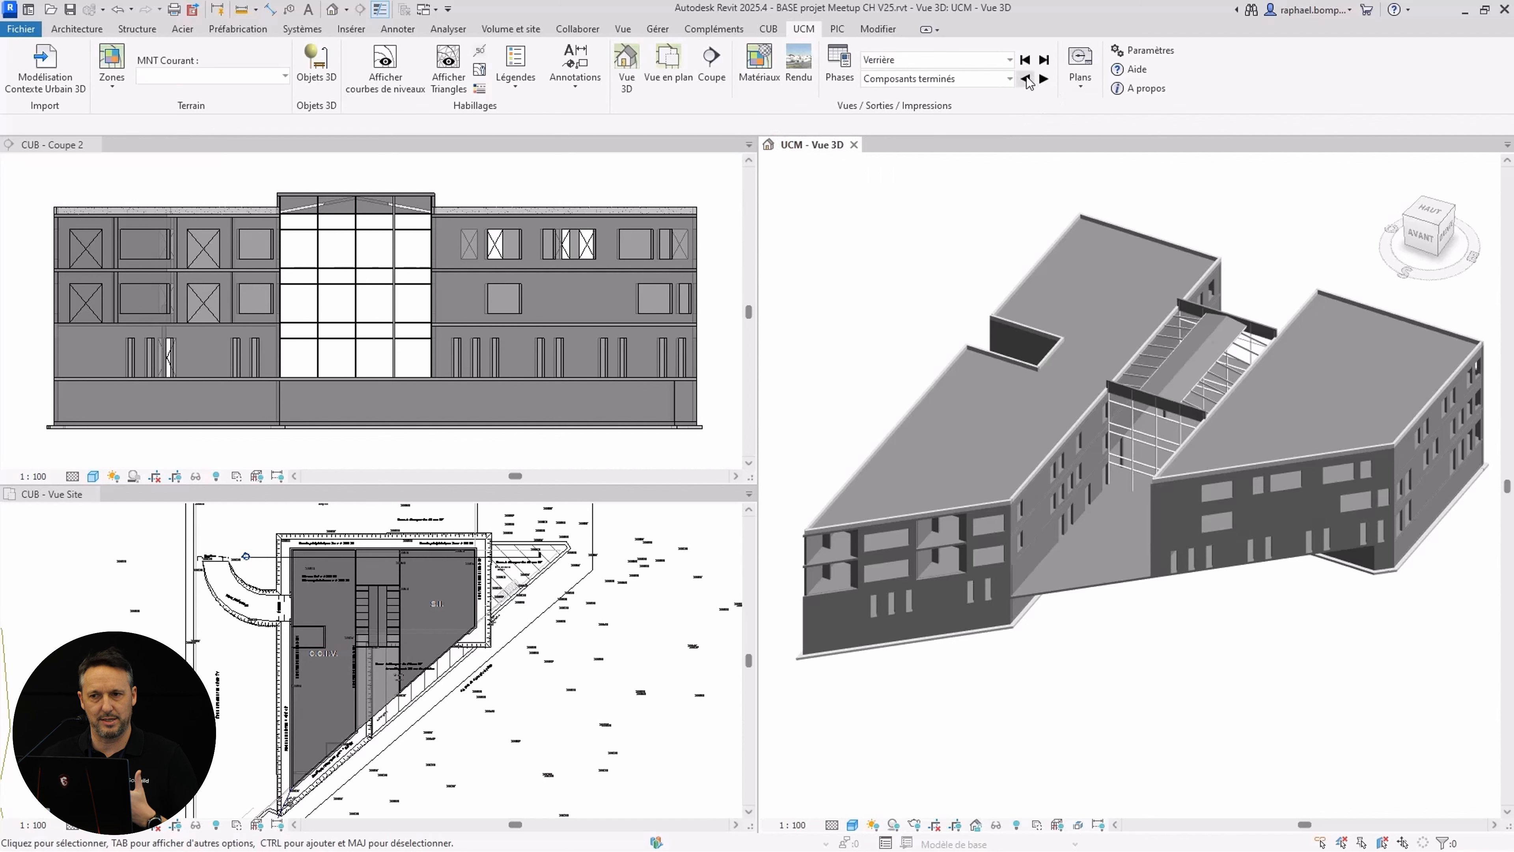
click(1026, 80)
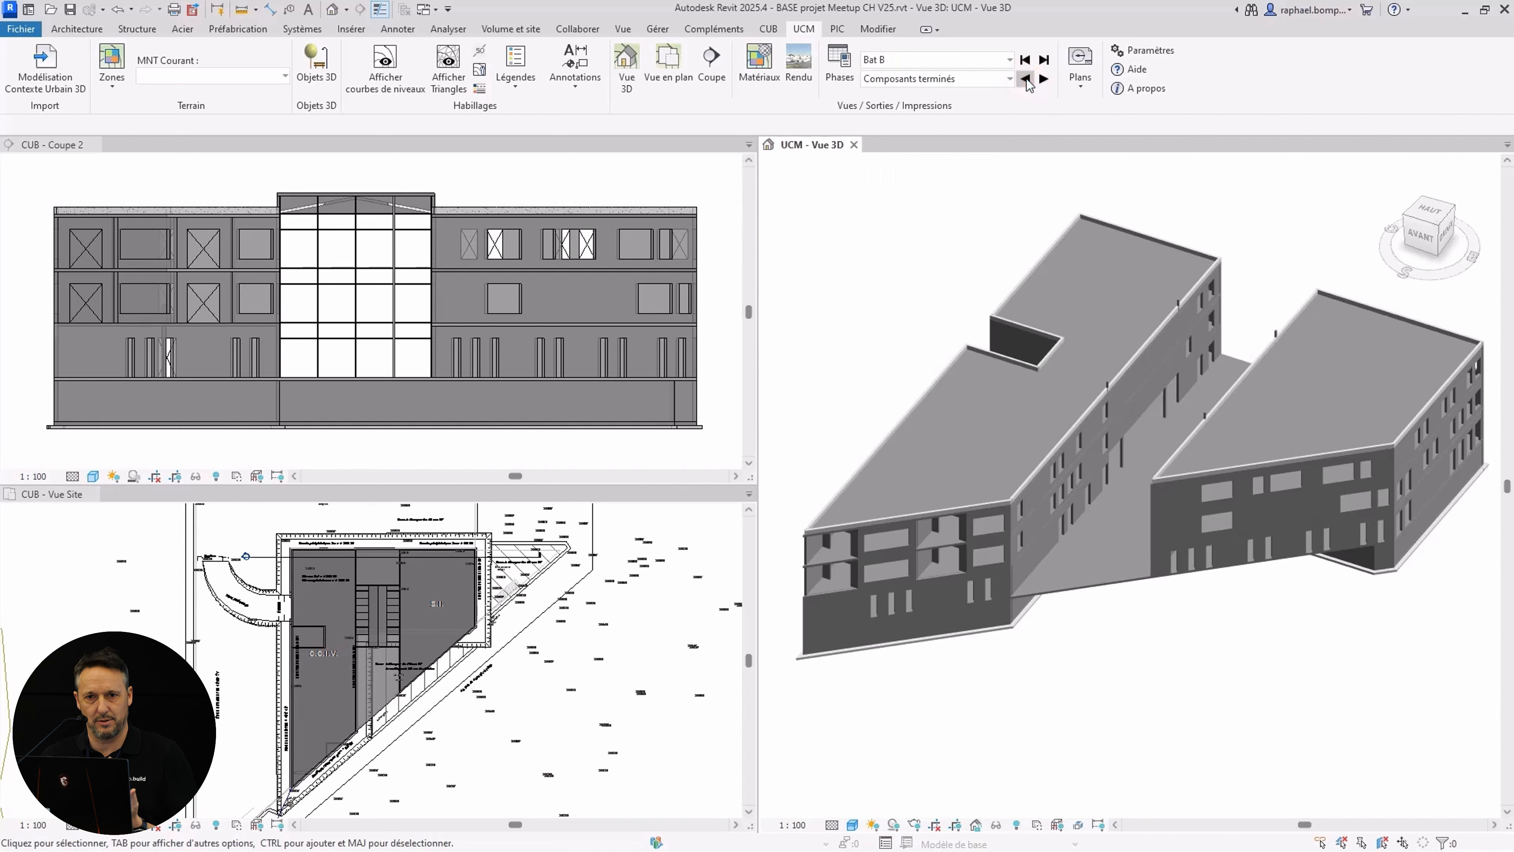
click(1026, 79)
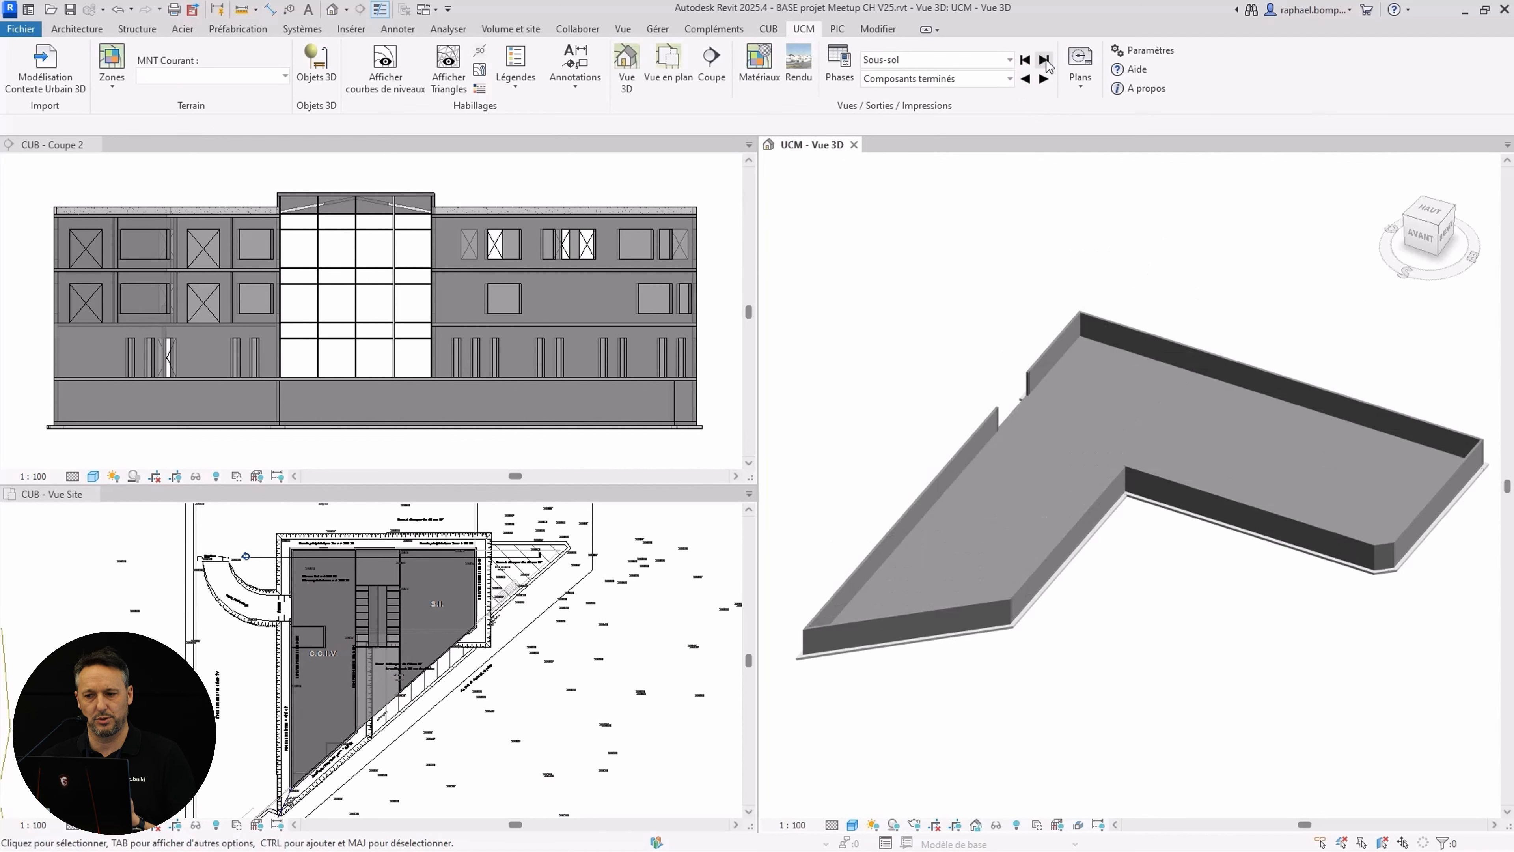
click(1044, 59)
click(1081, 86)
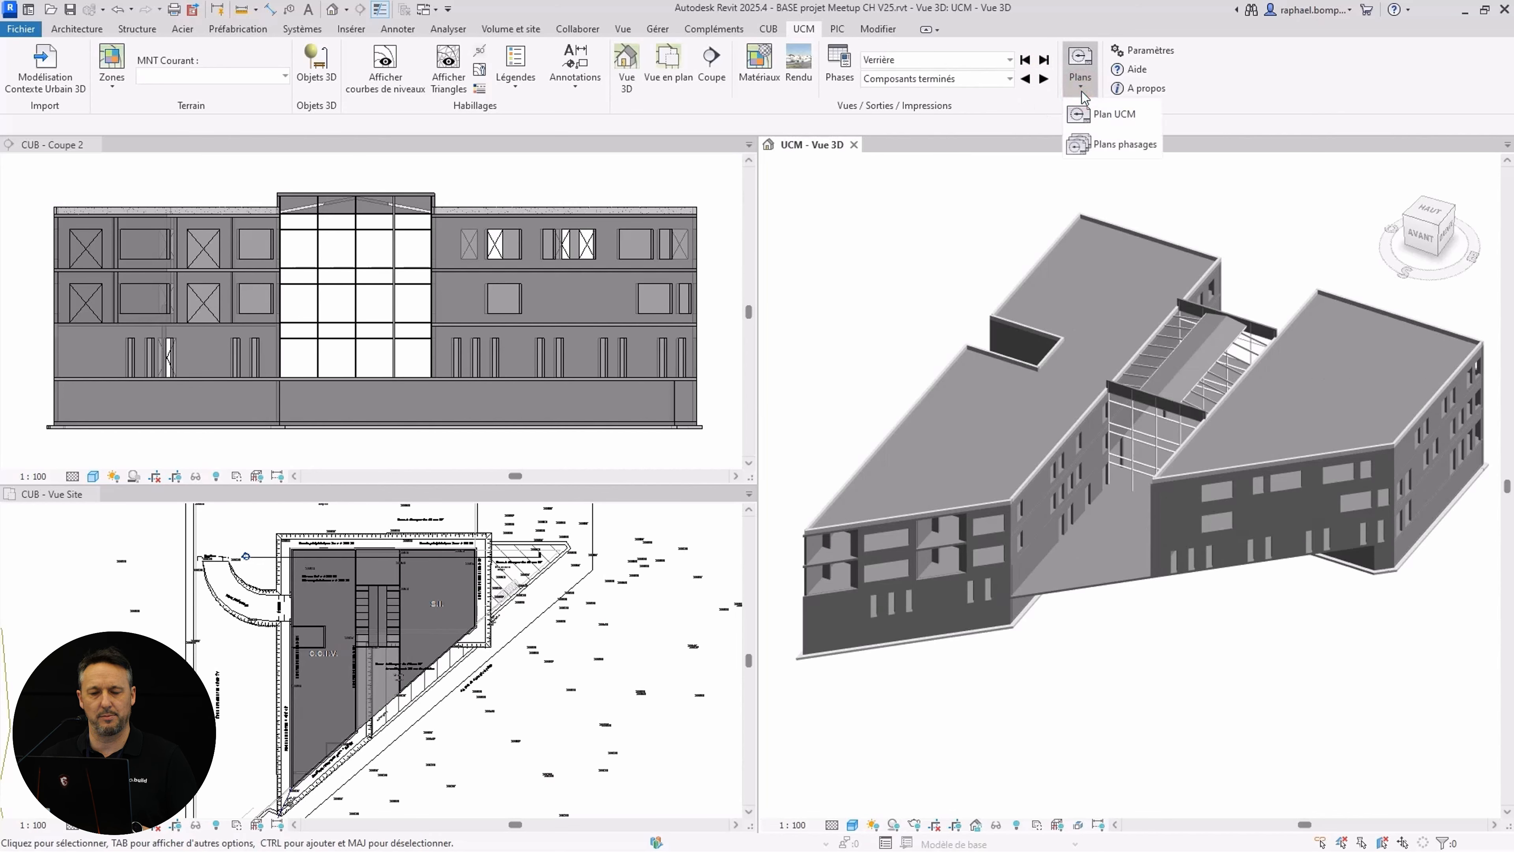
click(1077, 91)
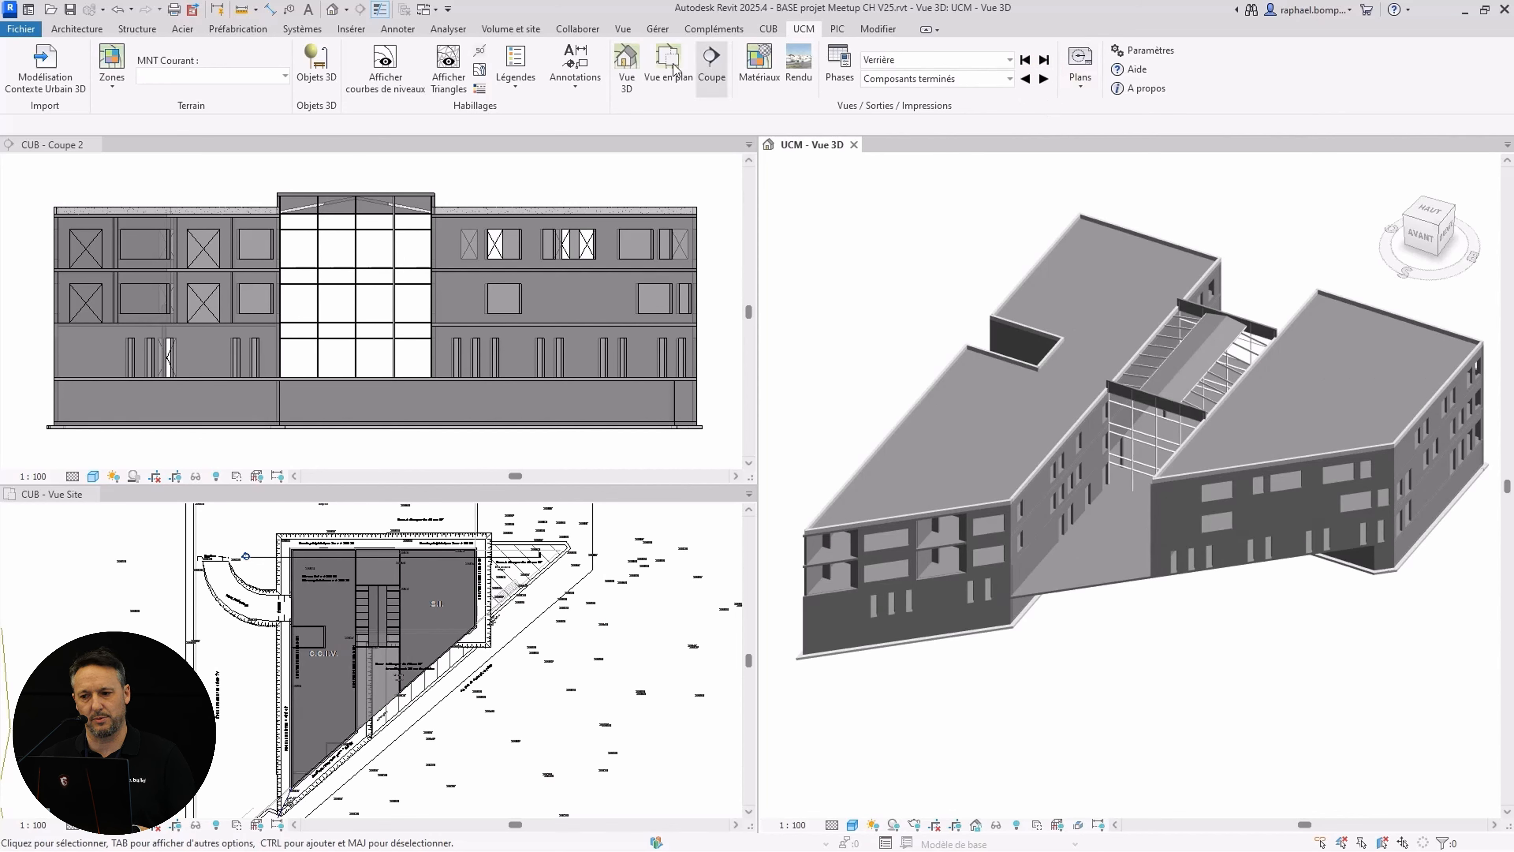
- Launch Modélisation Contexte Urbain 3D, look up EPFL Lausanne, and open the BIM day GVA 2025 project
click(41, 88)
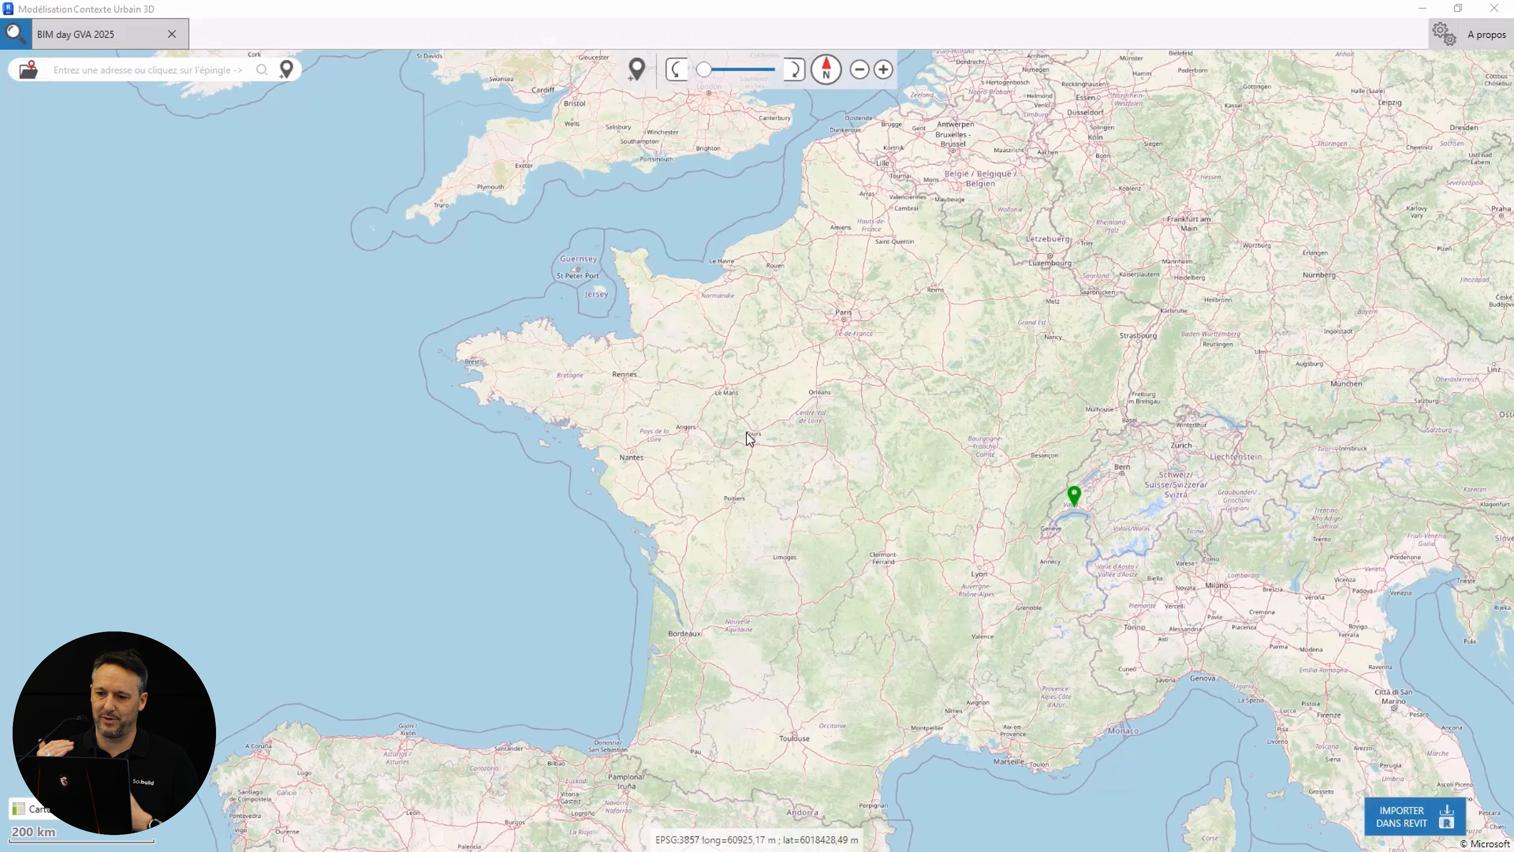
click(71, 71)
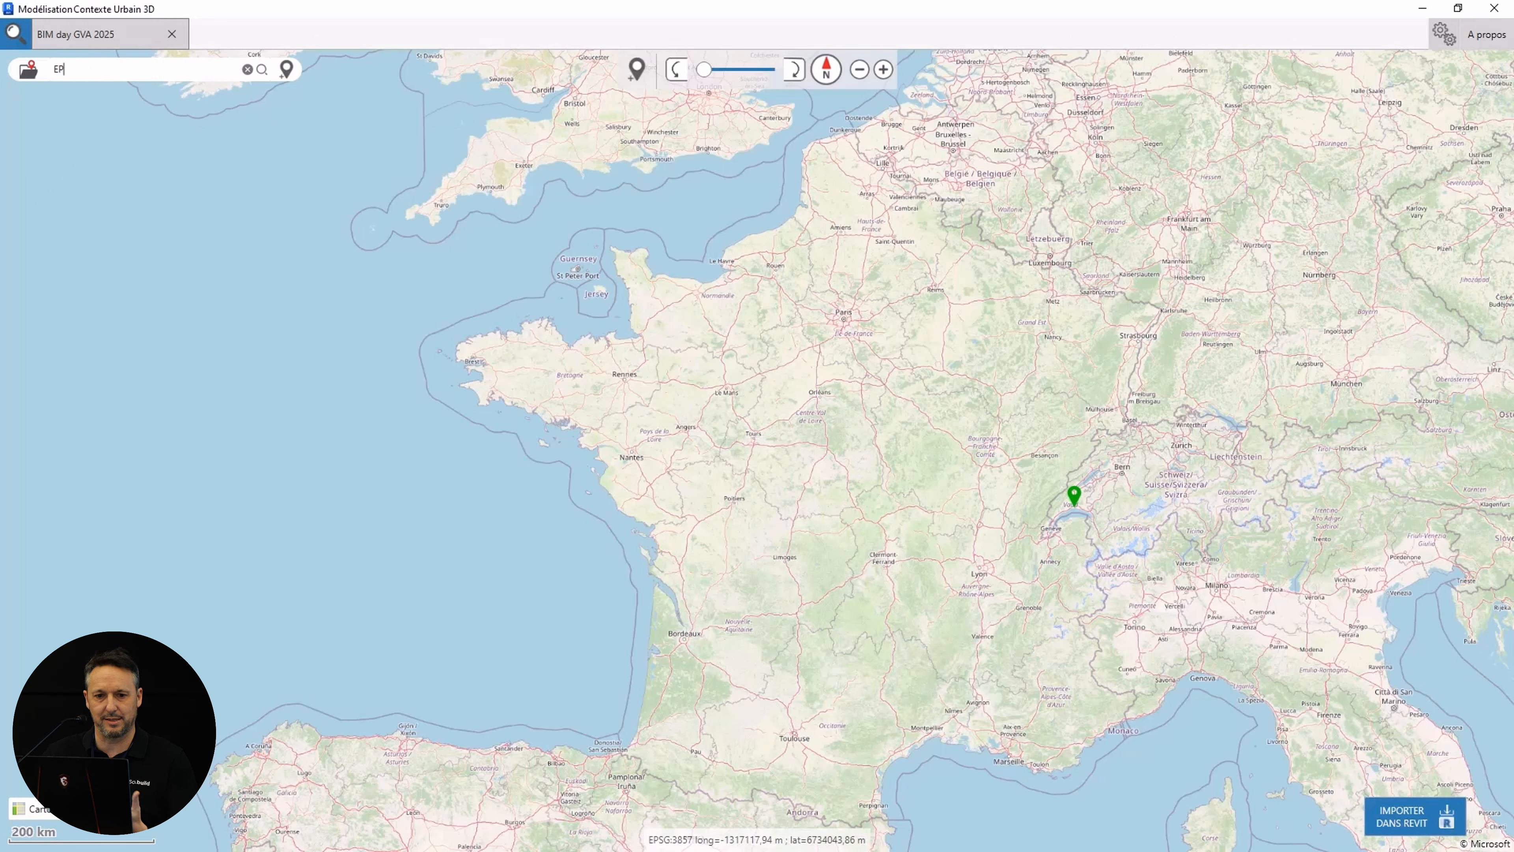
text(EPFL Lausanne)
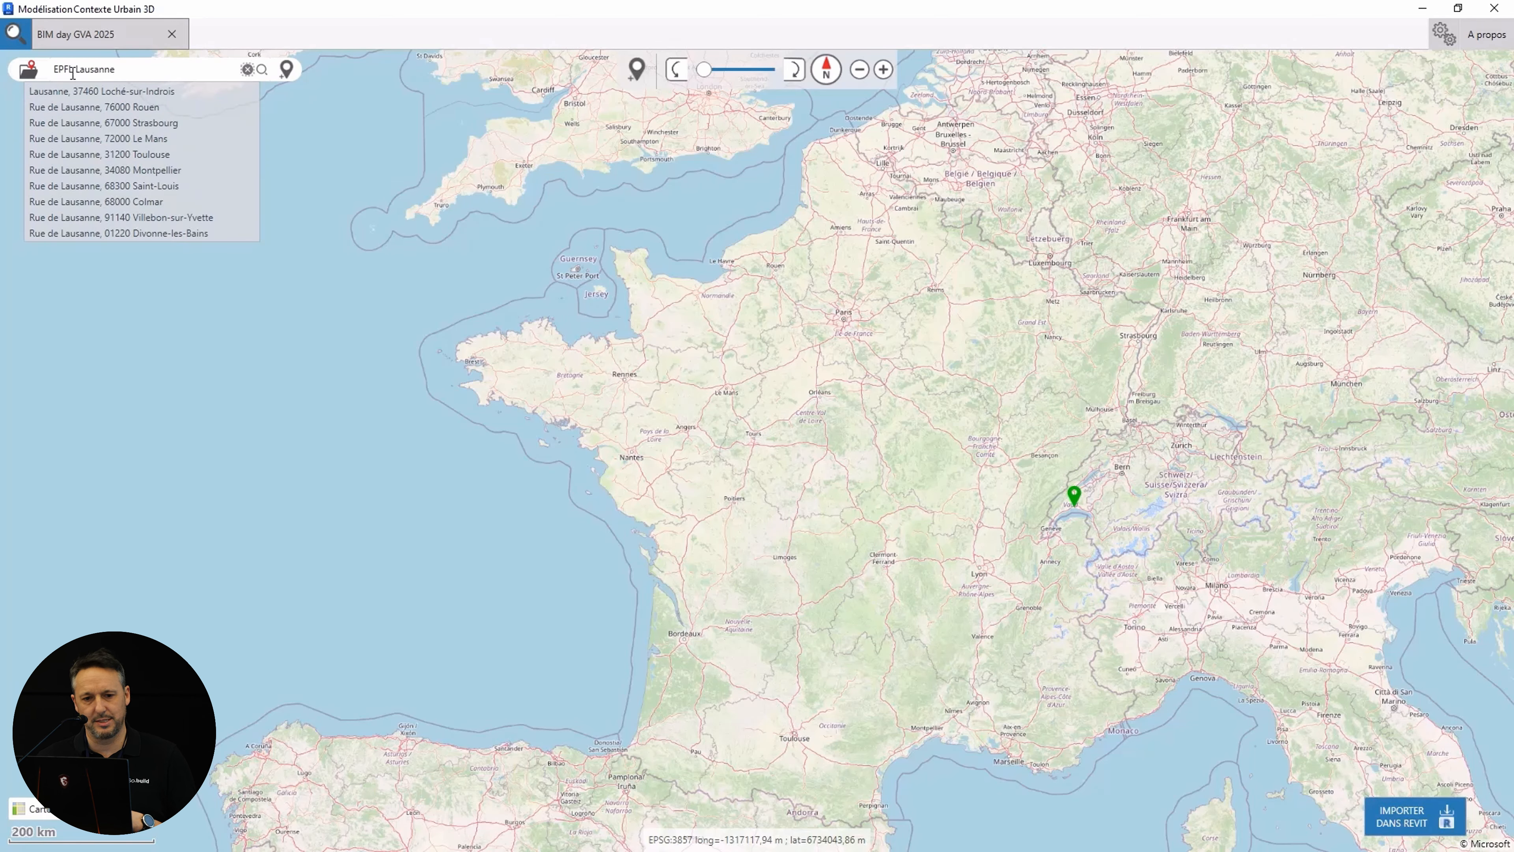
click(95, 37)
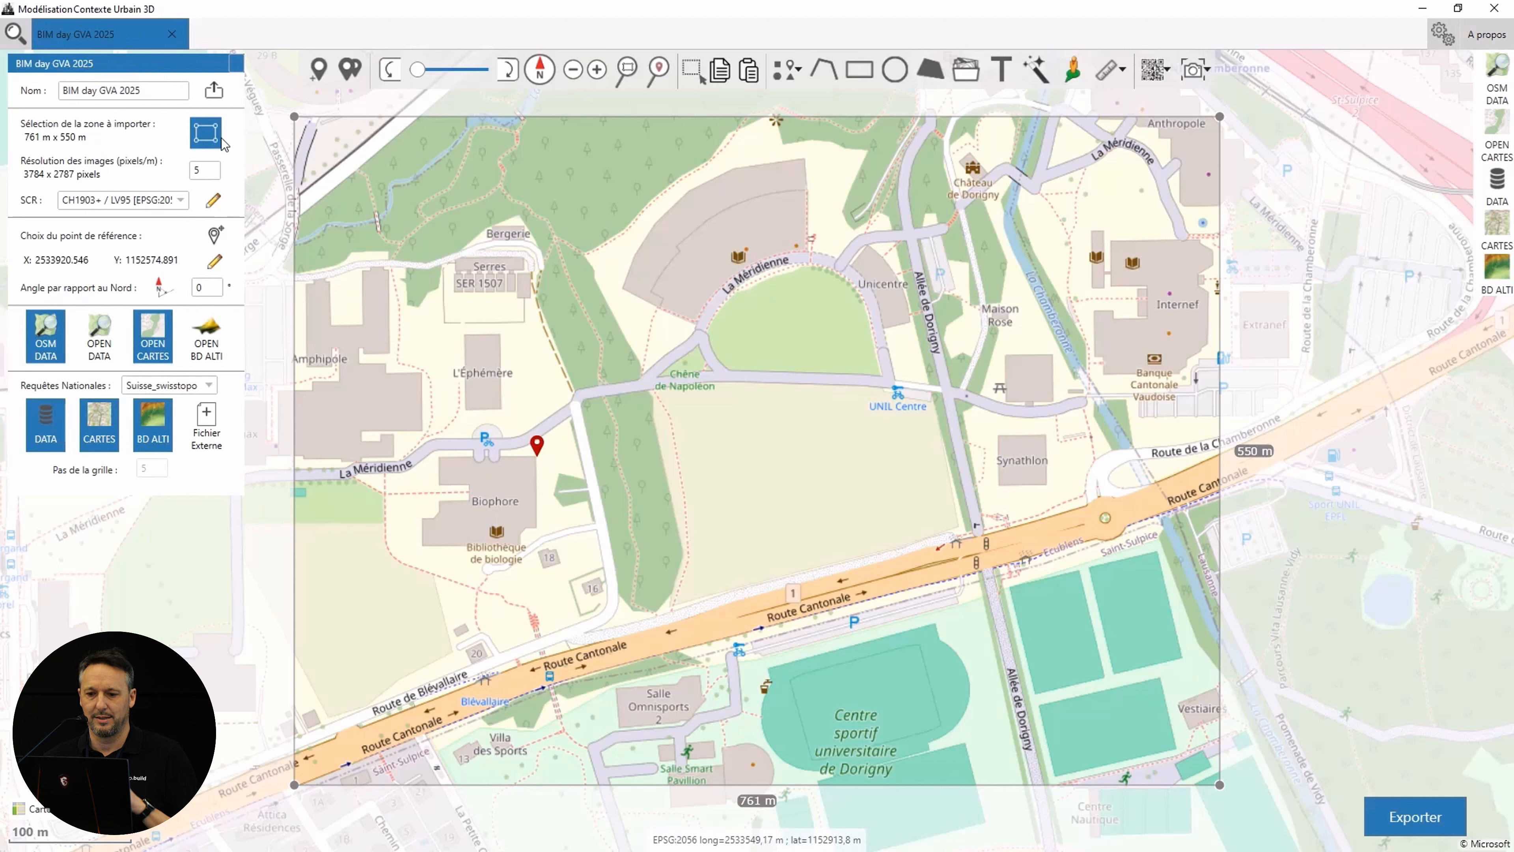
- Review the available coordinate systems and the reference point's coordinates, keeping CH1903+ / LV95 as the project's system
click(178, 201)
click(178, 203)
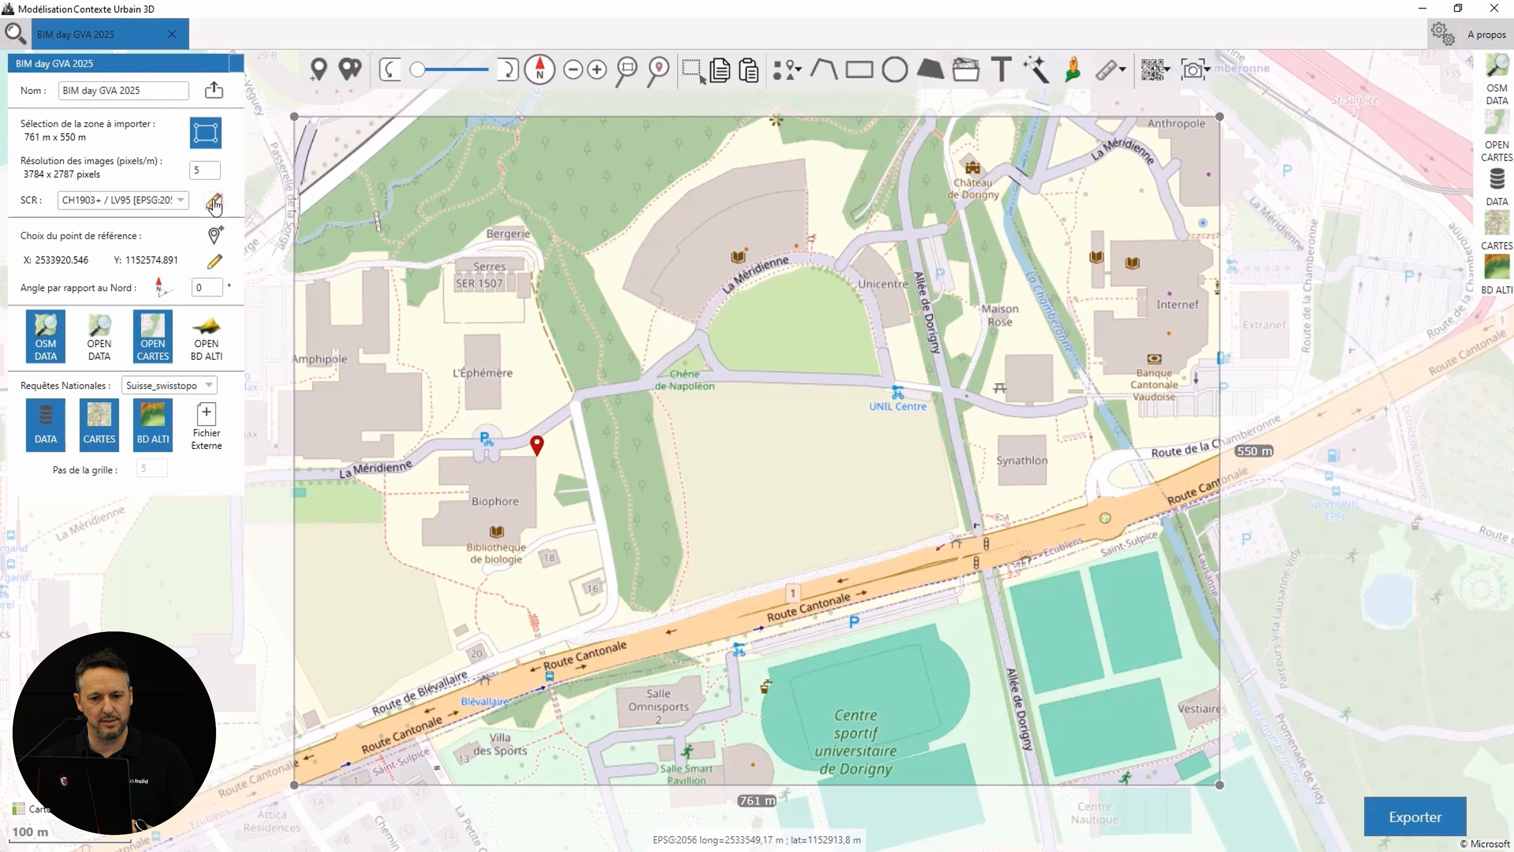
click(215, 203)
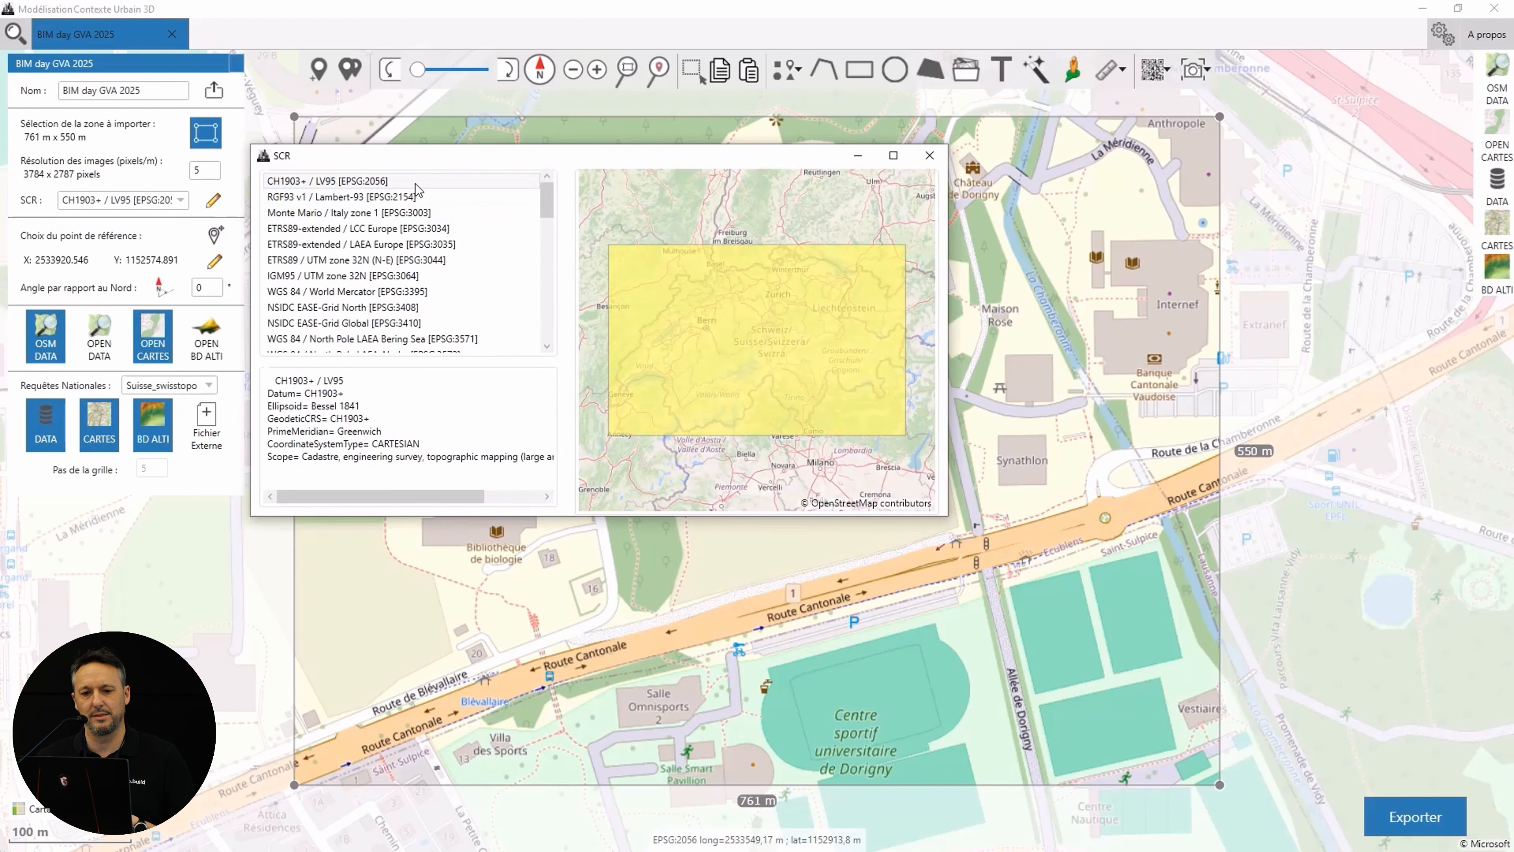
click(929, 156)
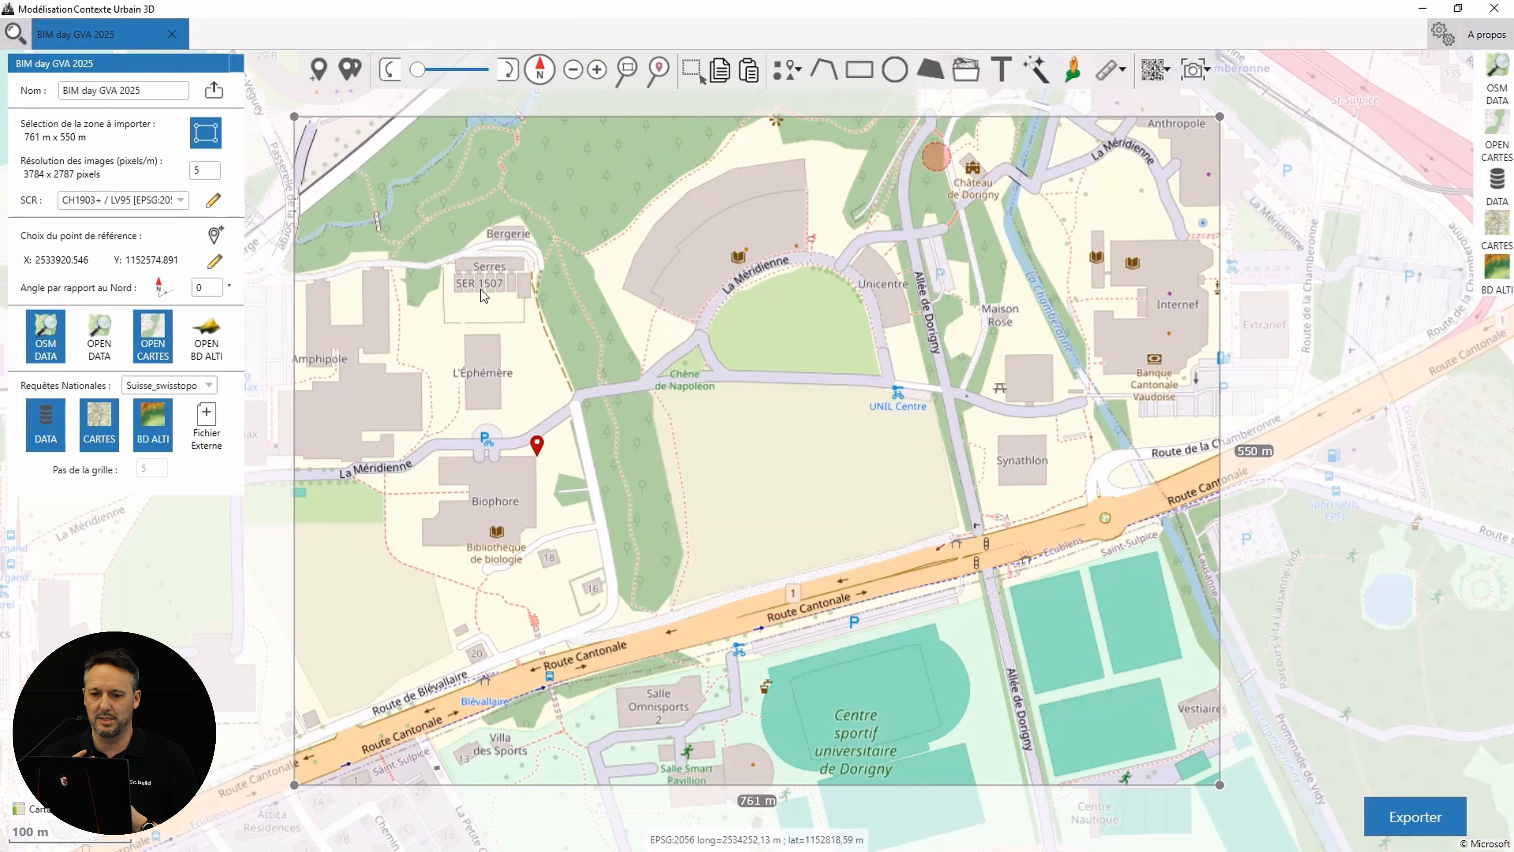
click(215, 264)
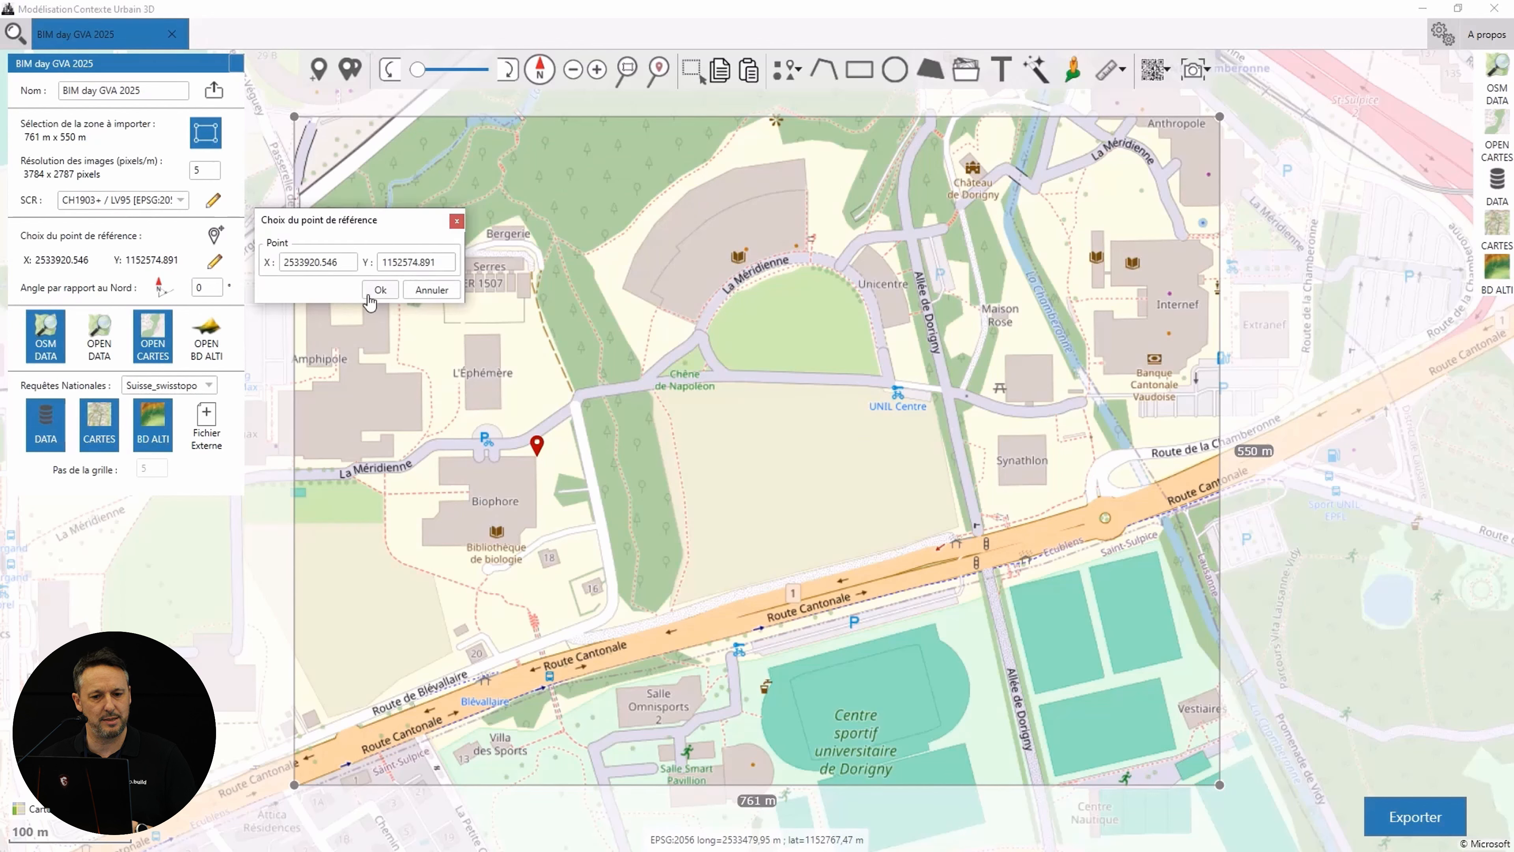
click(380, 290)
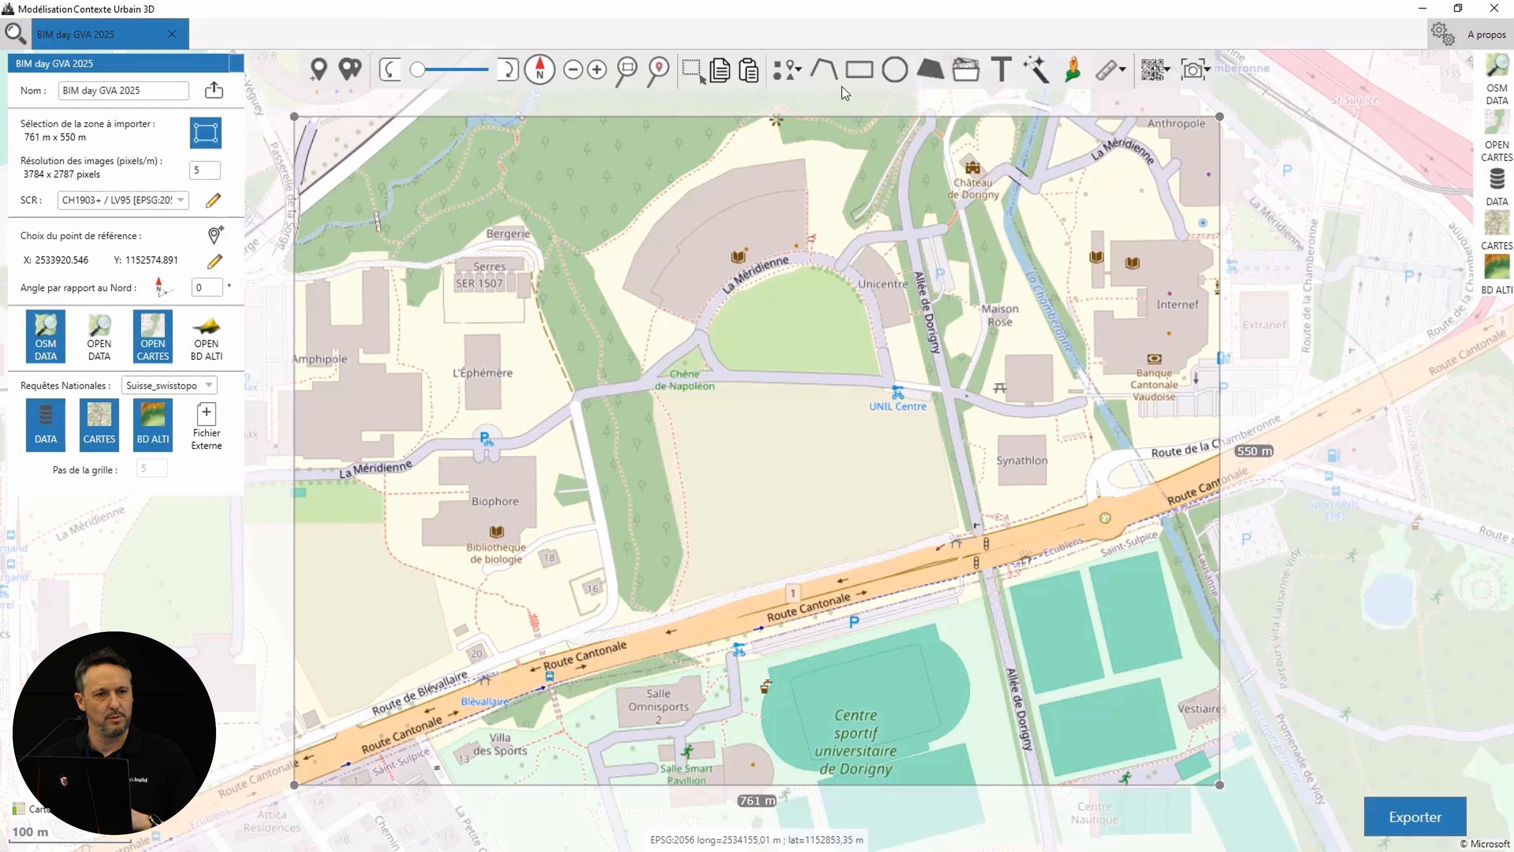
- Draw a closed polyline around the wooded strip and field between La Méridienne, Allée de Dorigny and Route Cantonale
click(831, 81)
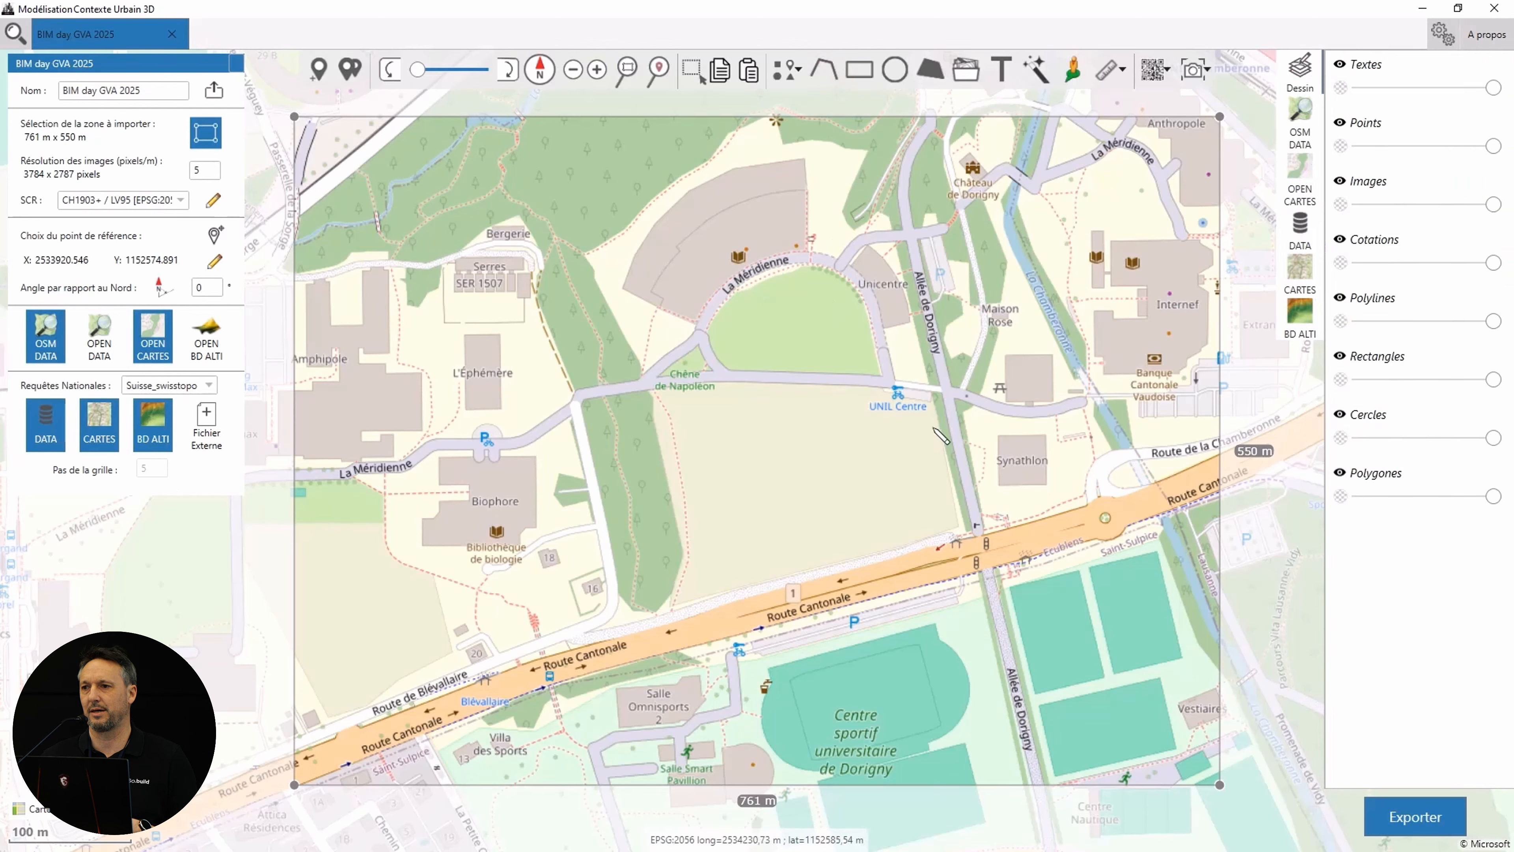
click(928, 394)
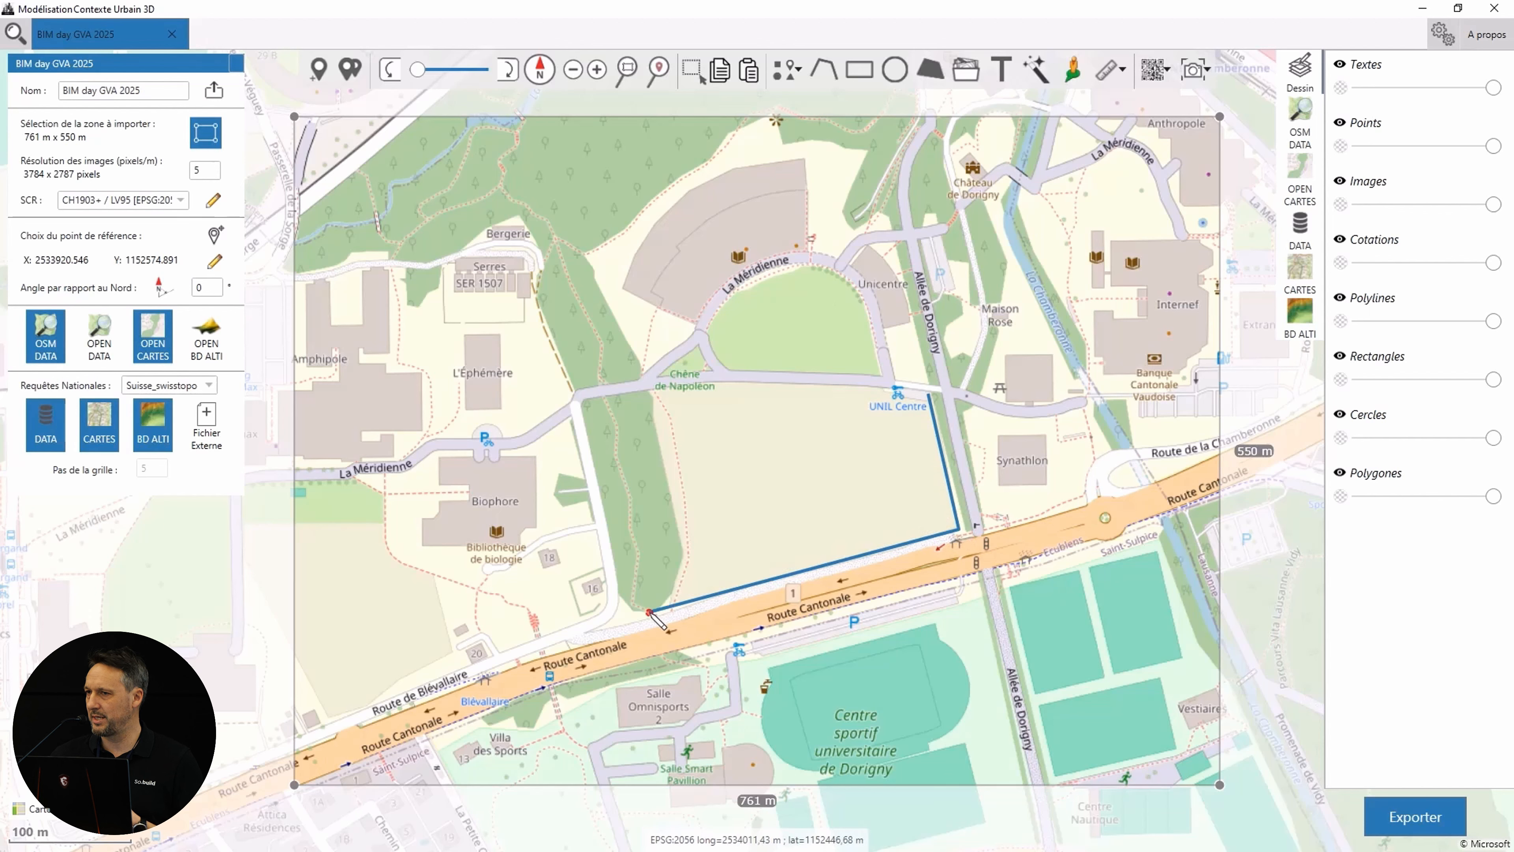
click(631, 608)
click(582, 417)
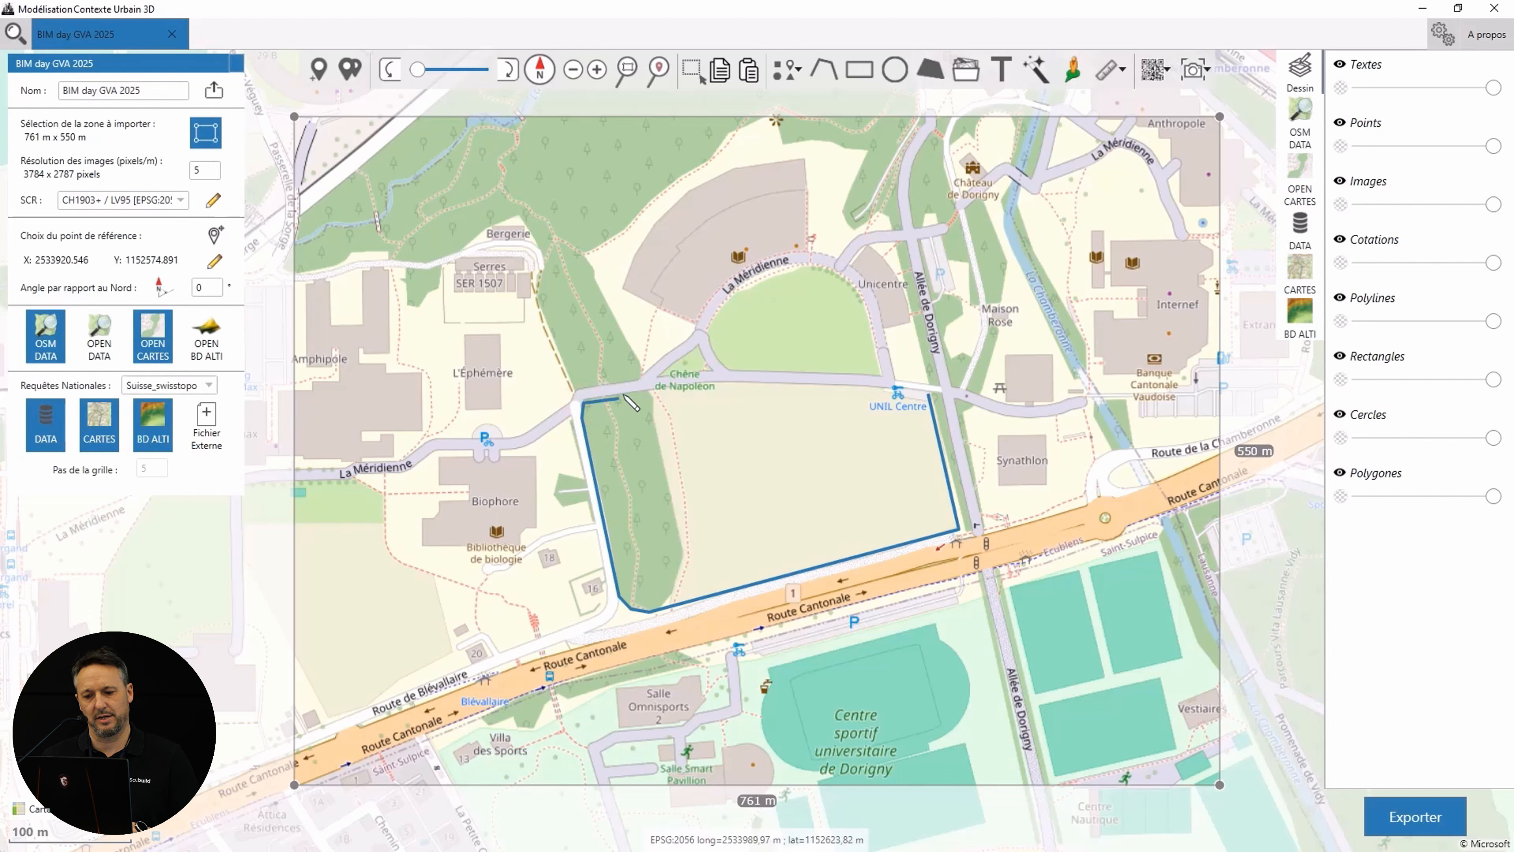
click(757, 385)
right_click(795, 406)
click(819, 423)
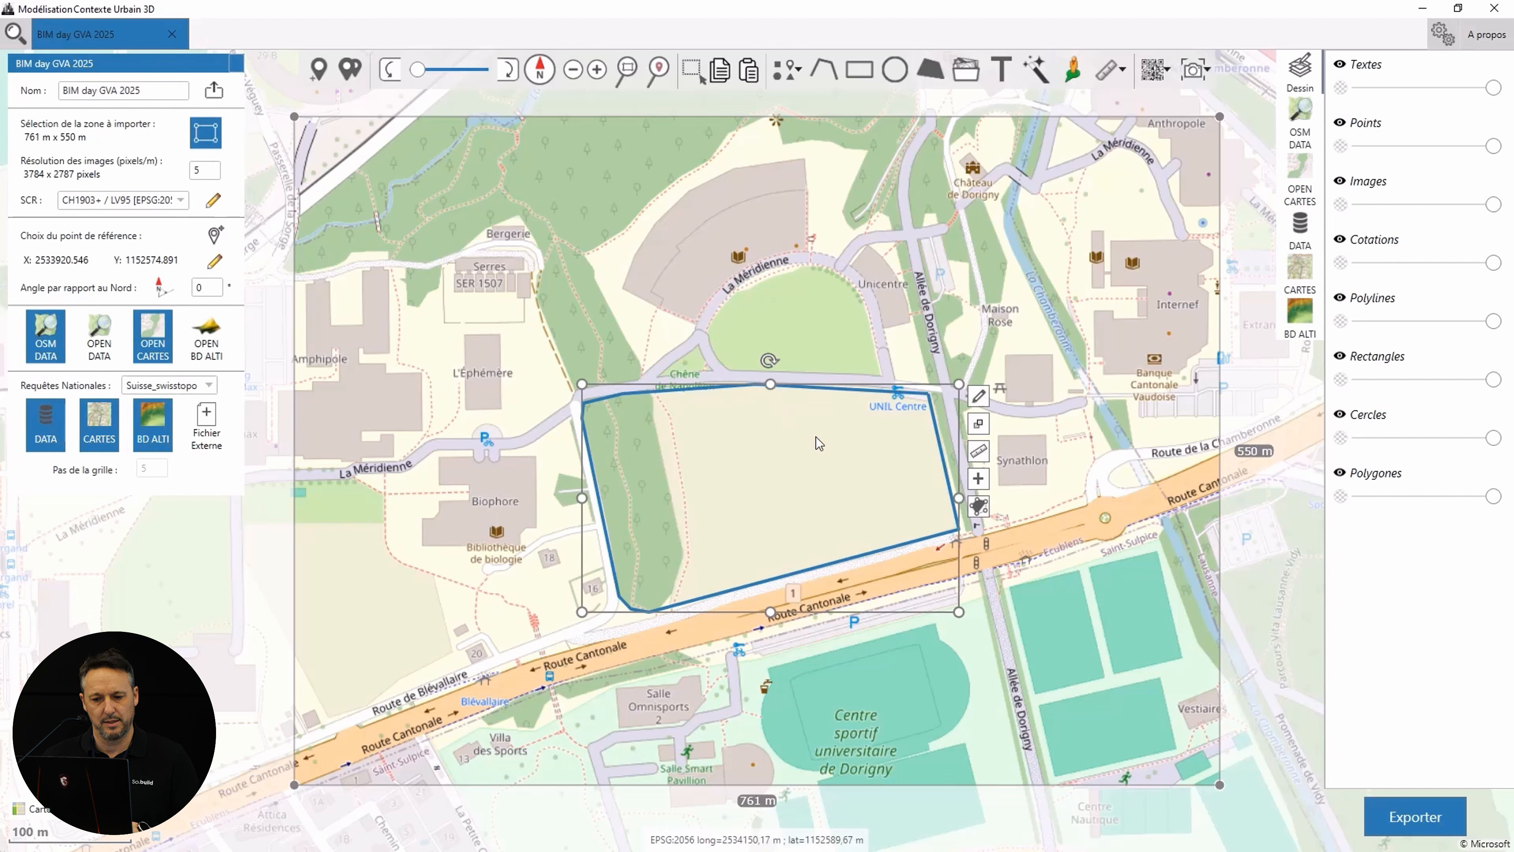
click(819, 440)
- Set the field outline's line colour to red and its line style to Dash
click(832, 391)
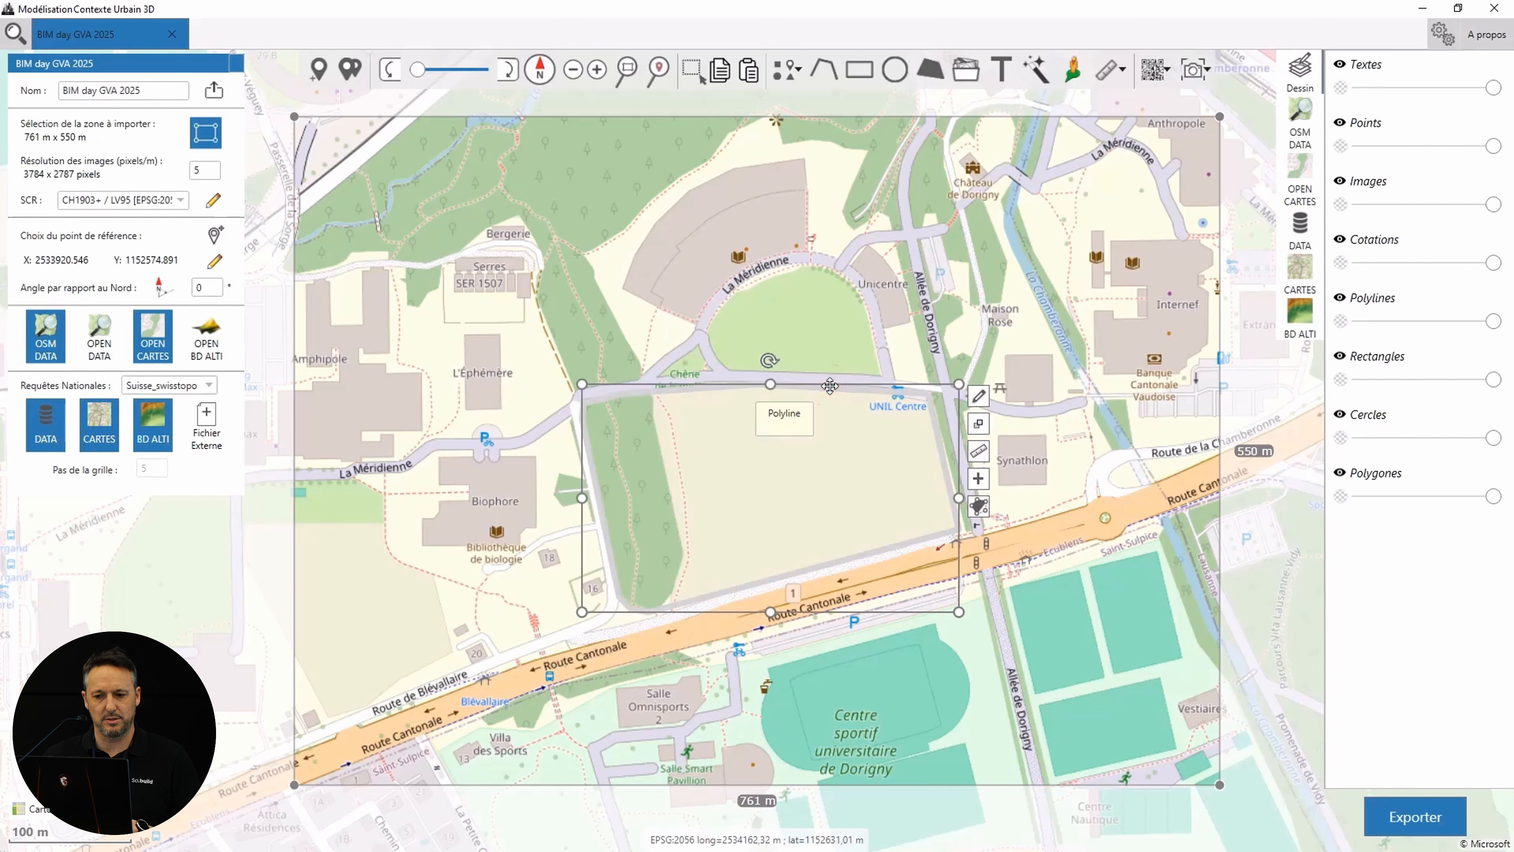
click(978, 396)
click(1140, 353)
click(1150, 527)
click(1218, 353)
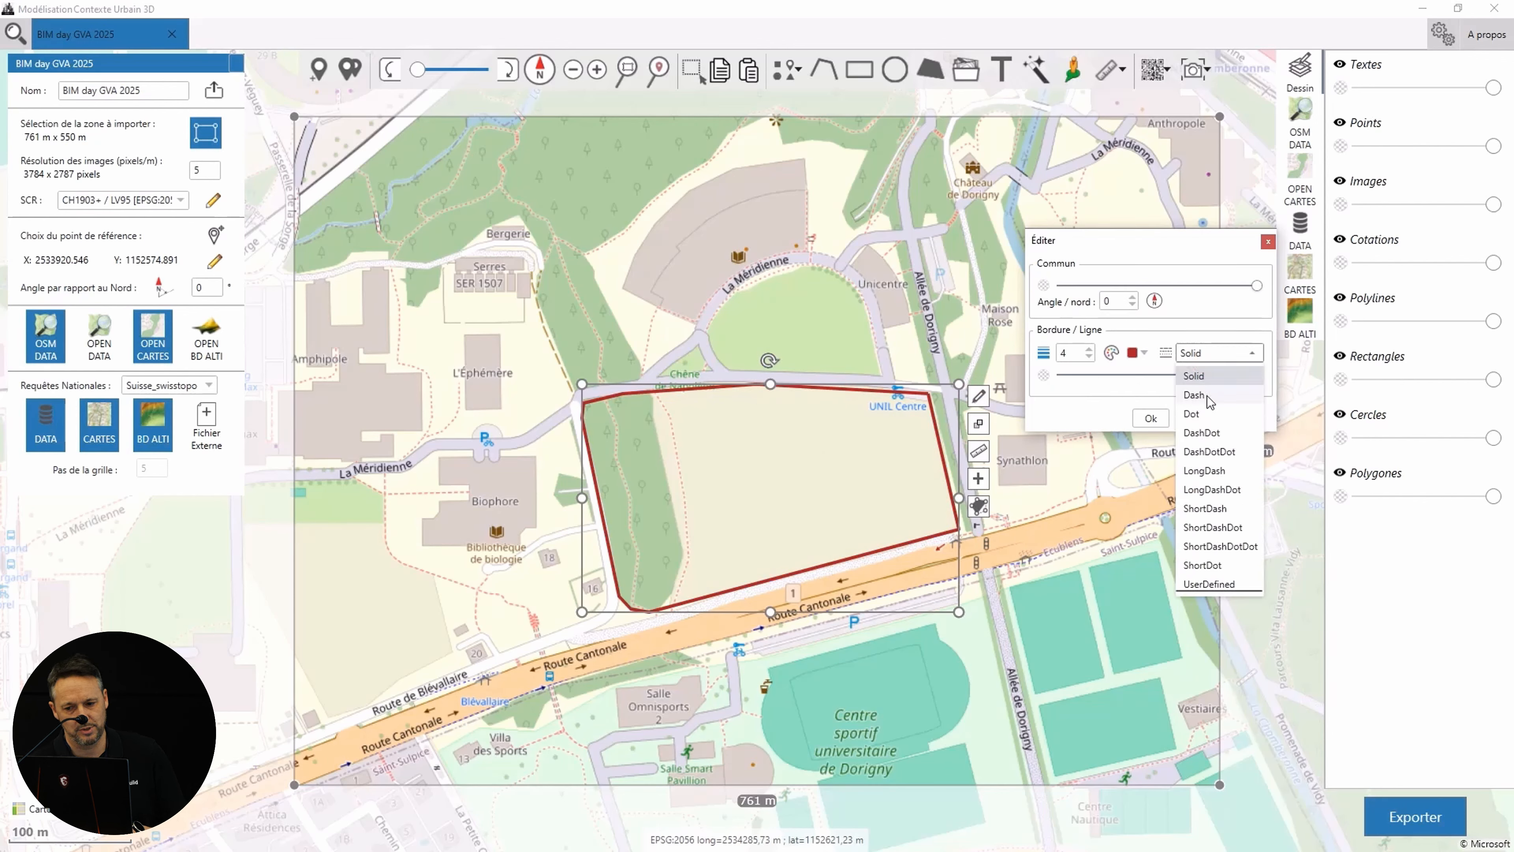
click(1204, 395)
click(1150, 419)
- Edit the dashed outline's vertices, moving the middle vertex of its northern edge slightly south
click(840, 356)
click(793, 393)
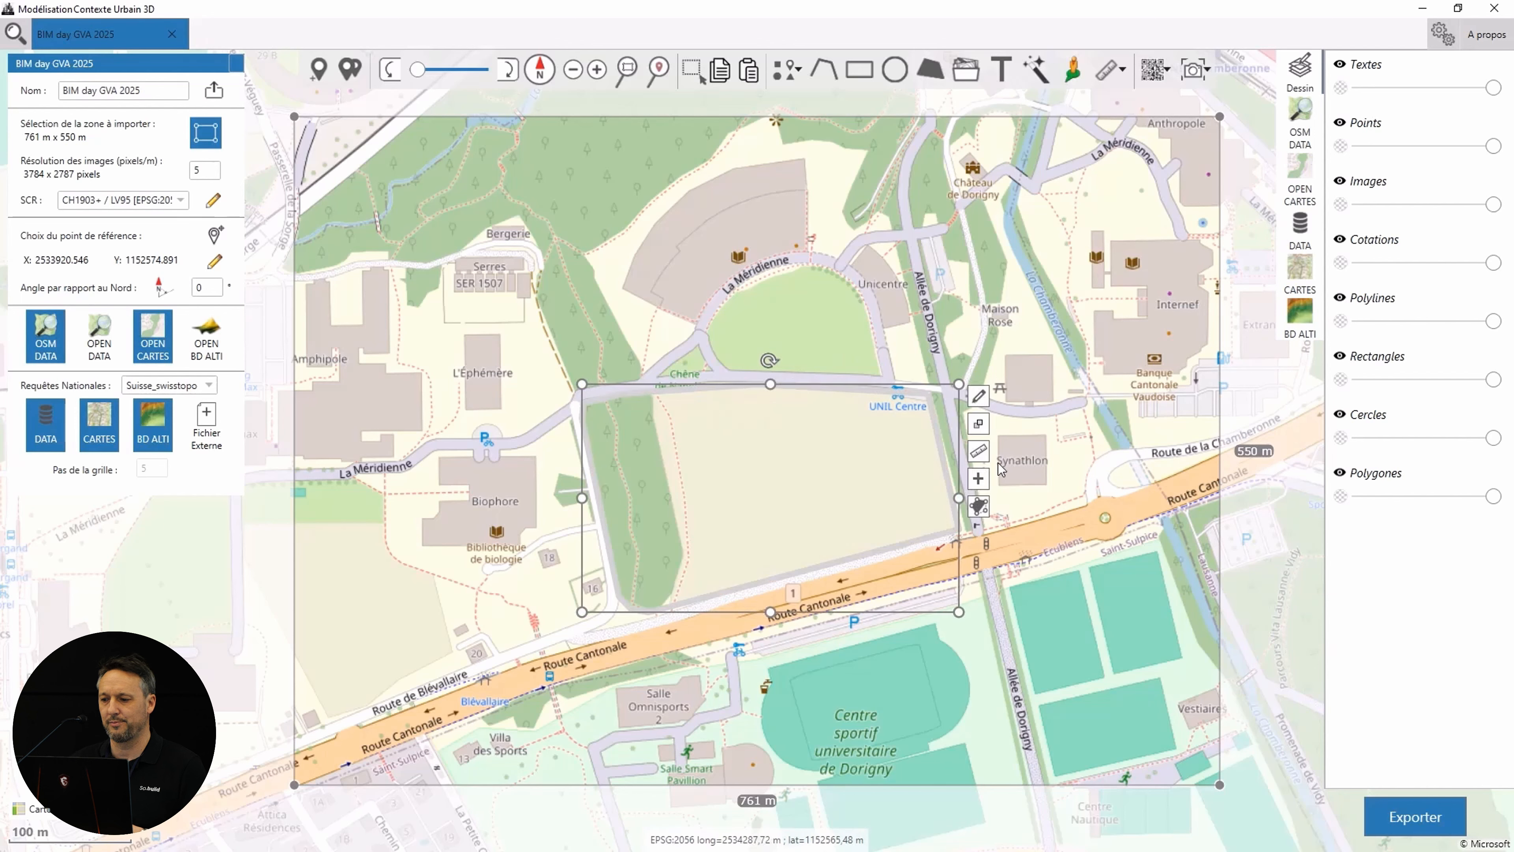
click(979, 507)
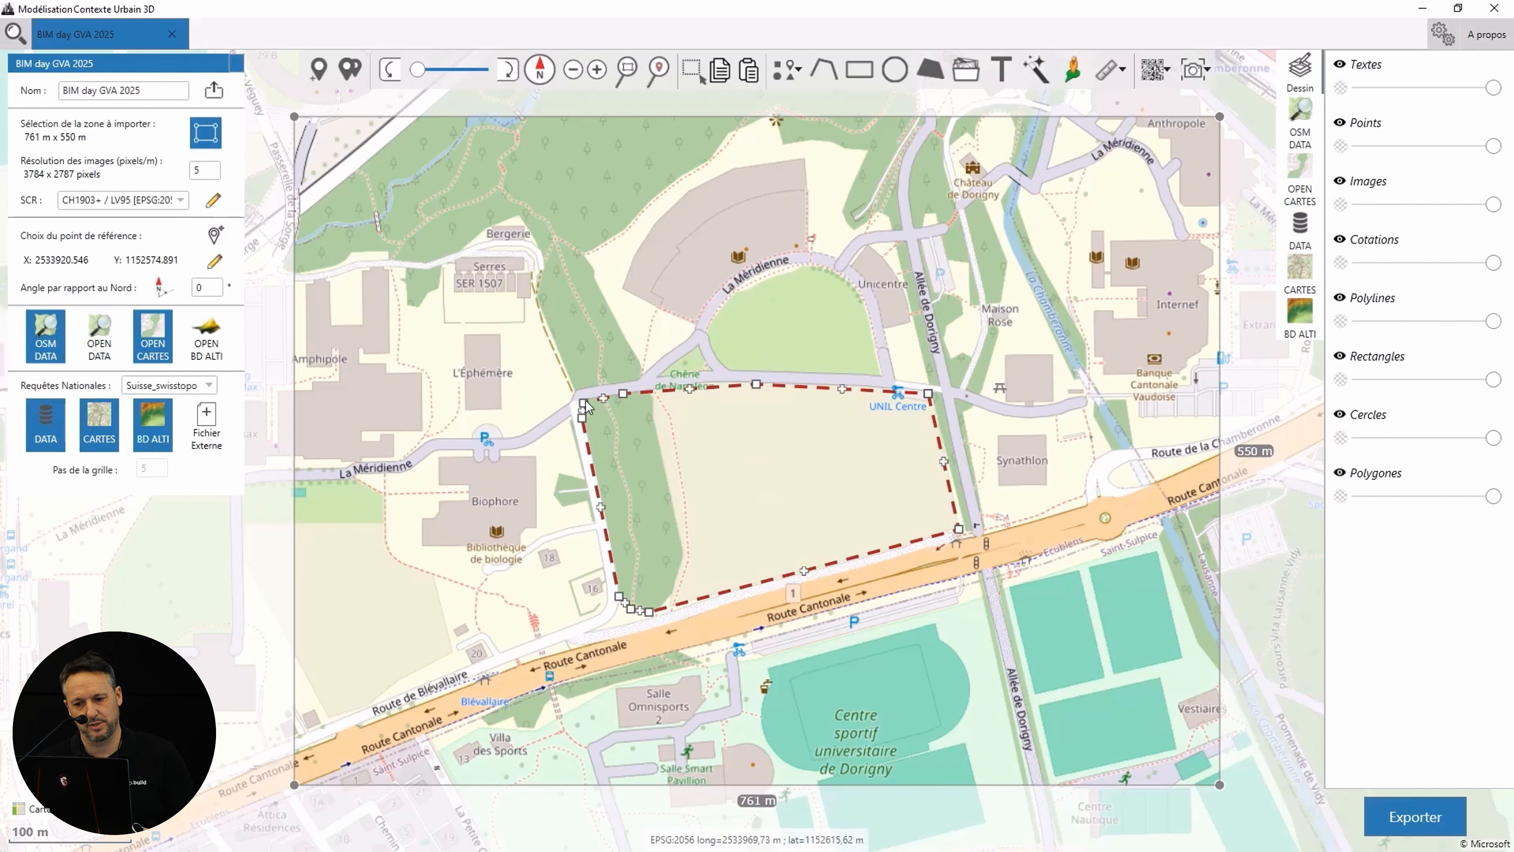
mouse_move(756, 387)
mouse_down()
mouse_move(754, 405)
mouse_move(754, 388)
mouse_up()
click(884, 448)
click(885, 447)
click(944, 448)
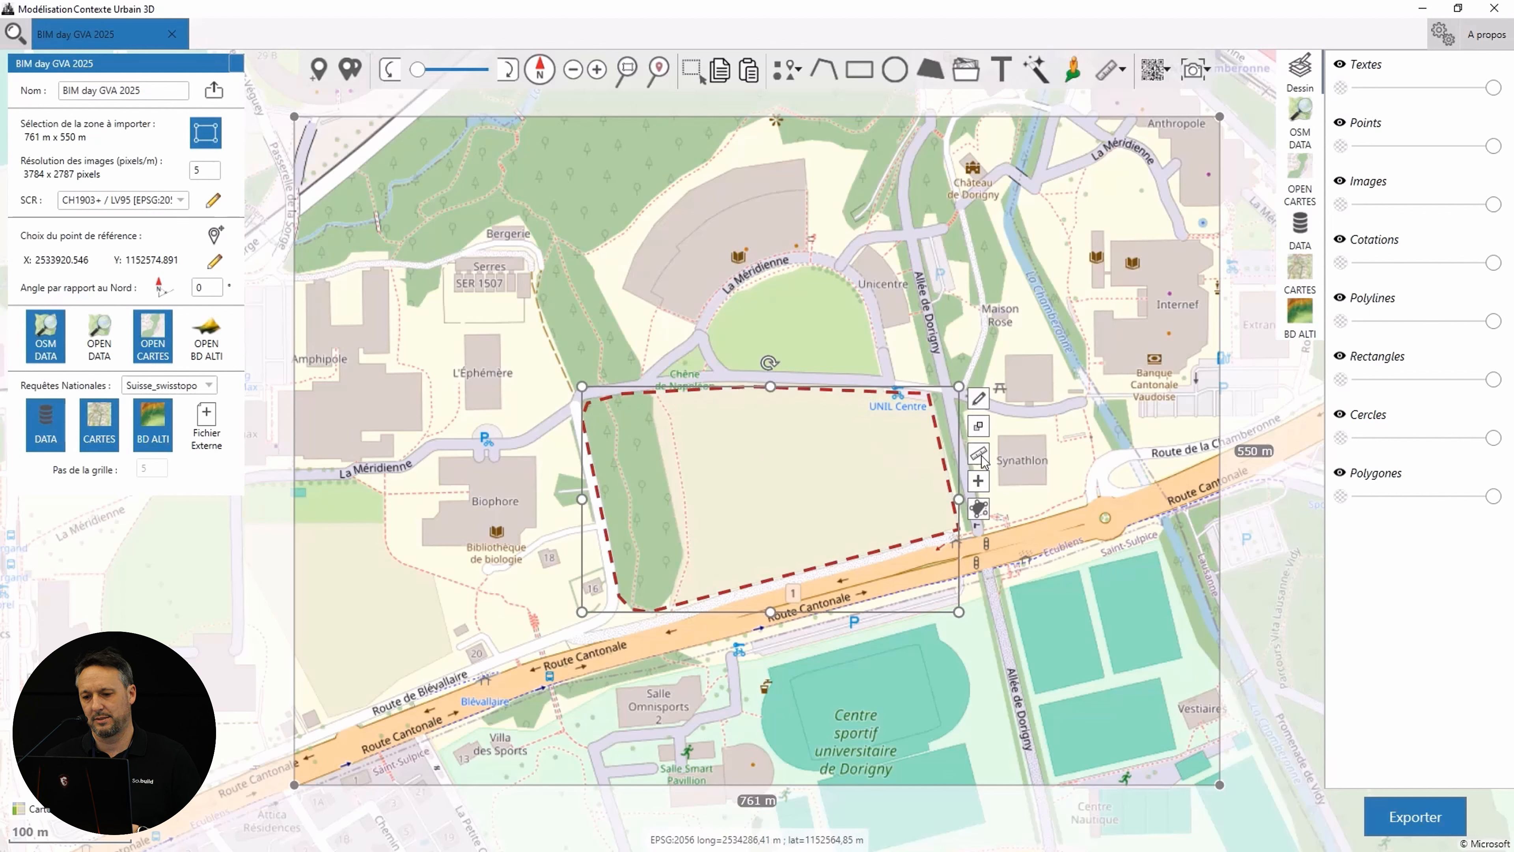
- Display the edge lengths, perimeter and area of the dashed red site outline
click(979, 455)
click(833, 336)
- Place a square point marker where La Méridienne meets Allée de Dorigny and reduce its point size
click(795, 74)
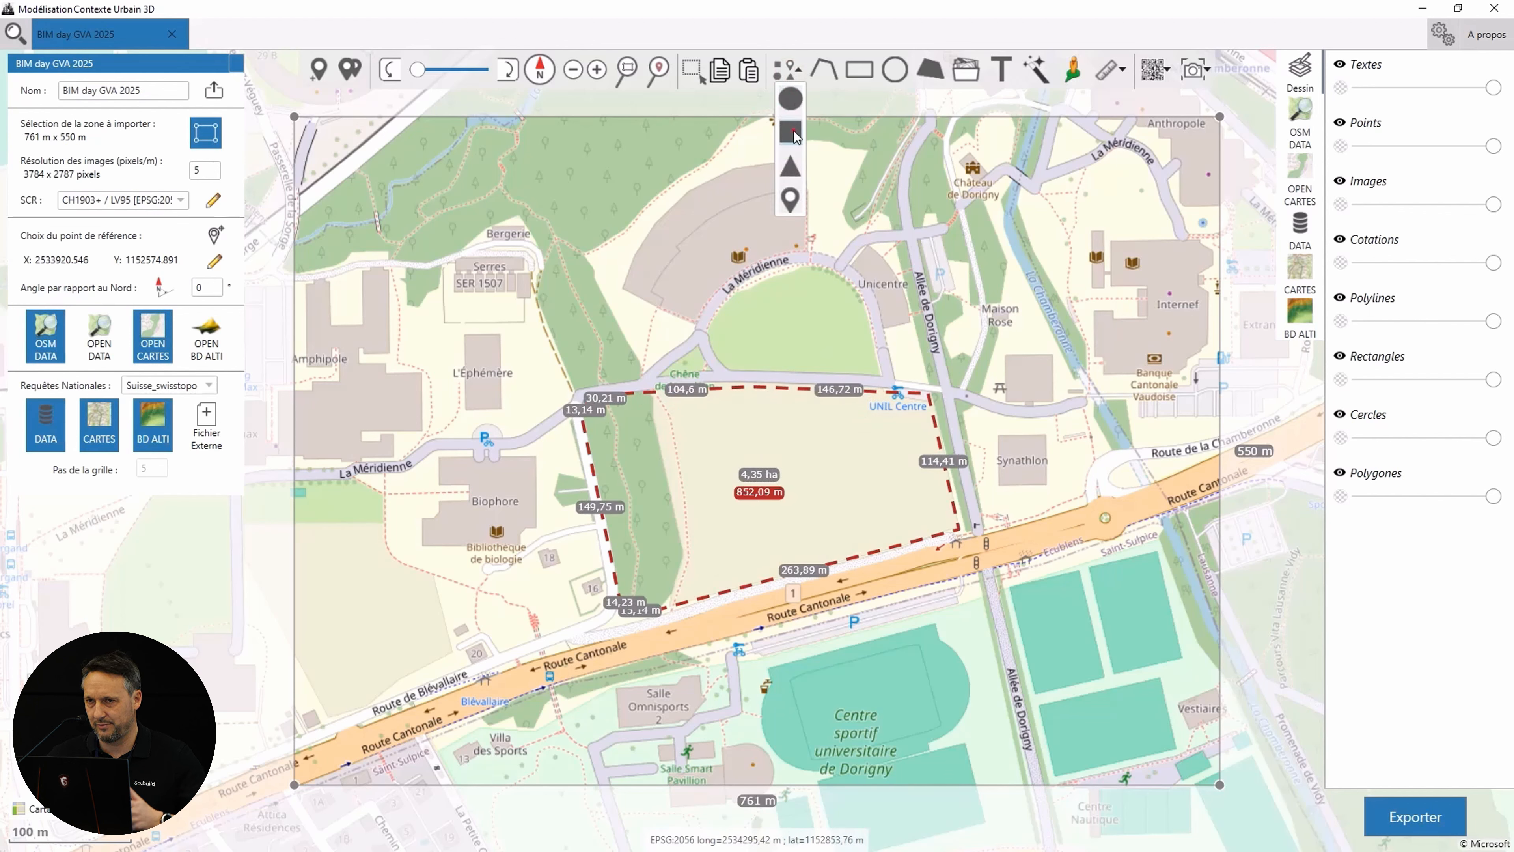
click(790, 132)
click(947, 384)
click(974, 387)
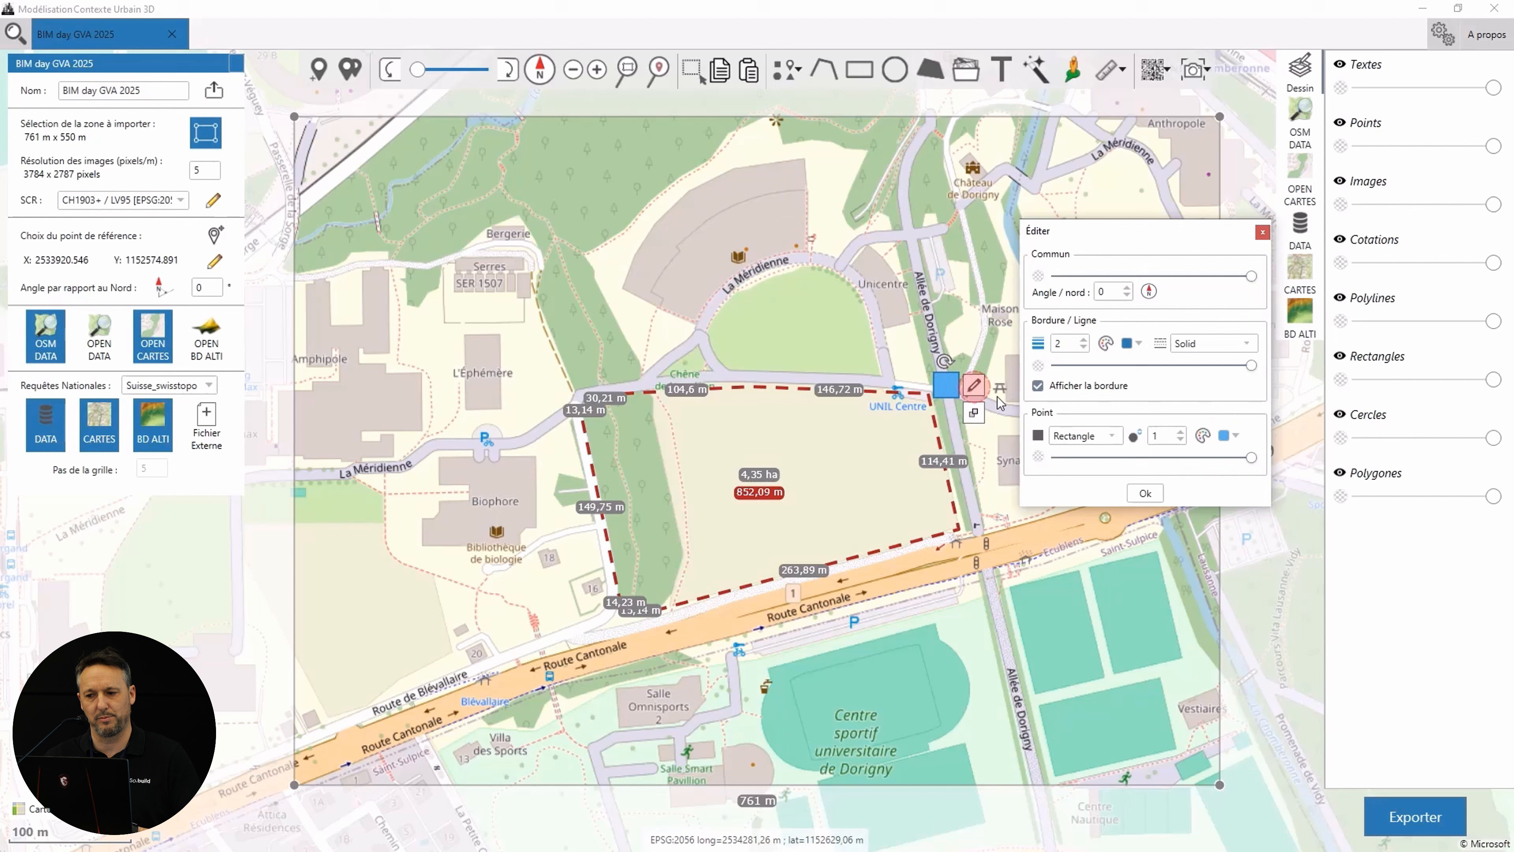
click(1181, 440)
click(1145, 492)
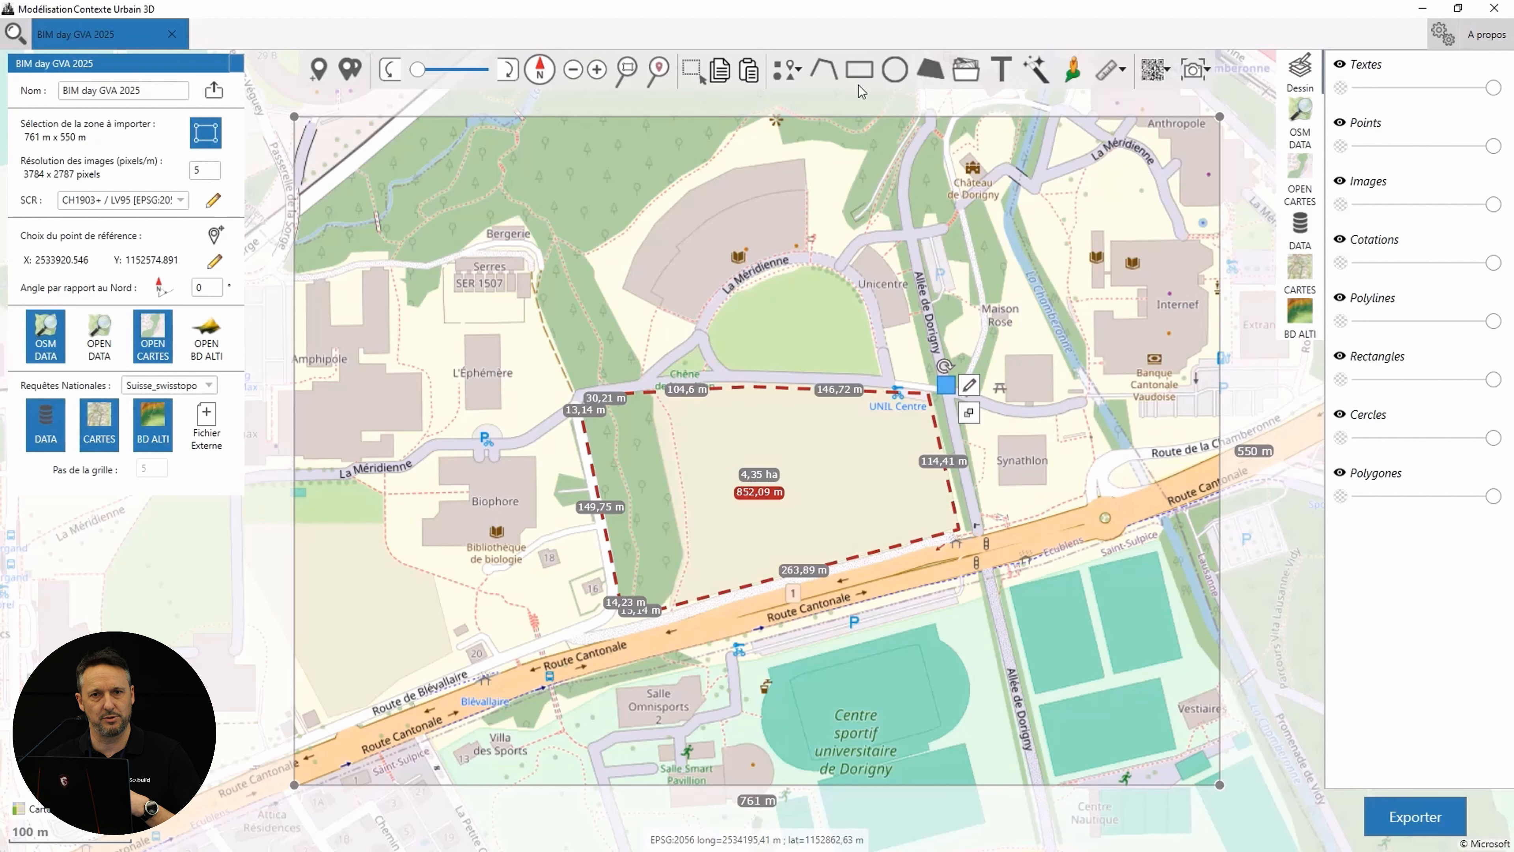
- Draw an open polyline from the square marker along La Méridienne, around the semicircular green, to the site outline's northwest corner
click(939, 387)
click(890, 382)
click(870, 300)
click(836, 263)
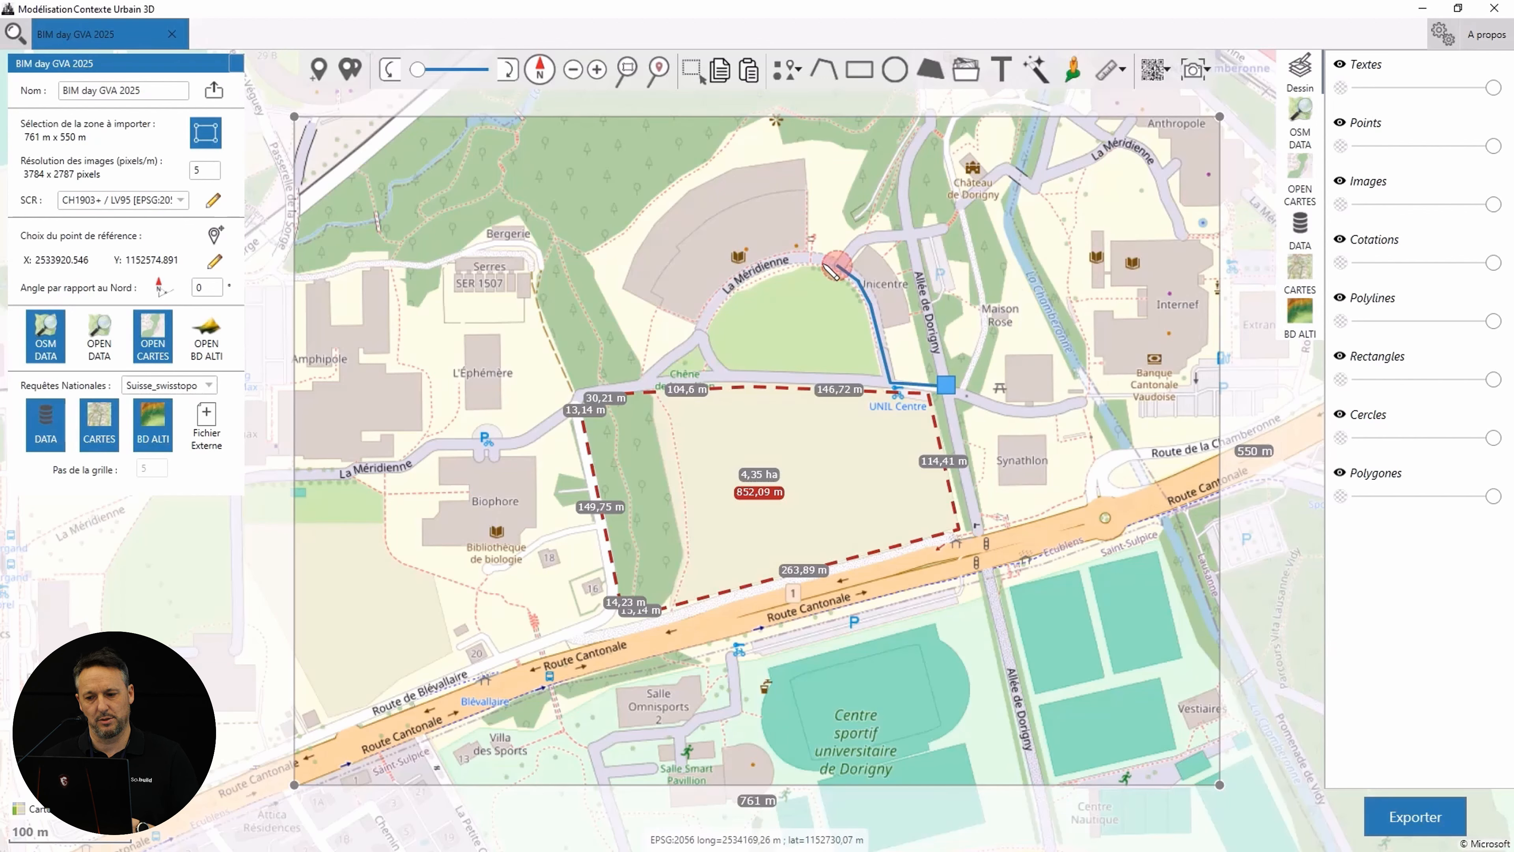
click(788, 259)
click(754, 269)
click(735, 285)
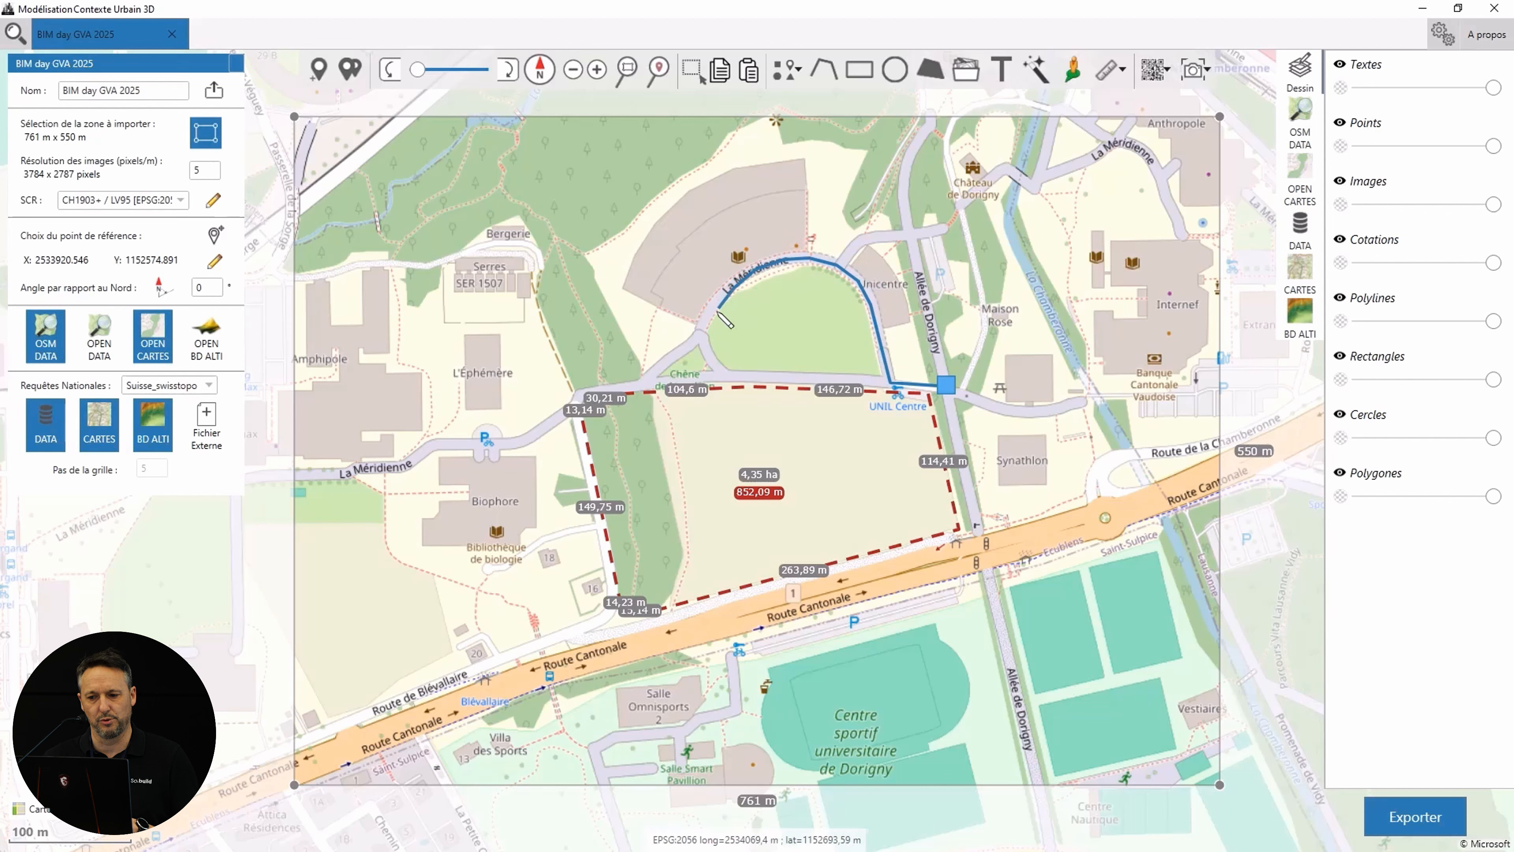
click(705, 333)
click(637, 387)
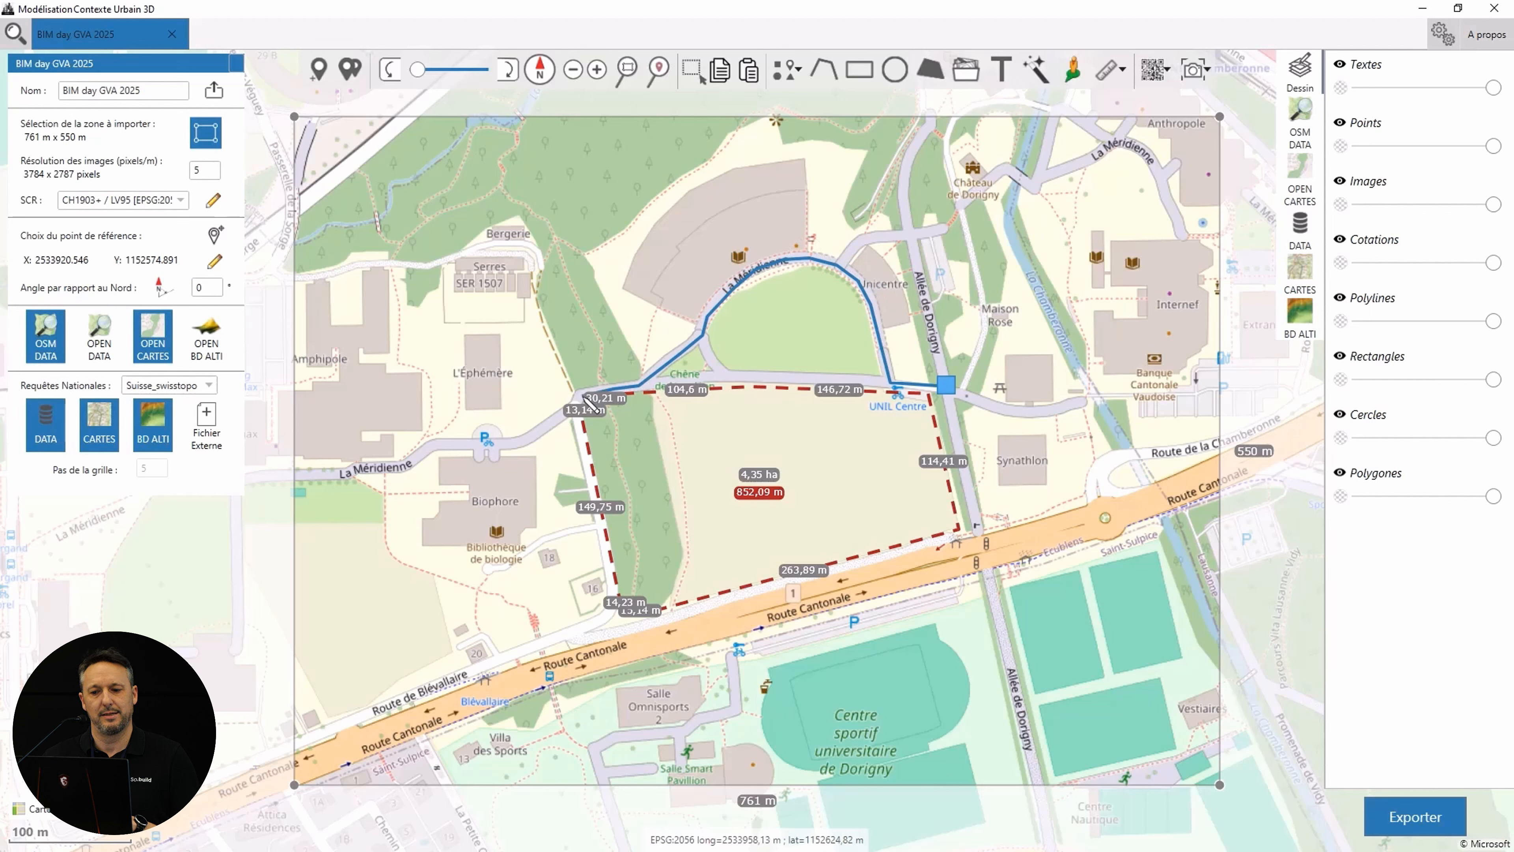
right_click(585, 397)
click(611, 431)
- Place a triangle point marker pointing west at the western end of the blue route
click(787, 74)
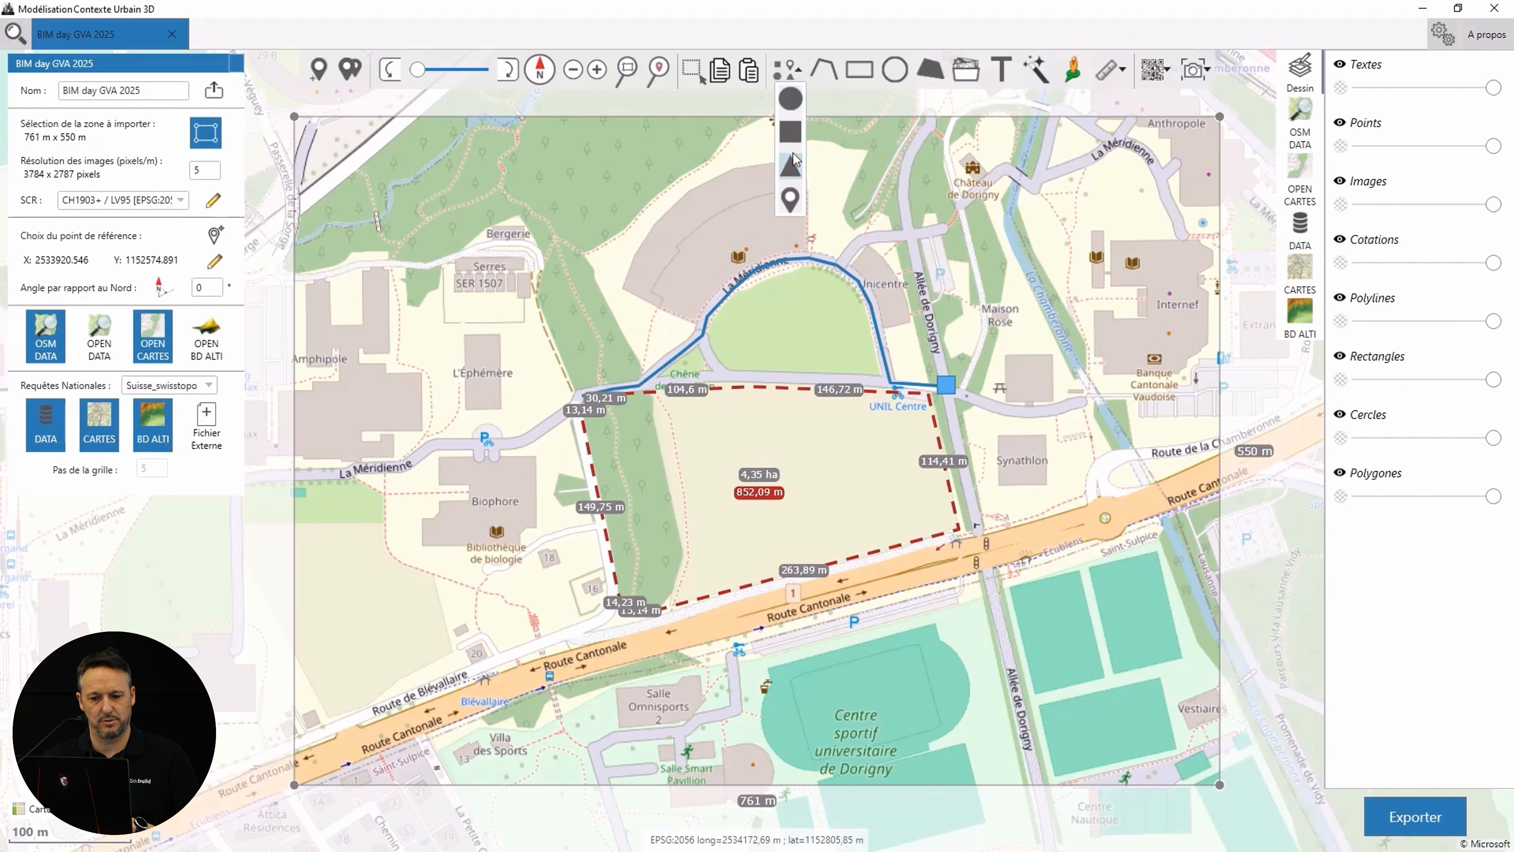
click(789, 172)
click(580, 376)
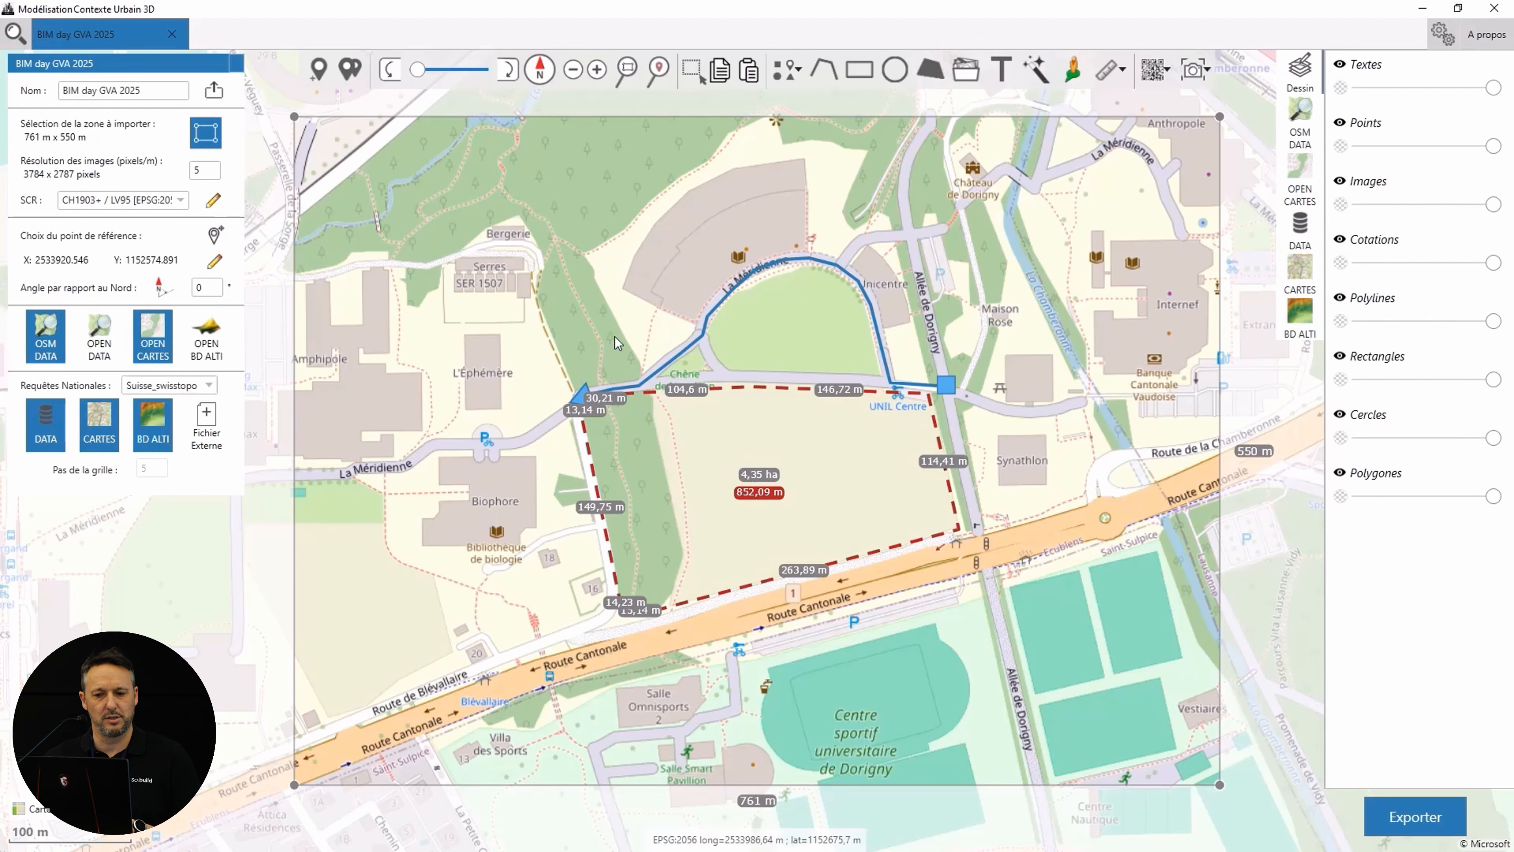
scroll(615, 336, up, 1)
mouse_move(639, 503)
mouse_down()
mouse_move(608, 476)
mouse_move(632, 477)
mouse_up()
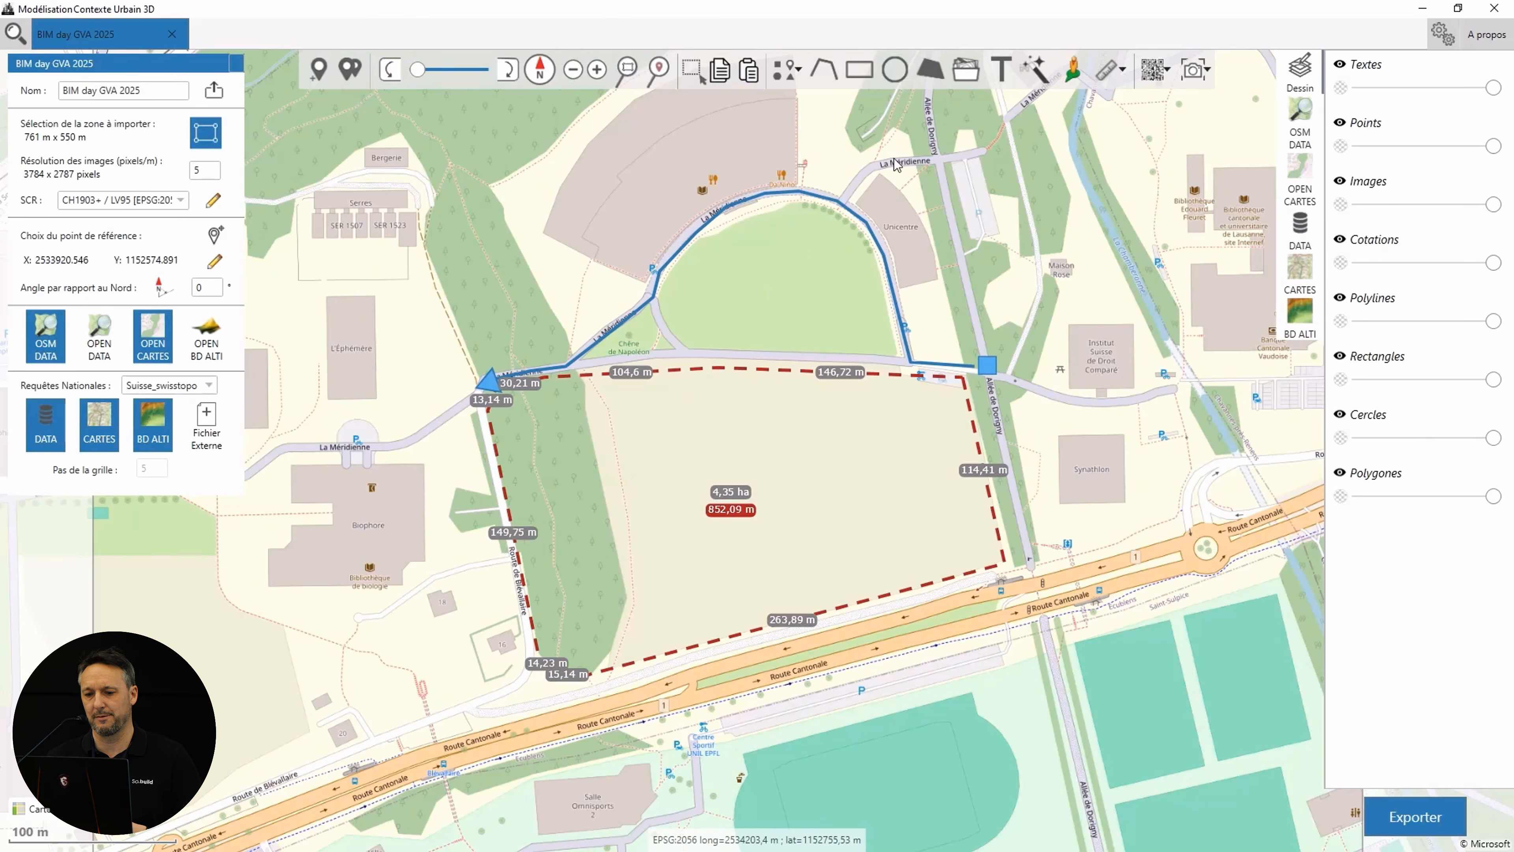
click(627, 70)
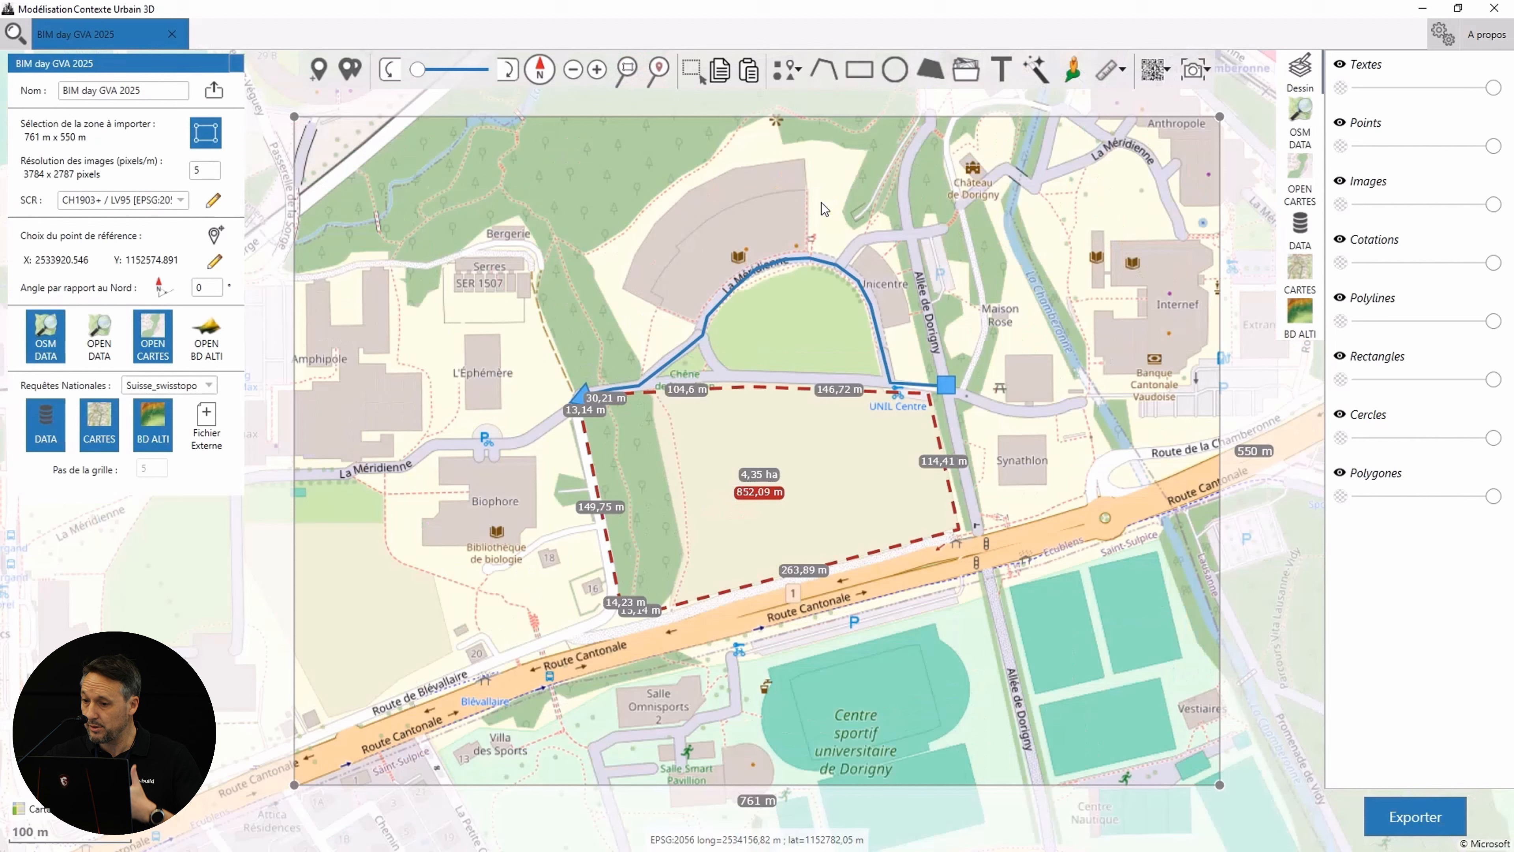
- Browse the image library's Engins - chantier, Fleches, Panneaux de chantier, Pannonceaux de chantier and Pictogrammes Sécurités folders
click(953, 70)
double_click(274, 147)
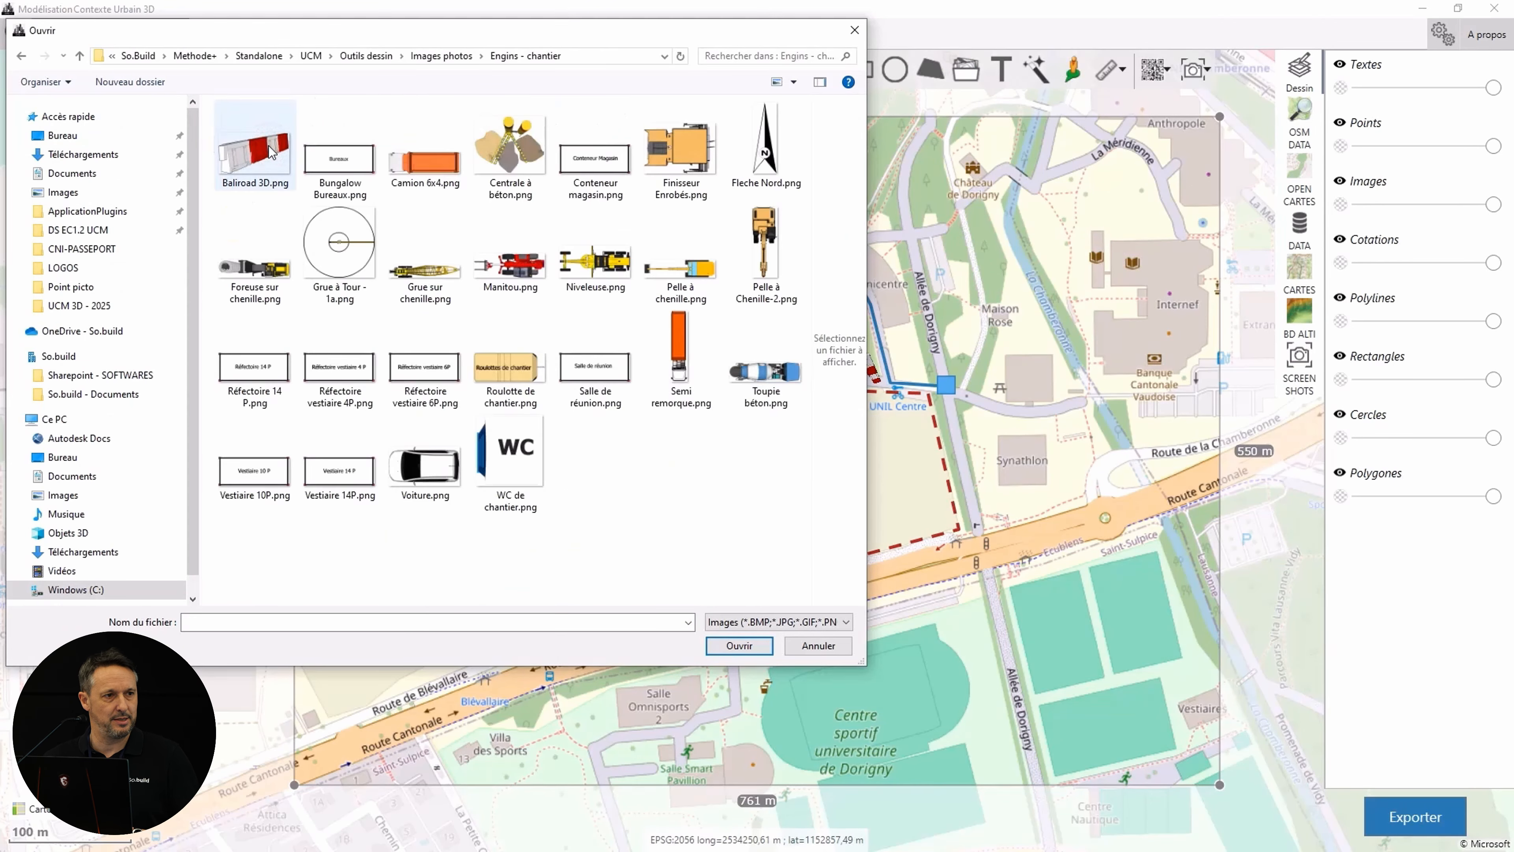
click(453, 56)
click(269, 161)
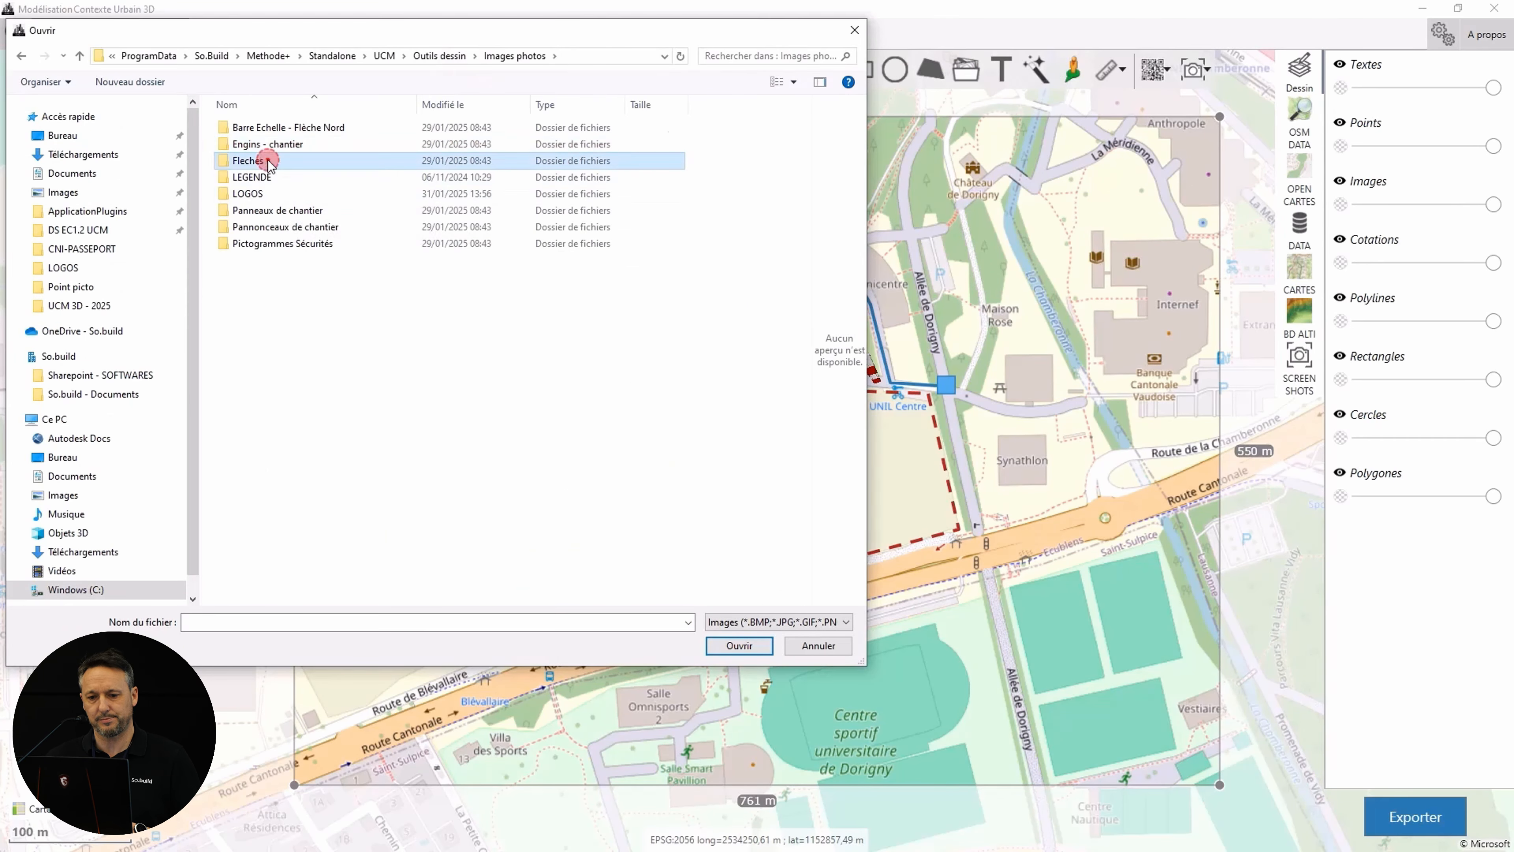
double_click(269, 161)
click(515, 56)
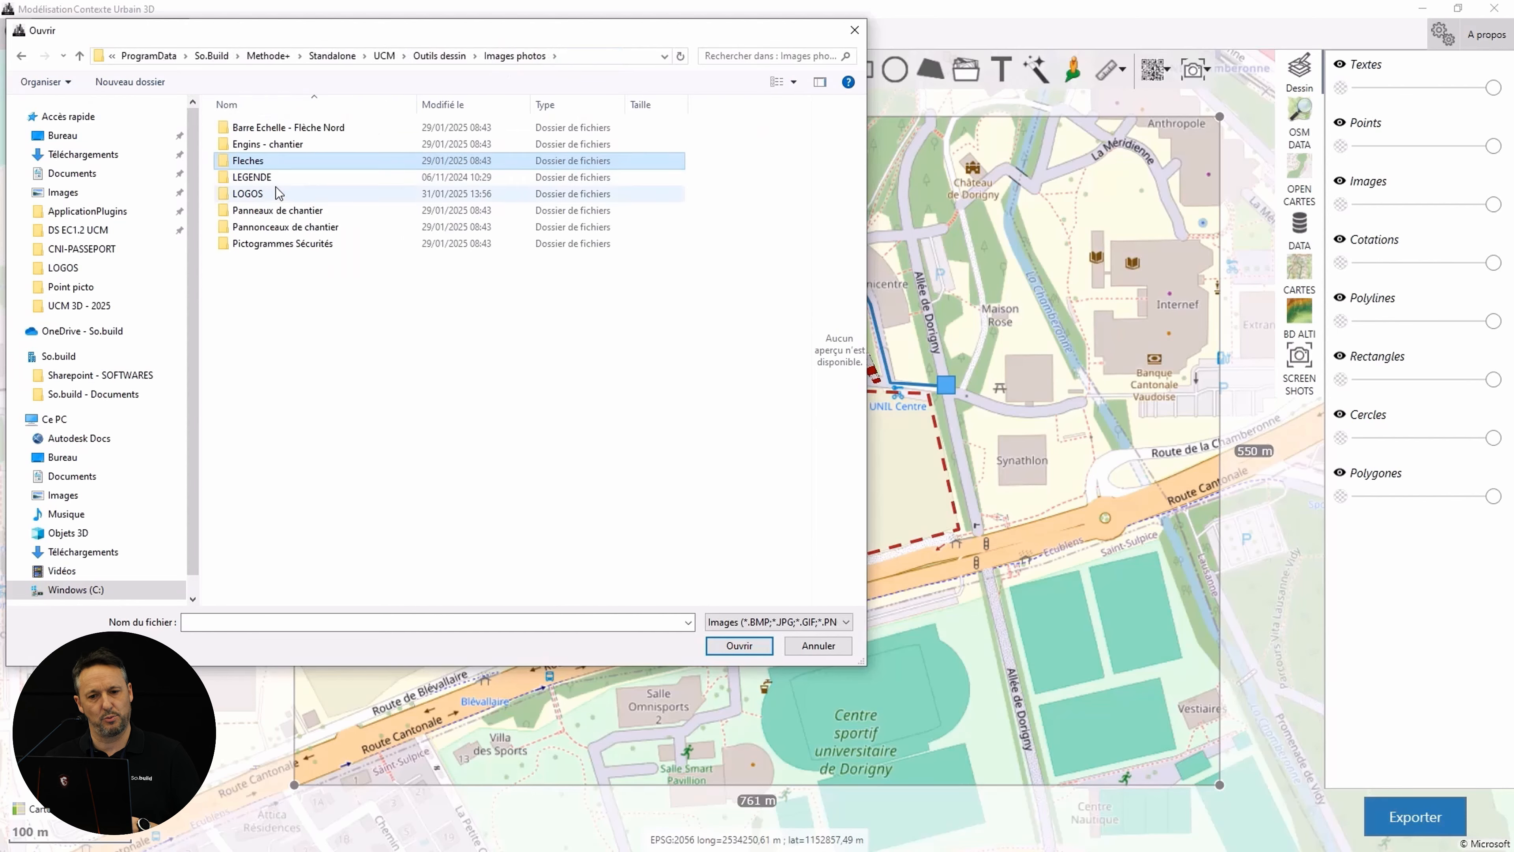
double_click(278, 210)
mouse_move(803, 147)
mouse_down()
mouse_move(827, 373)
mouse_move(808, 574)
mouse_move(799, 134)
mouse_up()
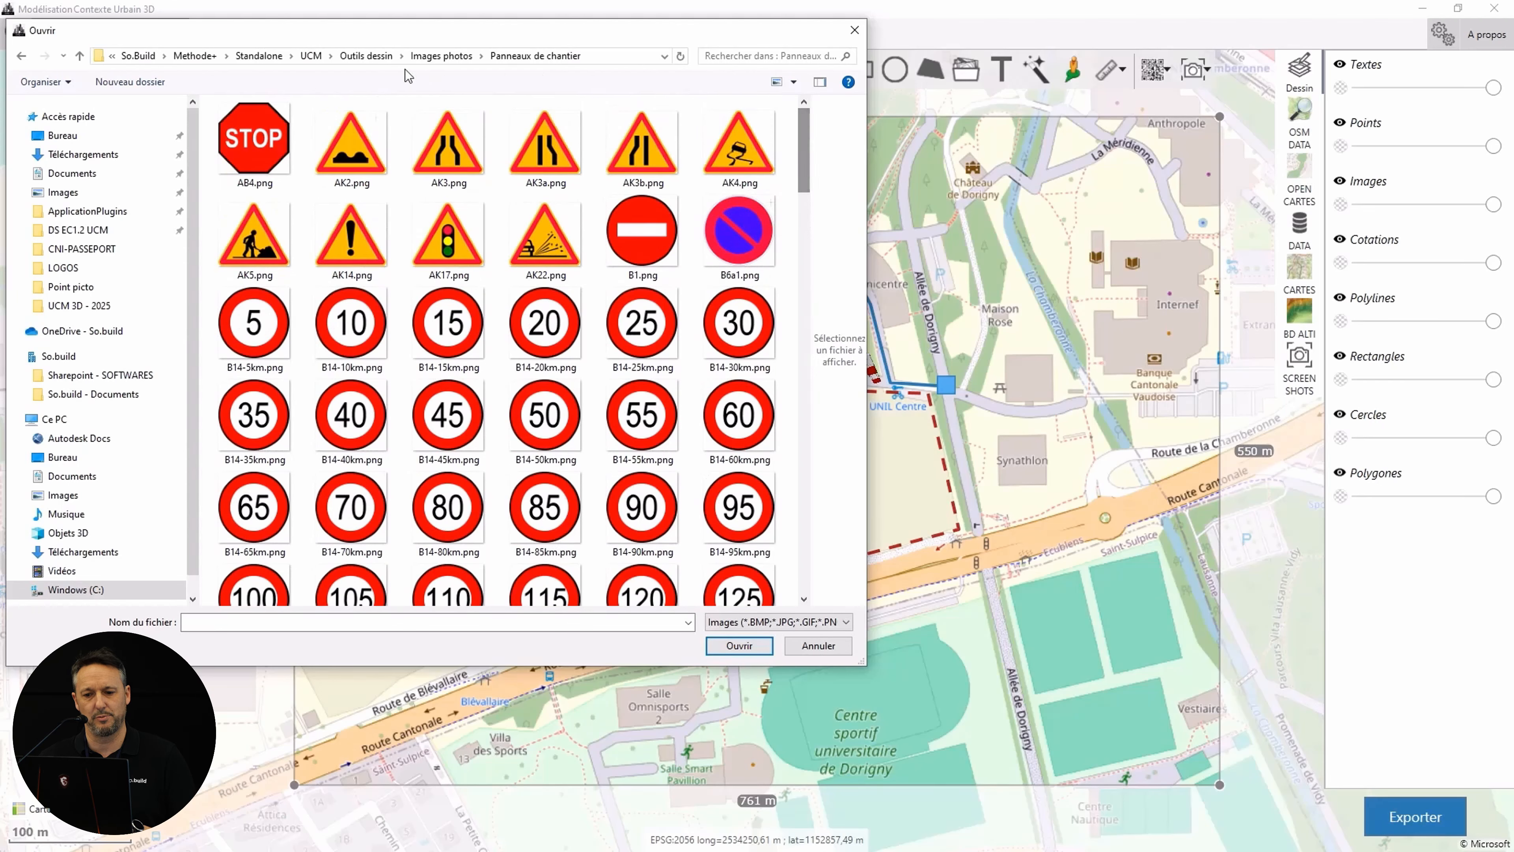
click(442, 55)
double_click(287, 230)
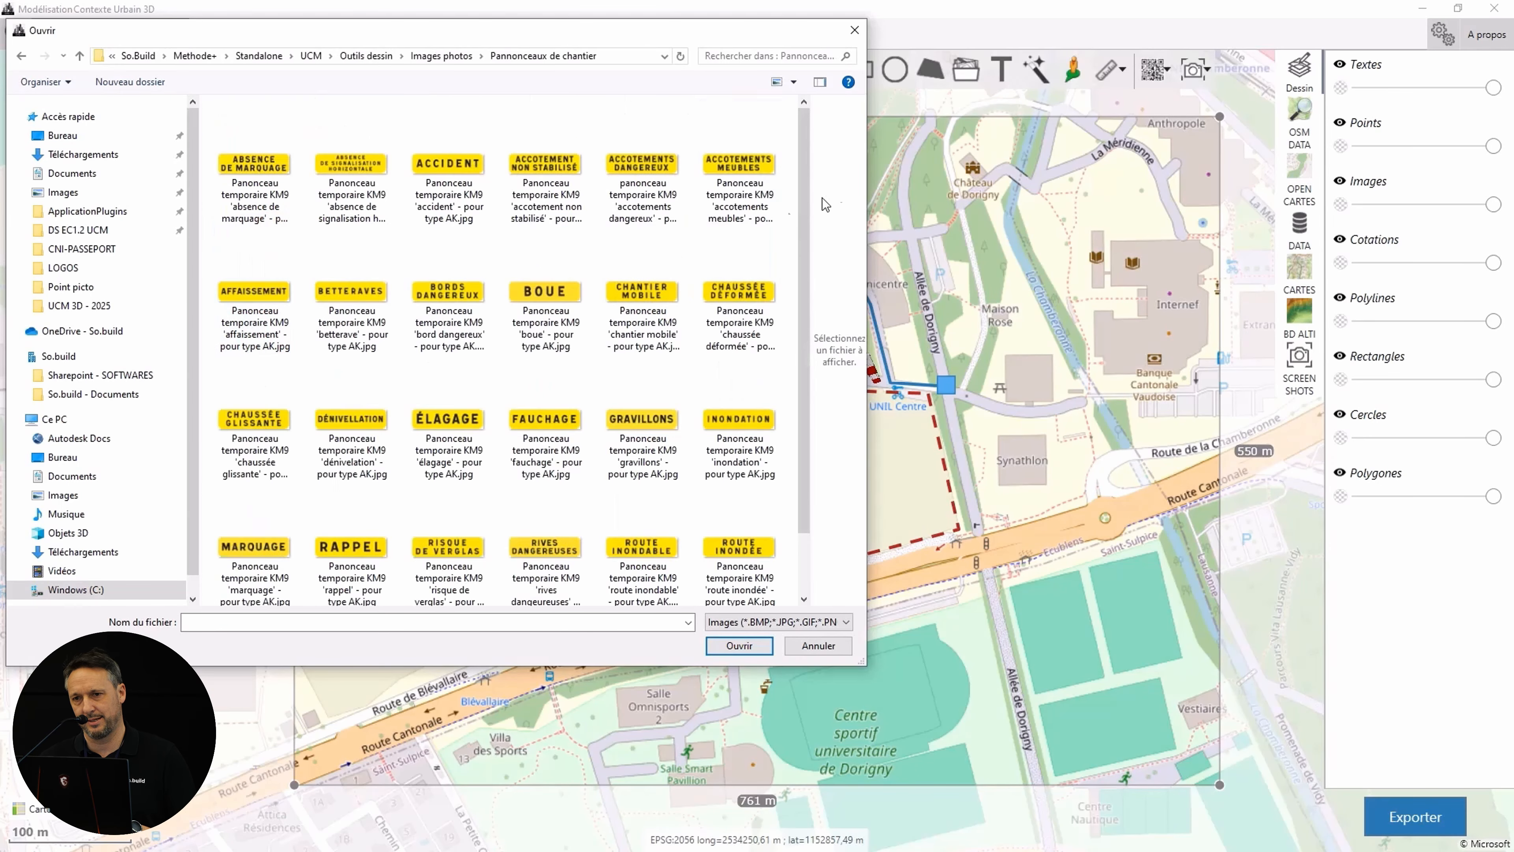
drag(804, 170, 804, 128)
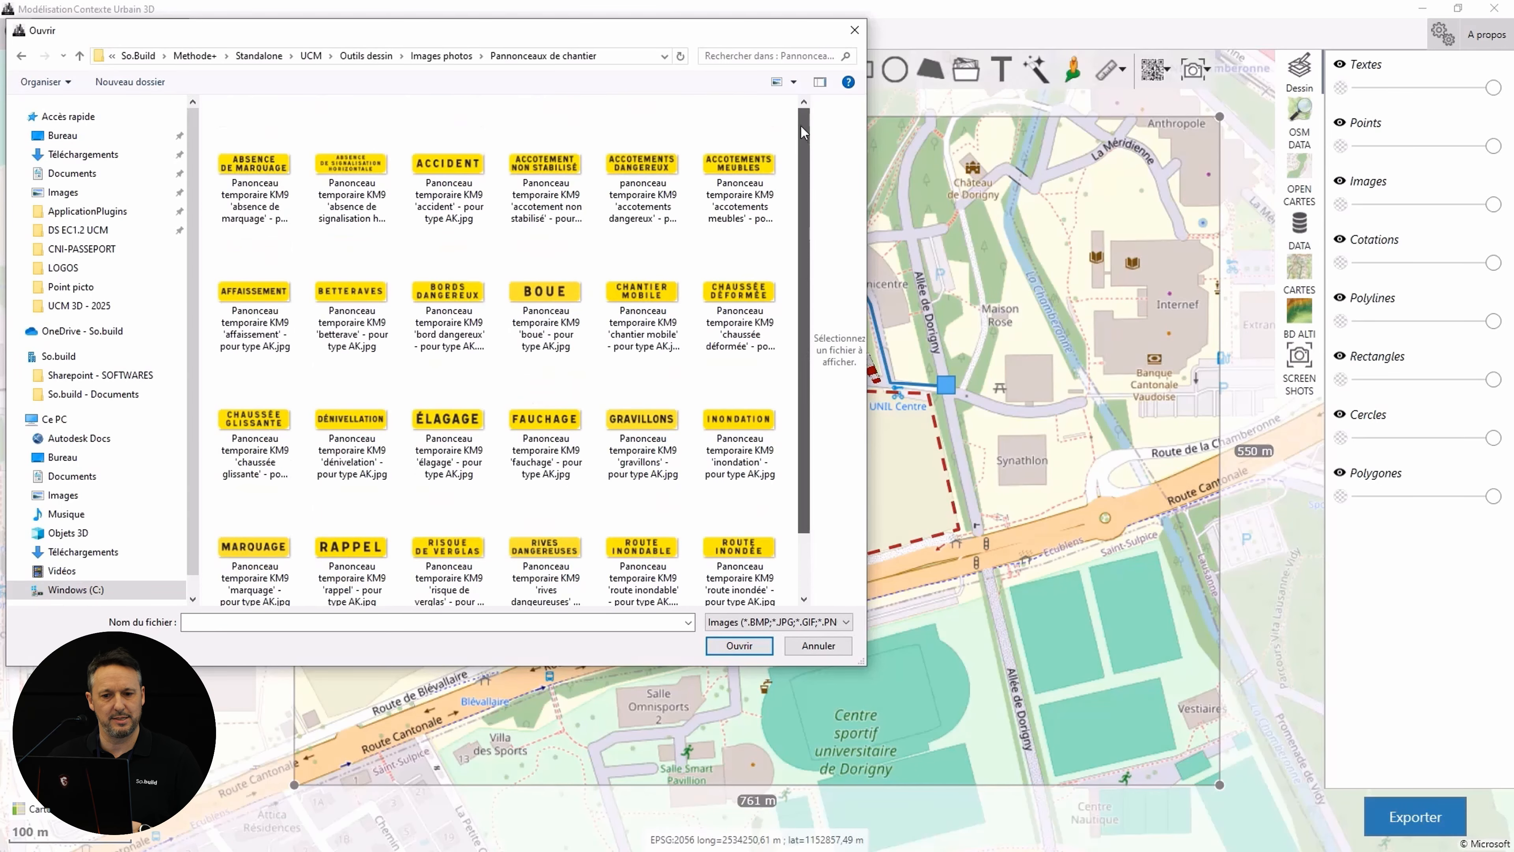
click(468, 58)
double_click(296, 246)
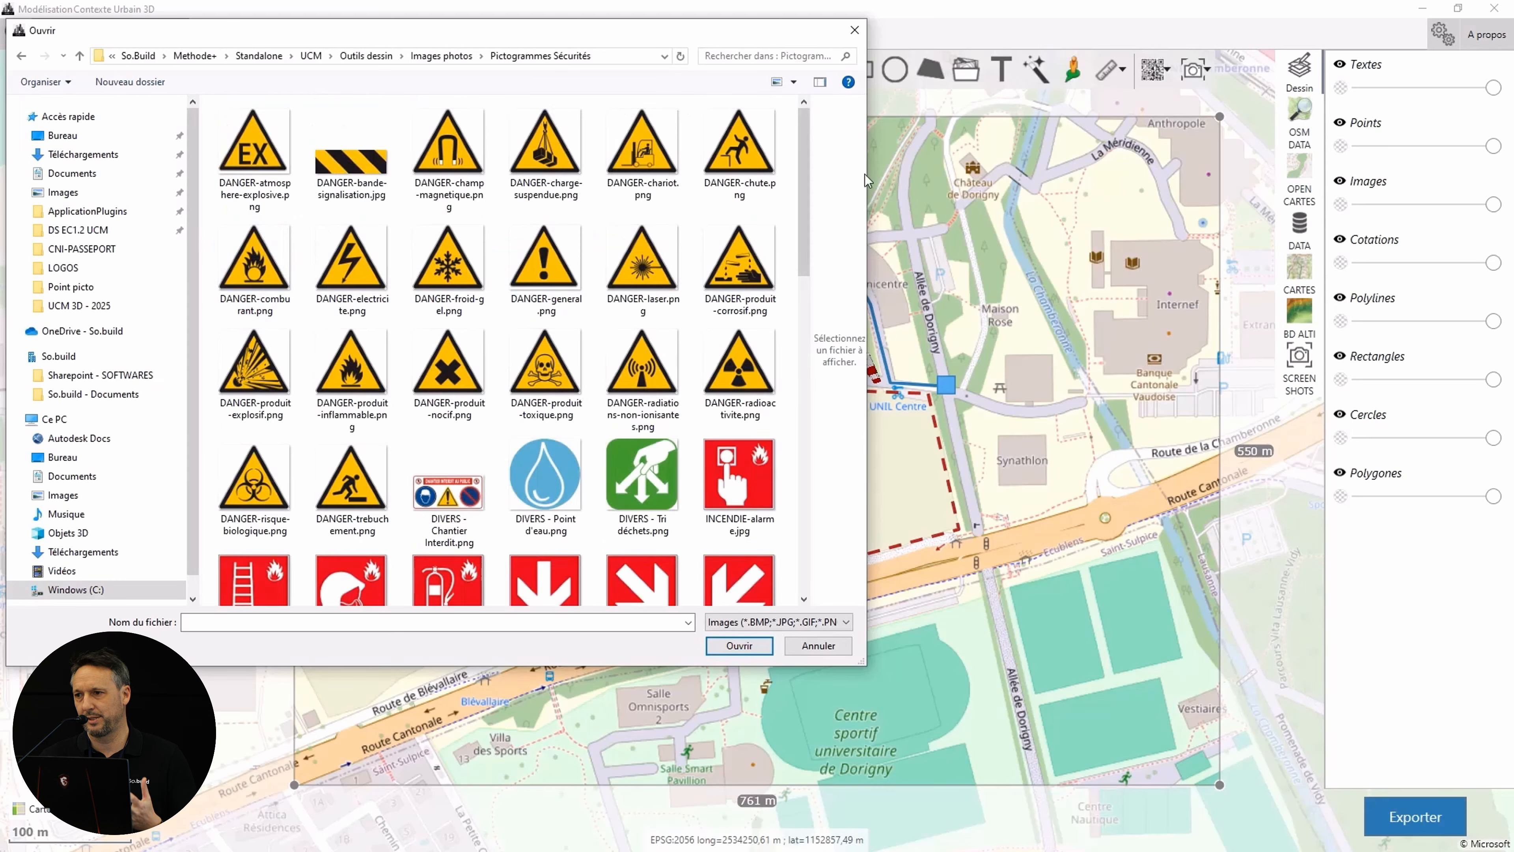
mouse_move(804, 179)
mouse_down()
mouse_move(800, 503)
mouse_move(802, 182)
mouse_up()
- Insert a north arrow image from the Barre Echelle - Flèche Nord folder near Anthropole in the area's northeast corner
click(368, 57)
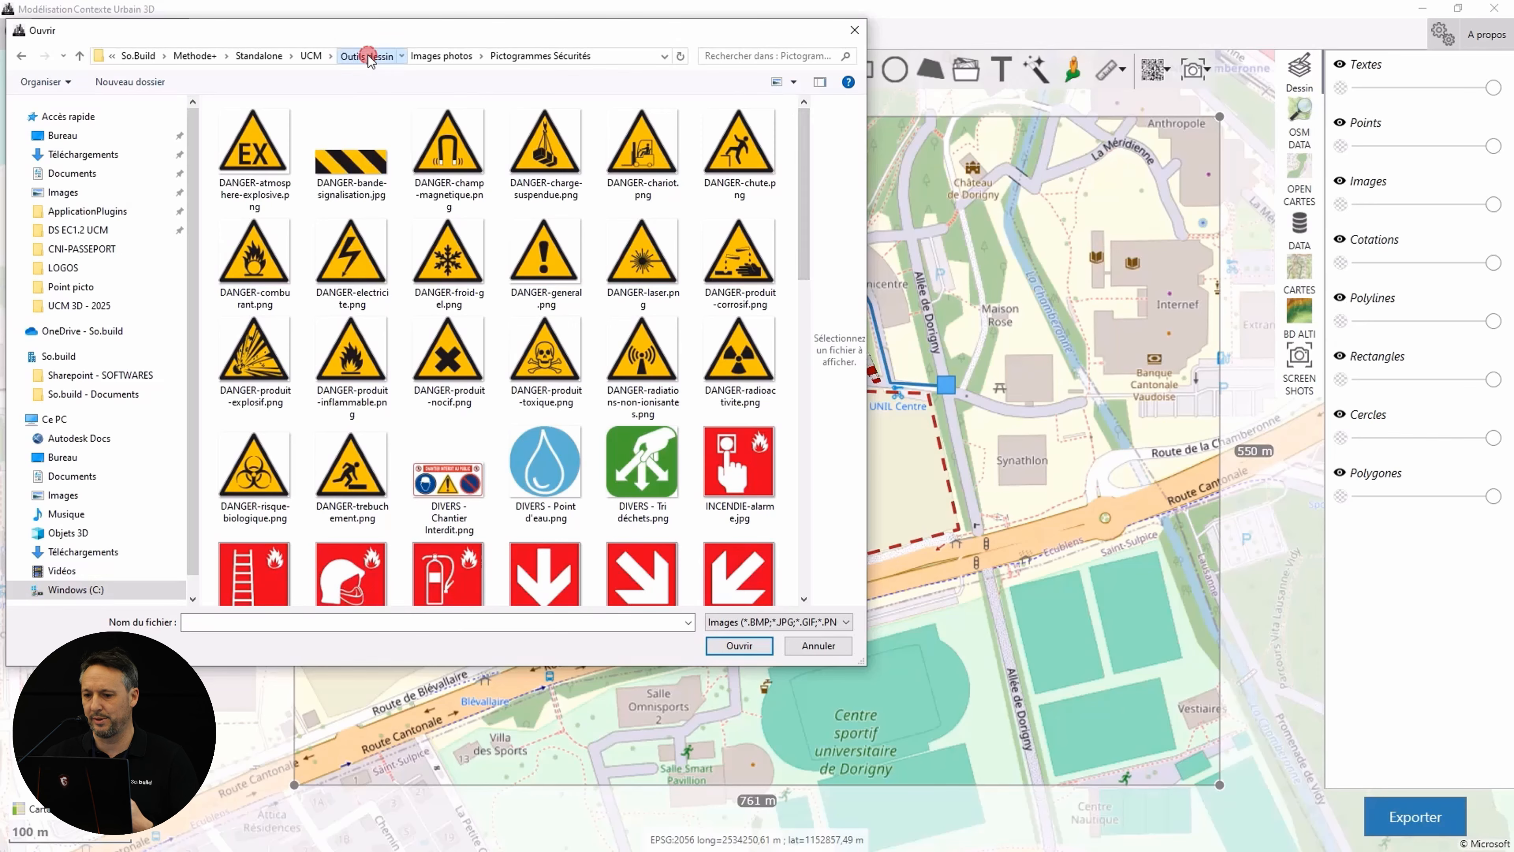
click(340, 143)
click(739, 646)
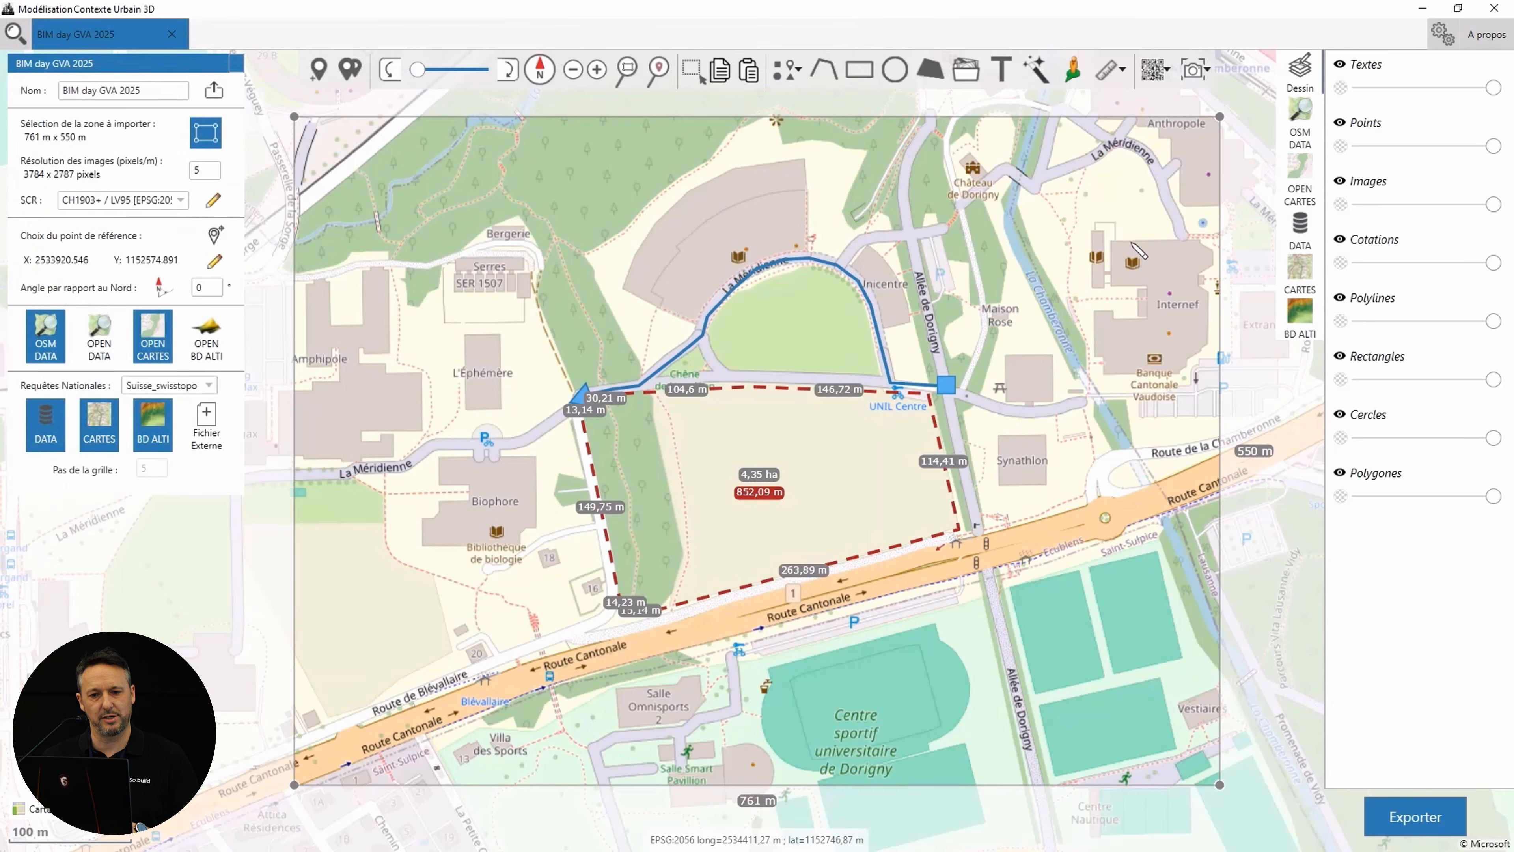
click(1144, 227)
drag(1165, 164, 1177, 127)
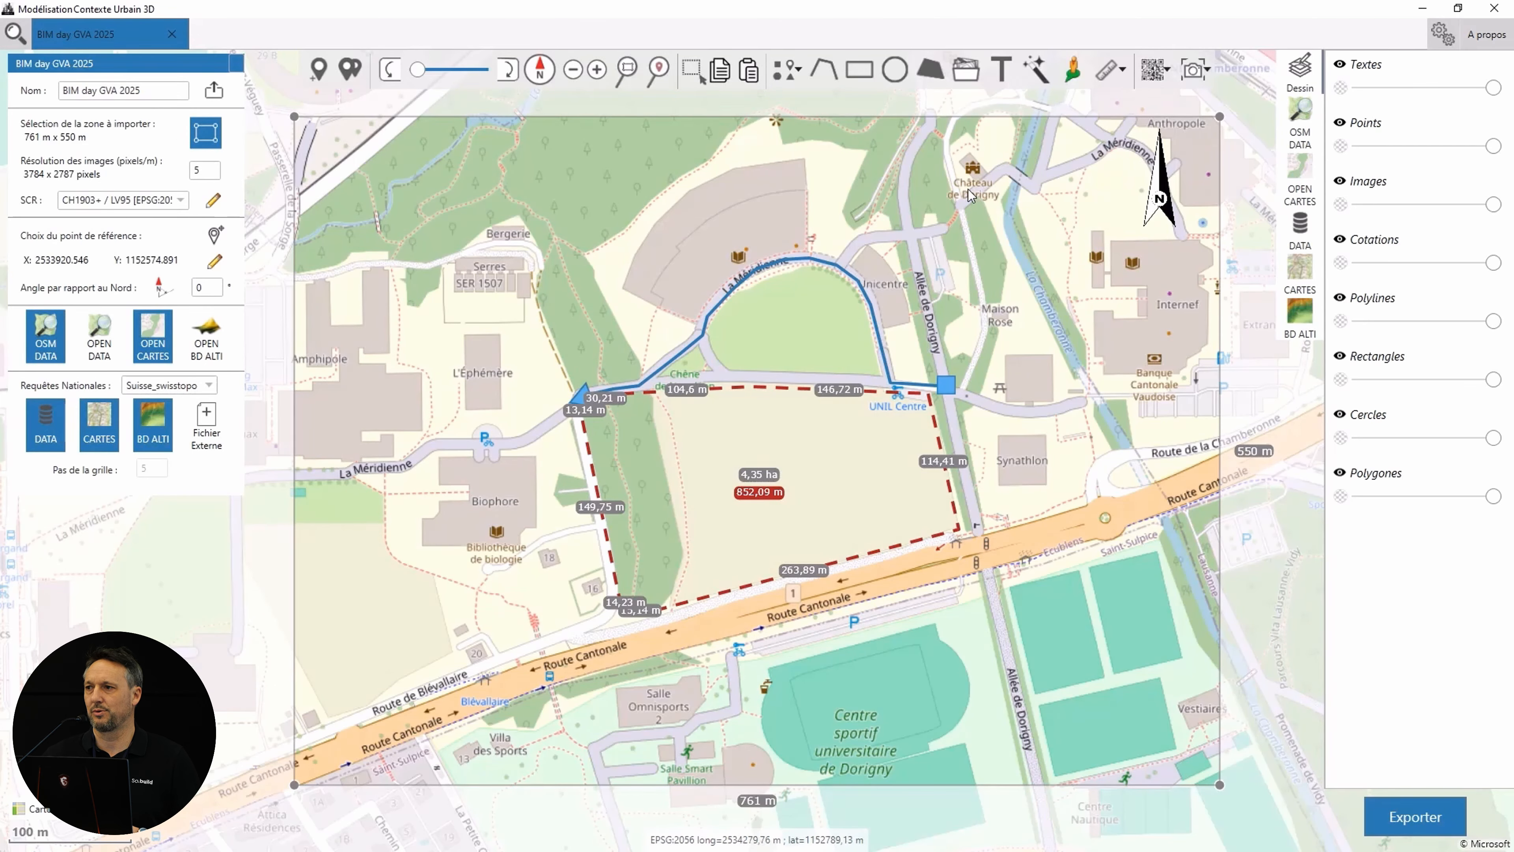
- Insert the So.build logo banner from the LOGOS folder along the southern edge of the map area
click(964, 72)
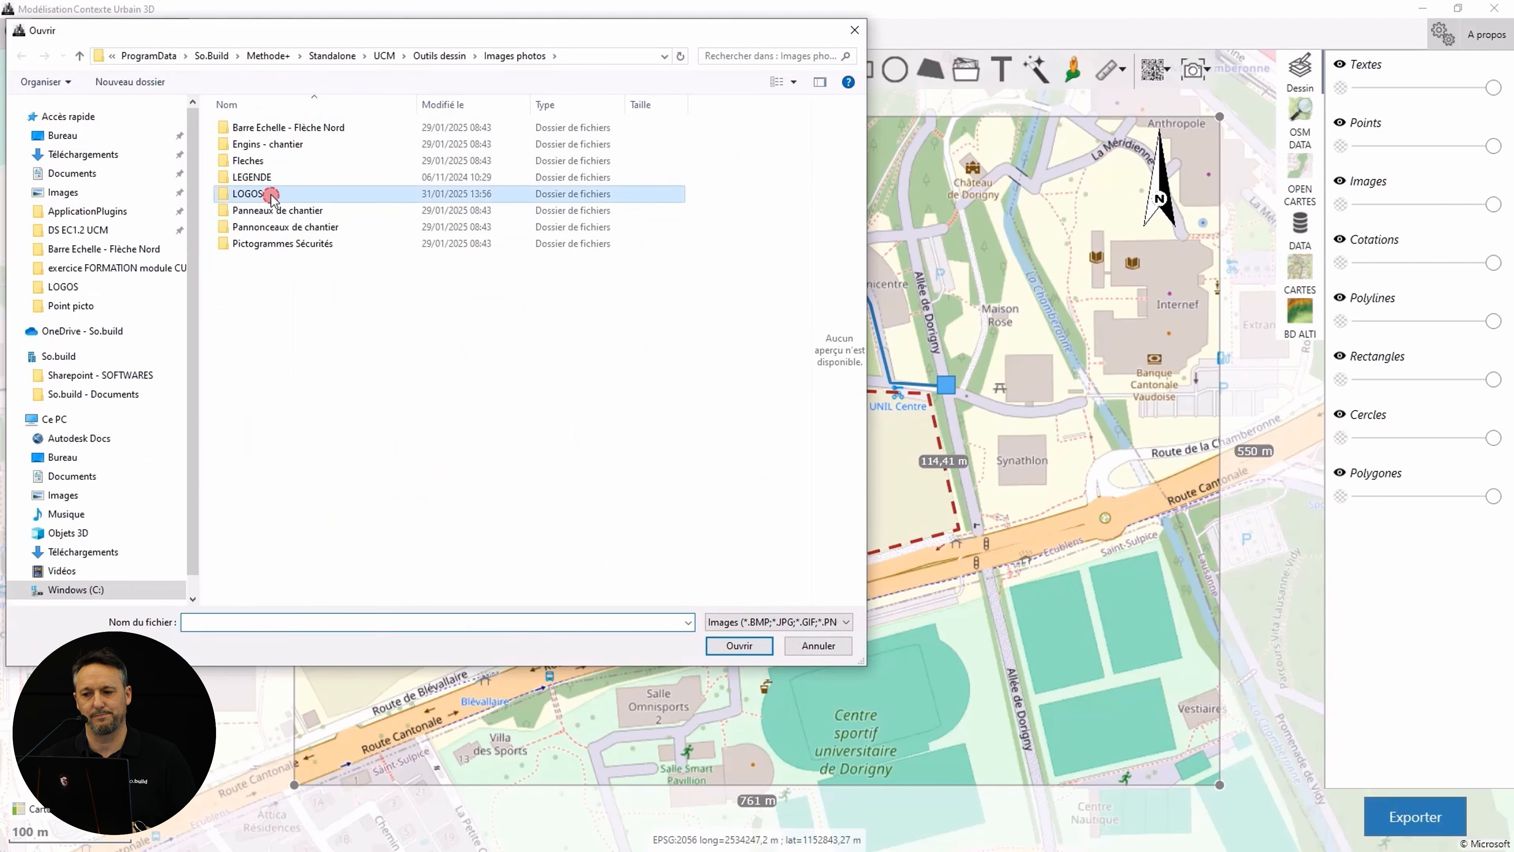
double_click(251, 199)
click(340, 149)
click(740, 645)
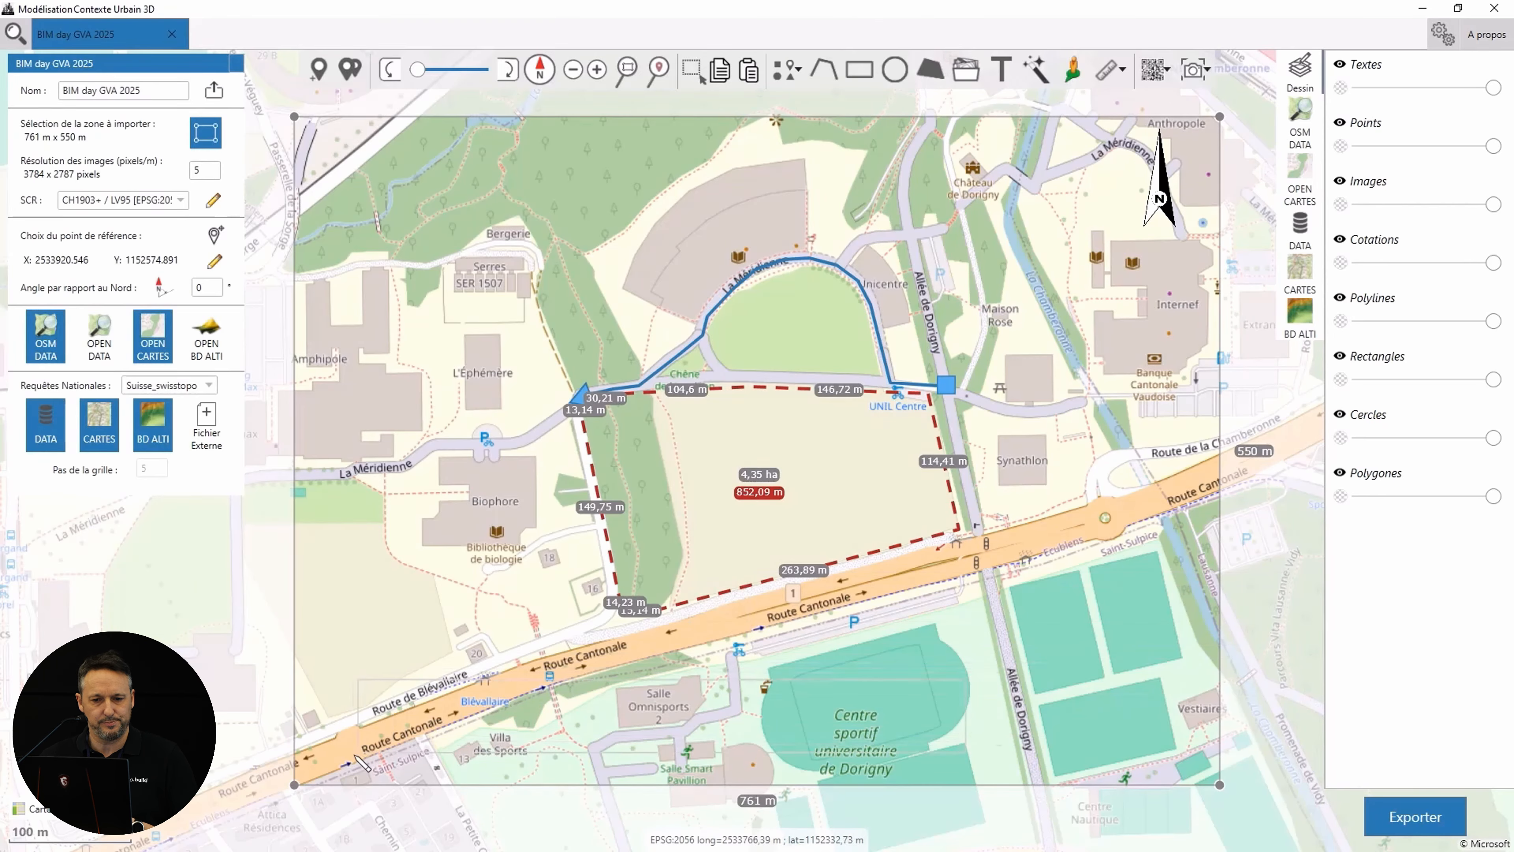
- Insert Baliroad 3D.png from the Engins - chantier folder and place rotated barriers around both ends of the road south of the green
click(964, 72)
double_click(263, 143)
click(255, 143)
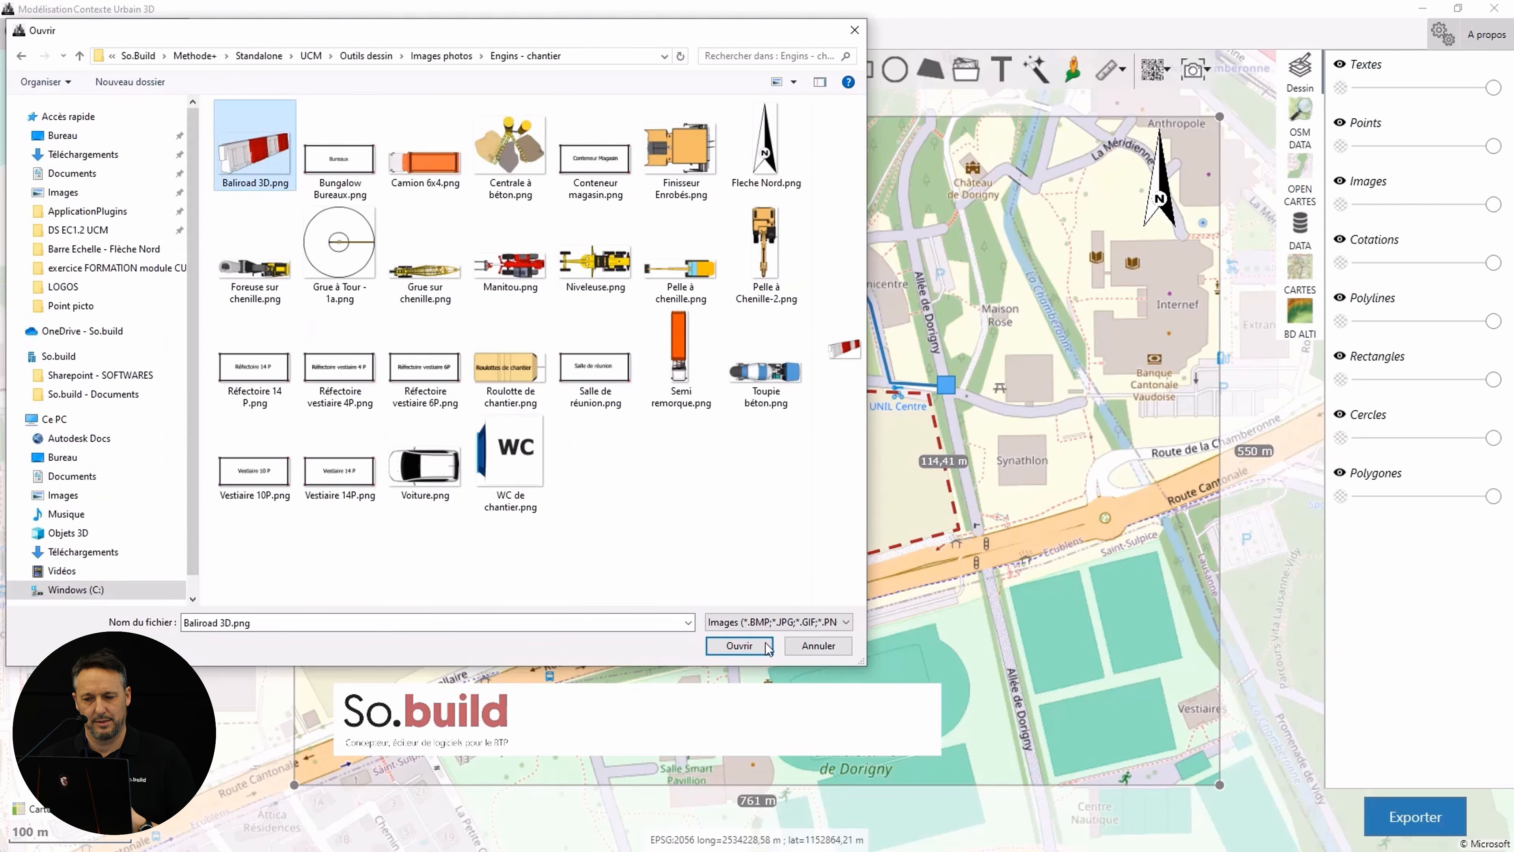
click(739, 645)
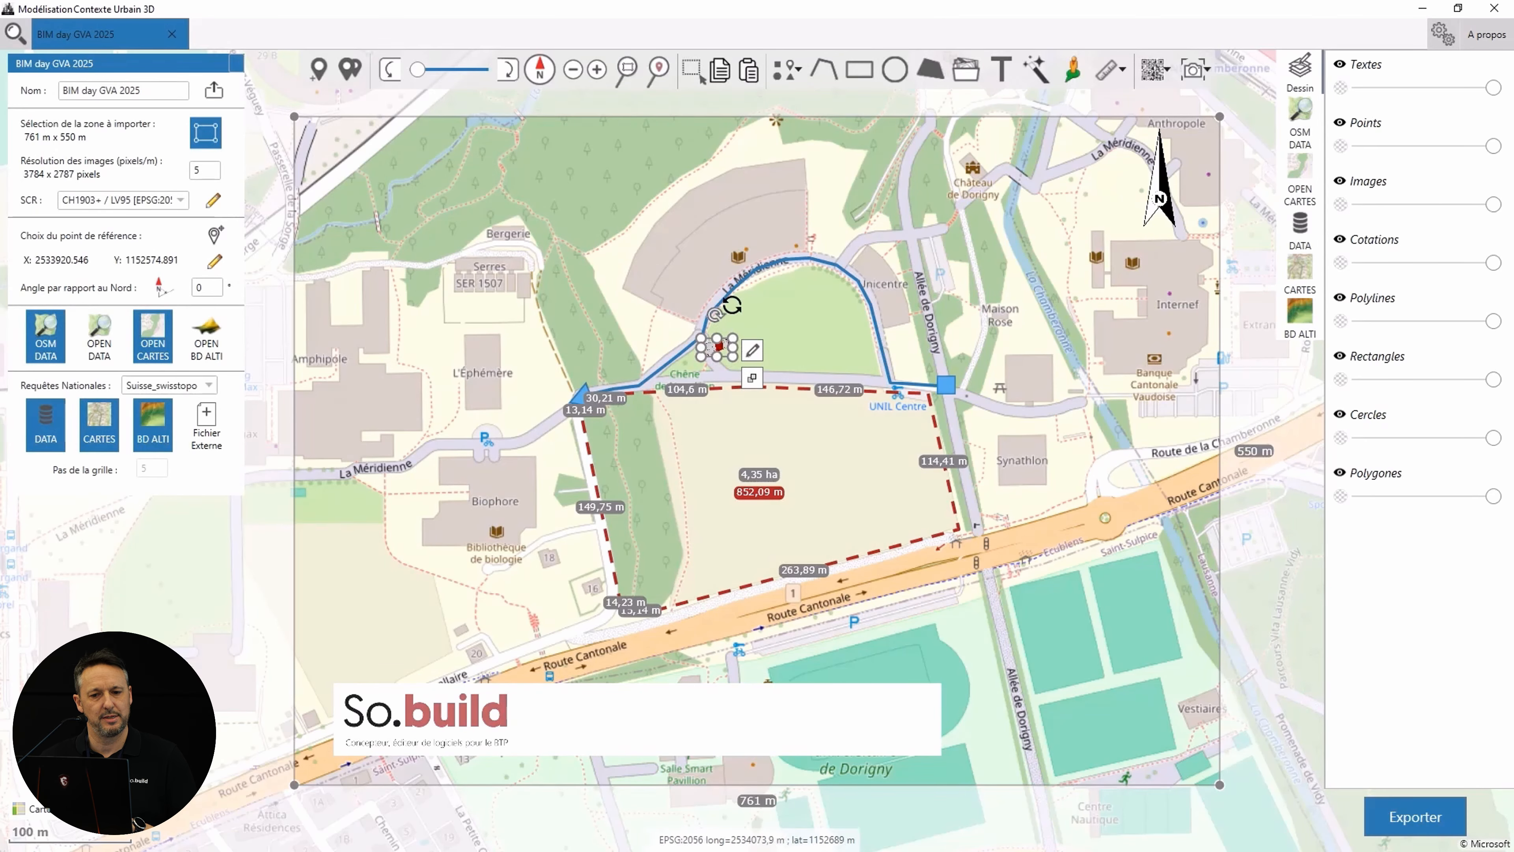
drag(717, 313, 590, 391)
click(760, 365)
click(853, 413)
- Draw an open polyline along the road between the barriers, just north of the site outline
click(706, 495)
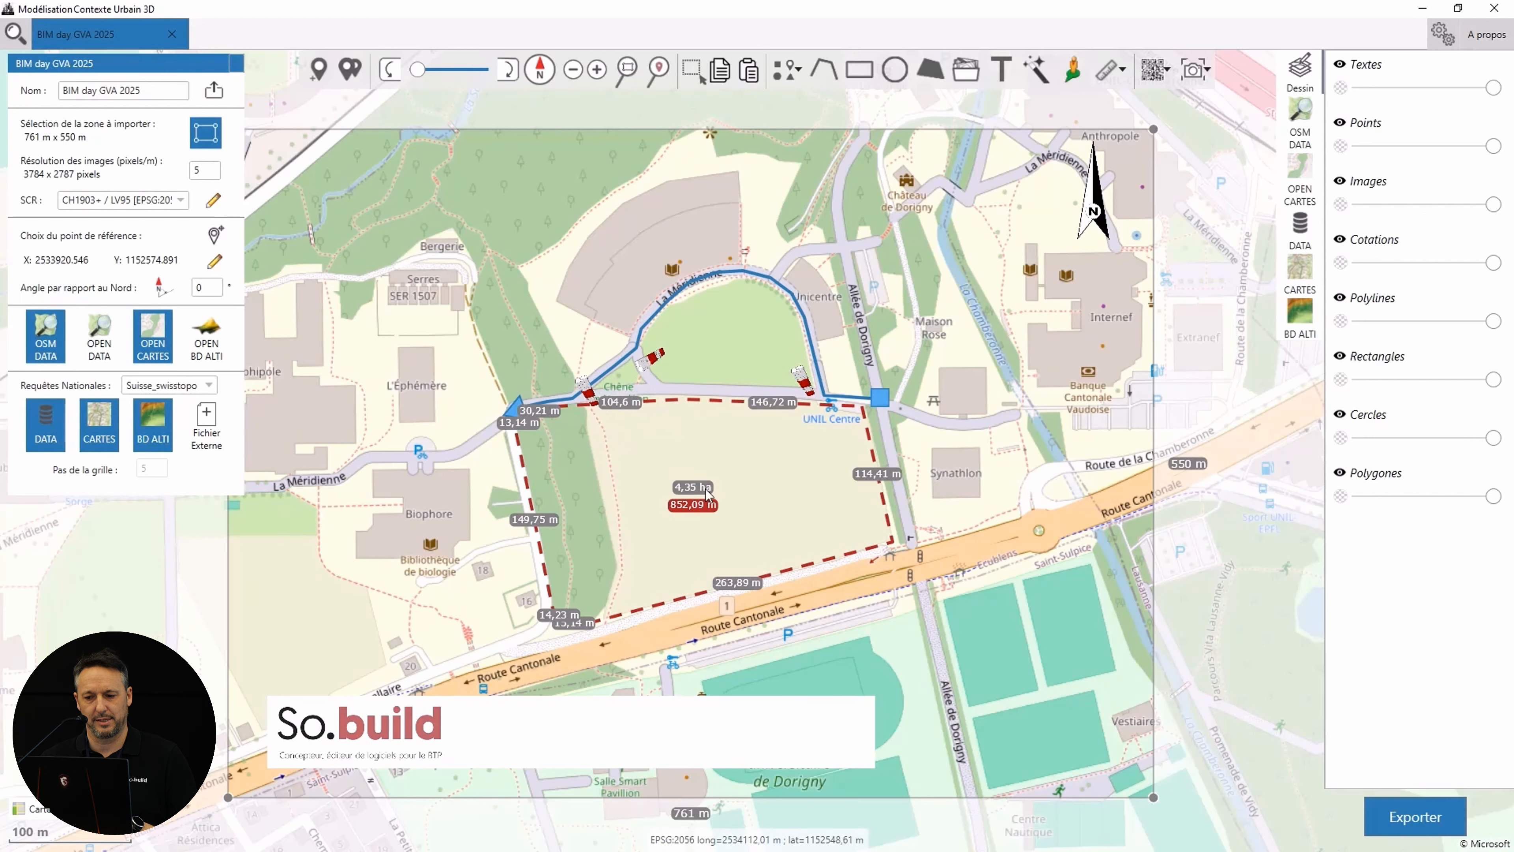
drag(706, 494, 761, 495)
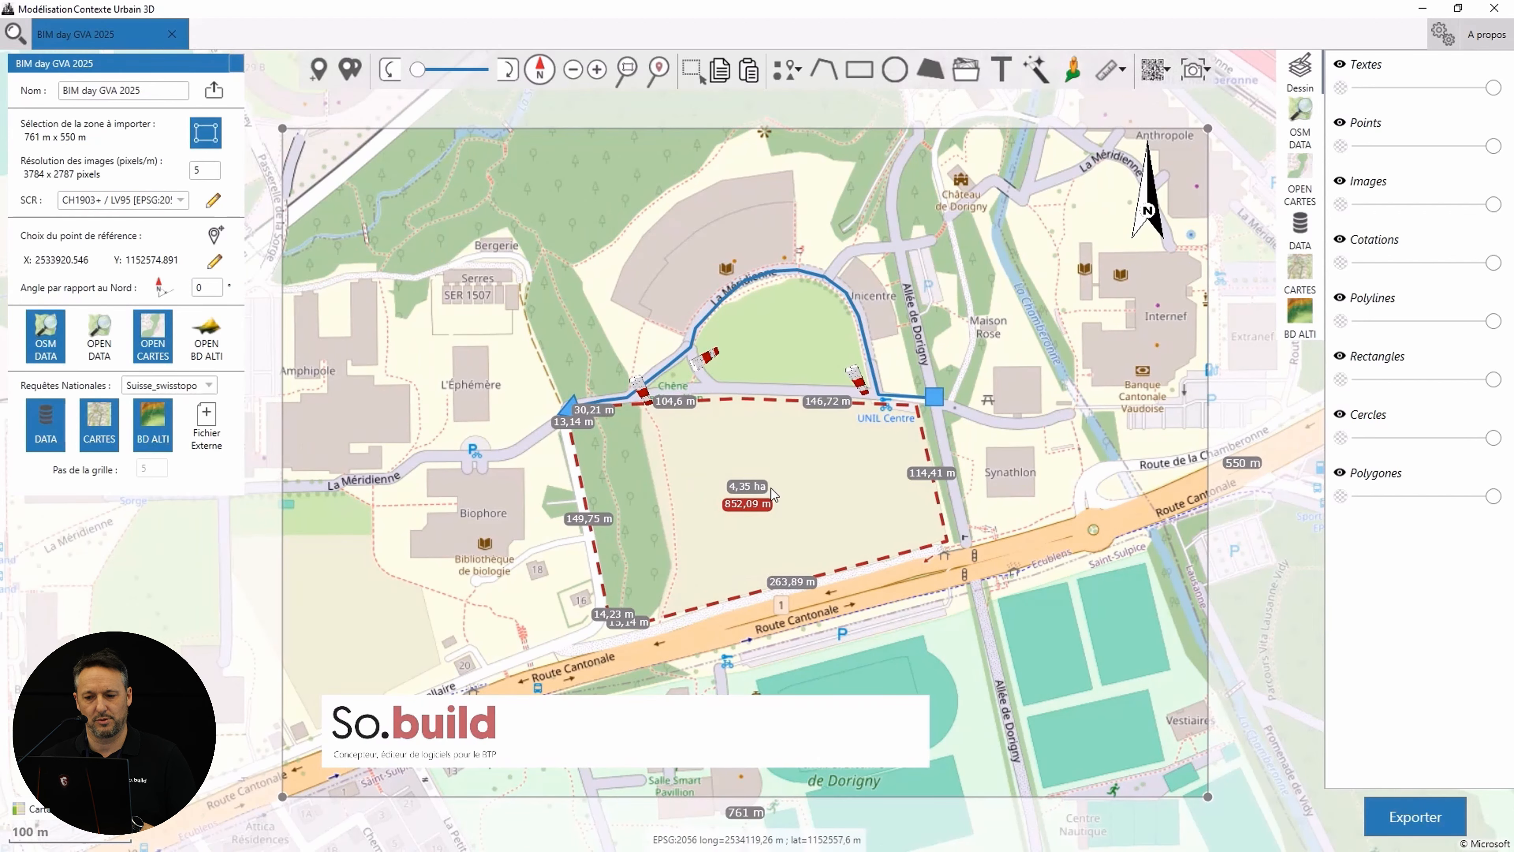
click(753, 387)
click(701, 388)
right_click(643, 393)
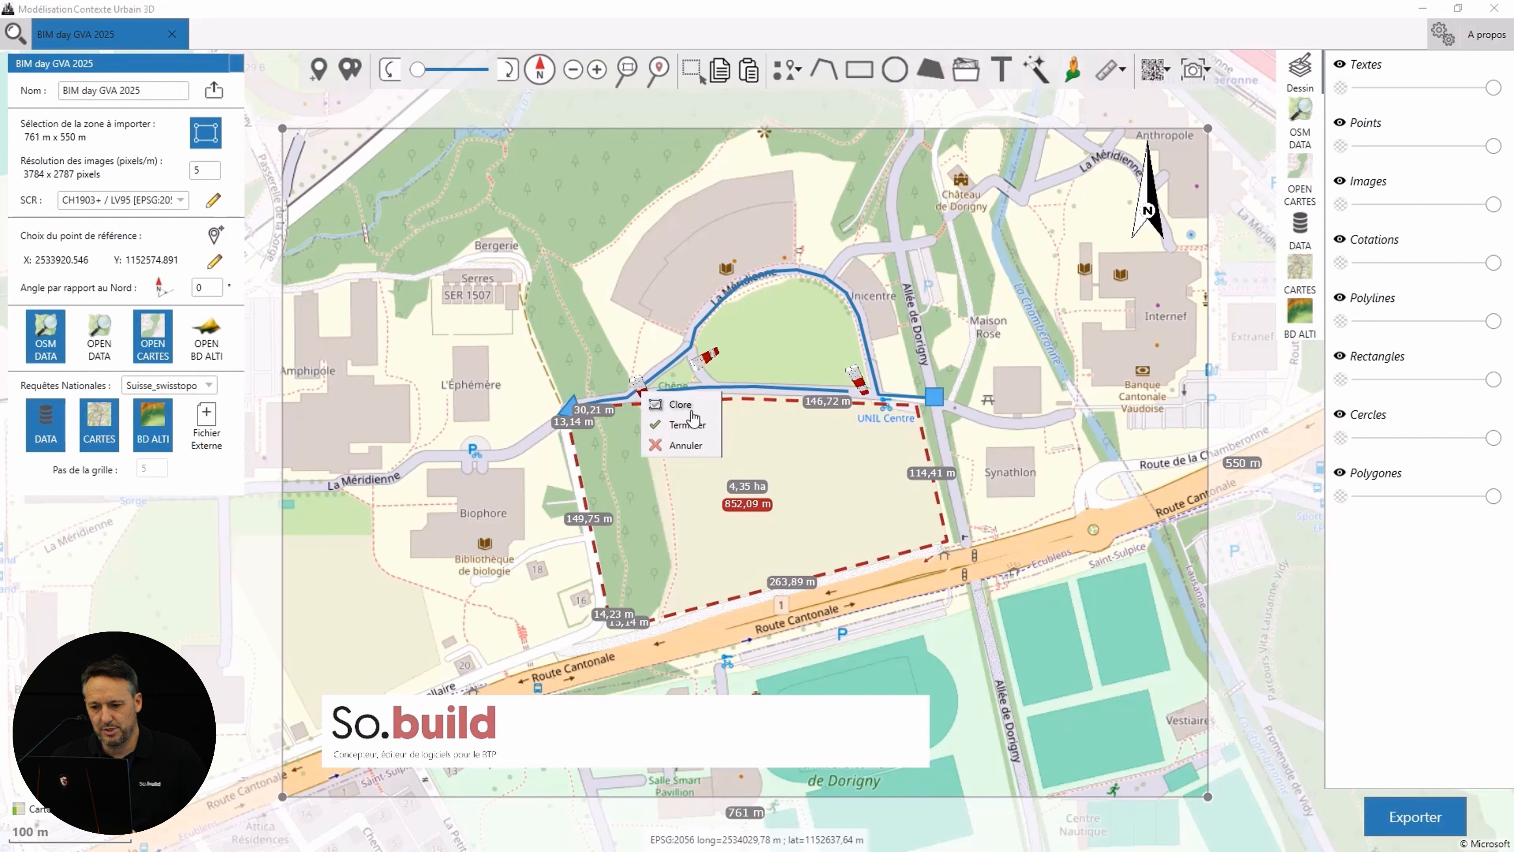
click(690, 427)
- Set the closed road section's line colour to orange and increase its line thickness
click(868, 398)
click(1032, 356)
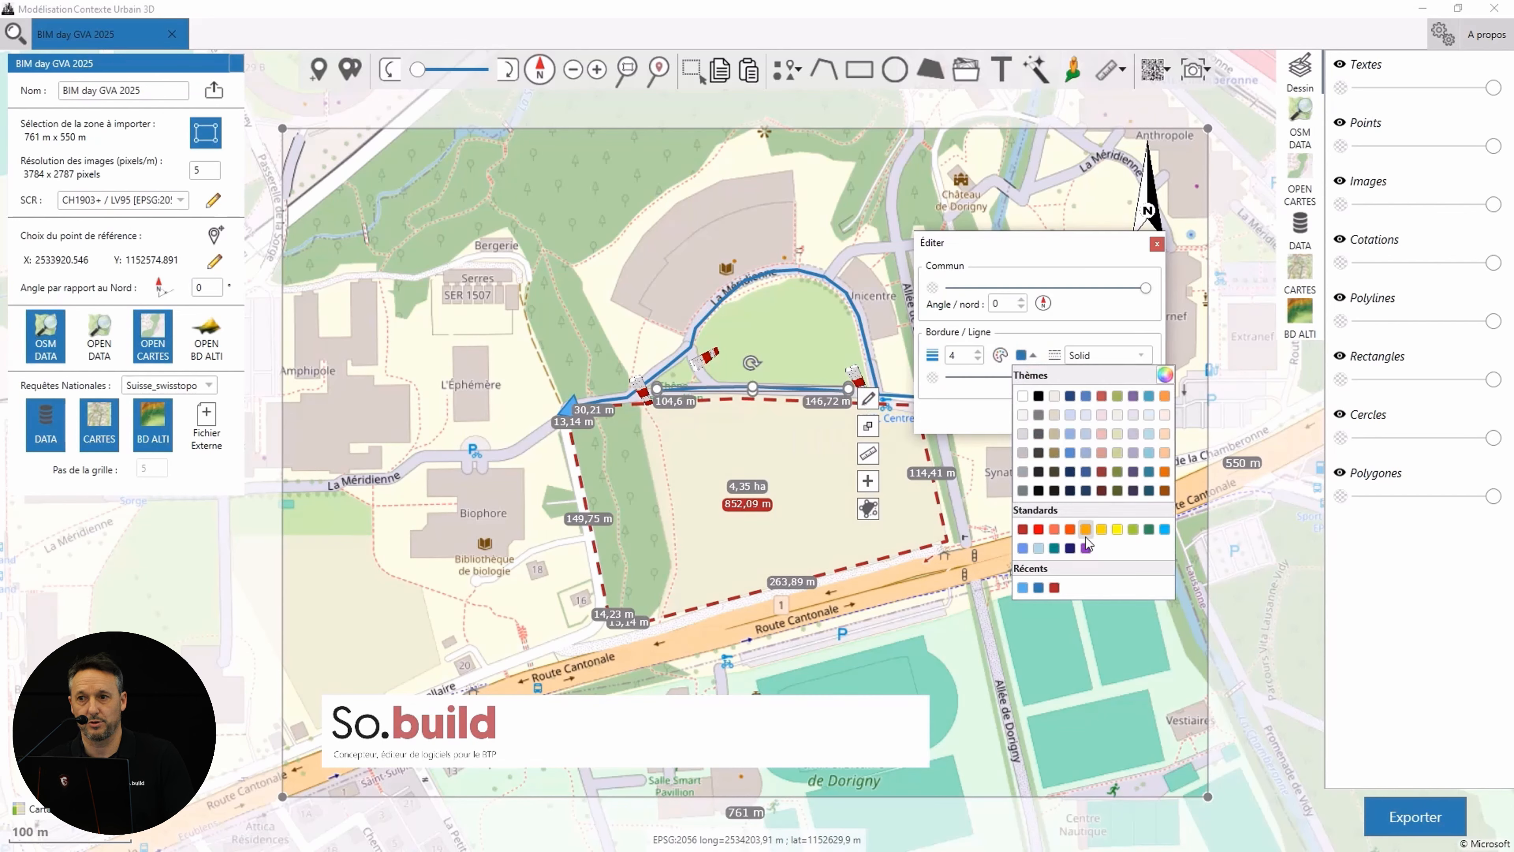
click(1084, 530)
click(978, 352)
click(977, 351)
click(1040, 420)
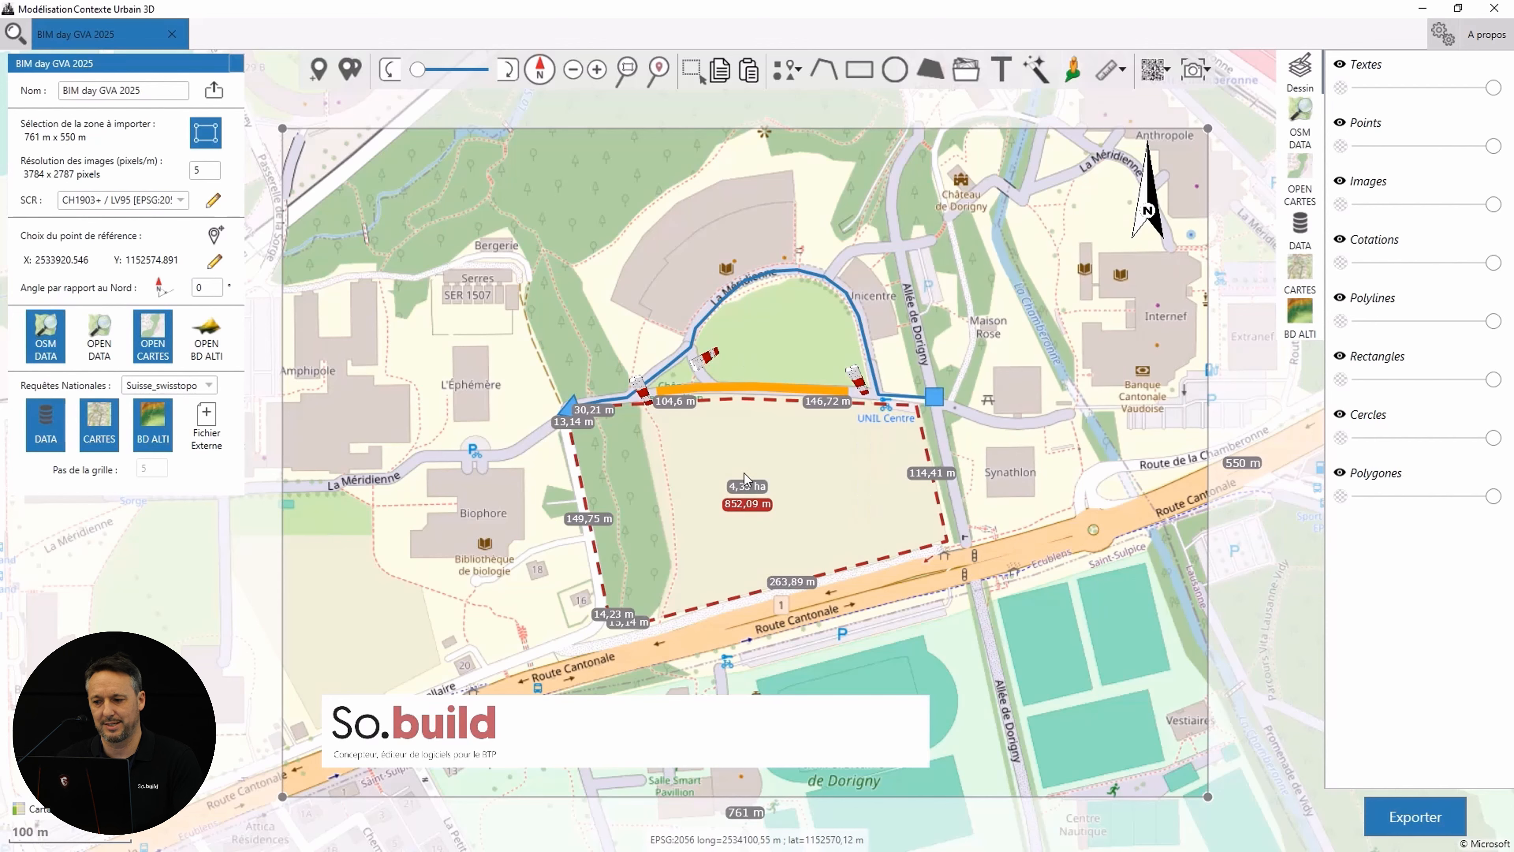
- Preview the drawing over the aerial imagery, then restore the street map background
click(89, 749)
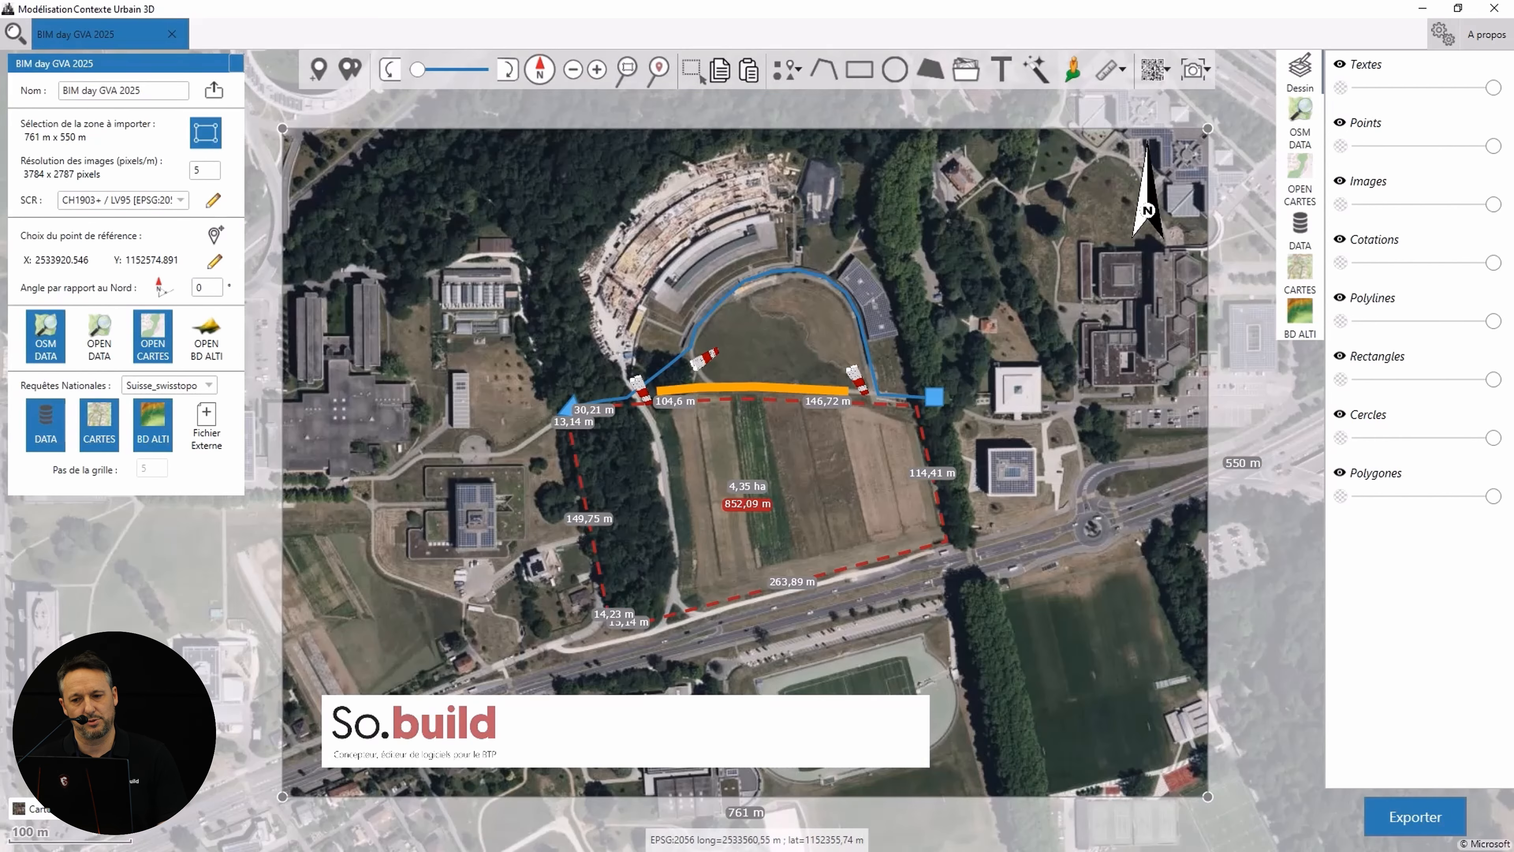
click(90, 738)
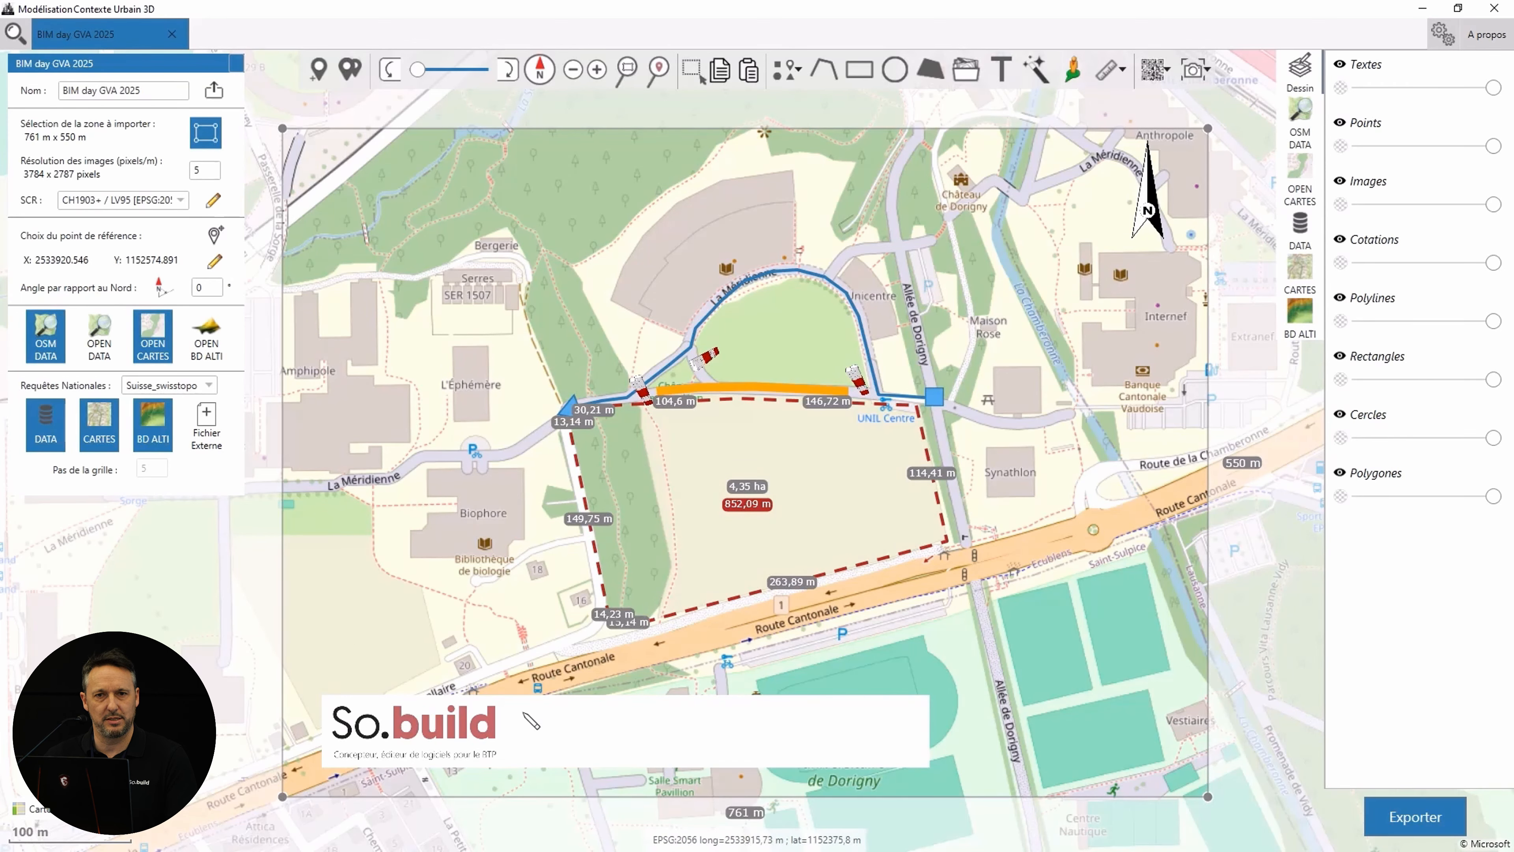
- Add a text frame beside the So.build logo reading "PLAN DE SITUATION Phase 1"
drag(523, 713, 794, 749)
click(814, 724)
mouse_move(987, 472)
mouse_down()
mouse_move(661, 356)
mouse_move(655, 297)
mouse_up()
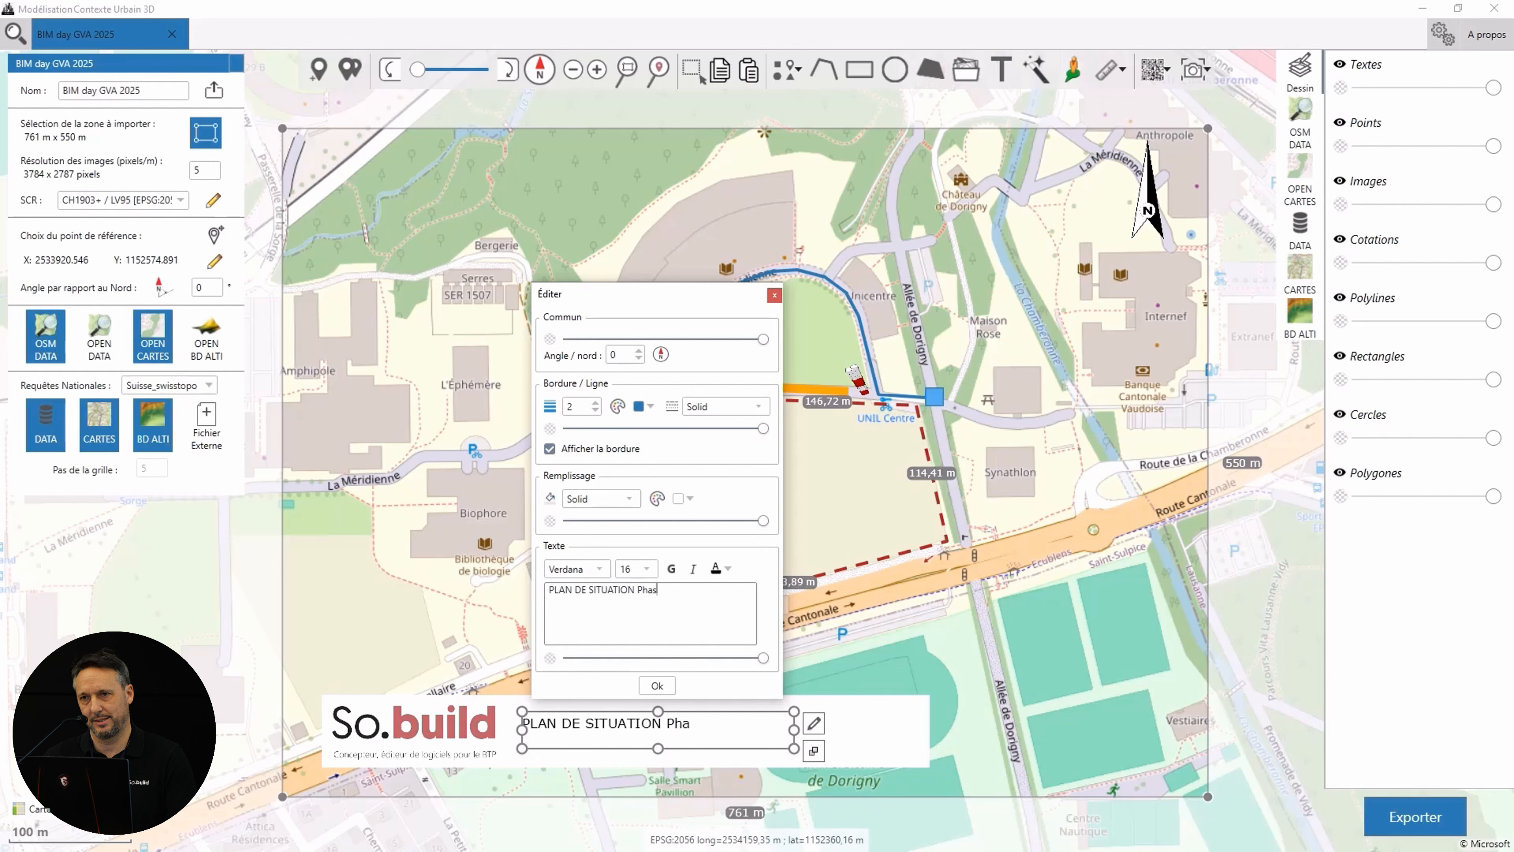
- Hide the title text's border and set its font size to 22
click(549, 449)
click(624, 557)
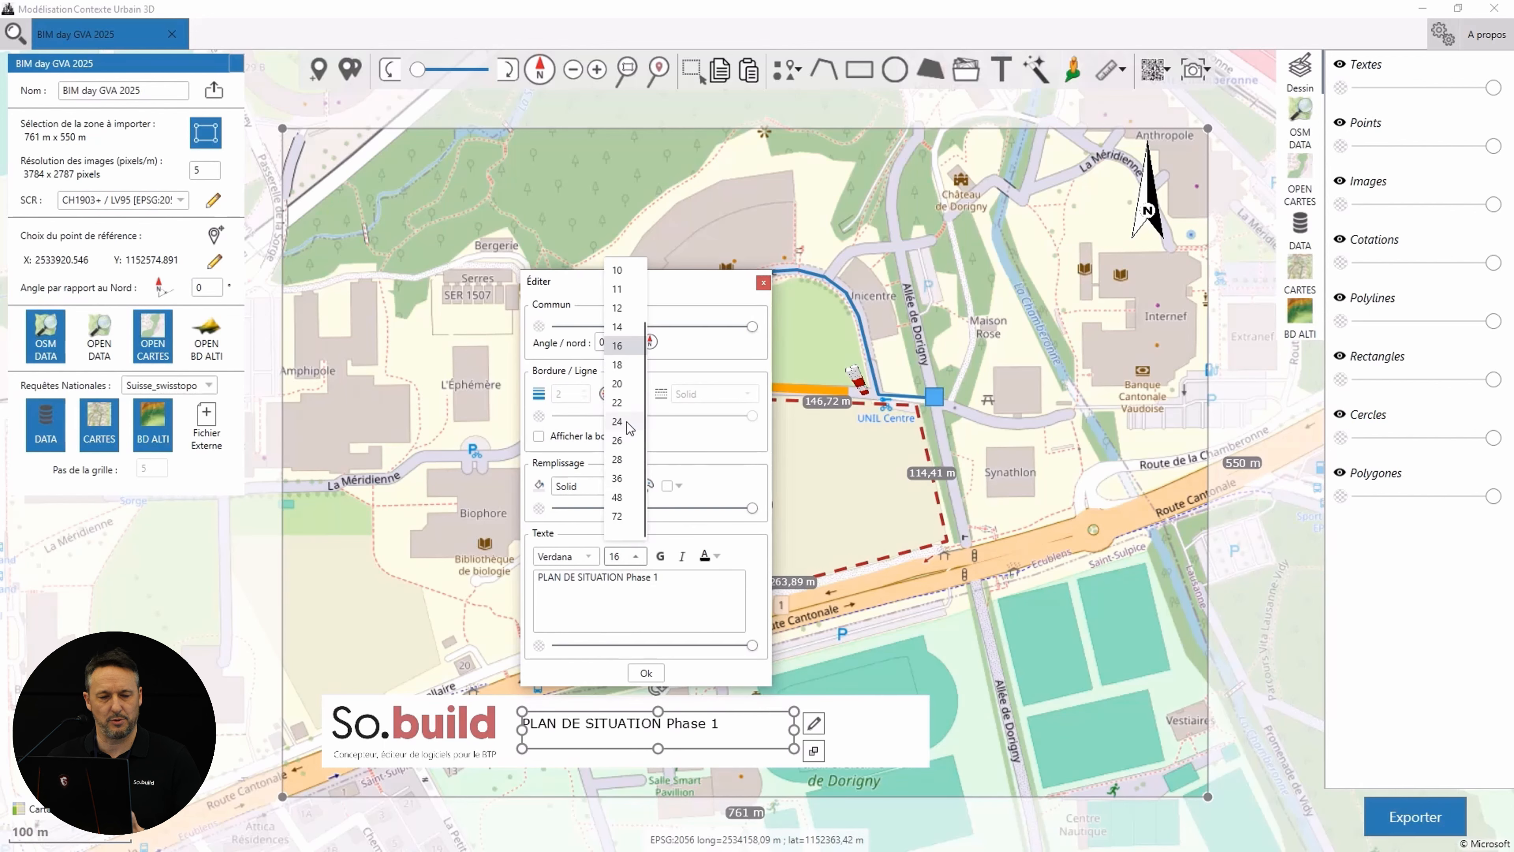
click(627, 424)
click(636, 556)
click(623, 418)
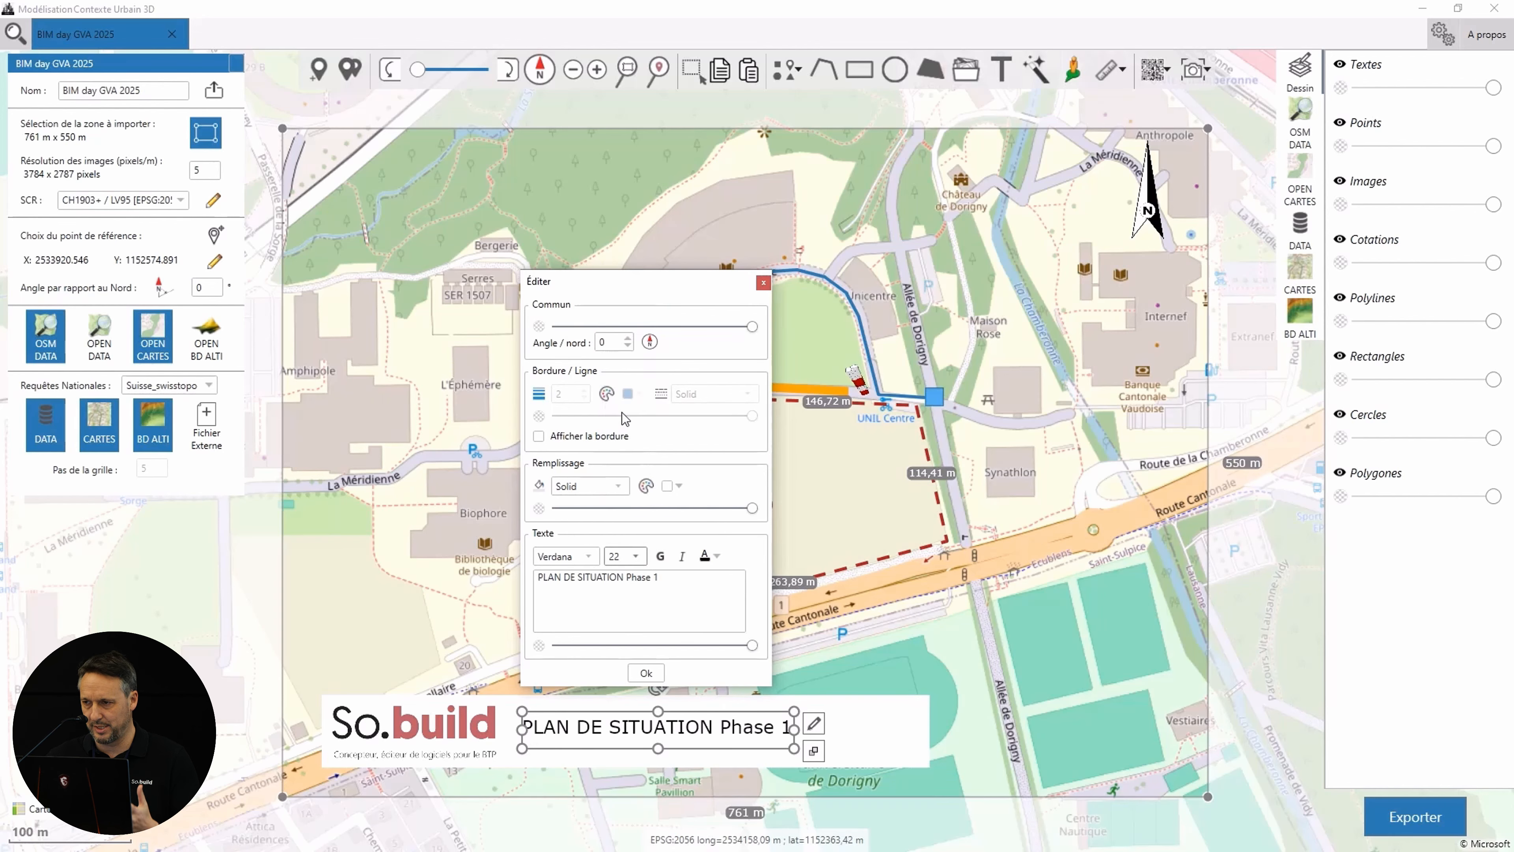
click(637, 673)
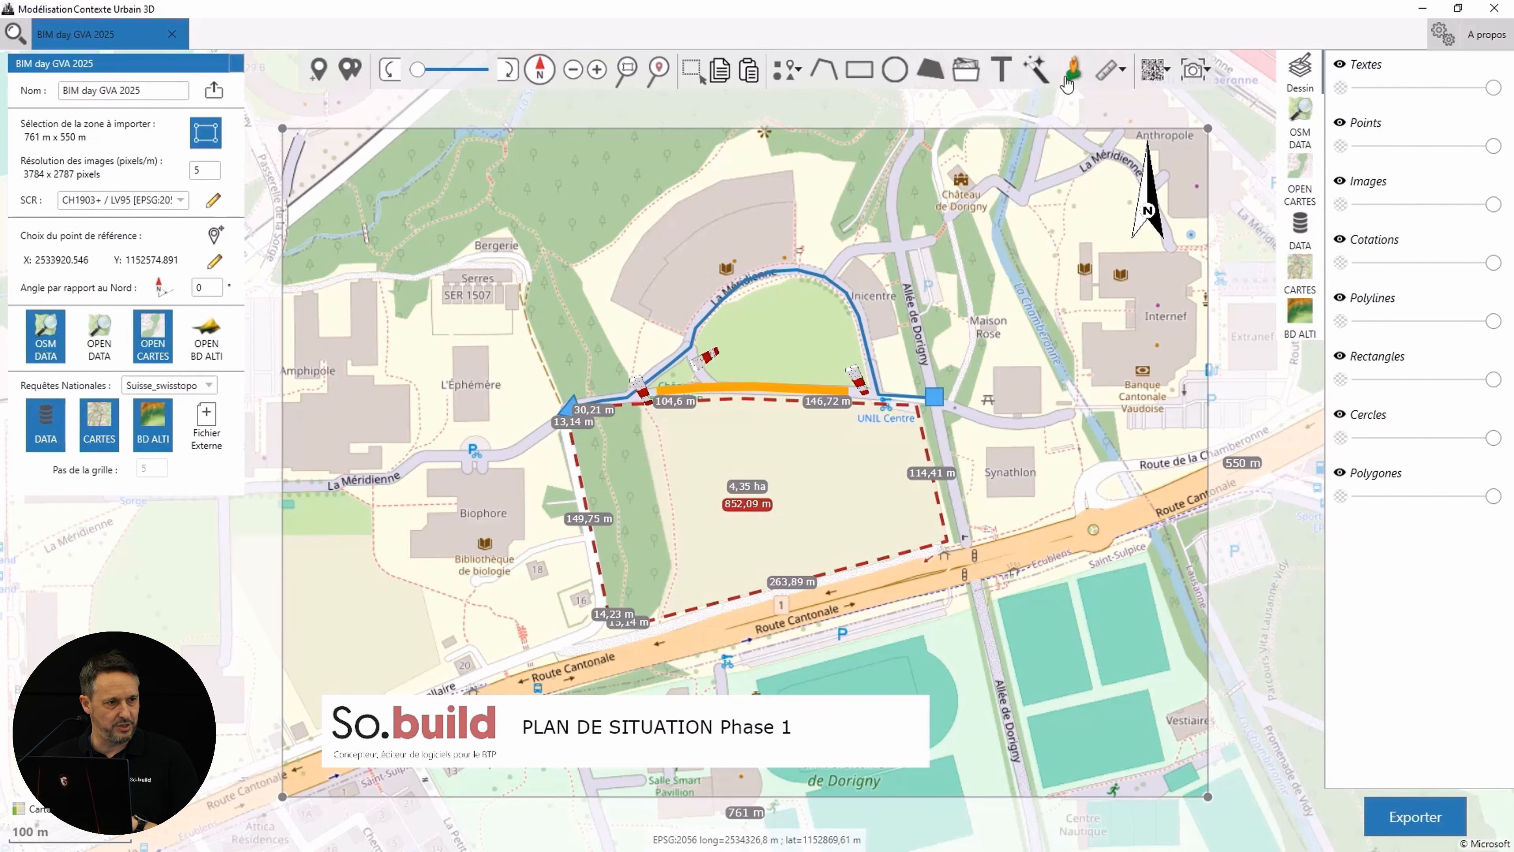
- Open Street View on Route Cantonale at the site's southern edge and turn the view towards the field
click(703, 632)
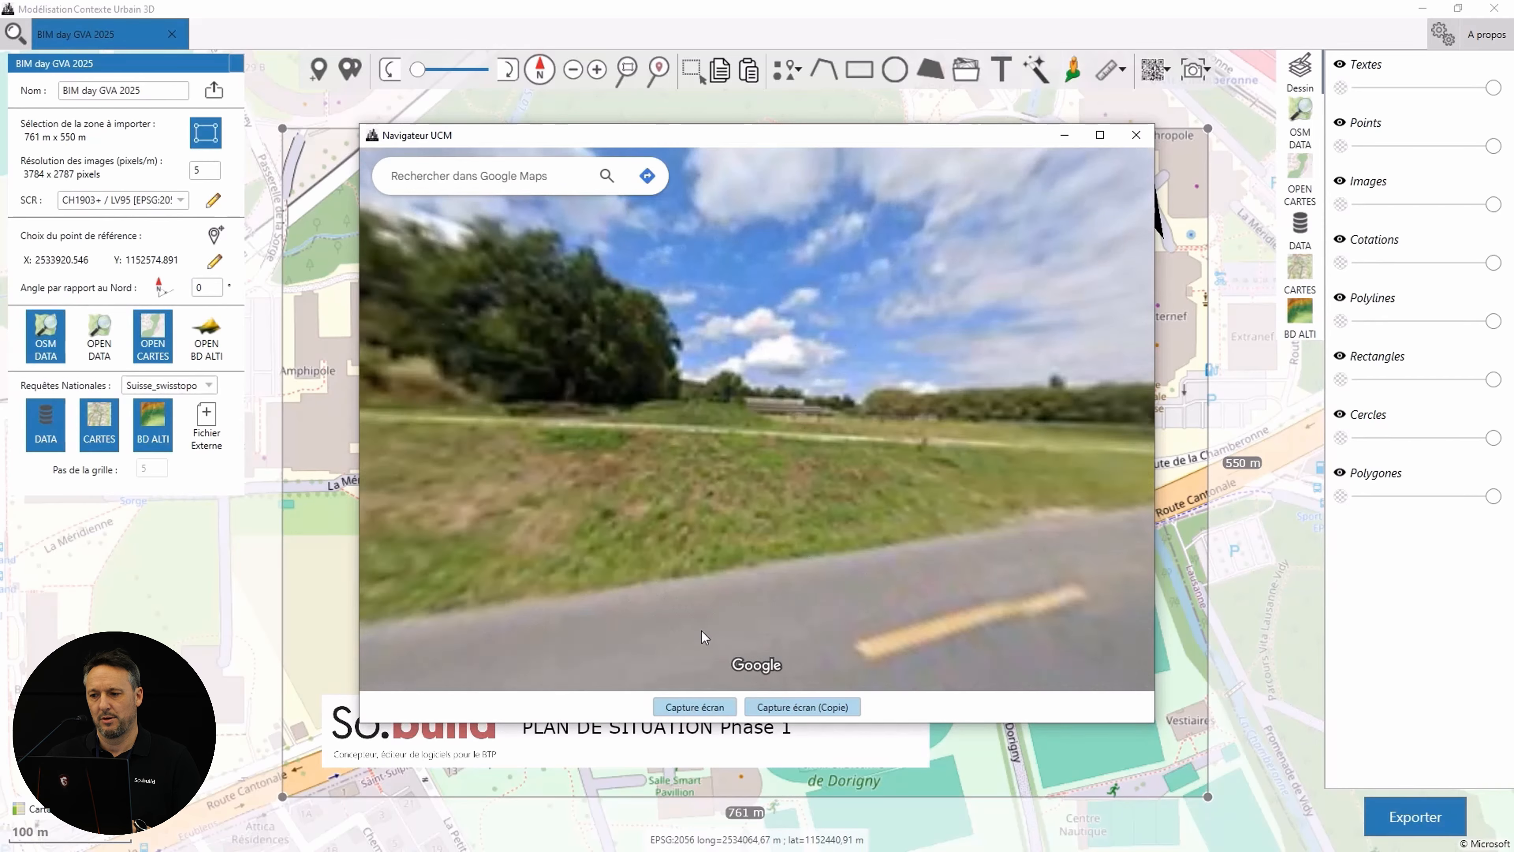
click(1036, 545)
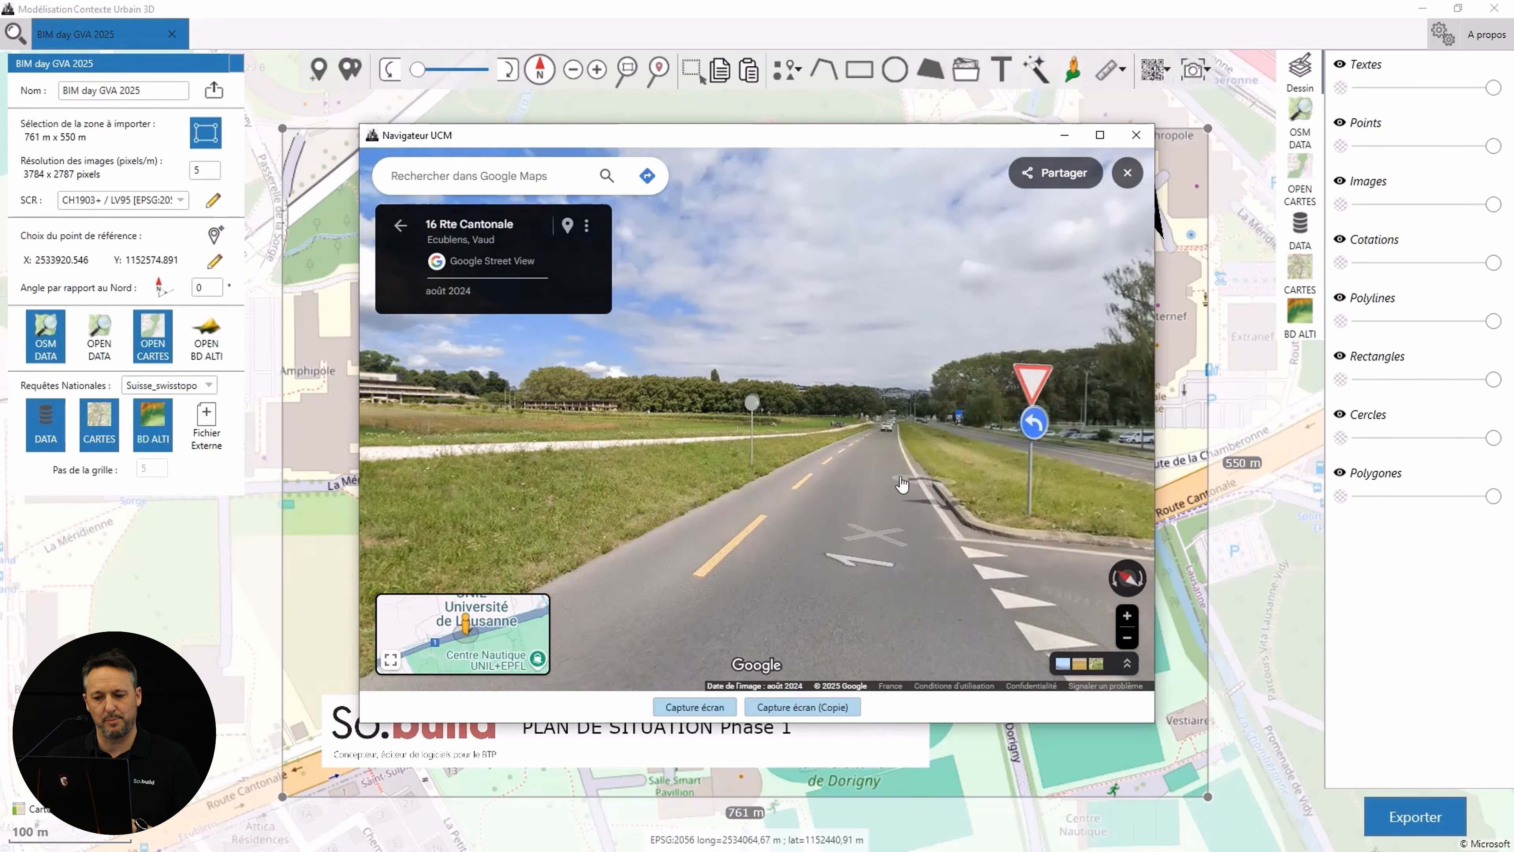
click(804, 507)
drag(471, 436, 1120, 504)
- Capture the Street View image and place a copy on the plan beside the title block
click(695, 706)
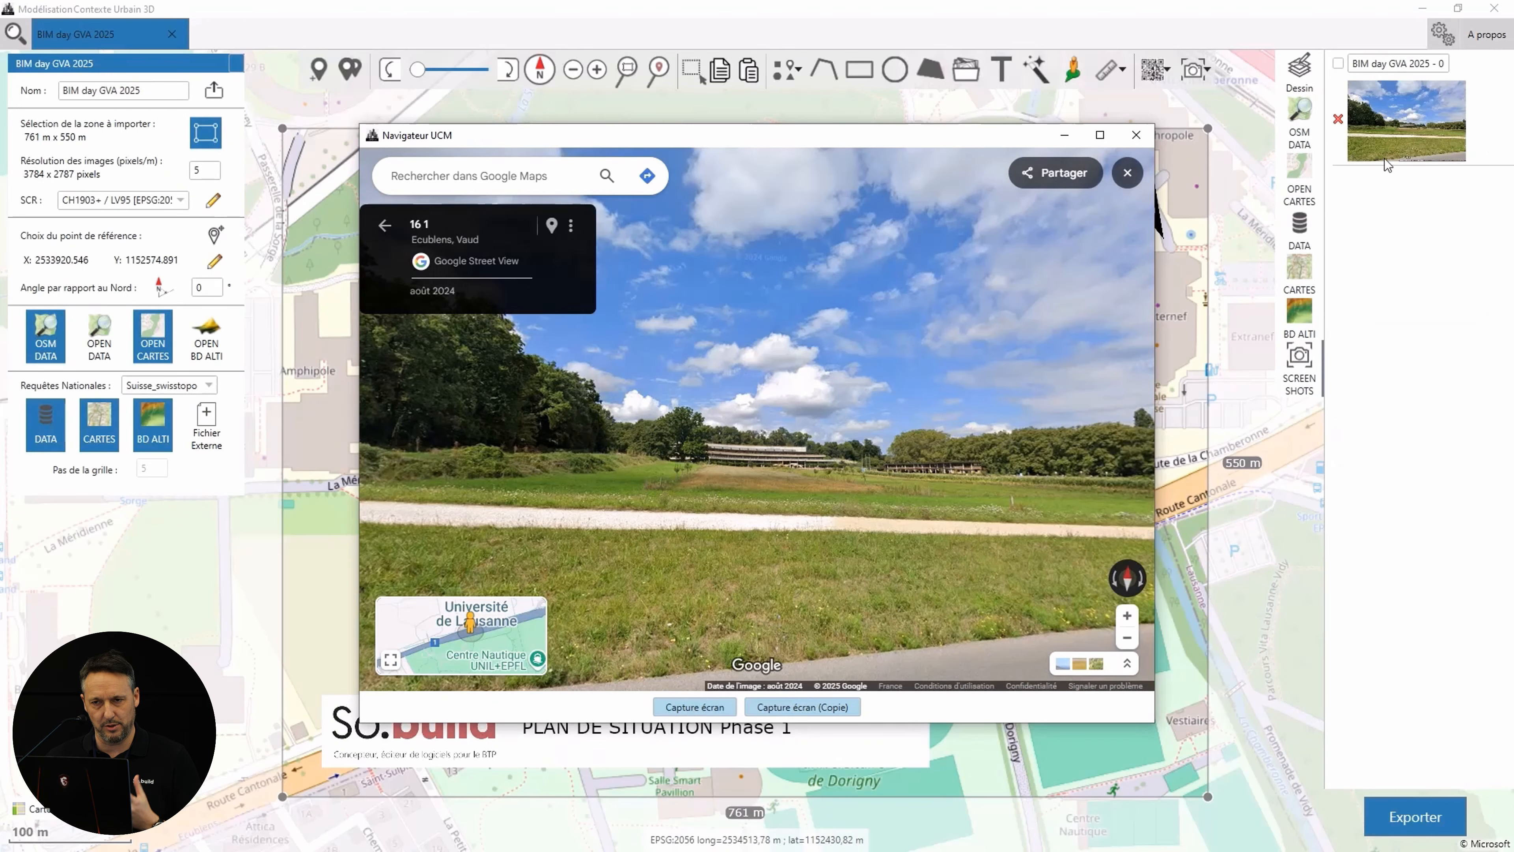
click(832, 707)
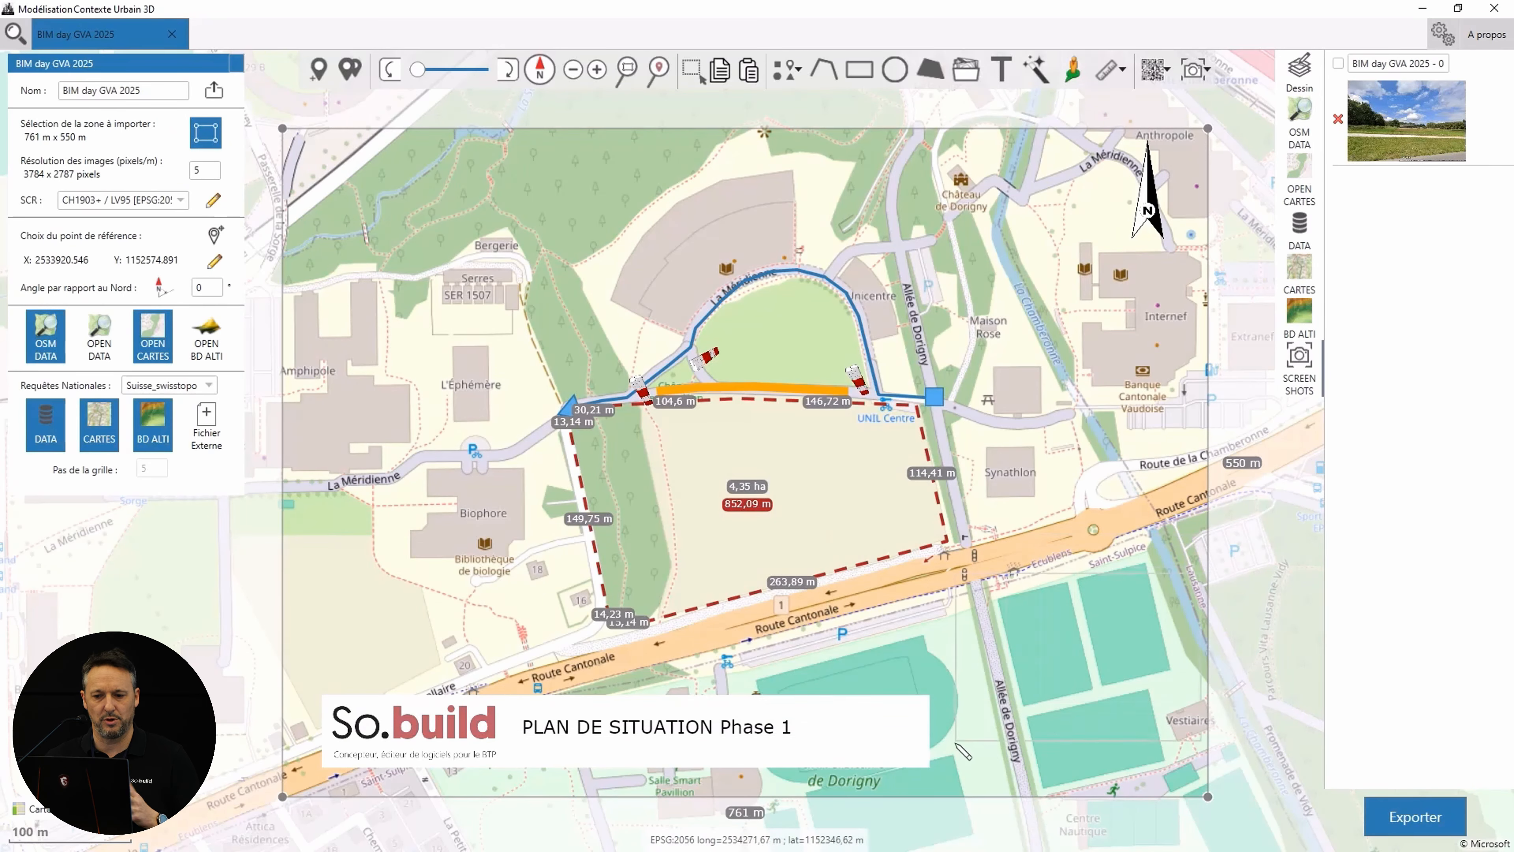
click(948, 766)
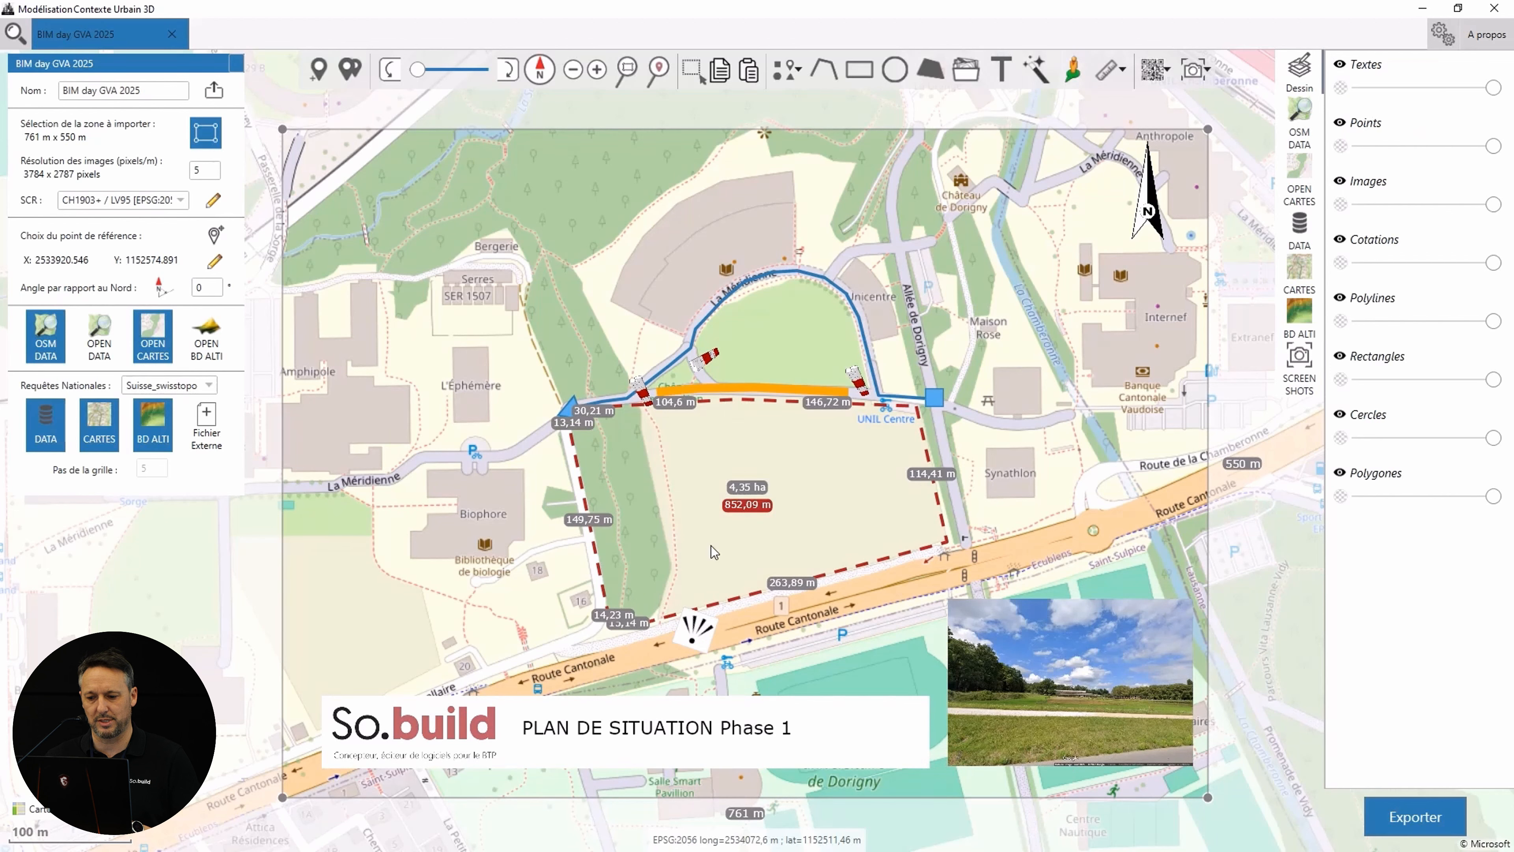
- Add a location QR code to the plan and position it above the Street View photo
click(1157, 72)
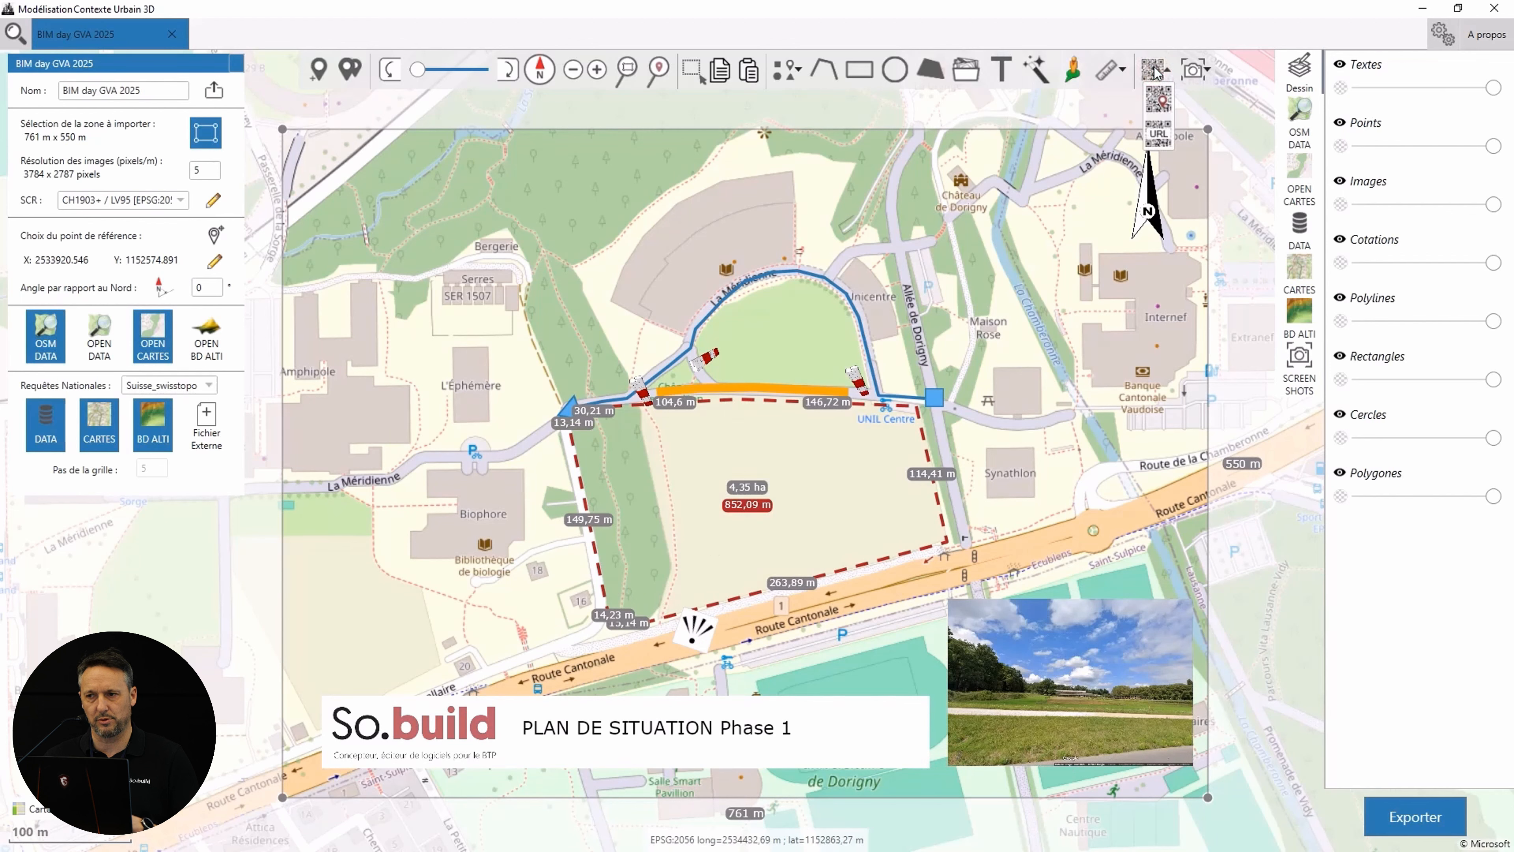
click(1159, 103)
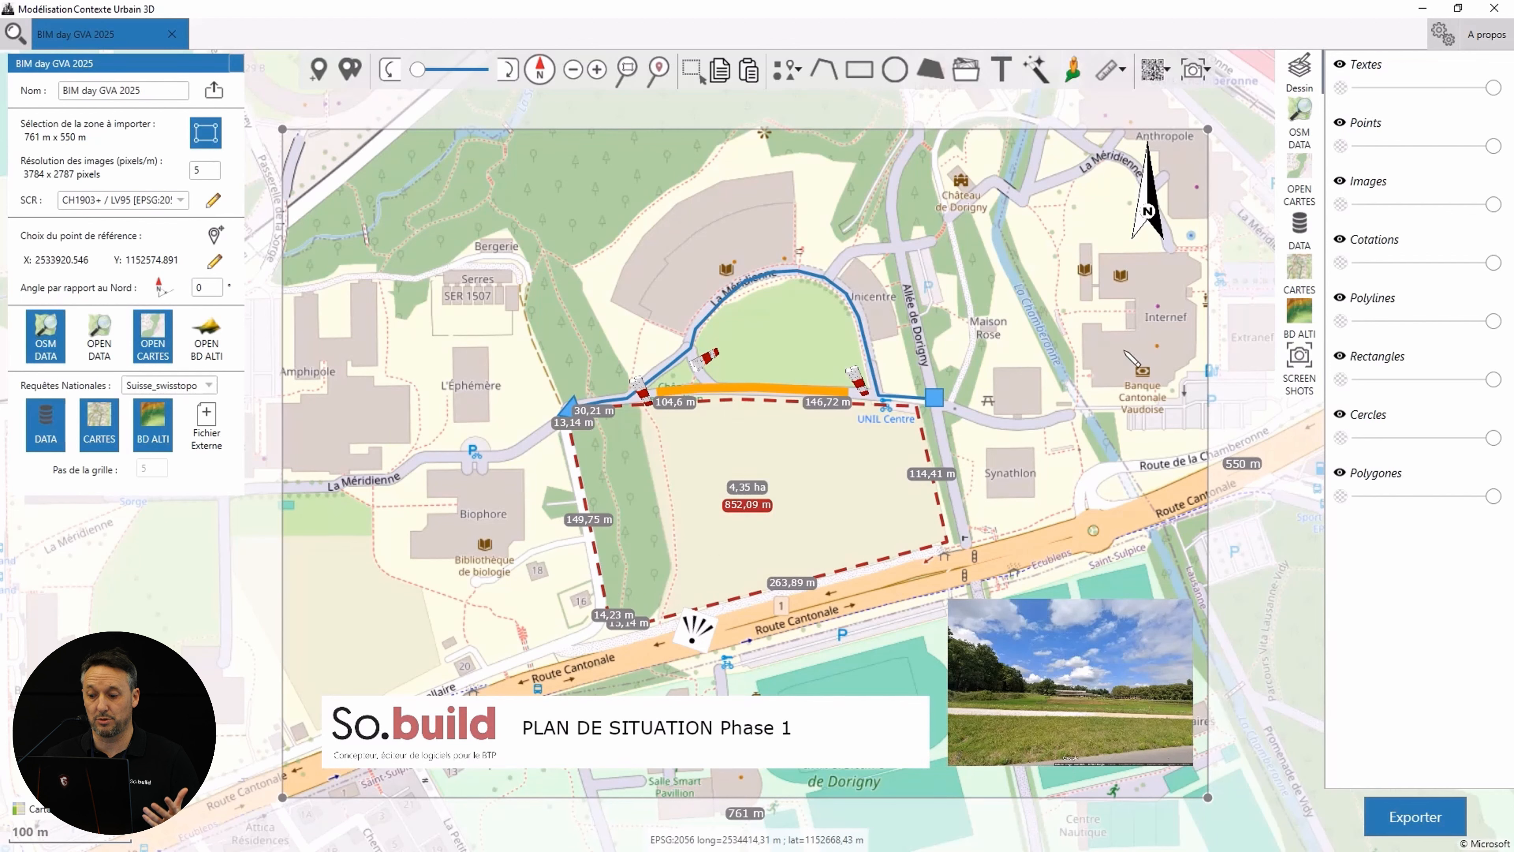
click(960, 593)
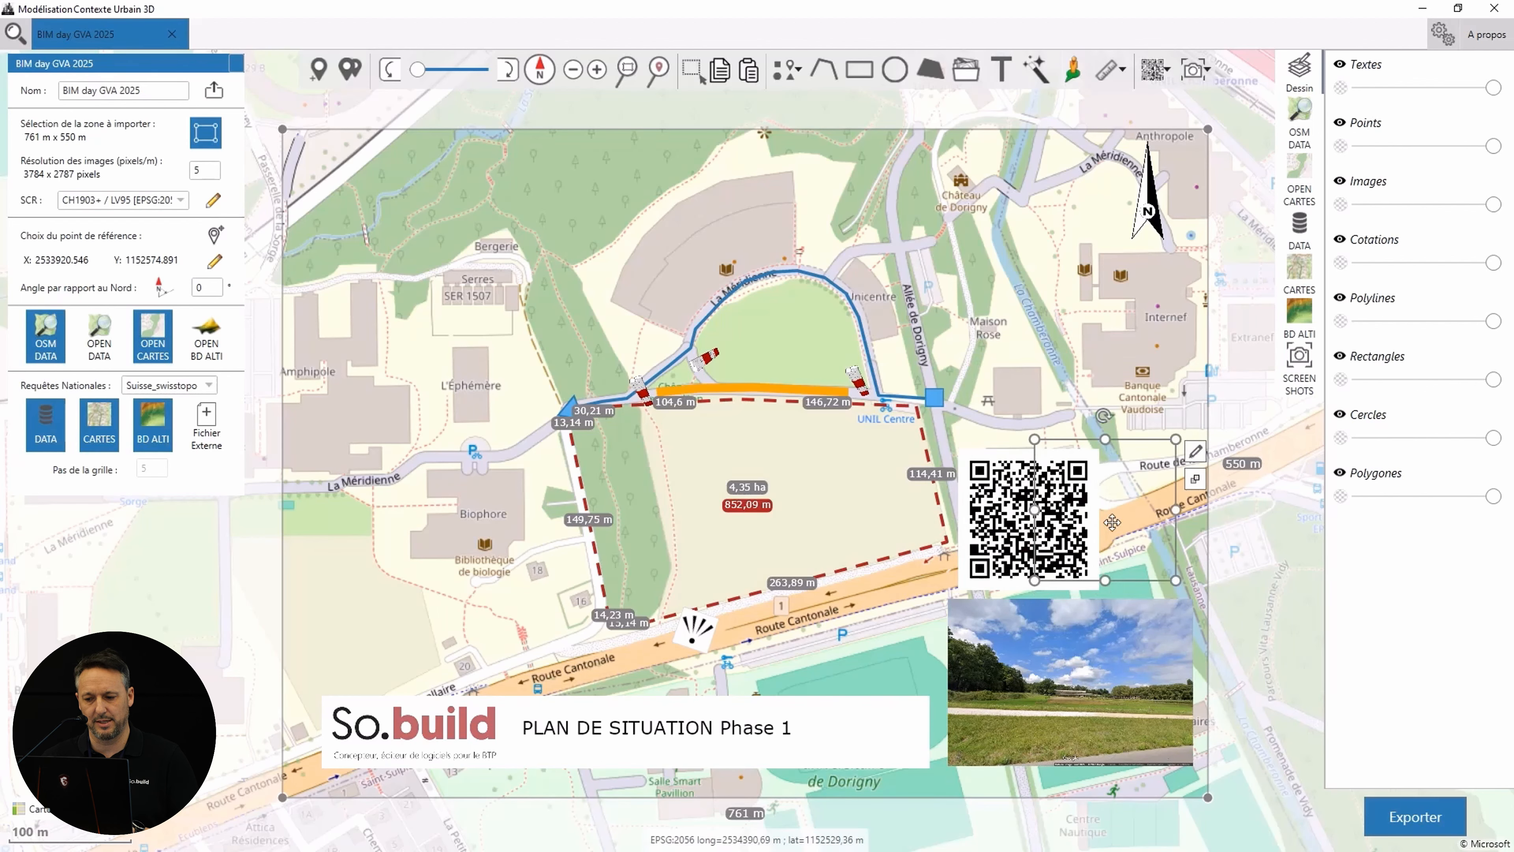
drag(1112, 522, 1124, 525)
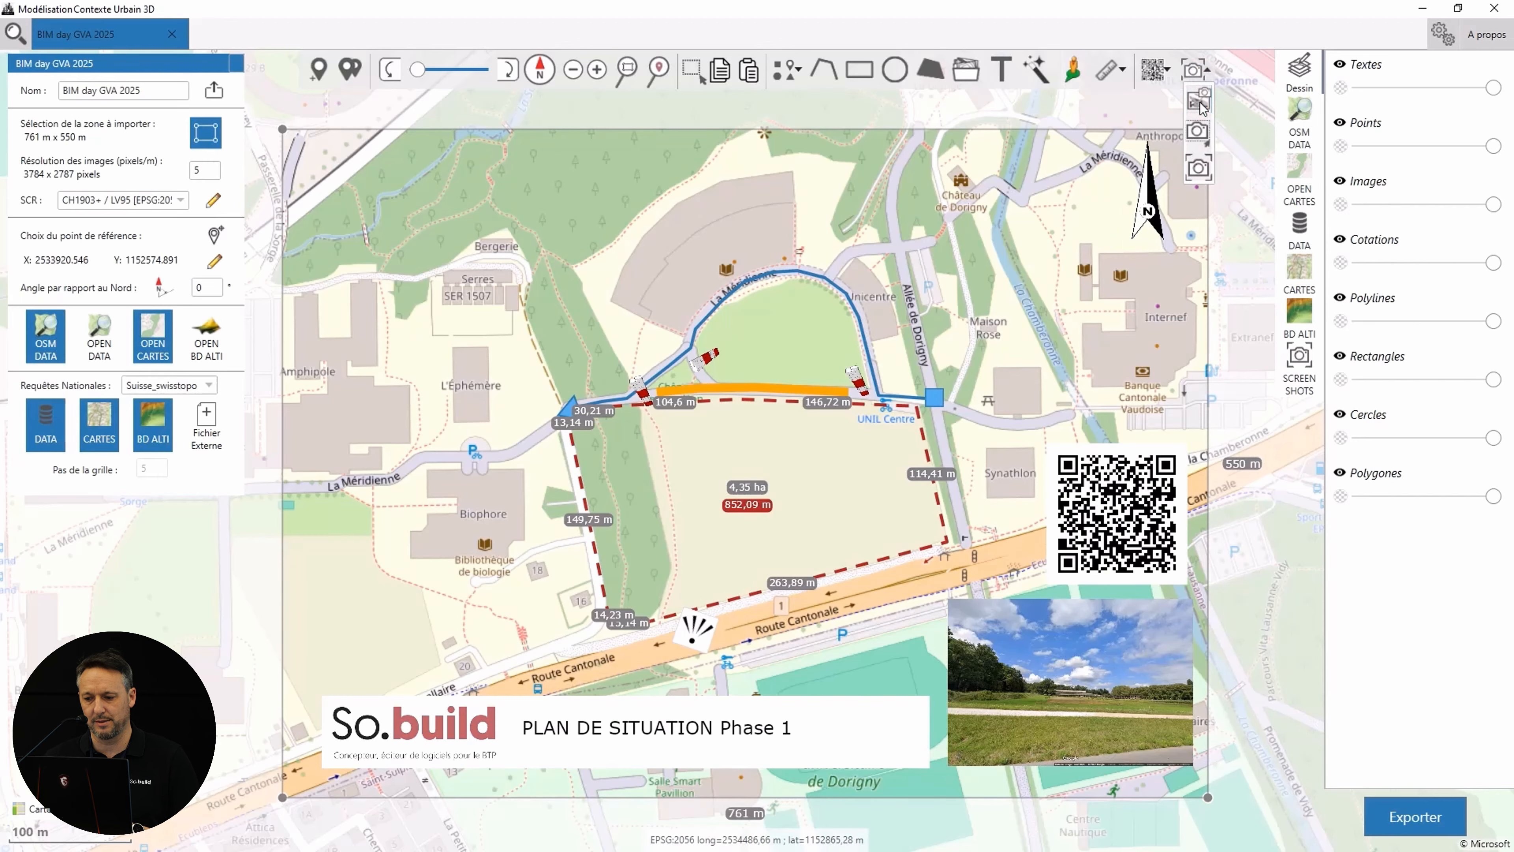
- Capture the annotated plan over the street map, the aerial imagery and the blended background
click(1200, 103)
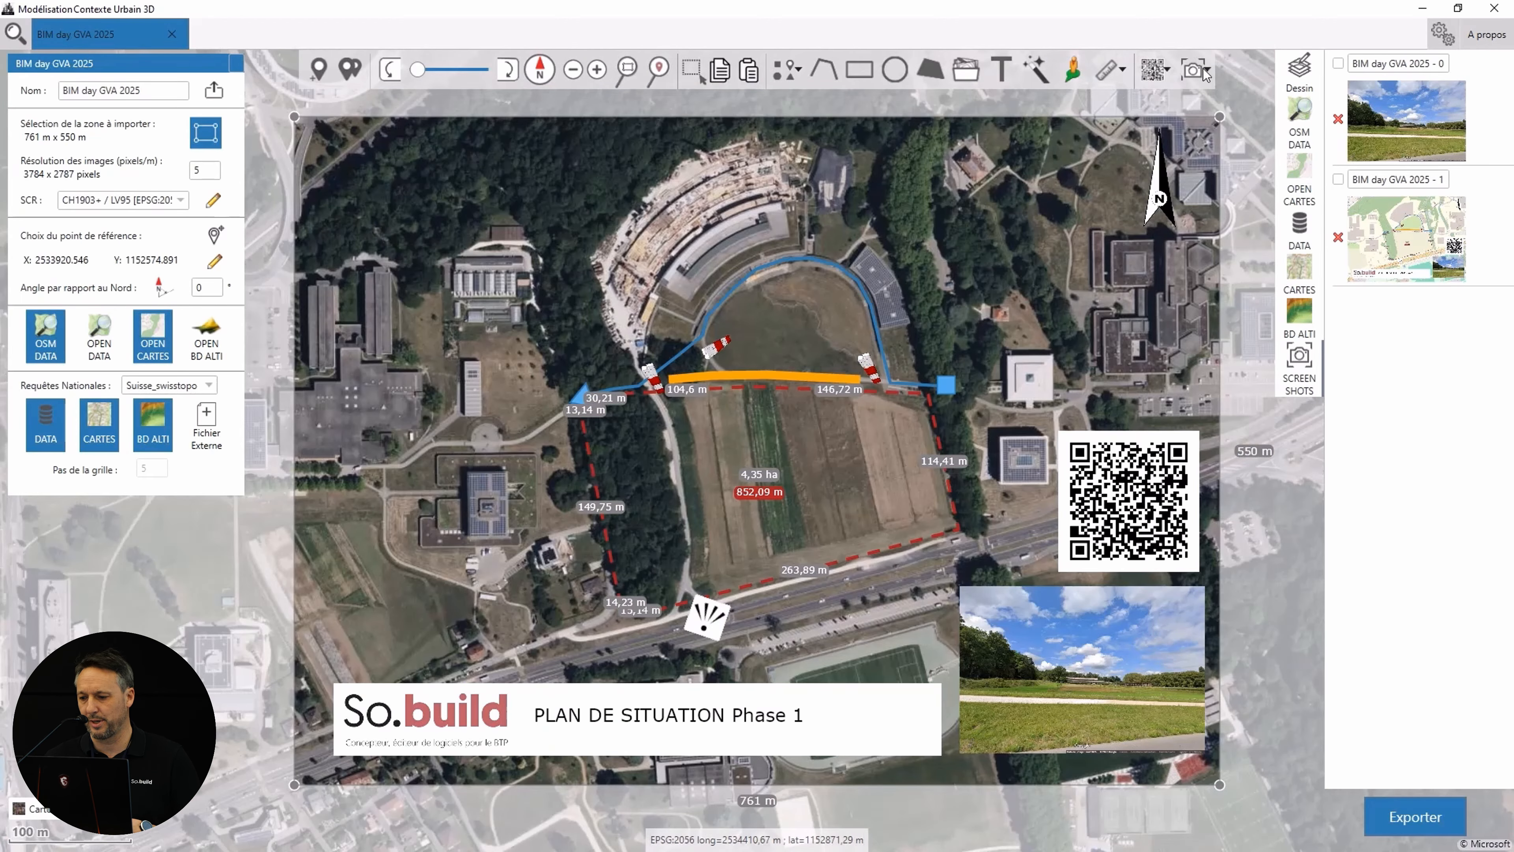
click(1203, 69)
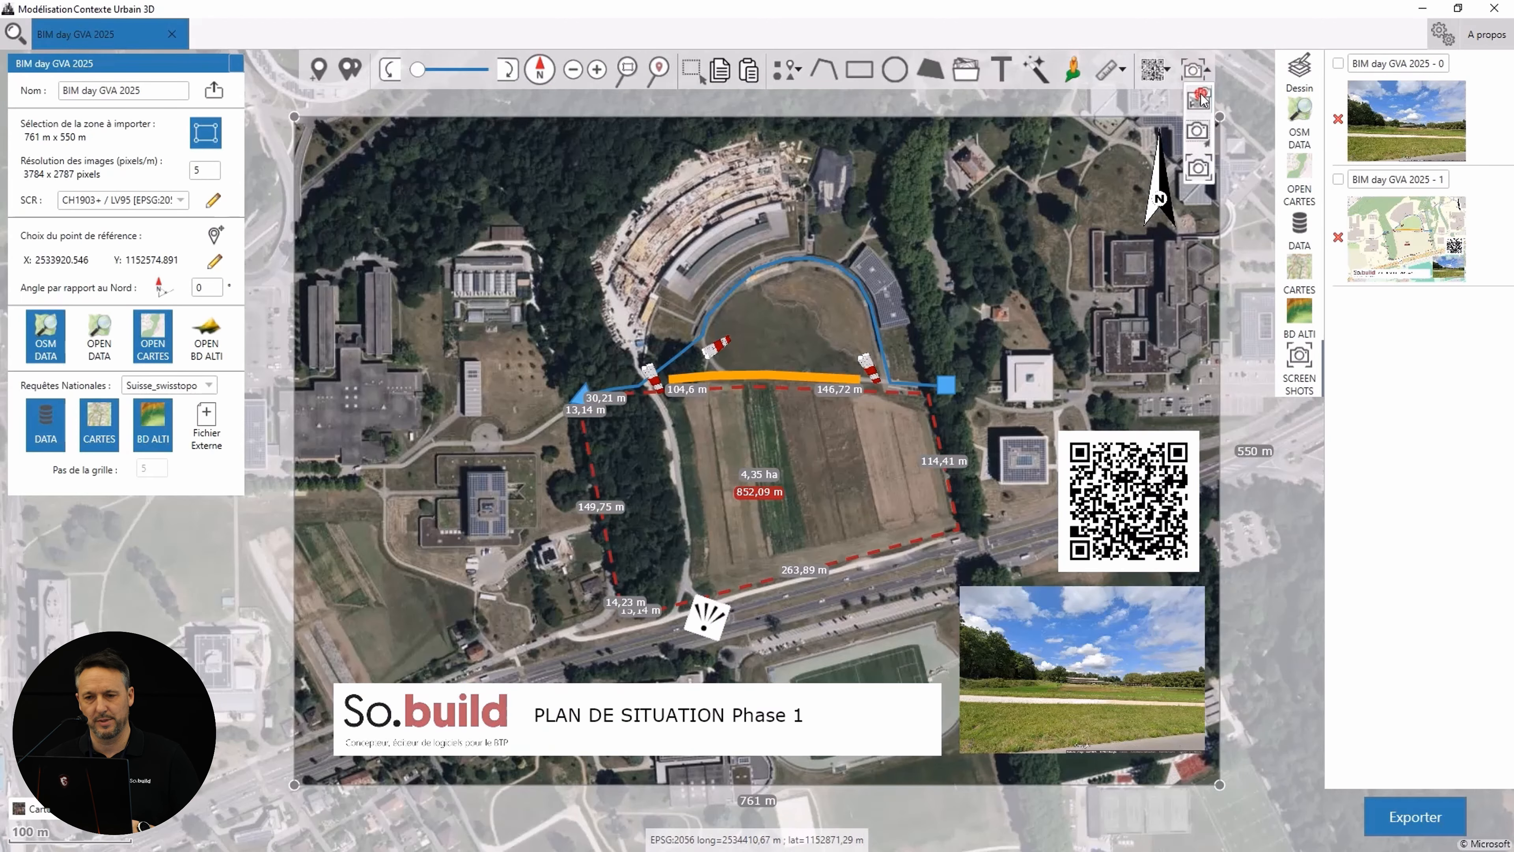
click(1201, 98)
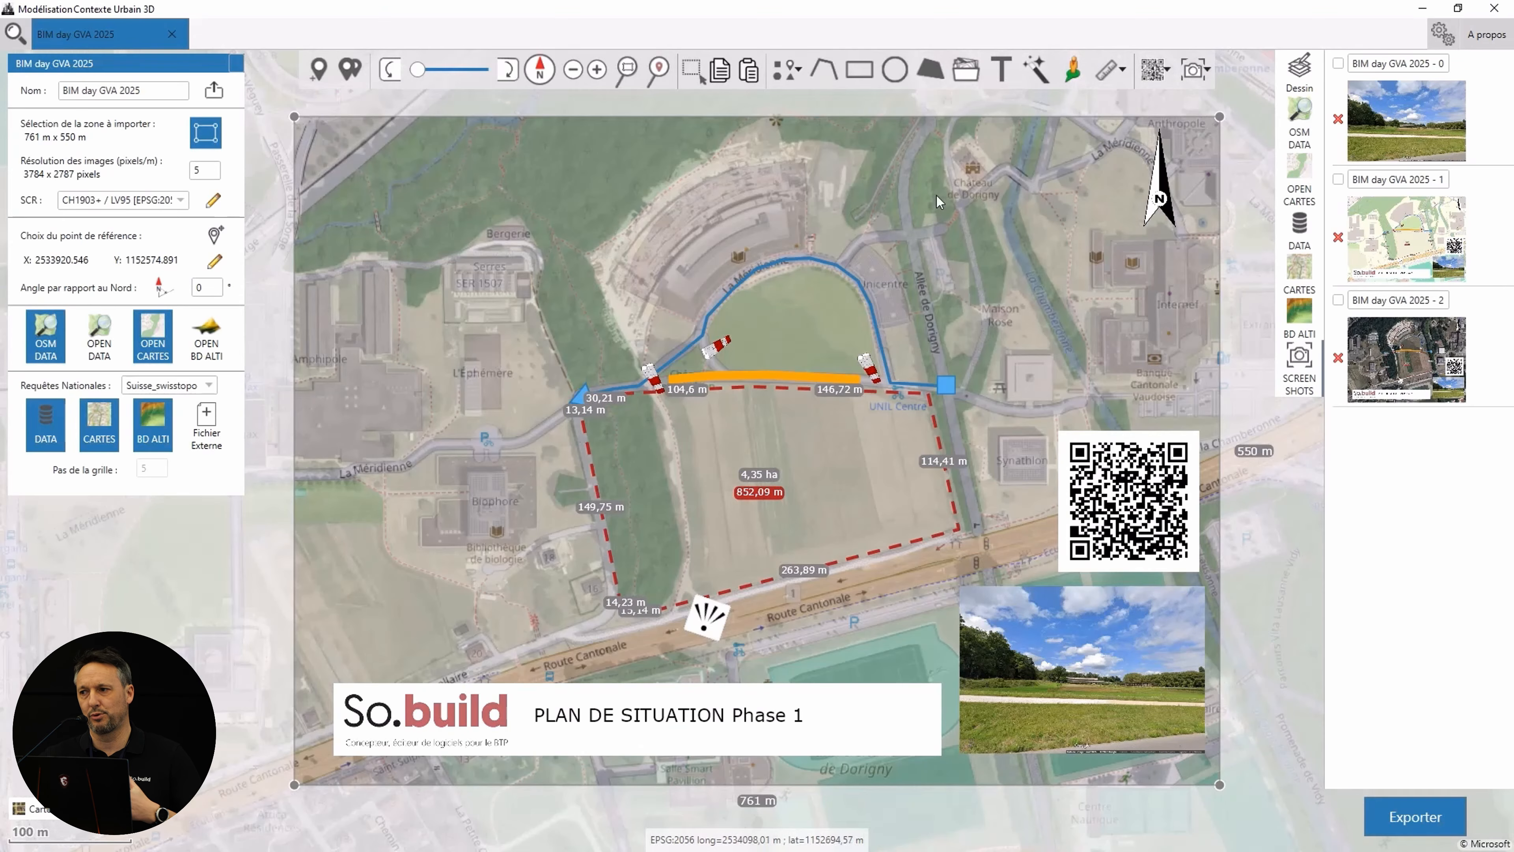
click(1203, 68)
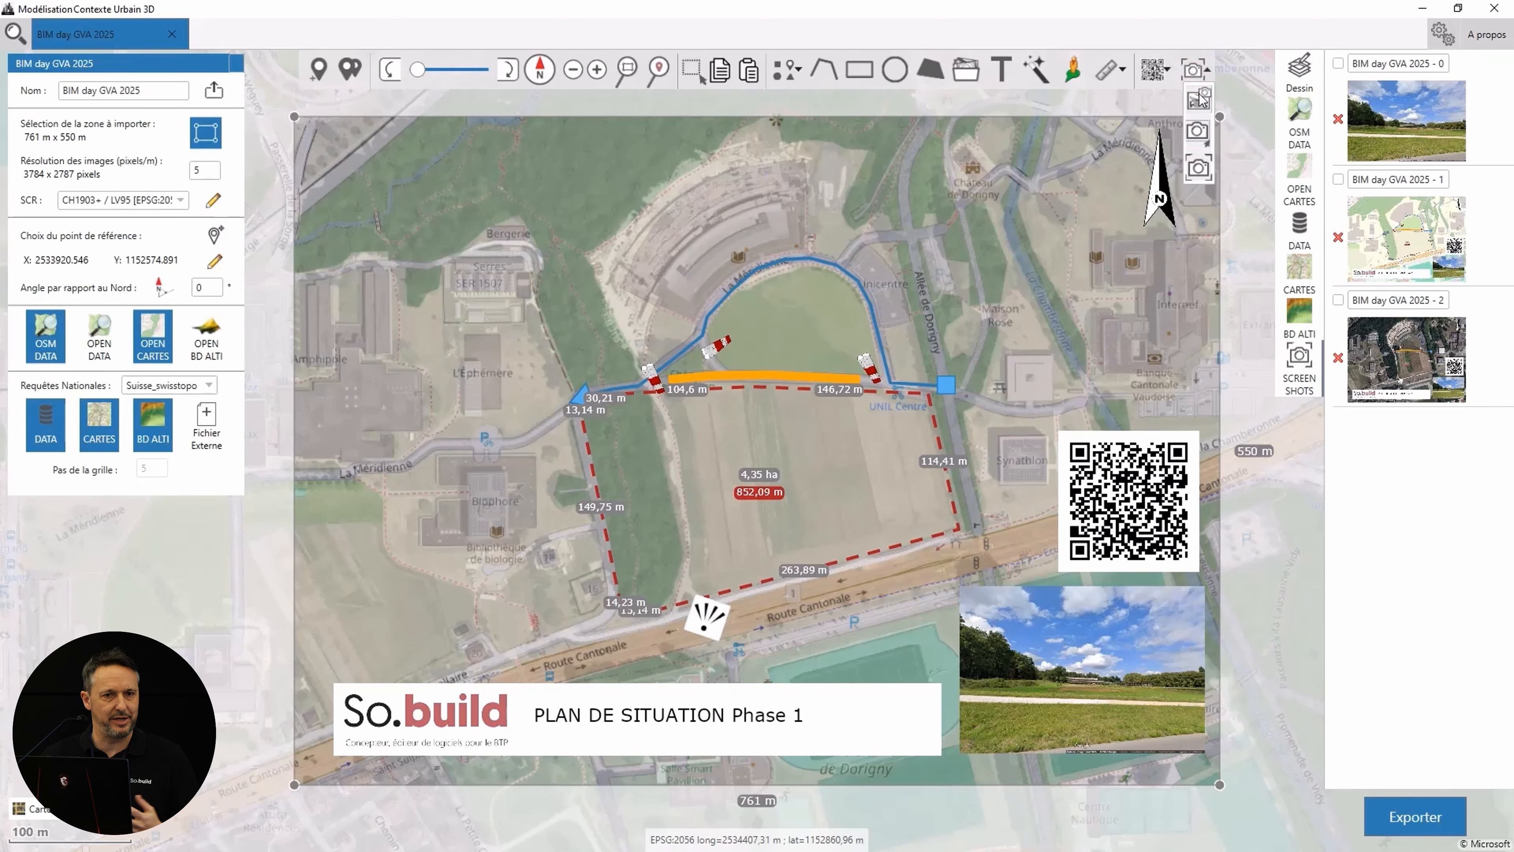
click(1201, 98)
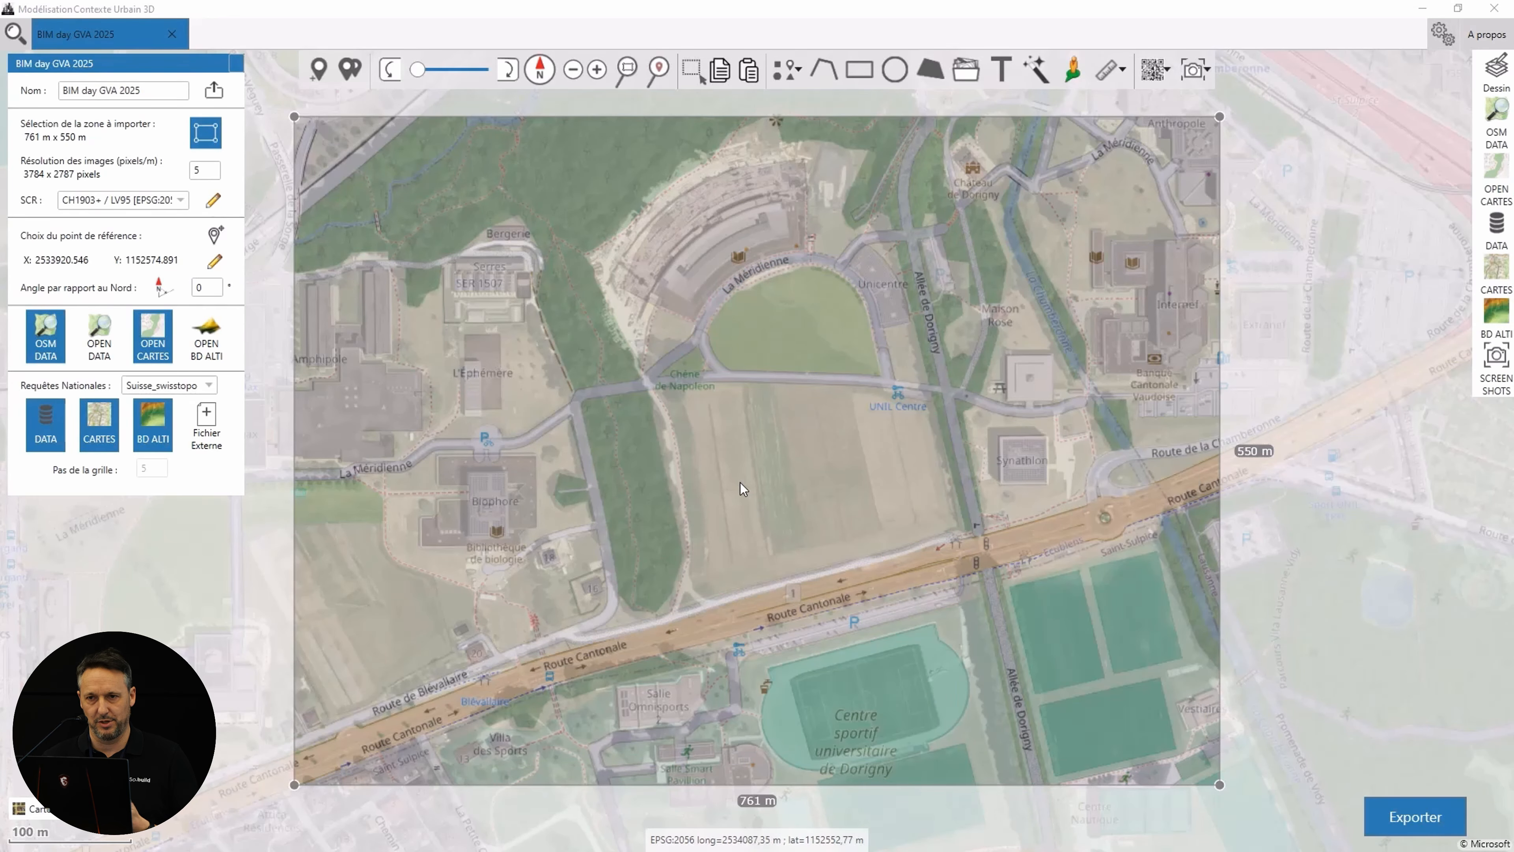
- Show the swisstopo Bâtiments layer temporarily and inspect the attributes of the curved building north of the field
drag(328, 787, 324, 791)
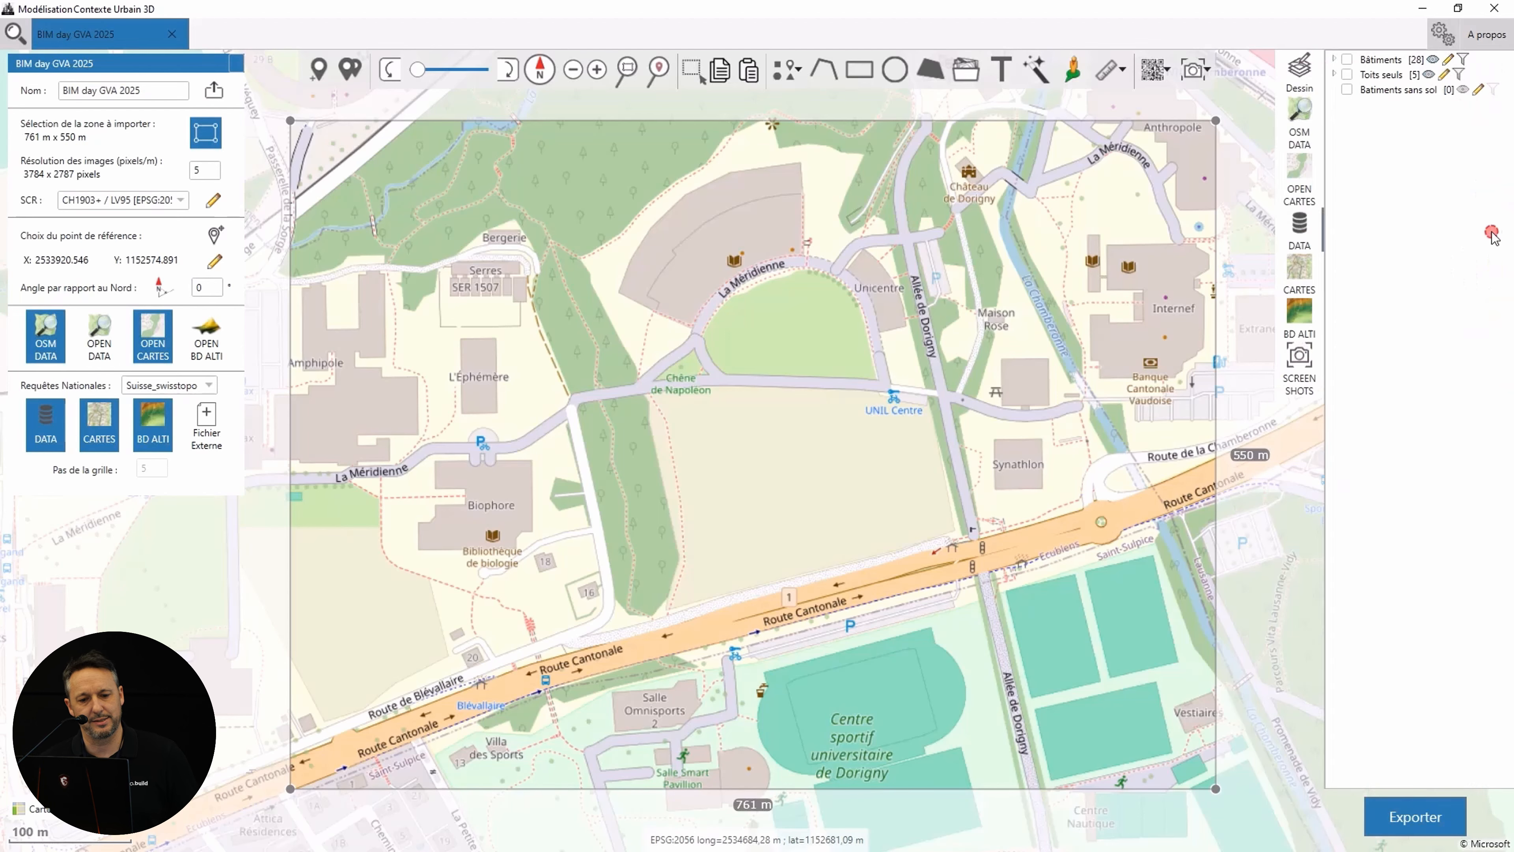
click(1492, 231)
click(1347, 60)
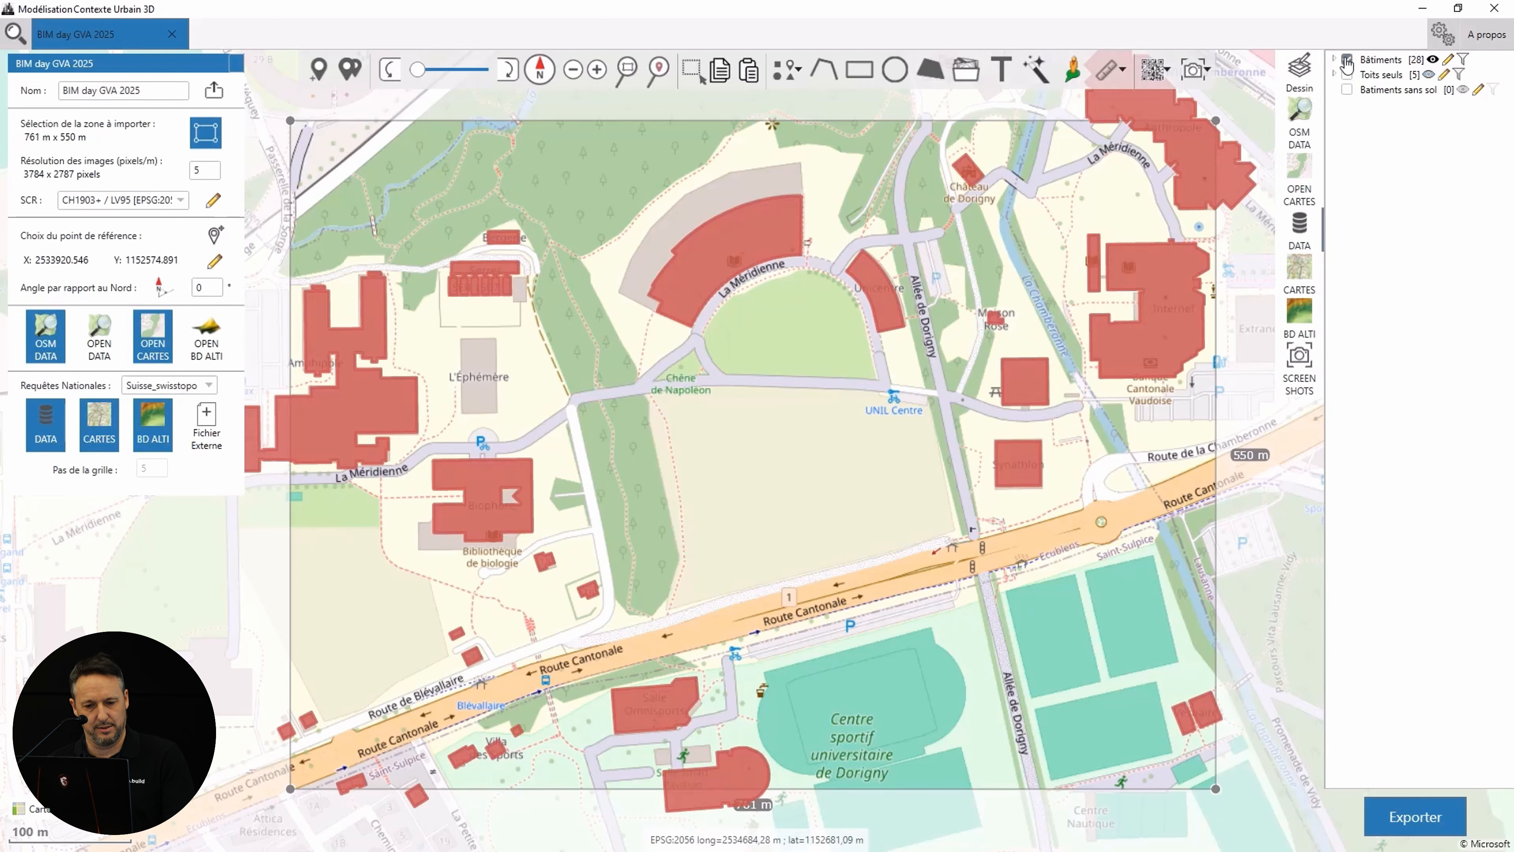
mouse_move(764, 225)
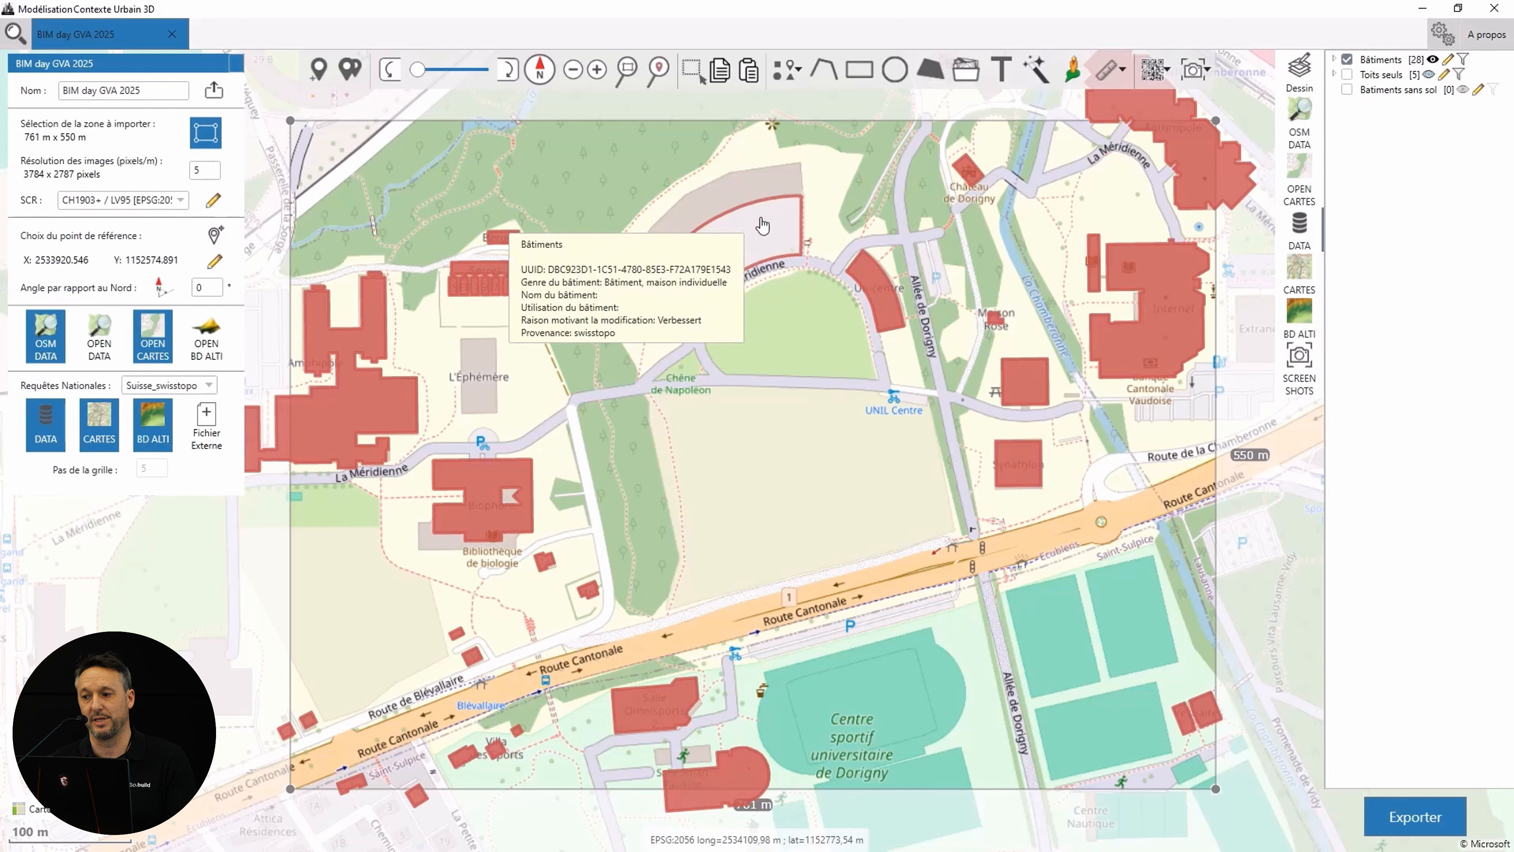
click(1348, 60)
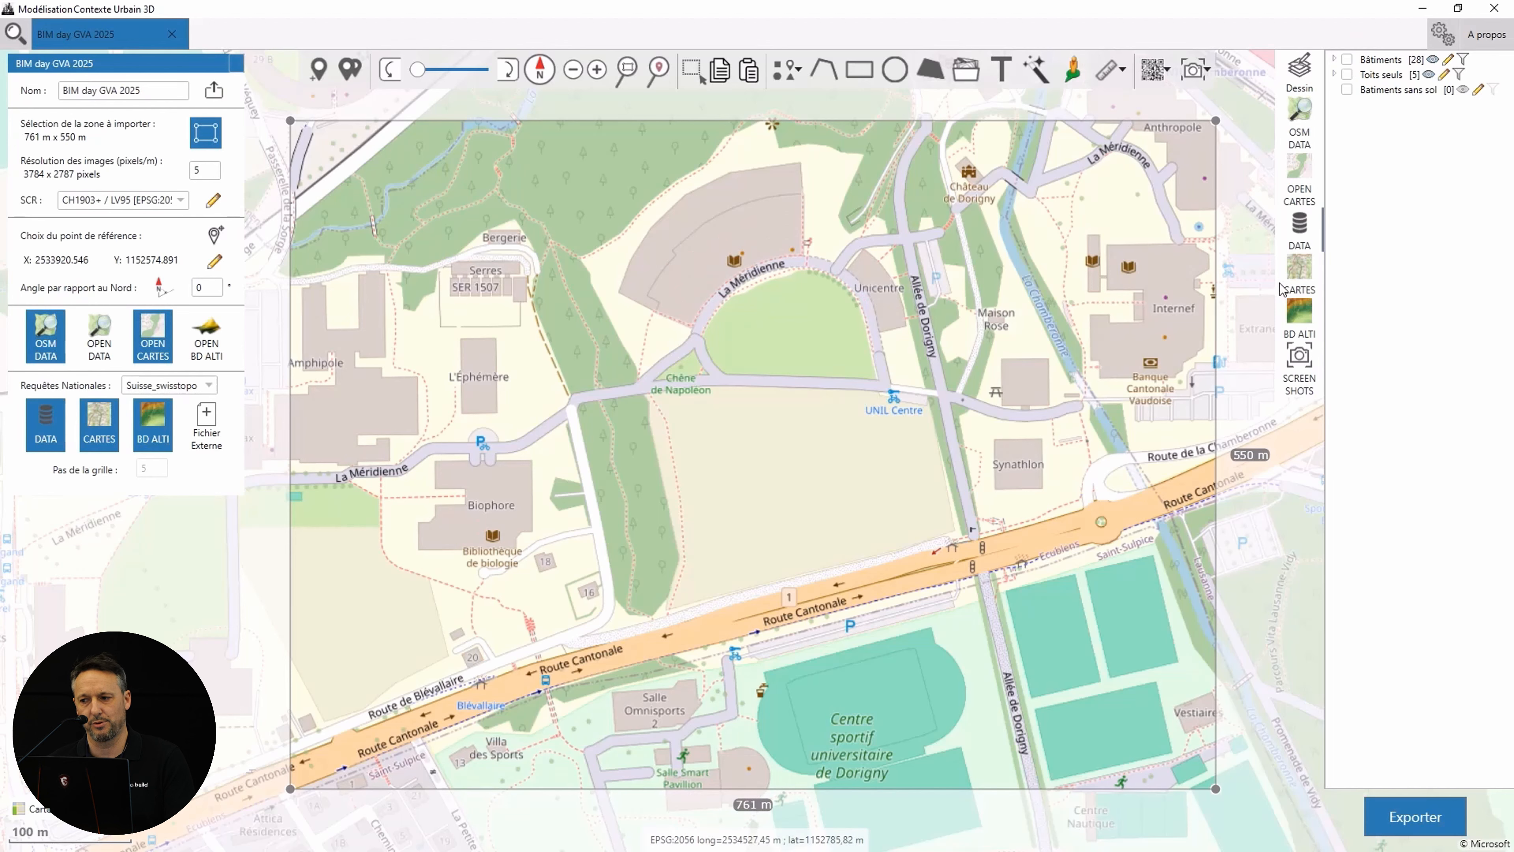
- Preview the national Carte at opacity 32 and the Carte Aérienne at opacity 38 over the site
click(1300, 277)
click(1340, 110)
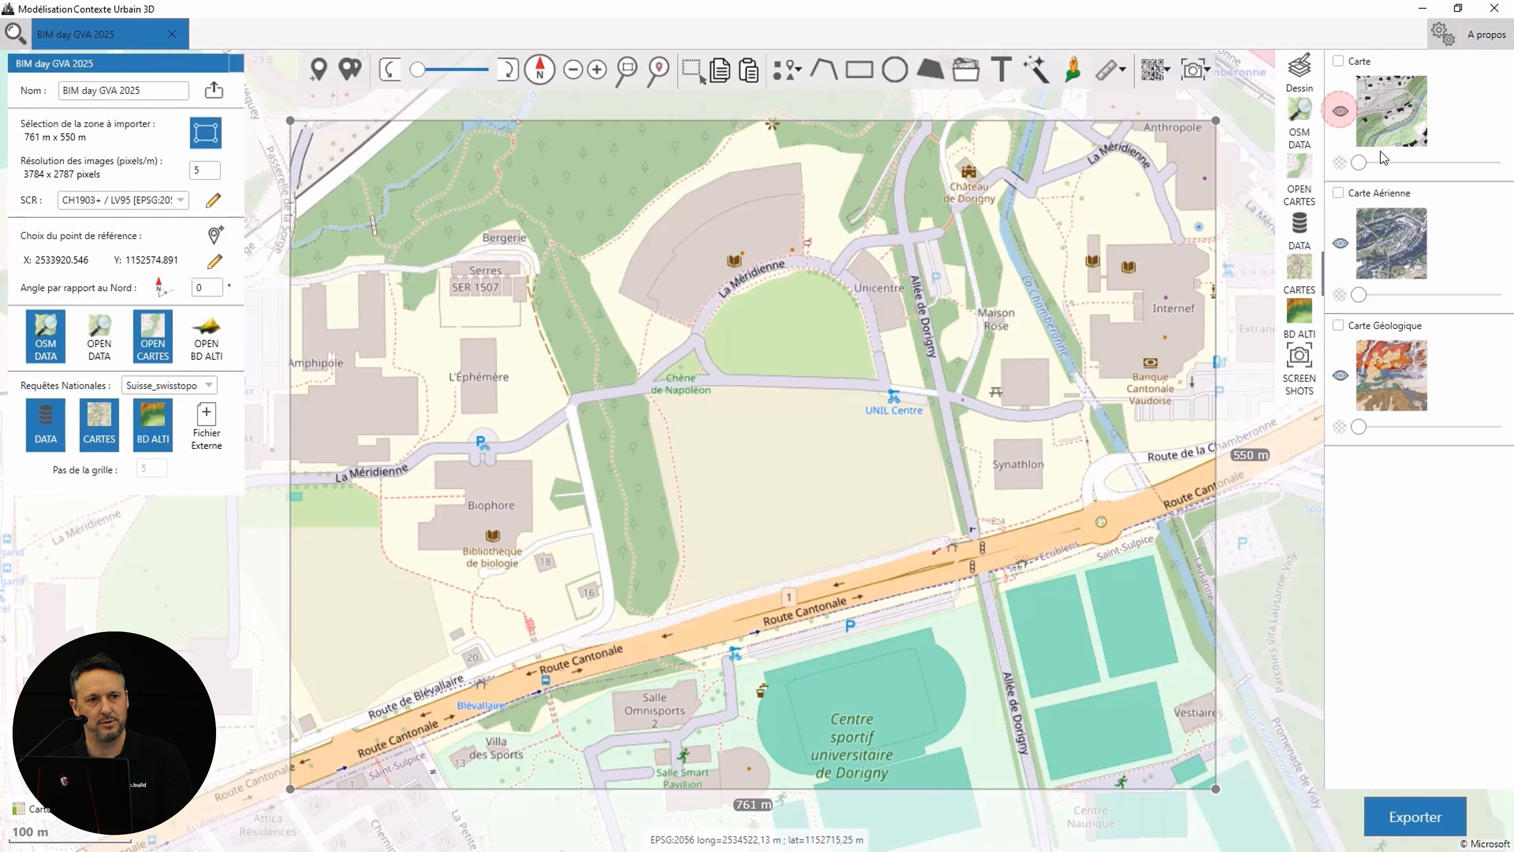
mouse_move(1426, 160)
mouse_down()
mouse_move(1512, 165)
mouse_move(1402, 163)
mouse_up()
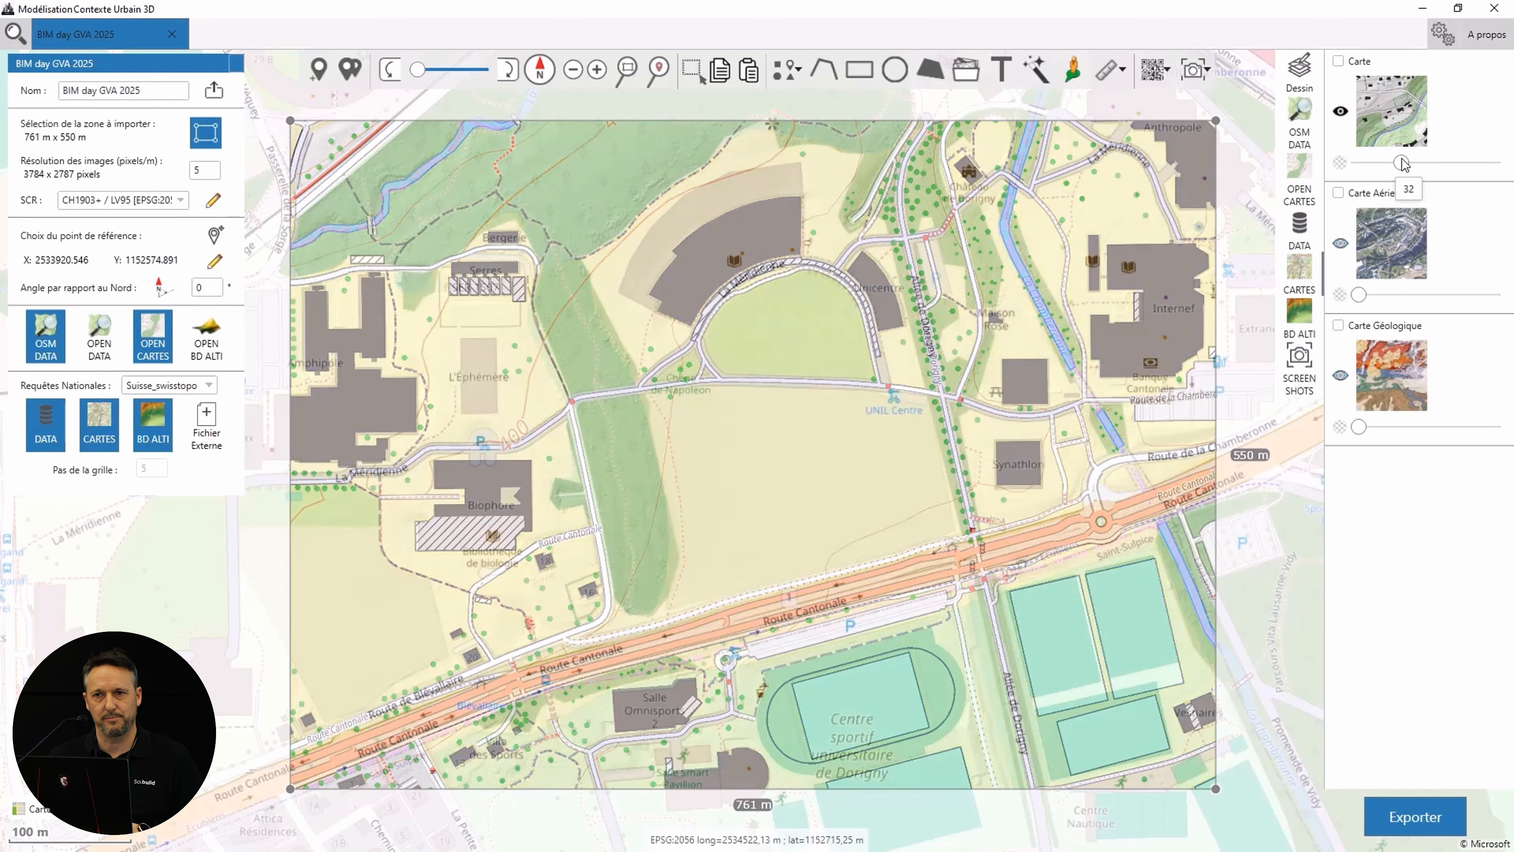
click(1342, 243)
drag(1359, 294, 1410, 295)
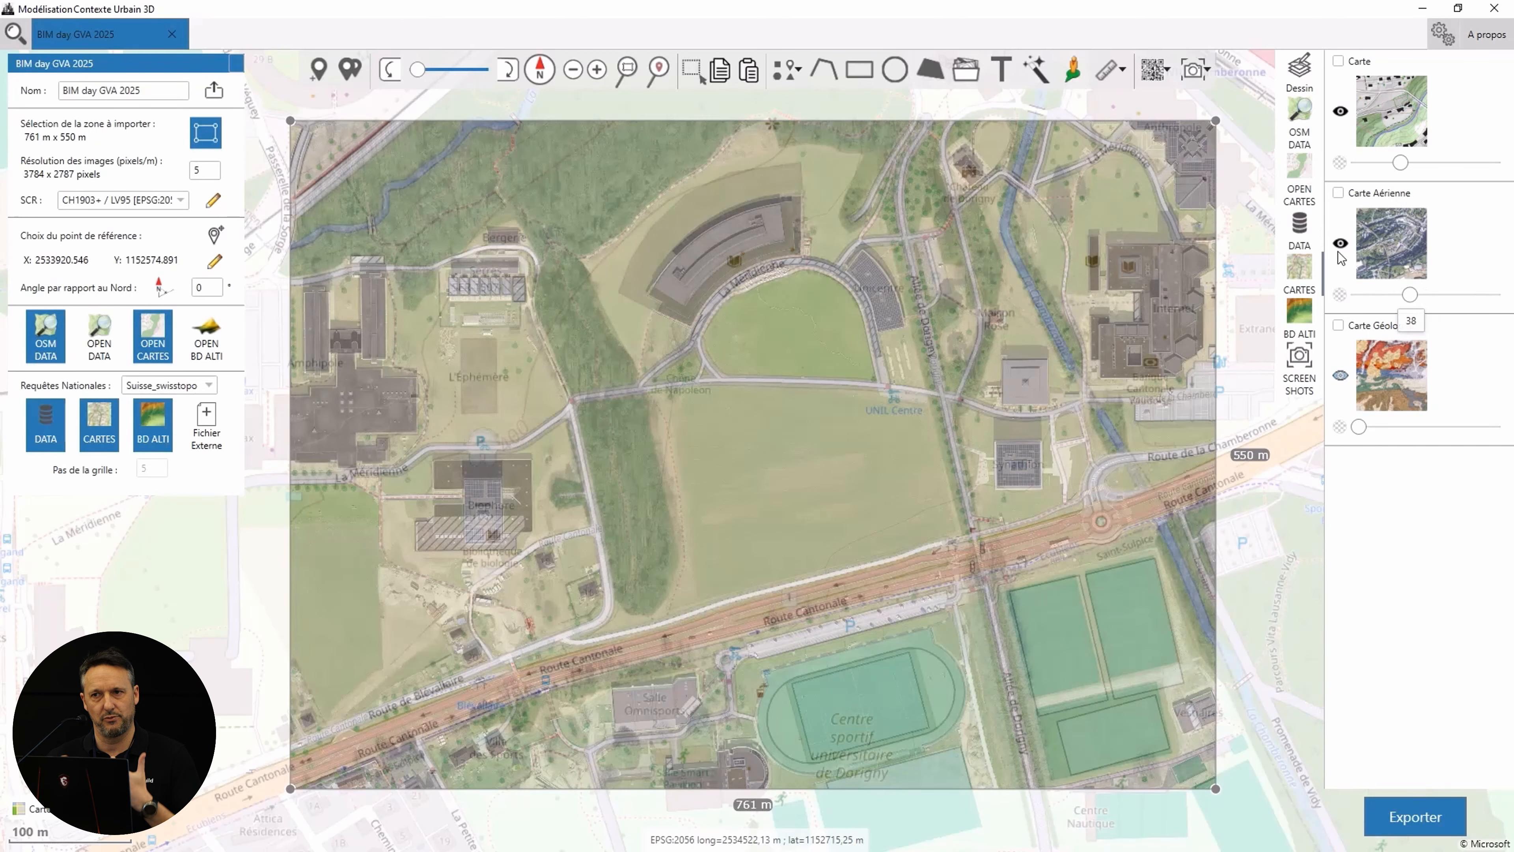
- Include Carte and Carte Aérienne in the export and hide both map overlays
click(1338, 193)
click(1338, 62)
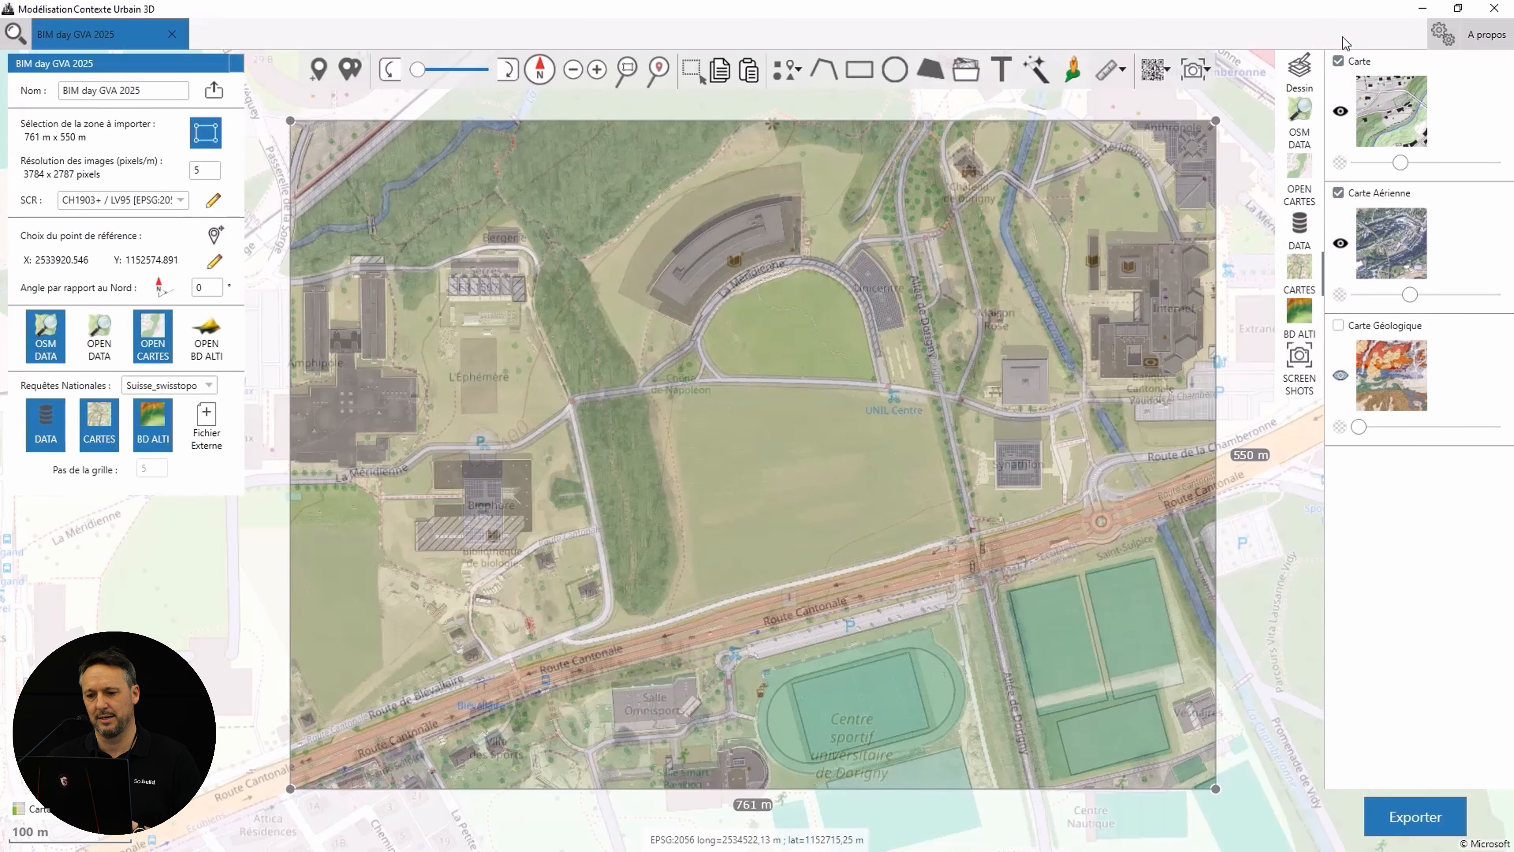
click(1342, 112)
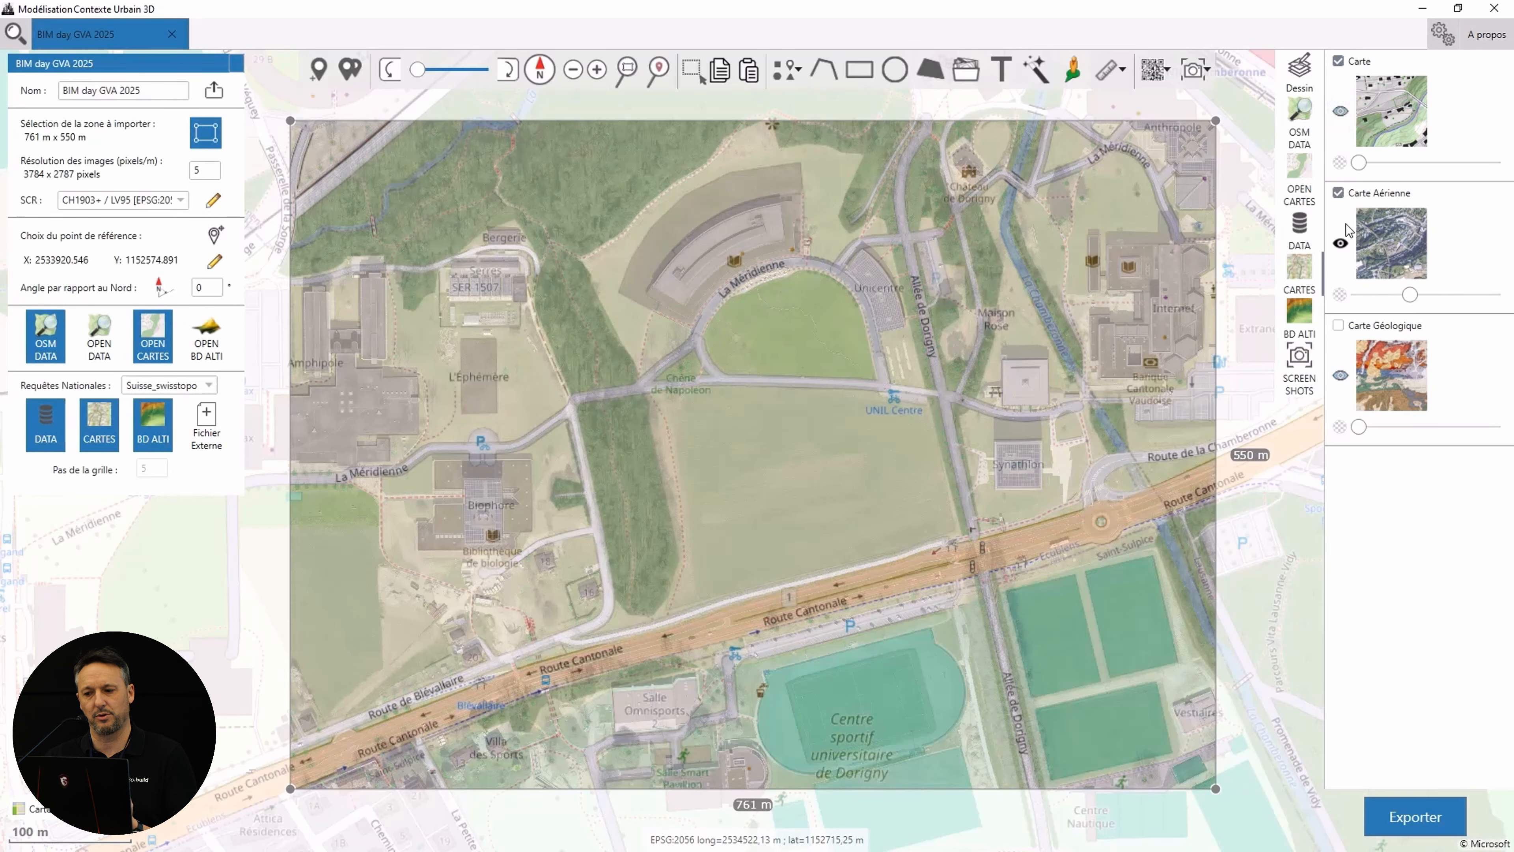
click(1341, 243)
- Display the BD ALTI elevation colours over the site at increased opacity and export the urban context
click(1301, 329)
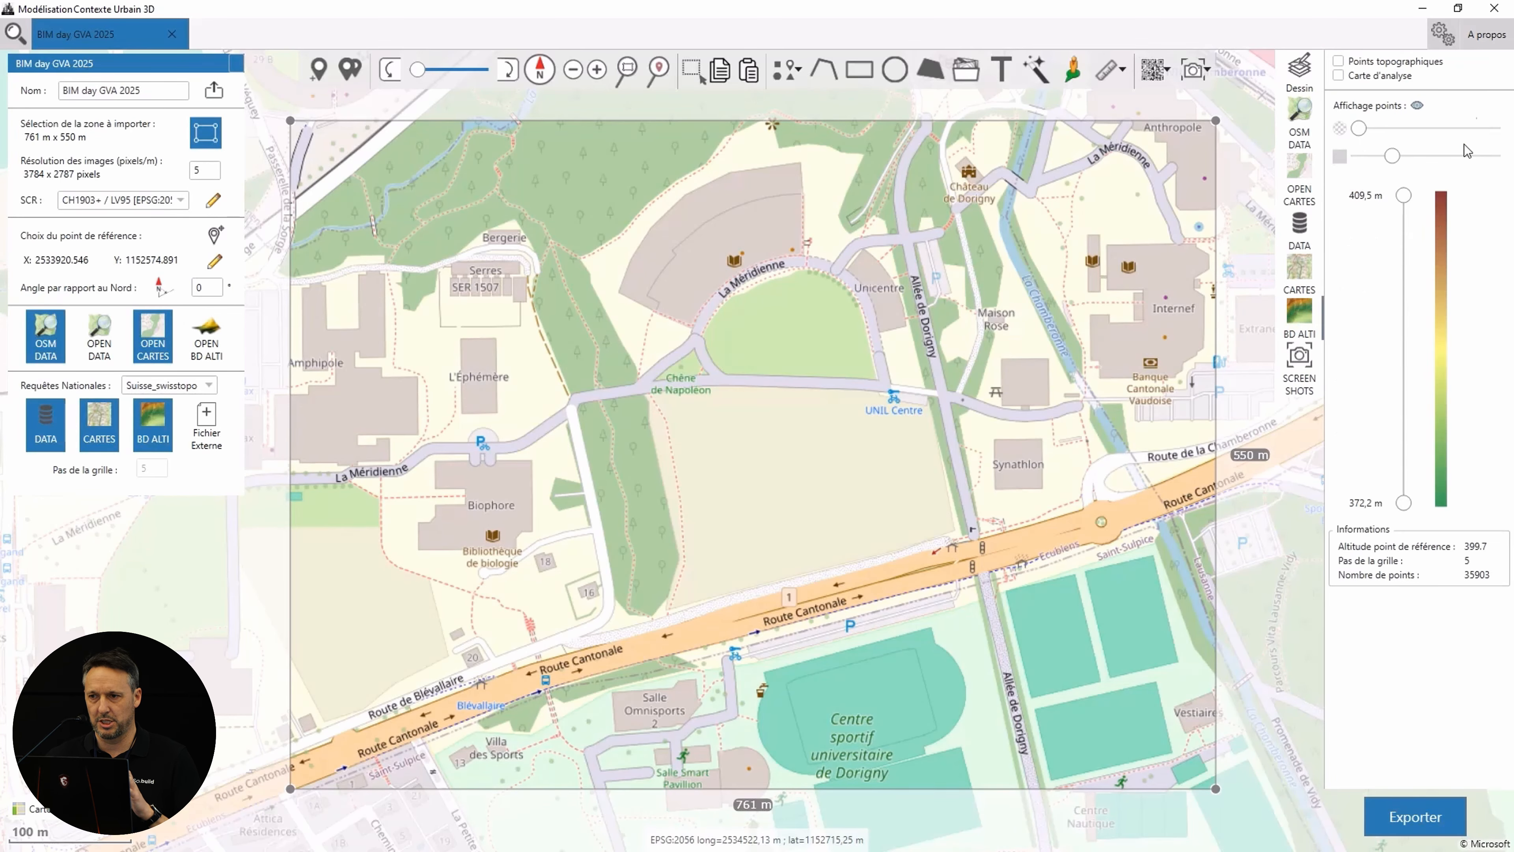
click(1415, 105)
mouse_move(1431, 128)
mouse_down()
mouse_move(1369, 139)
mouse_move(1461, 132)
mouse_up()
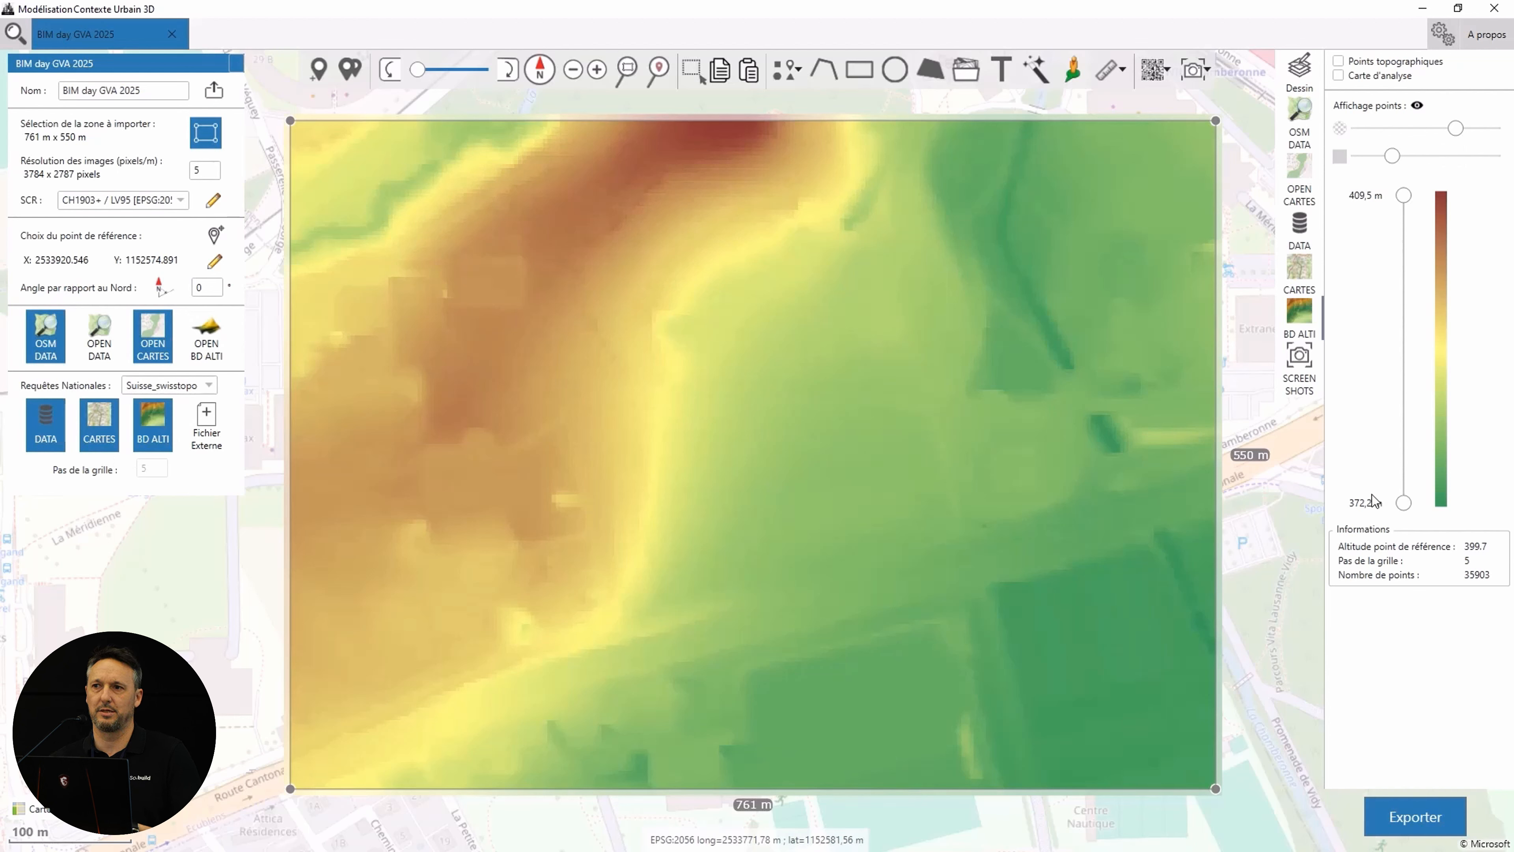
click(1417, 816)
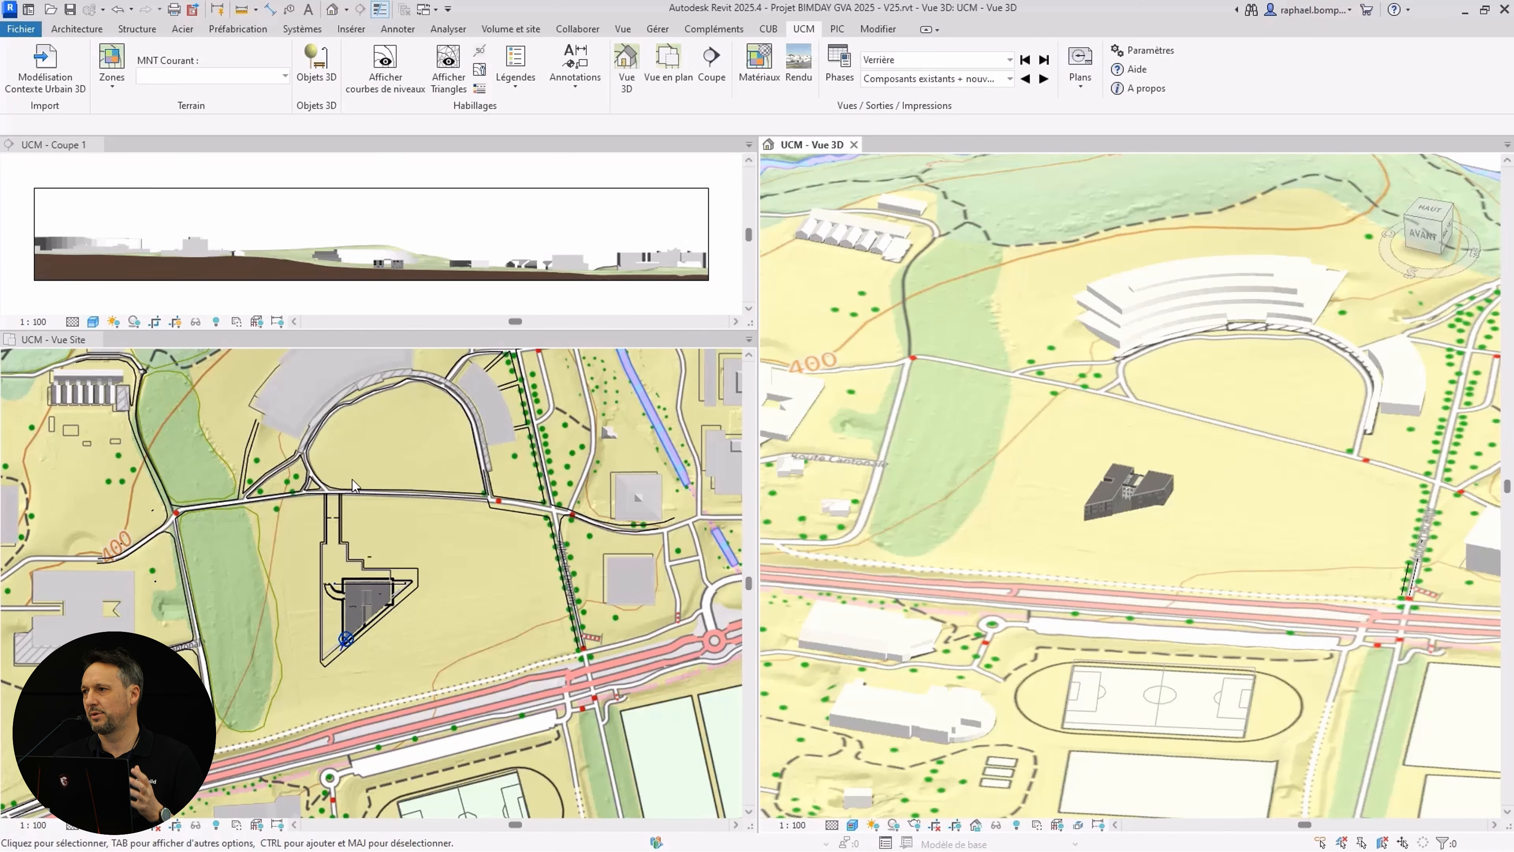
- In Revit, show the terrain's contour lines, examine them in the 3D view and hide them again
click(383, 62)
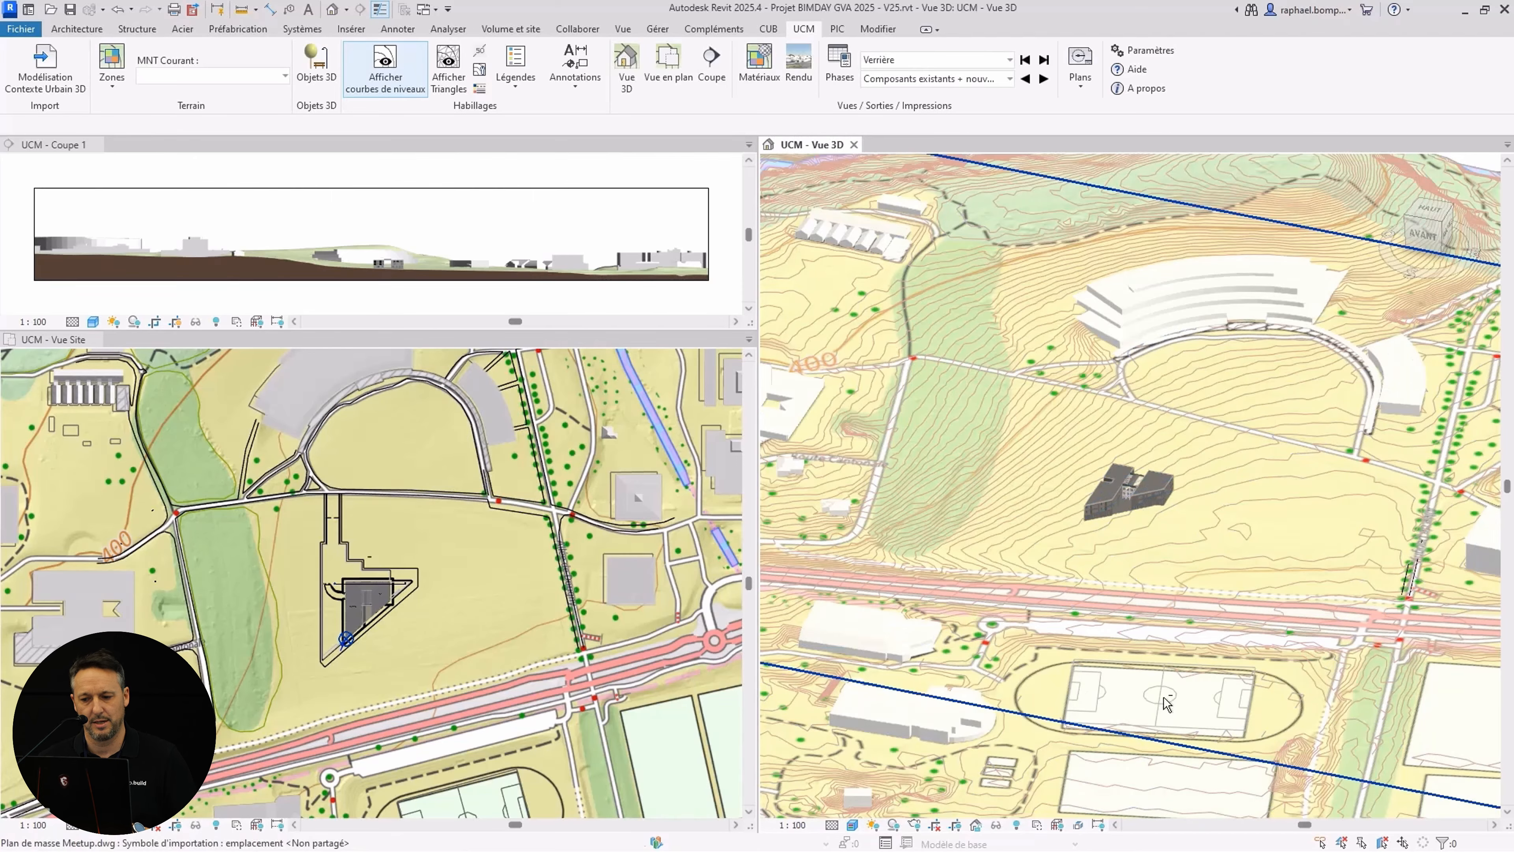
shift+middle_drag(1168, 704, 1076, 706)
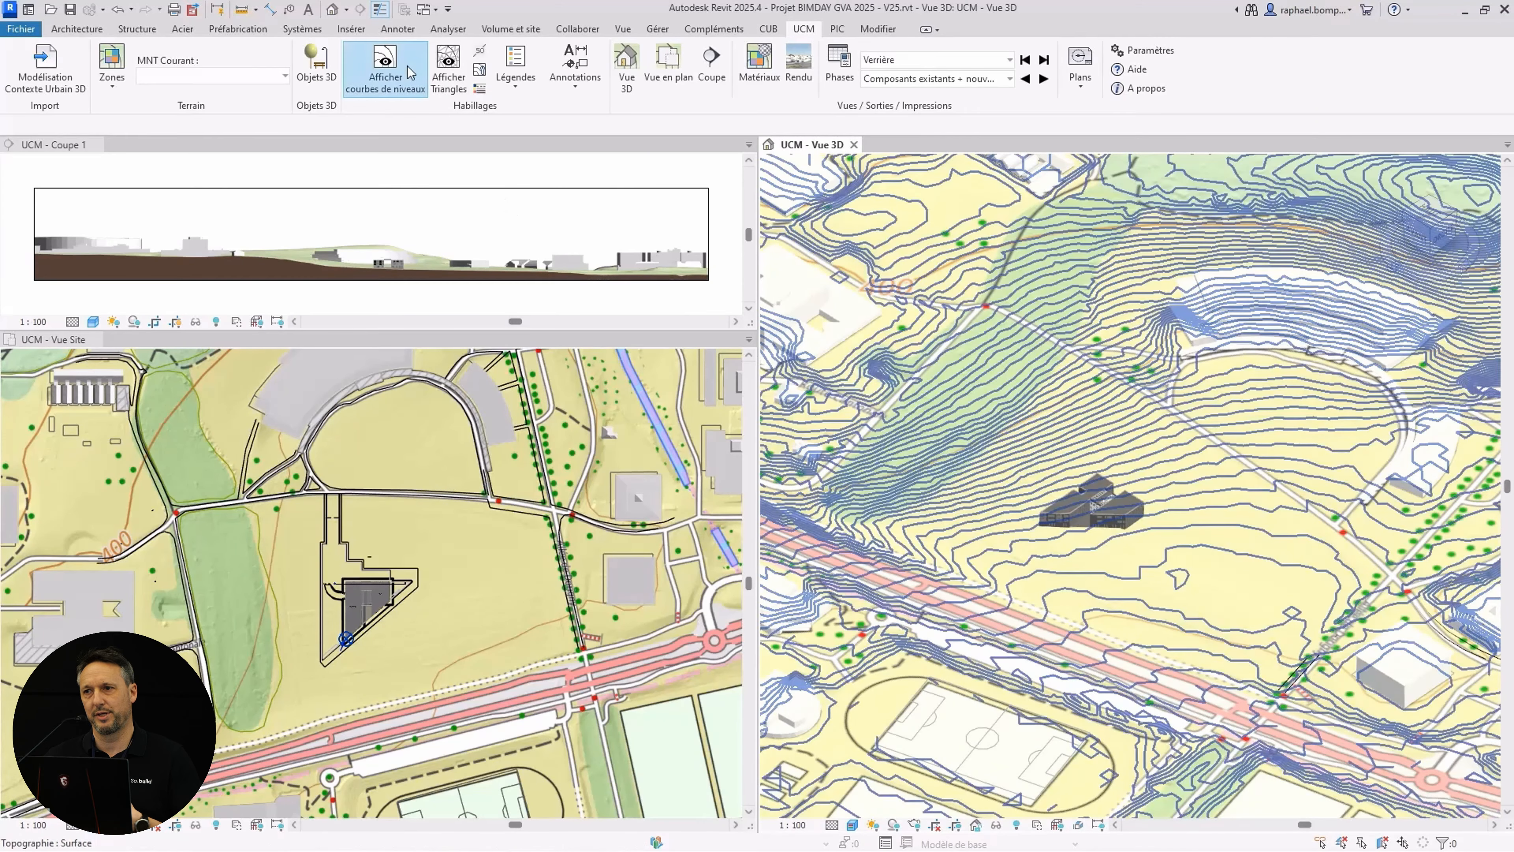
click(410, 72)
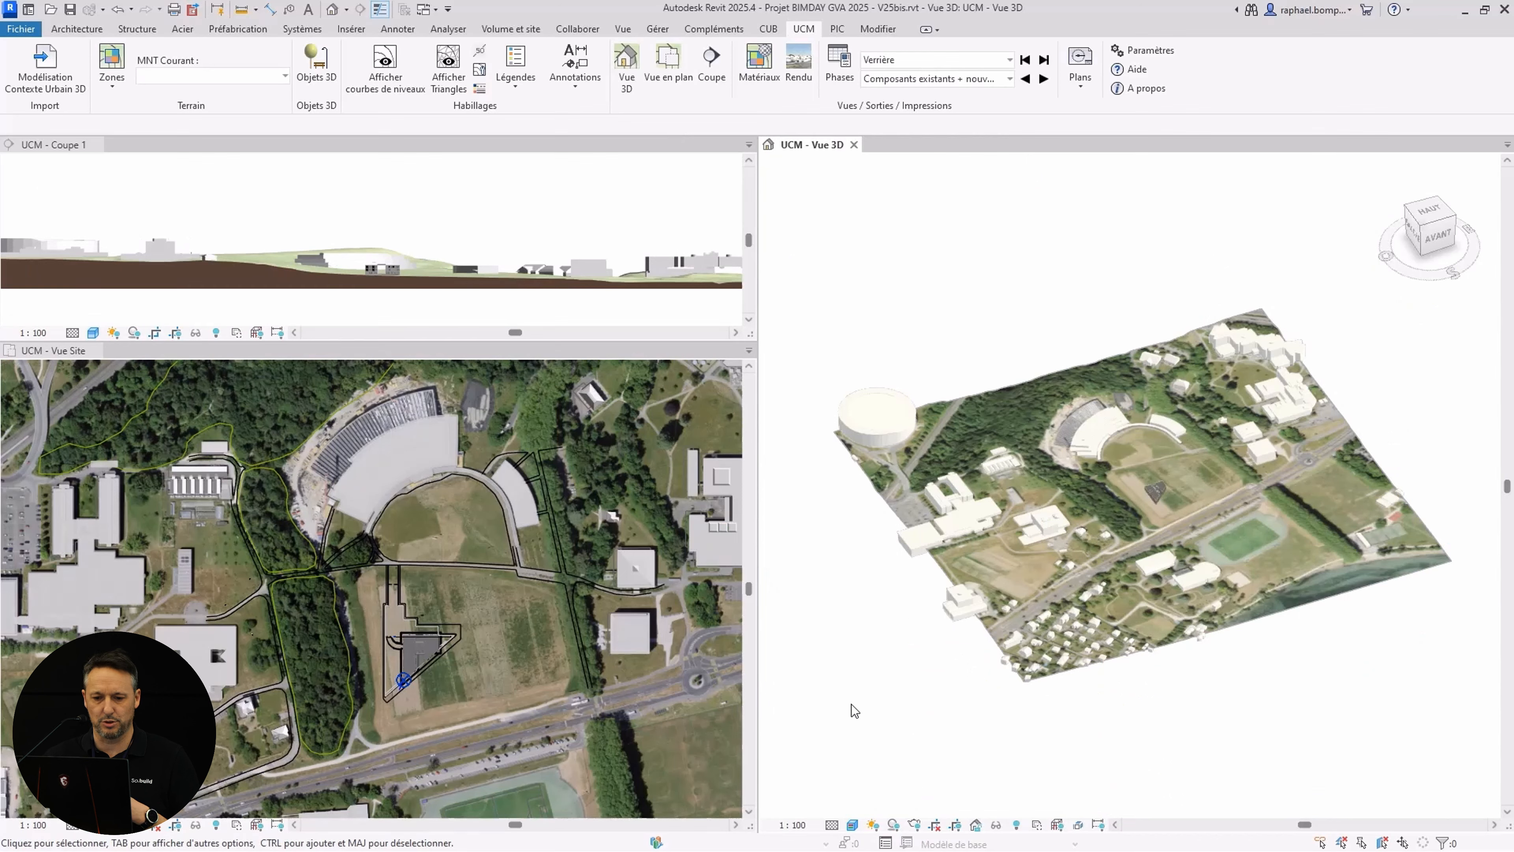
shift+middle_drag(847, 702, 810, 671)
middle_drag(1049, 621, 1227, 820)
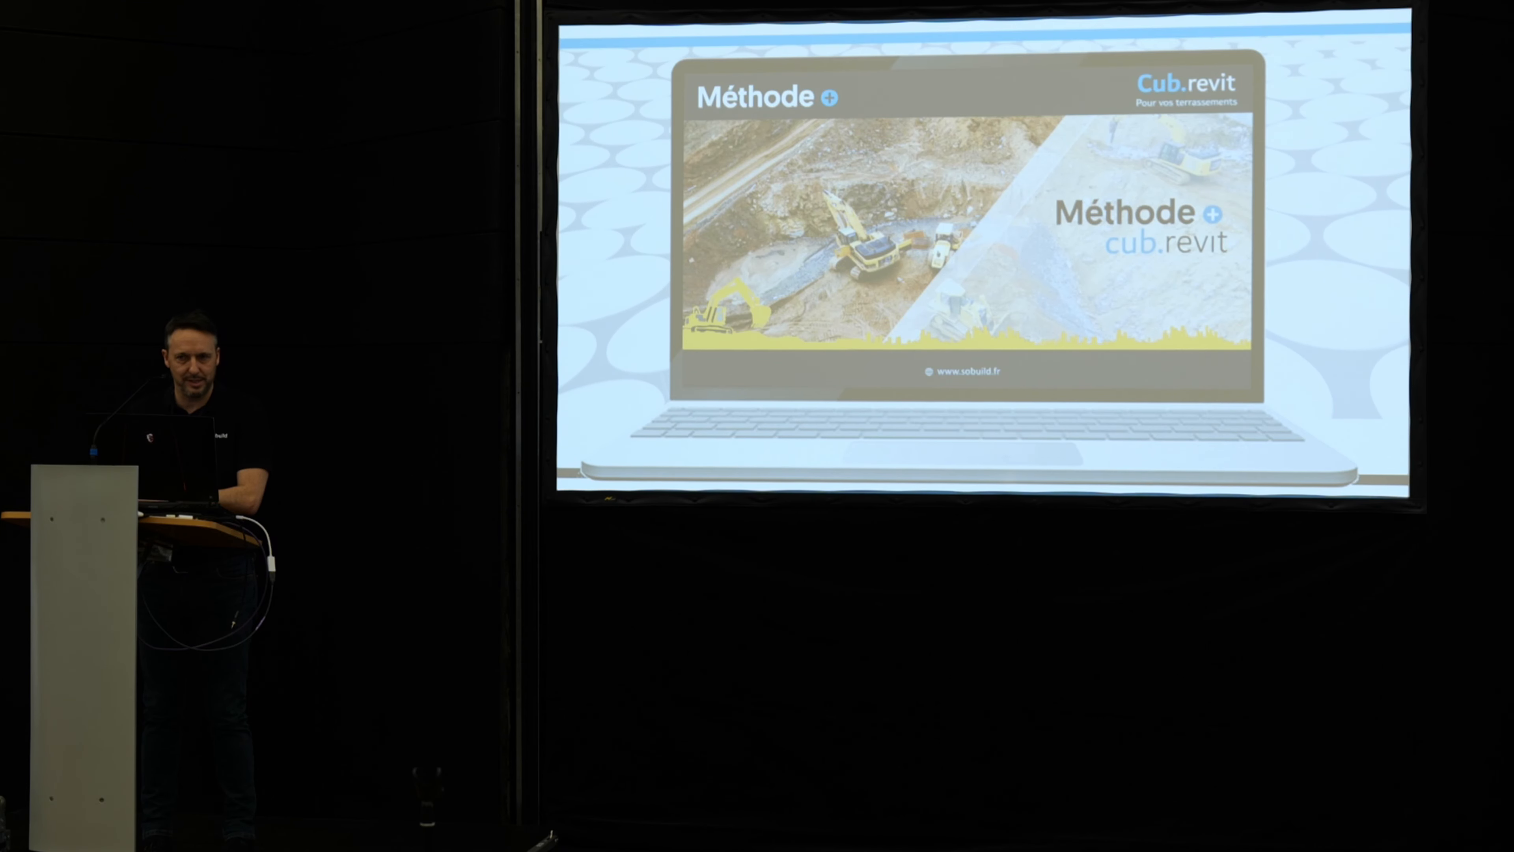
key(Right)
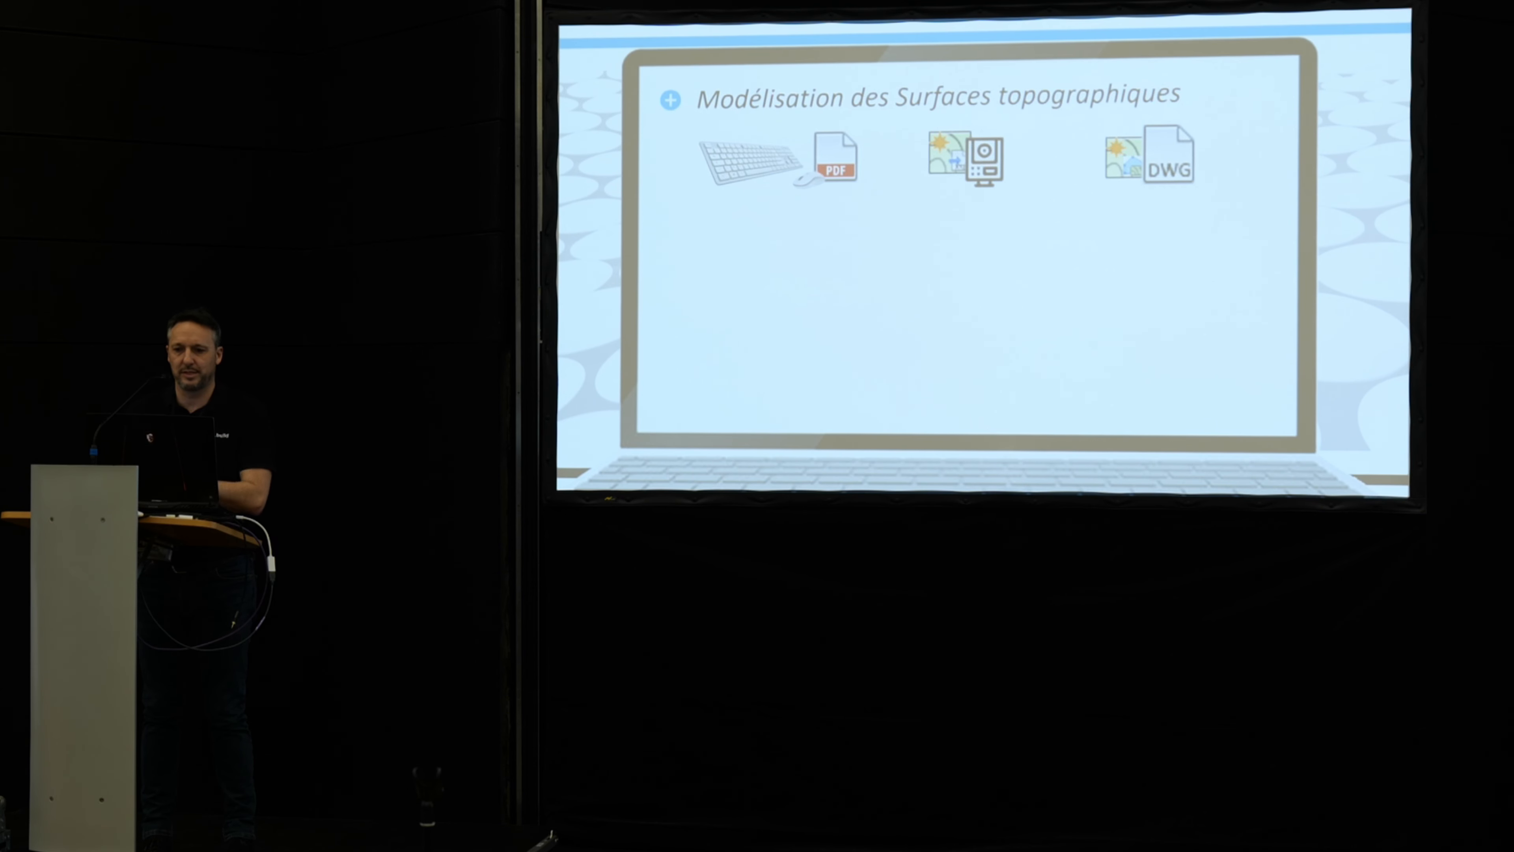
key(Right)
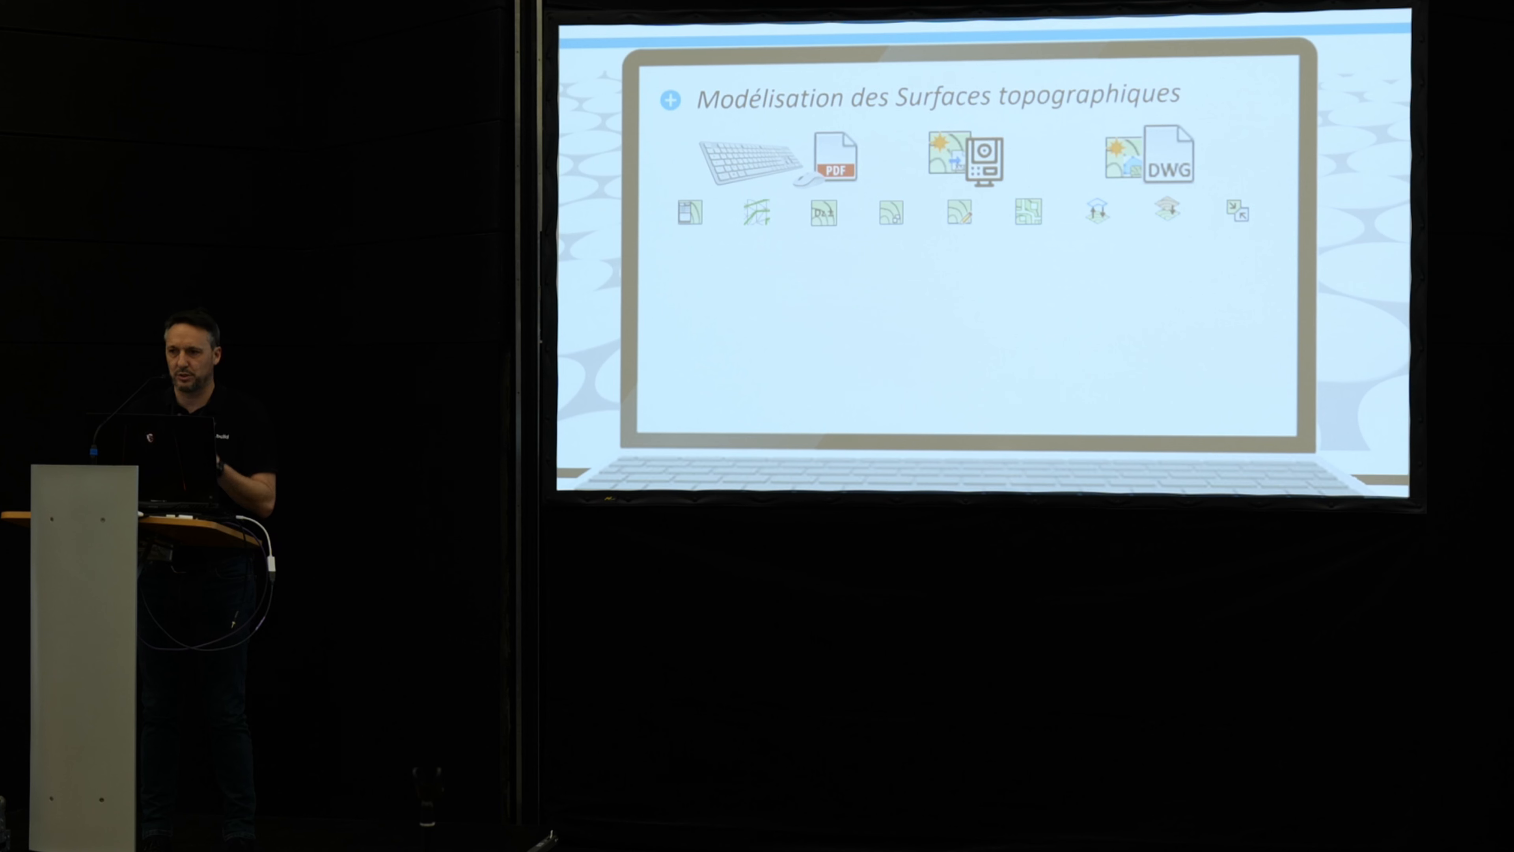
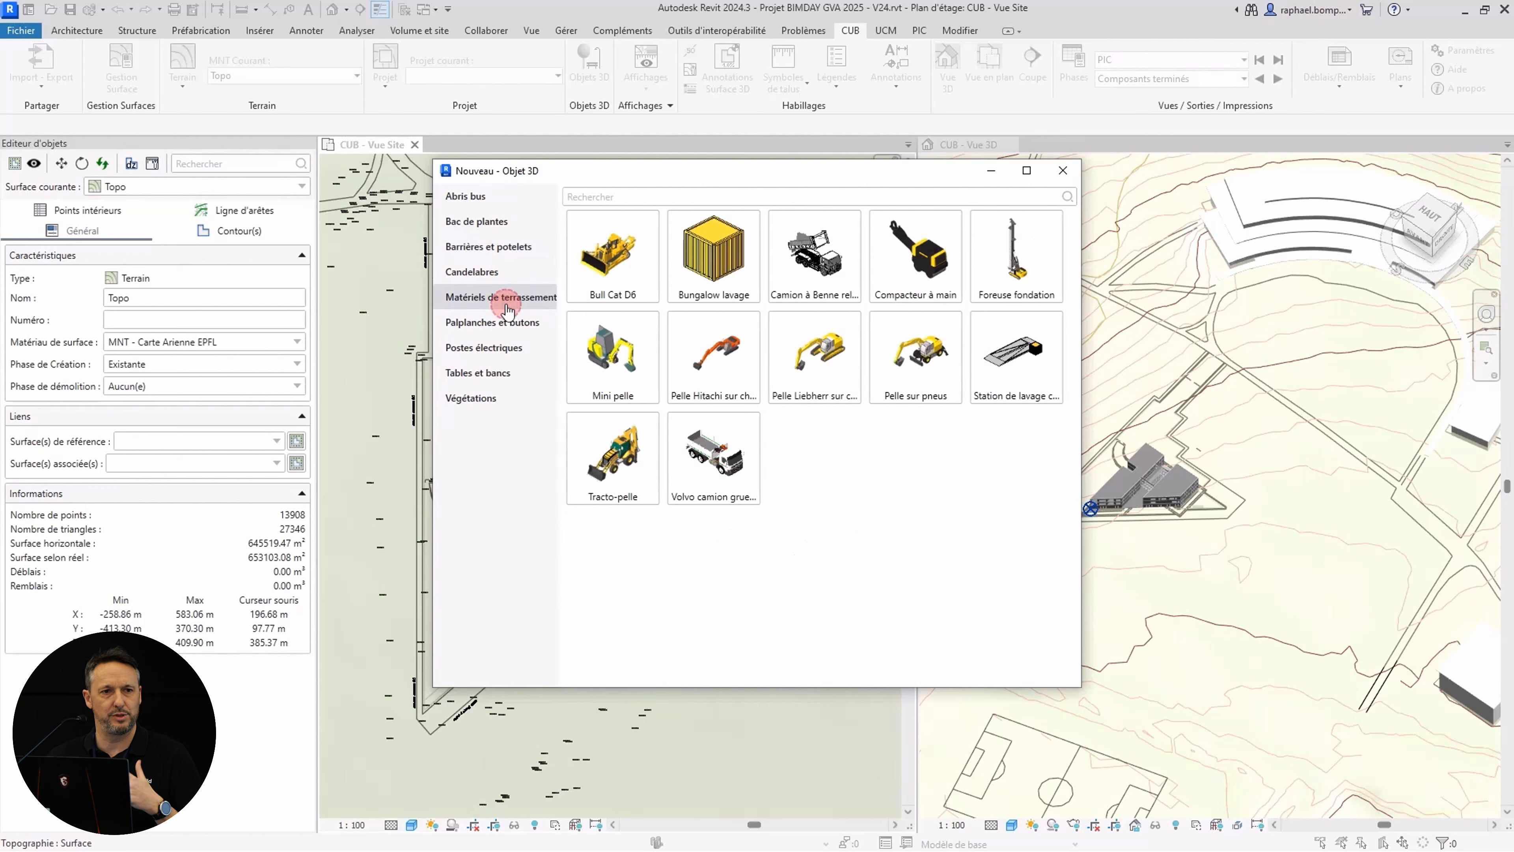
- Browse the Palplanches et butons and Matériels de terrassement categories of the 3D object library and close it
click(497, 323)
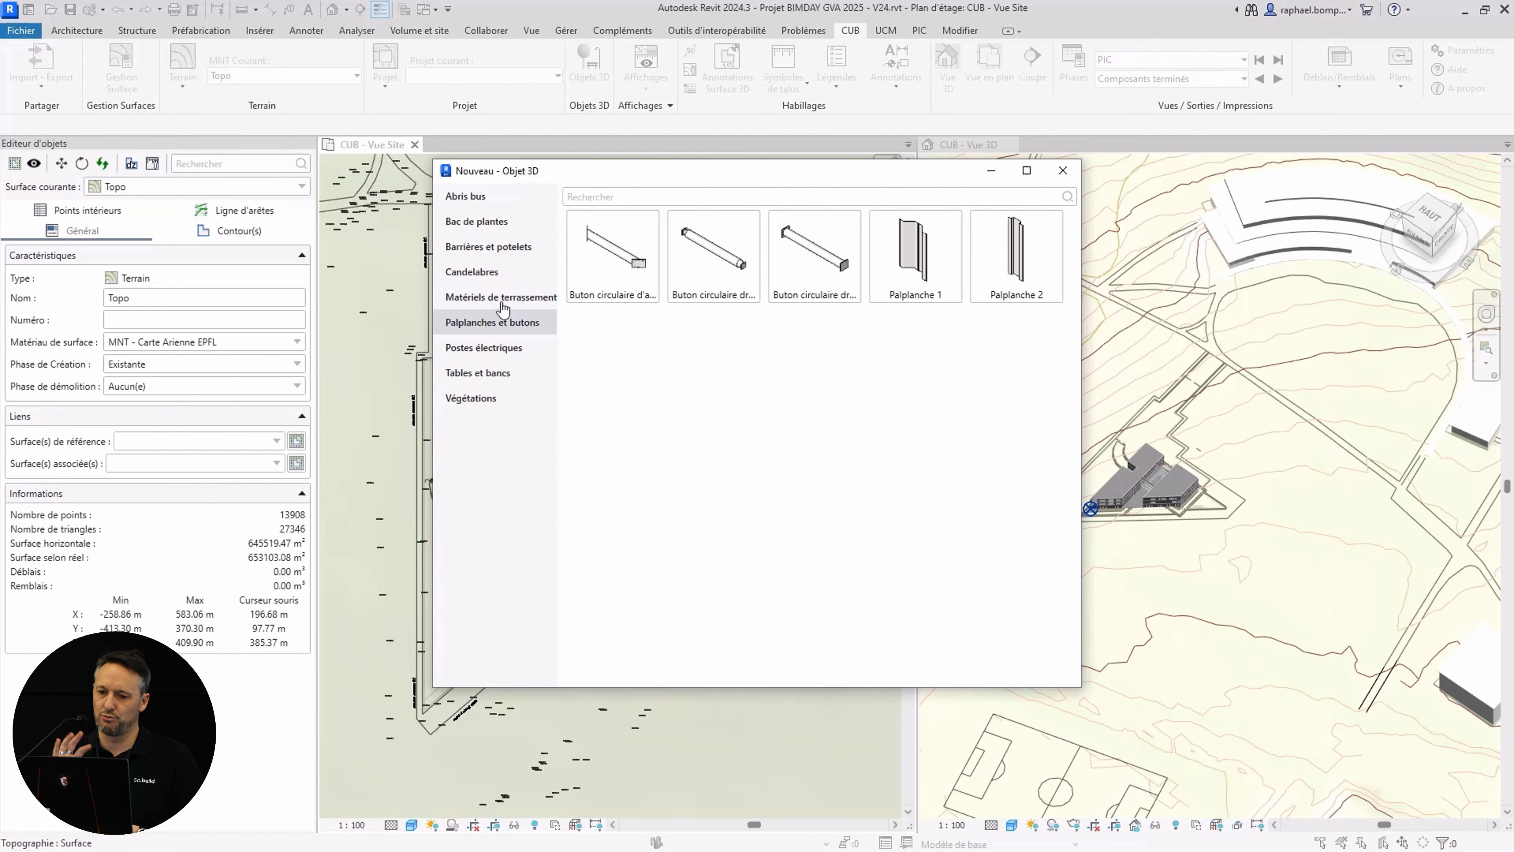
click(503, 306)
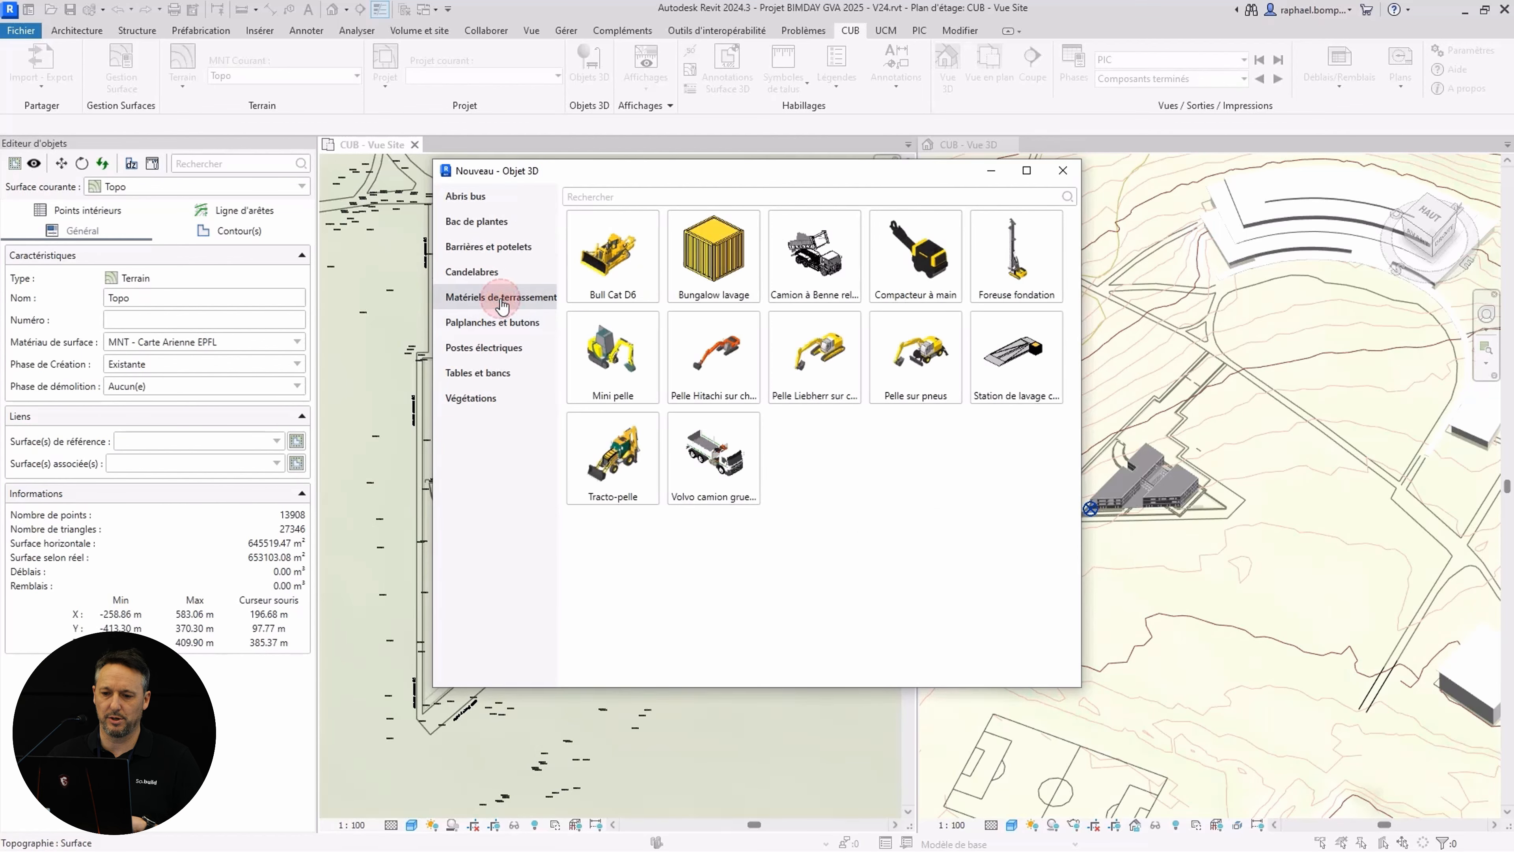
click(1063, 173)
- Review the available display, slope symbol, legend, annotation, construction phase and plan output options without applying any
click(654, 105)
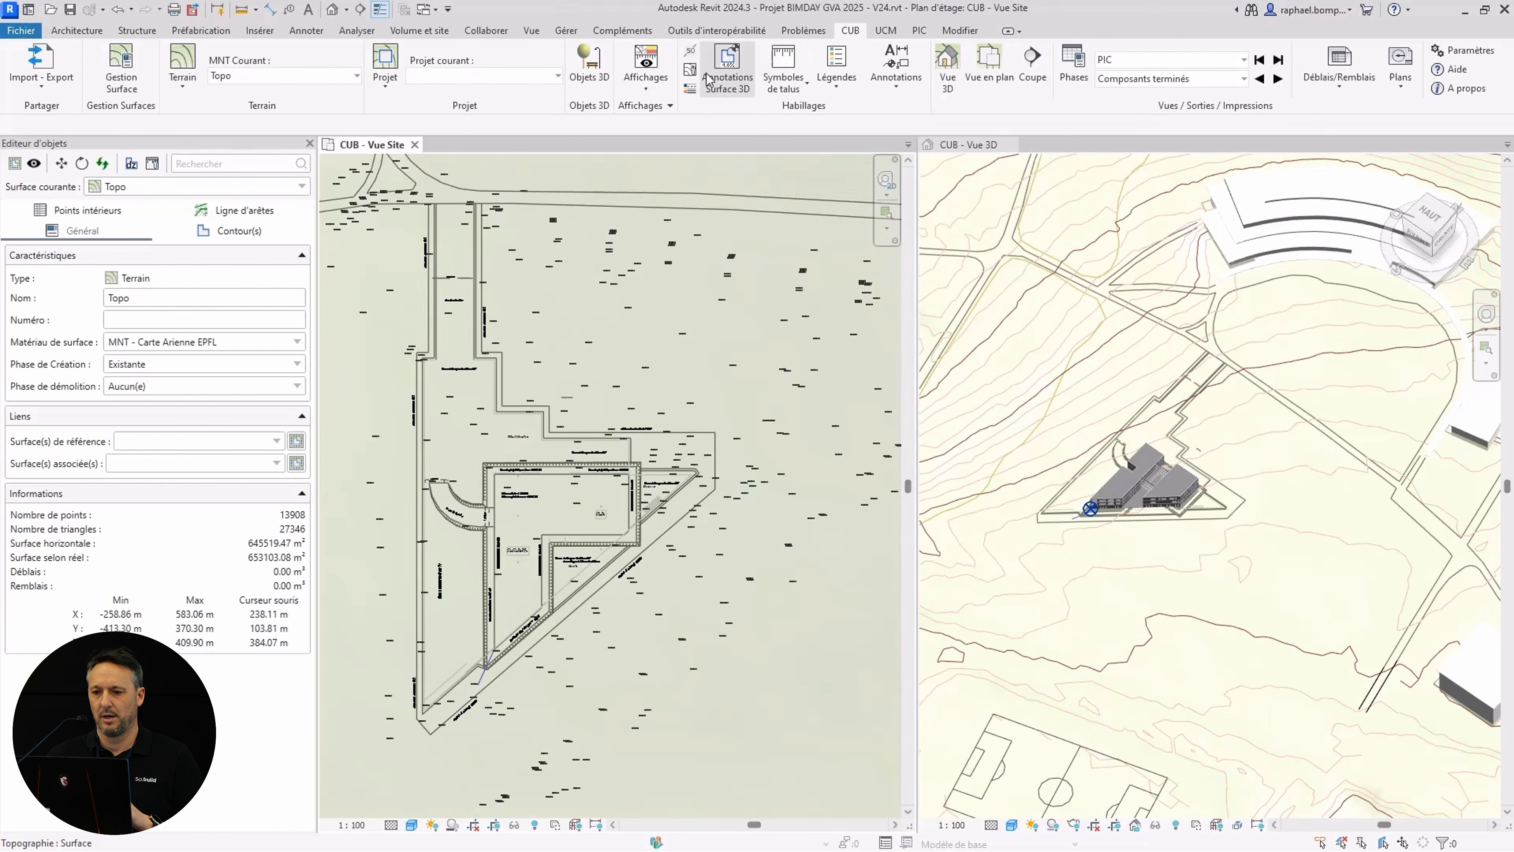
click(808, 89)
click(808, 91)
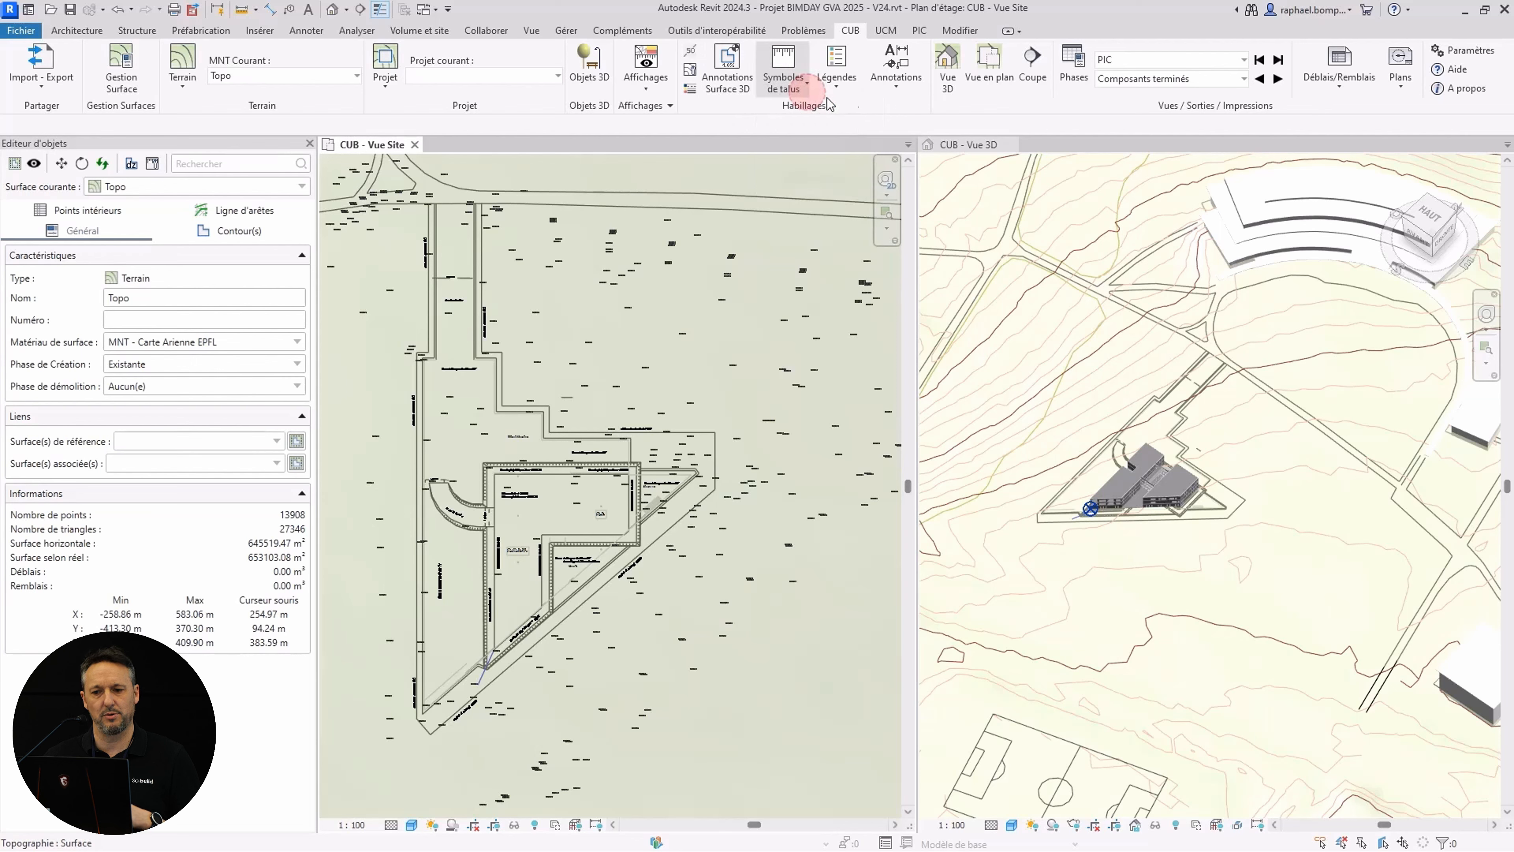
click(839, 91)
click(839, 91)
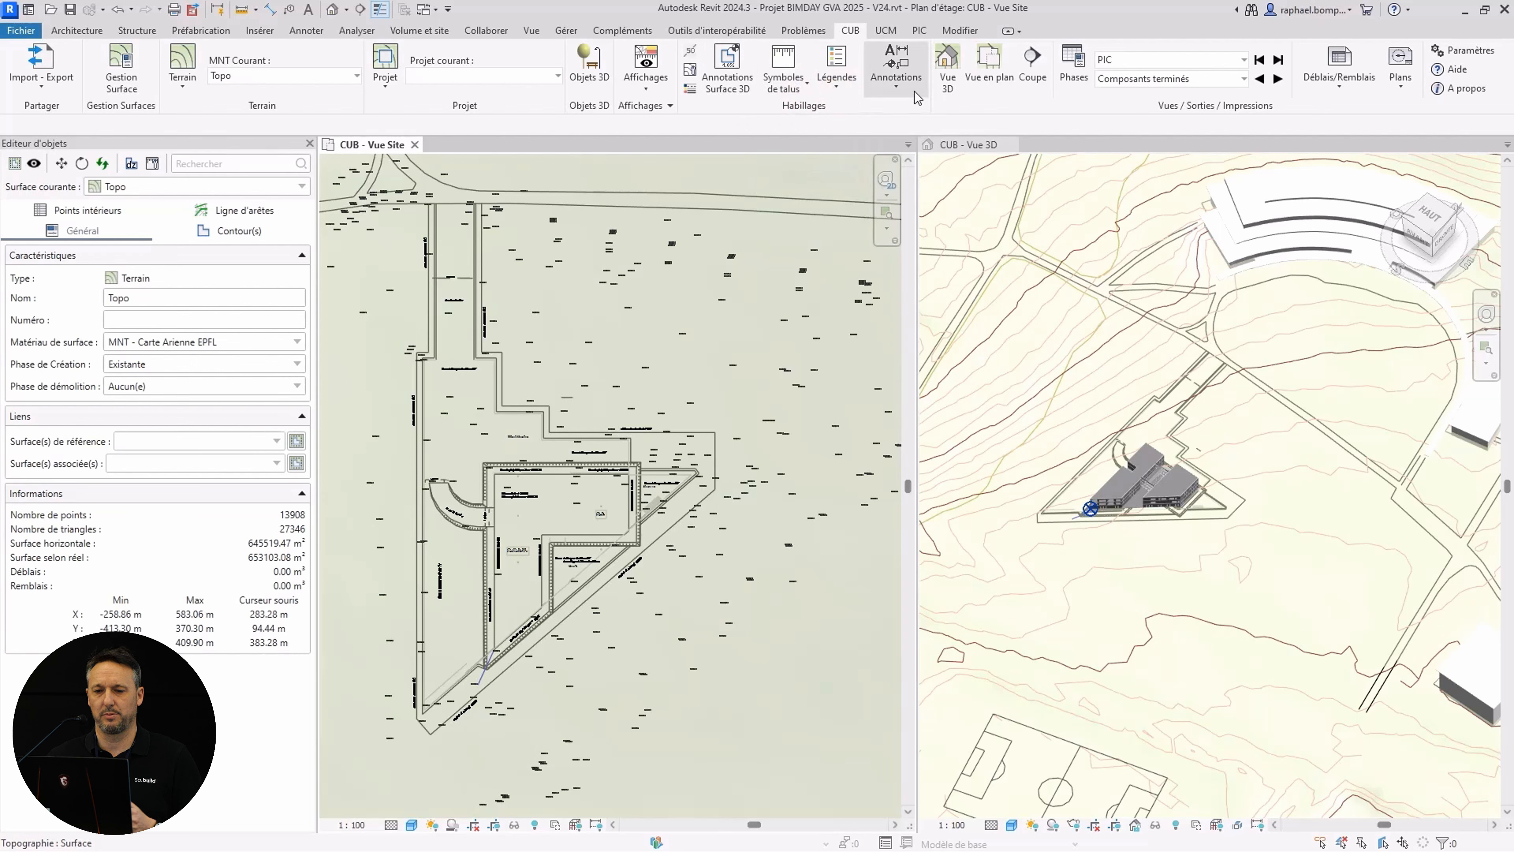
click(896, 84)
click(912, 99)
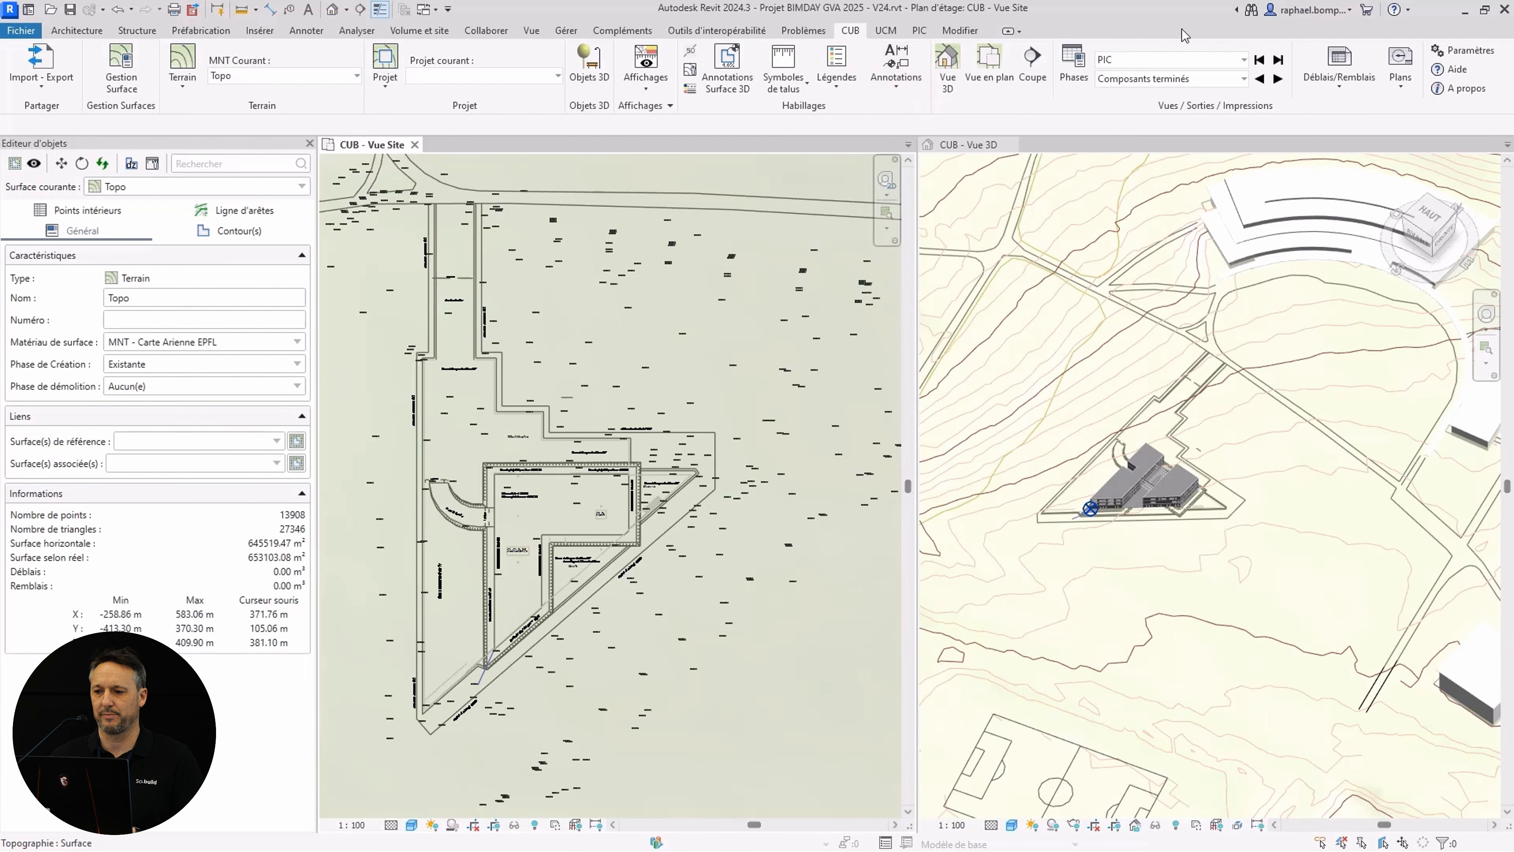
click(1243, 62)
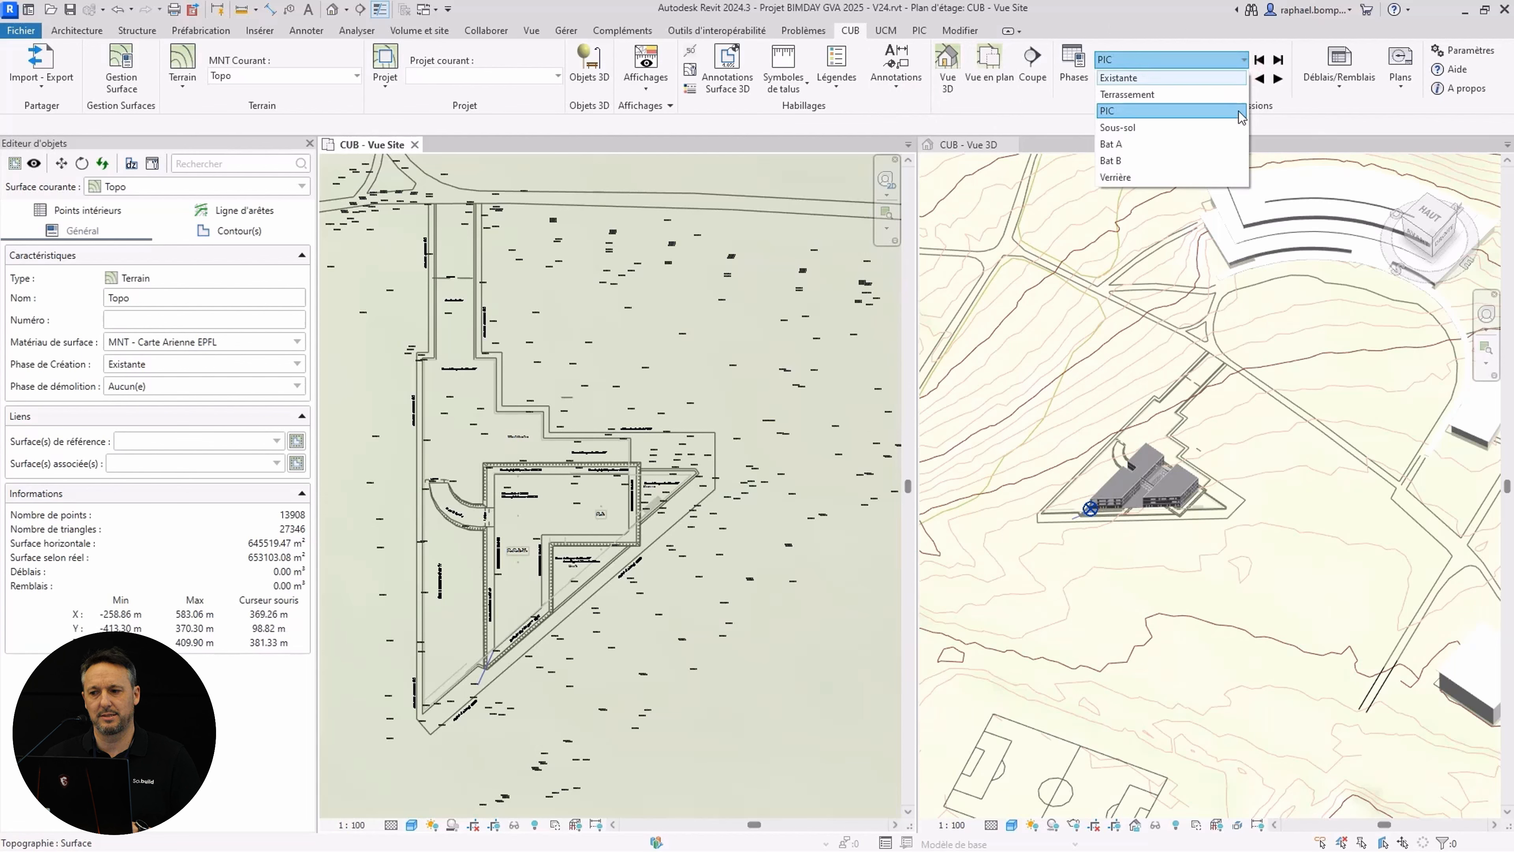
click(1223, 58)
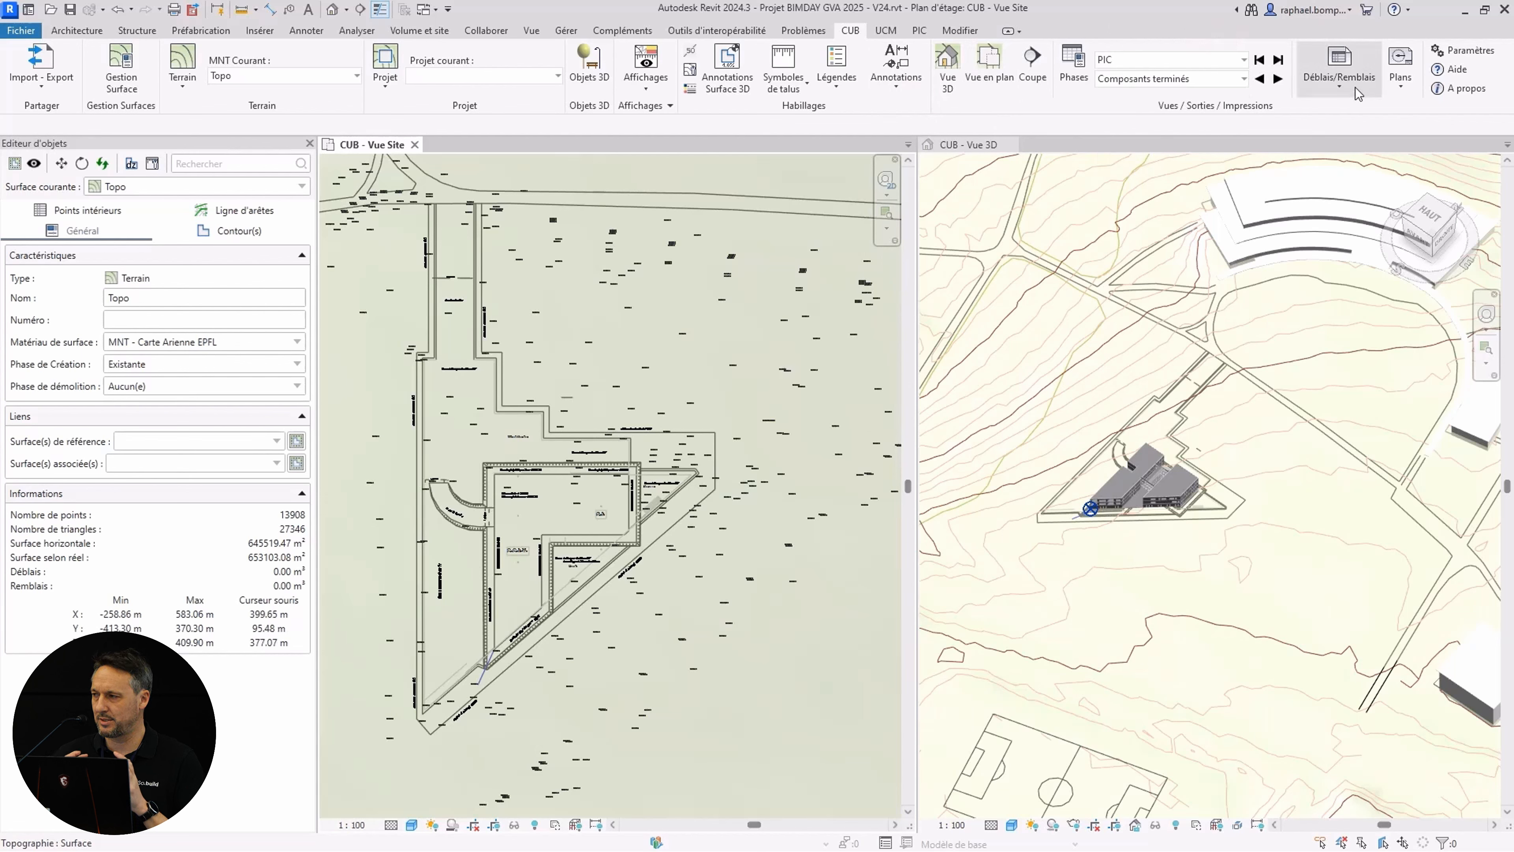
click(1401, 75)
click(1425, 115)
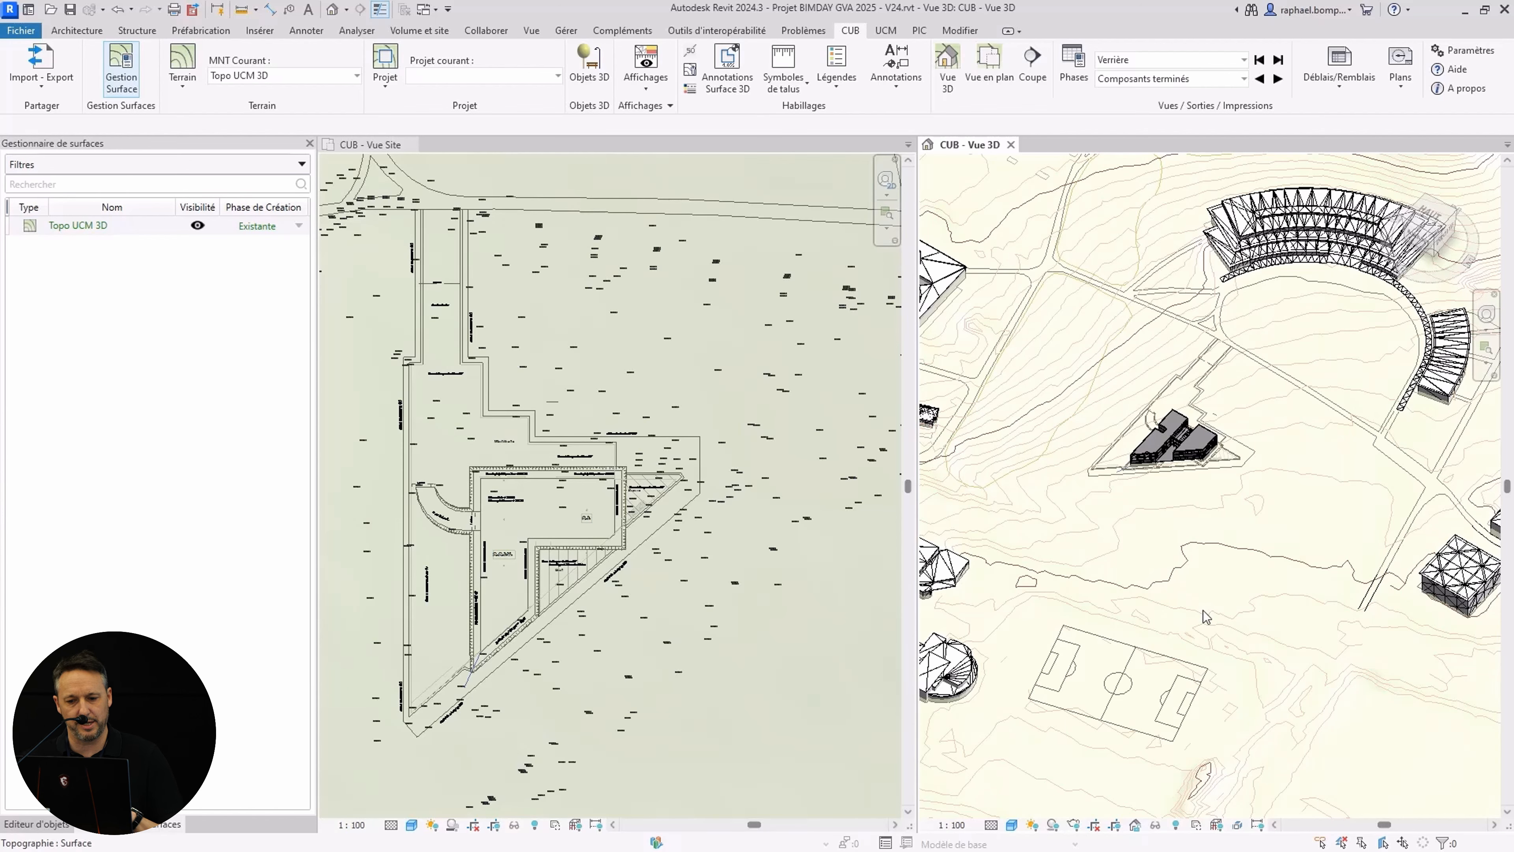
- Hide the Topo UCM 3D surface in both the 3D view and the site plan
shift+middle_drag(1204, 617, 1220, 666)
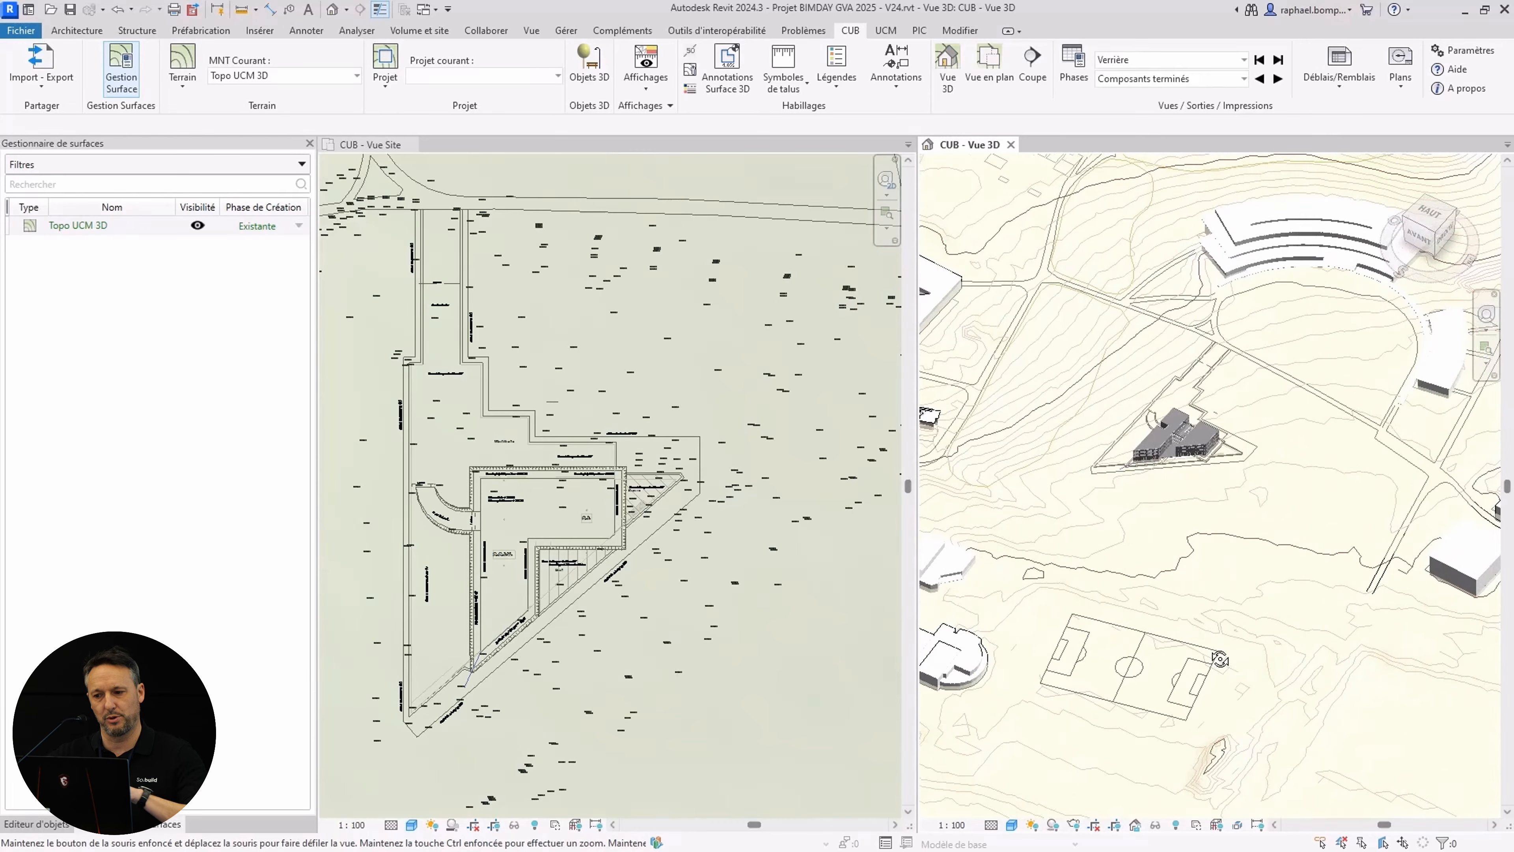
click(197, 225)
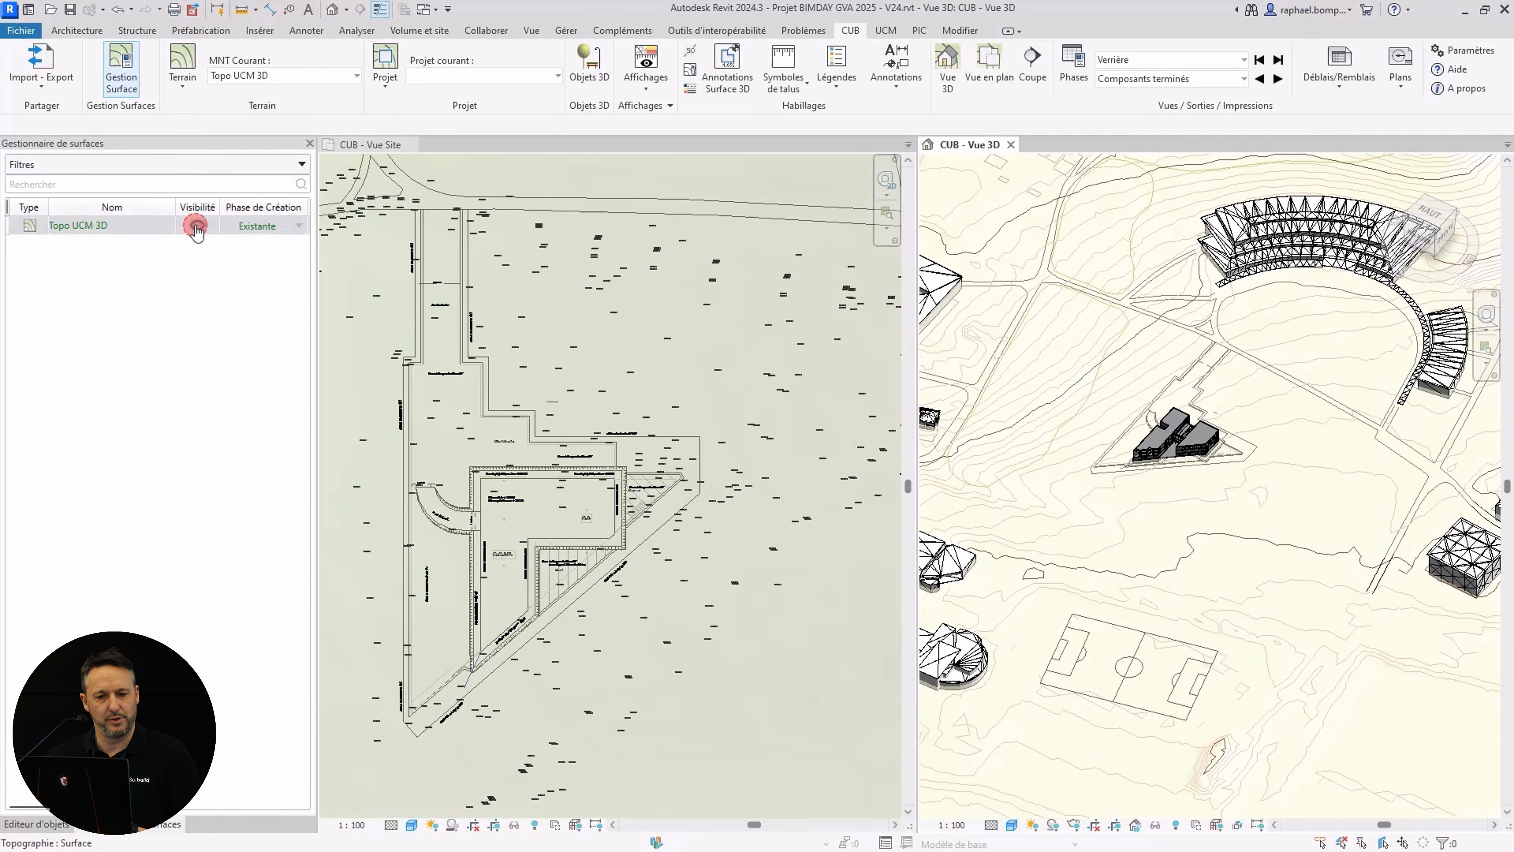
click(567, 365)
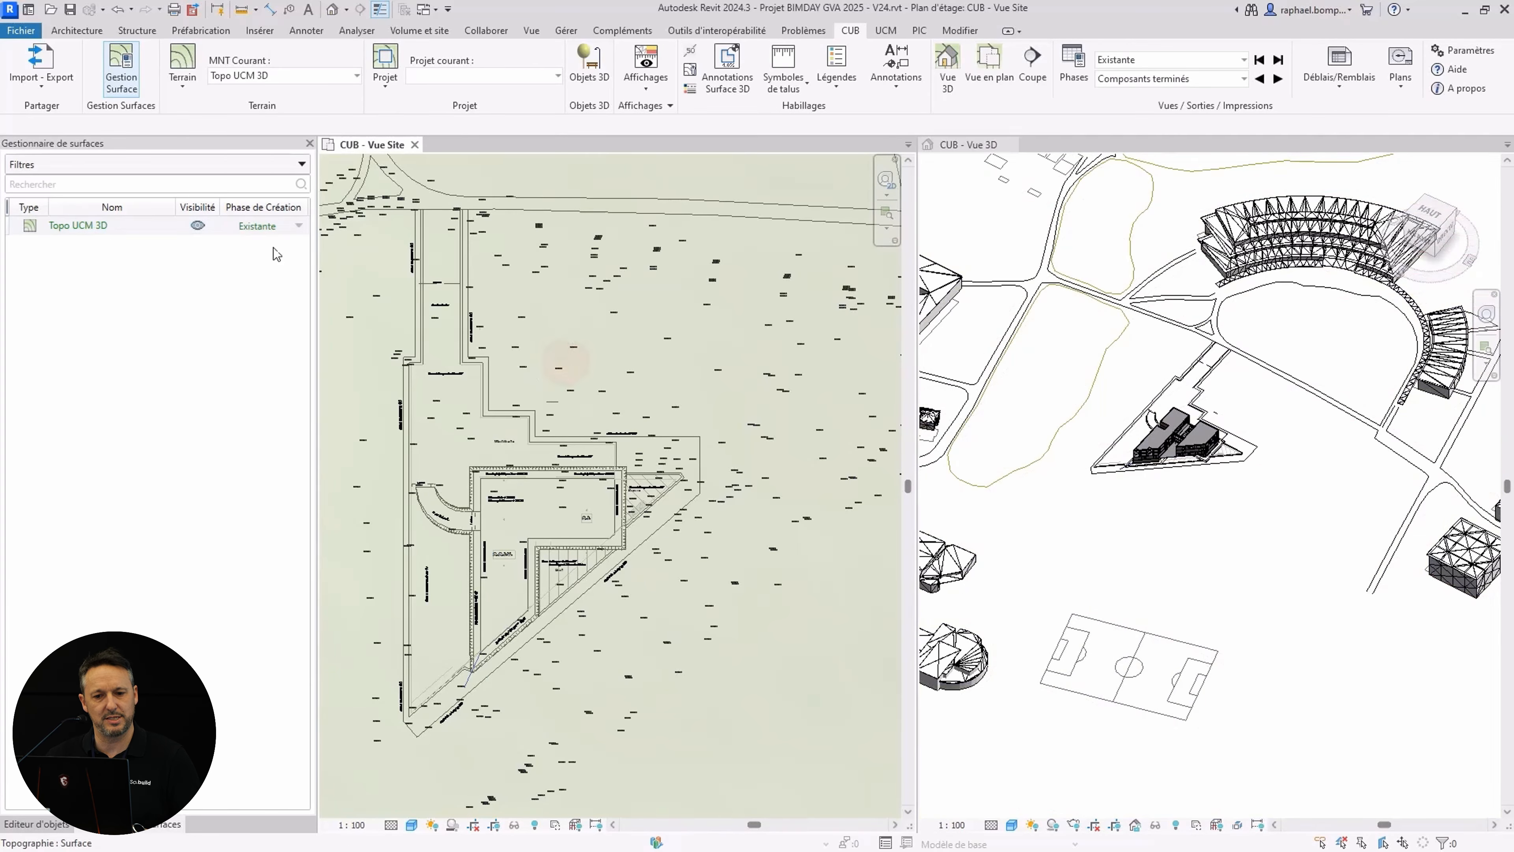
click(197, 226)
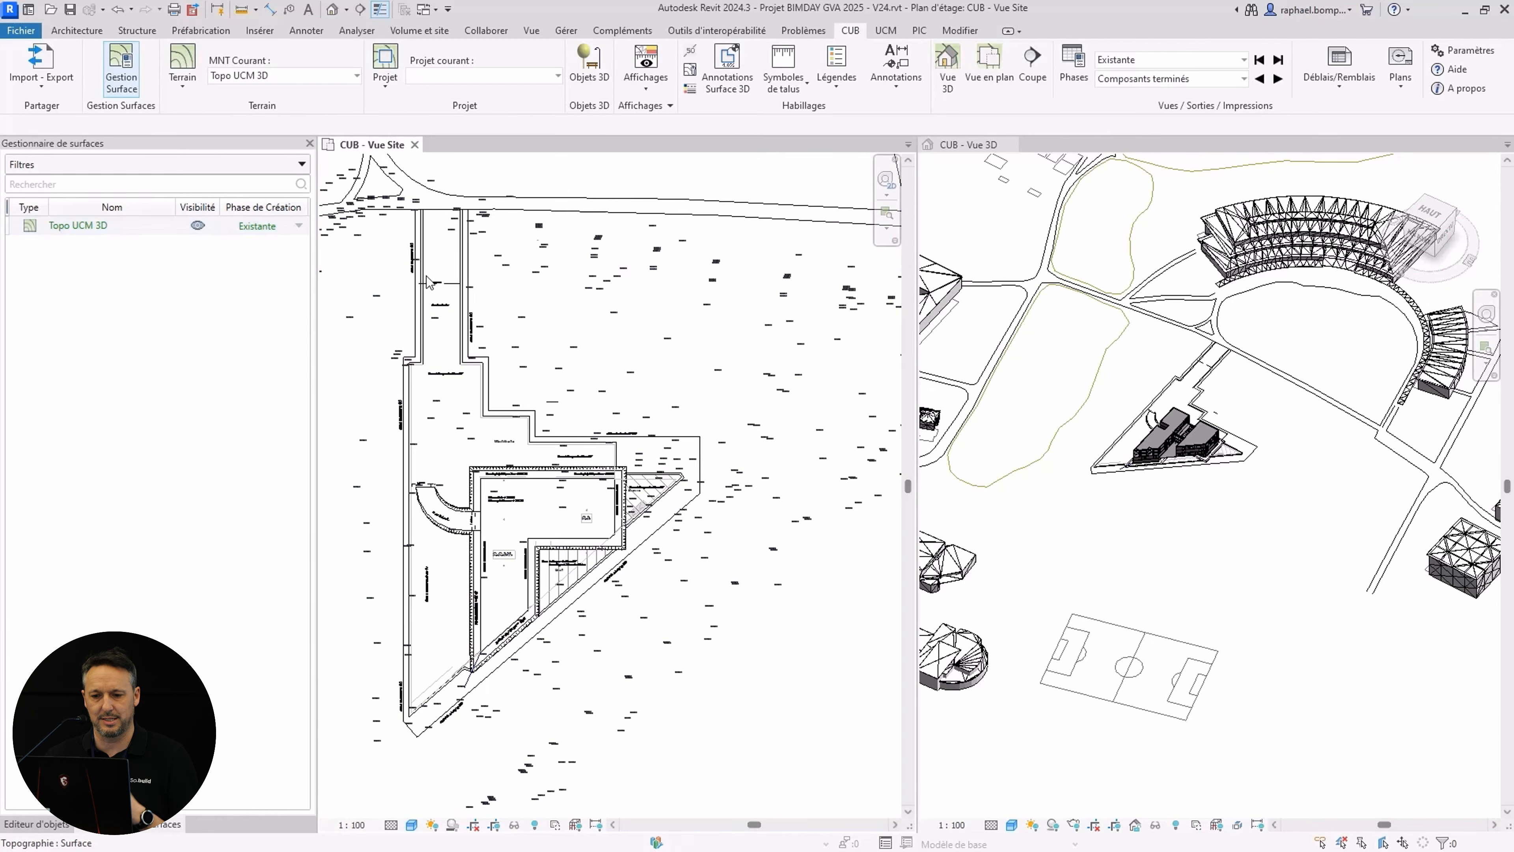
scroll(617, 467, up, 4)
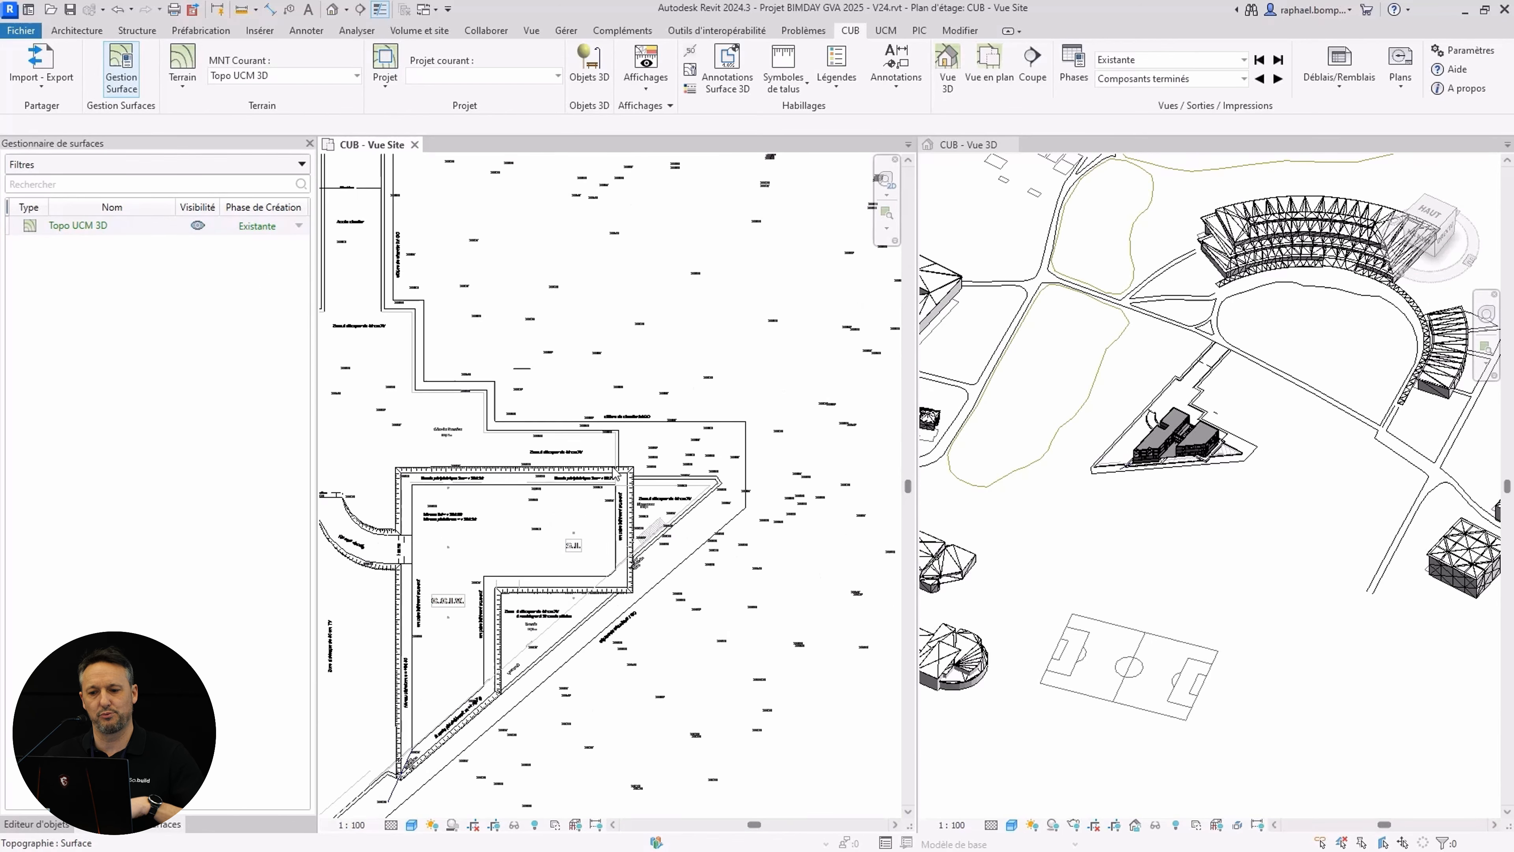
scroll(616, 475, down, 2)
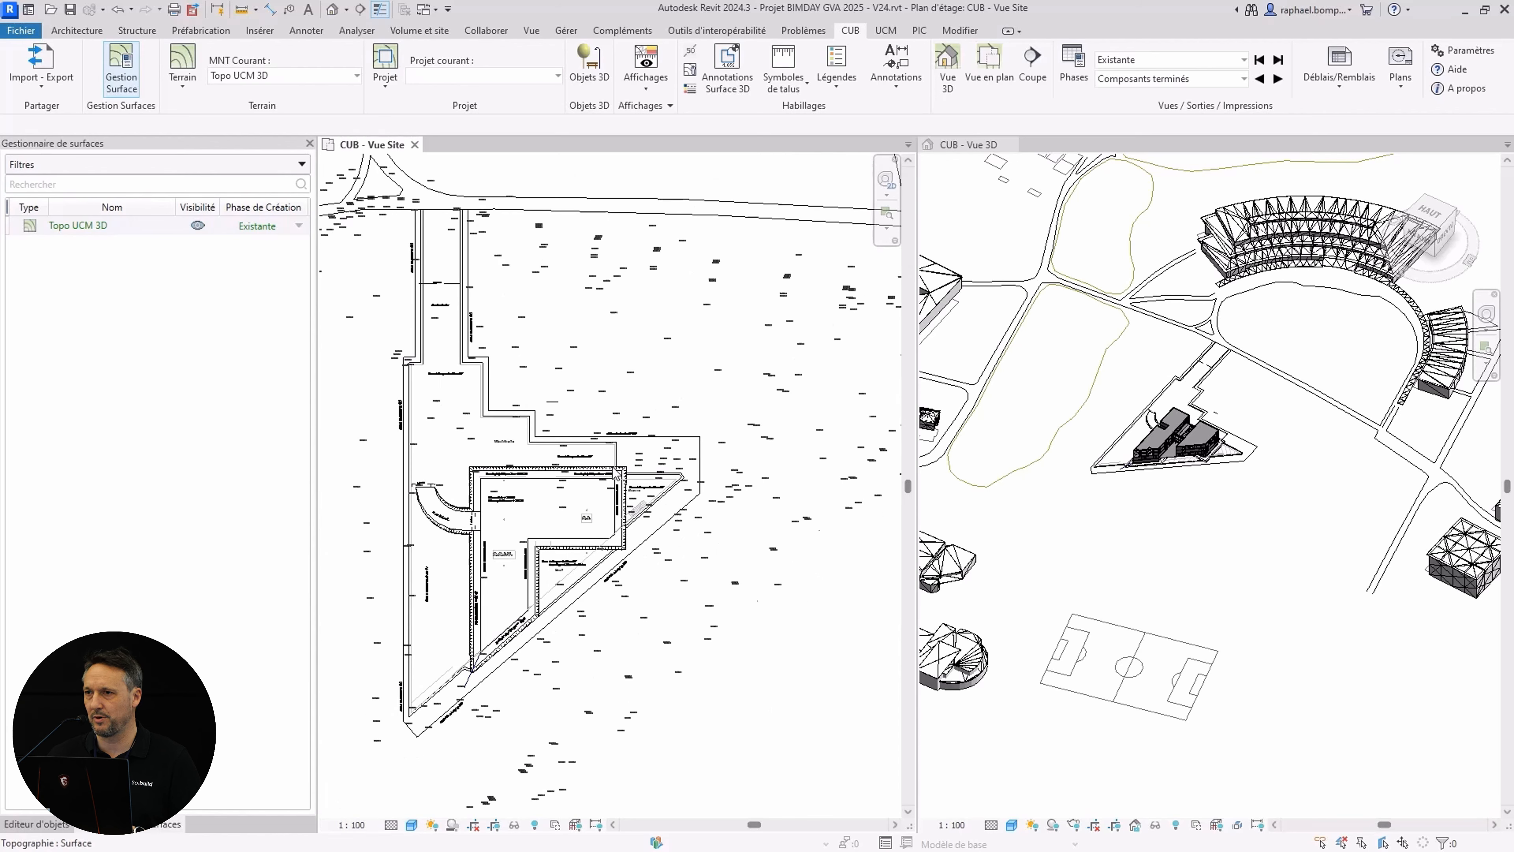
- Import levé Géomètre.TXT in metres as terrain "levé géomètre", with material MNT - TERRAIN, phase Existante, relative to Point de base du projet
click(188, 85)
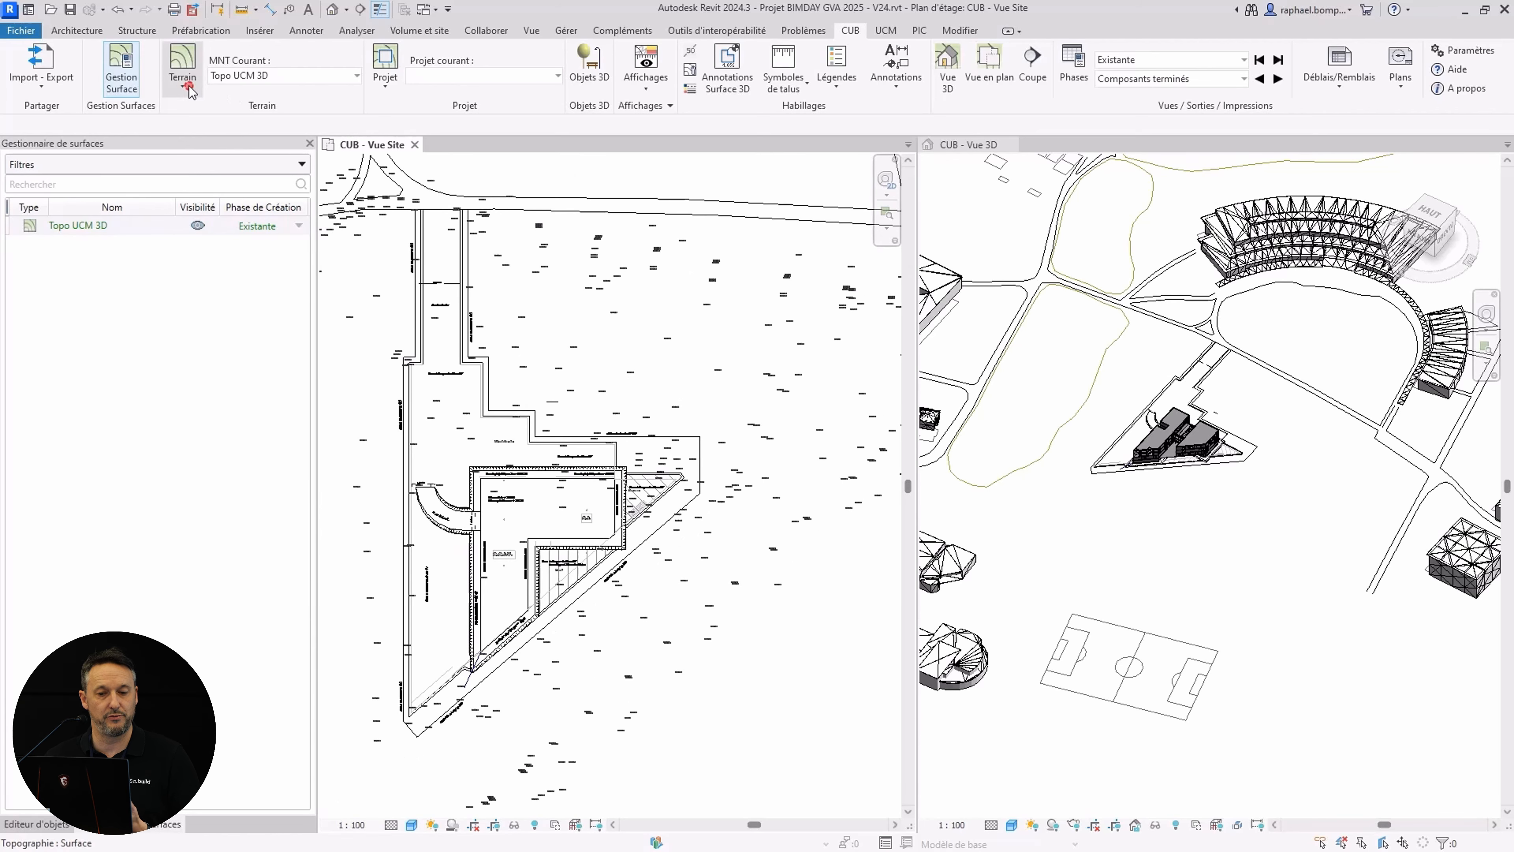
click(233, 177)
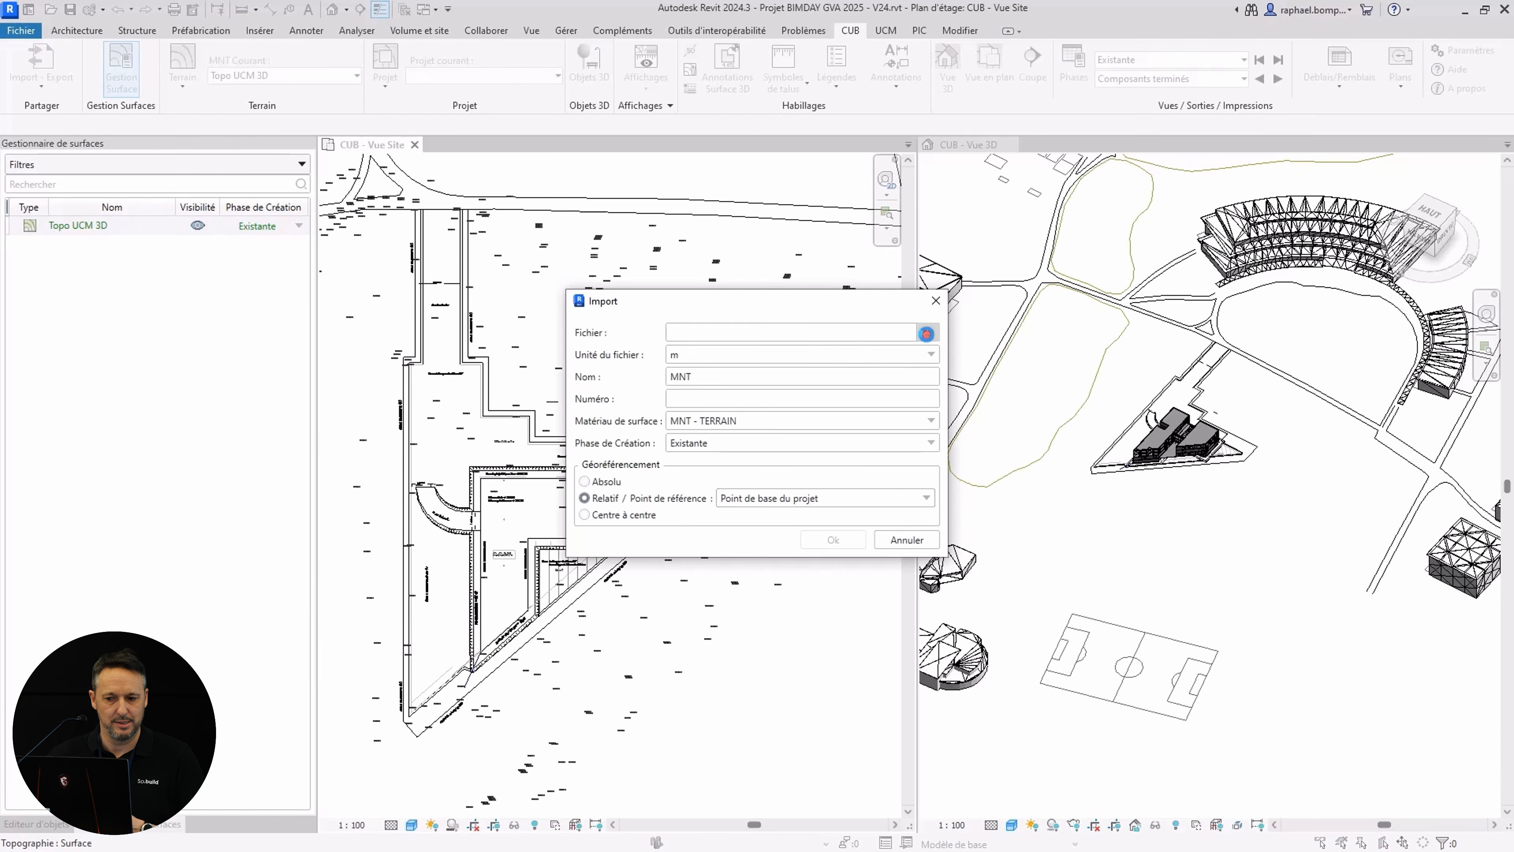
click(927, 334)
click(821, 441)
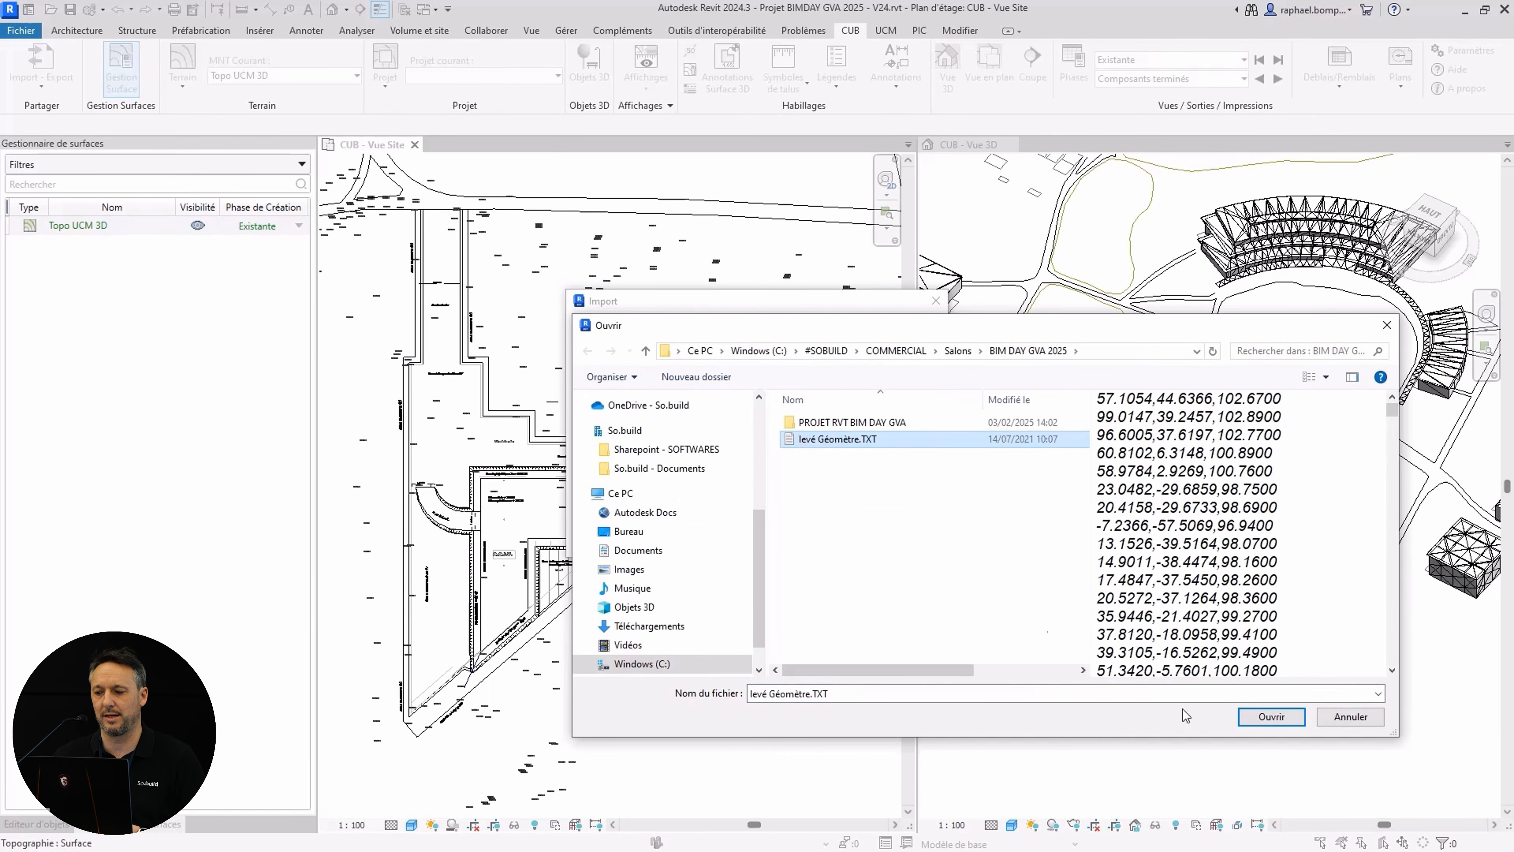
click(1272, 718)
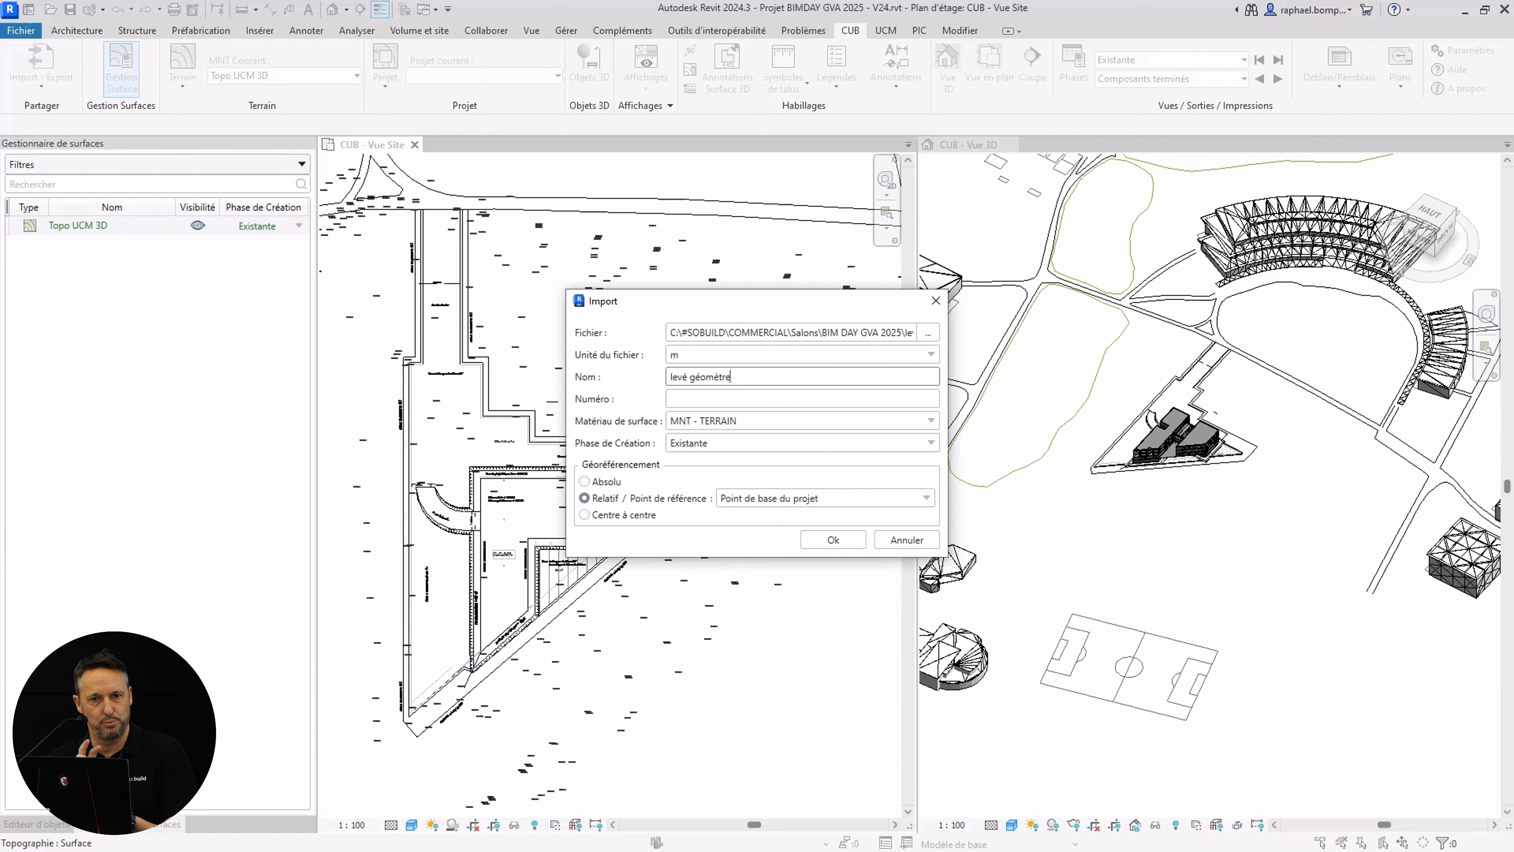
click(822, 540)
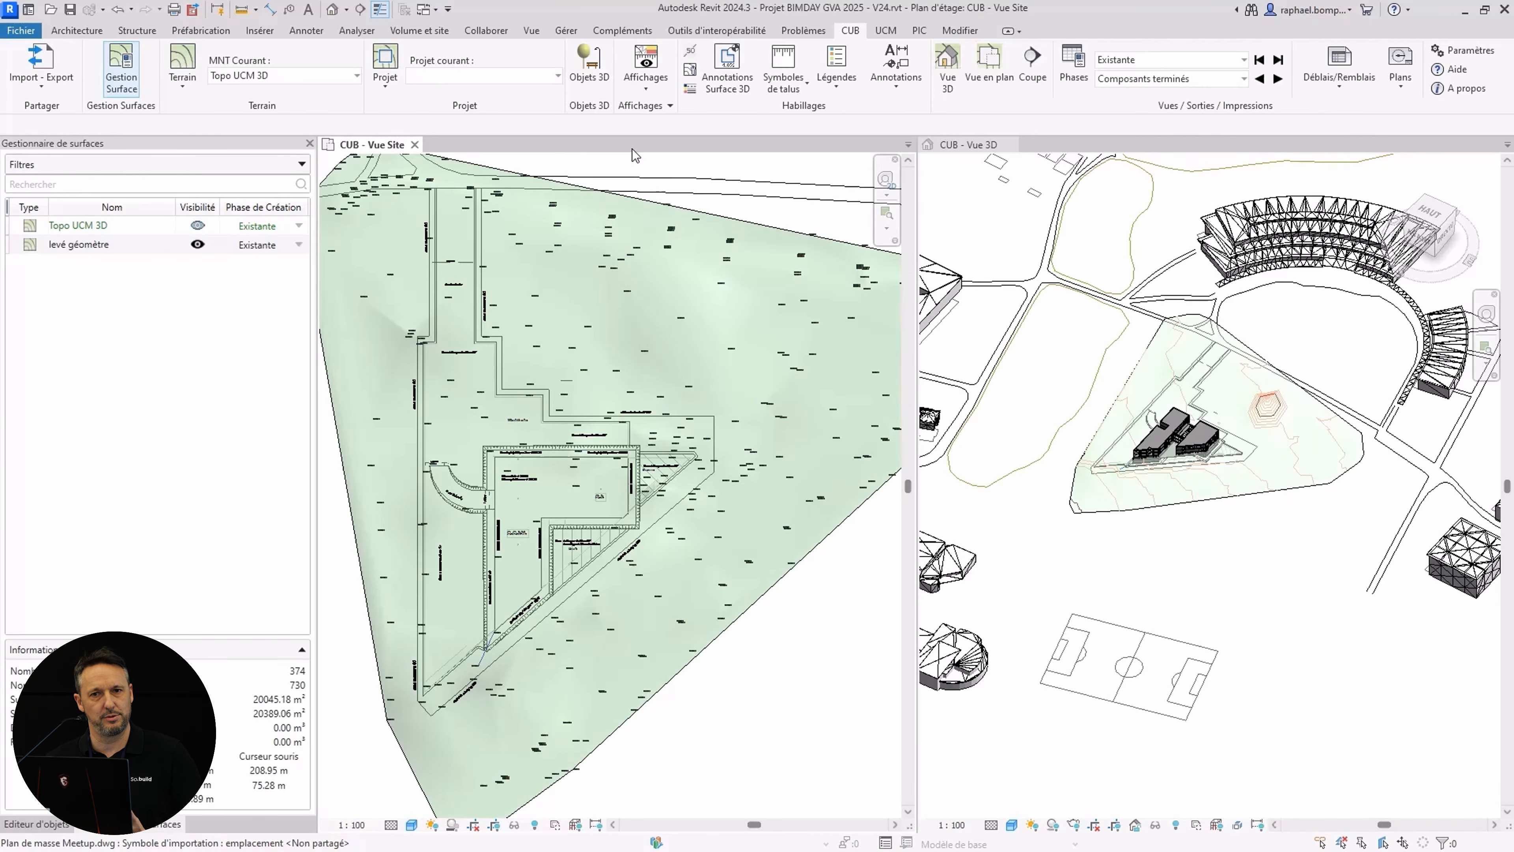
- Preview the imported terrain's triangles in the site plan, show its contour lines and hide the triangles again
click(649, 106)
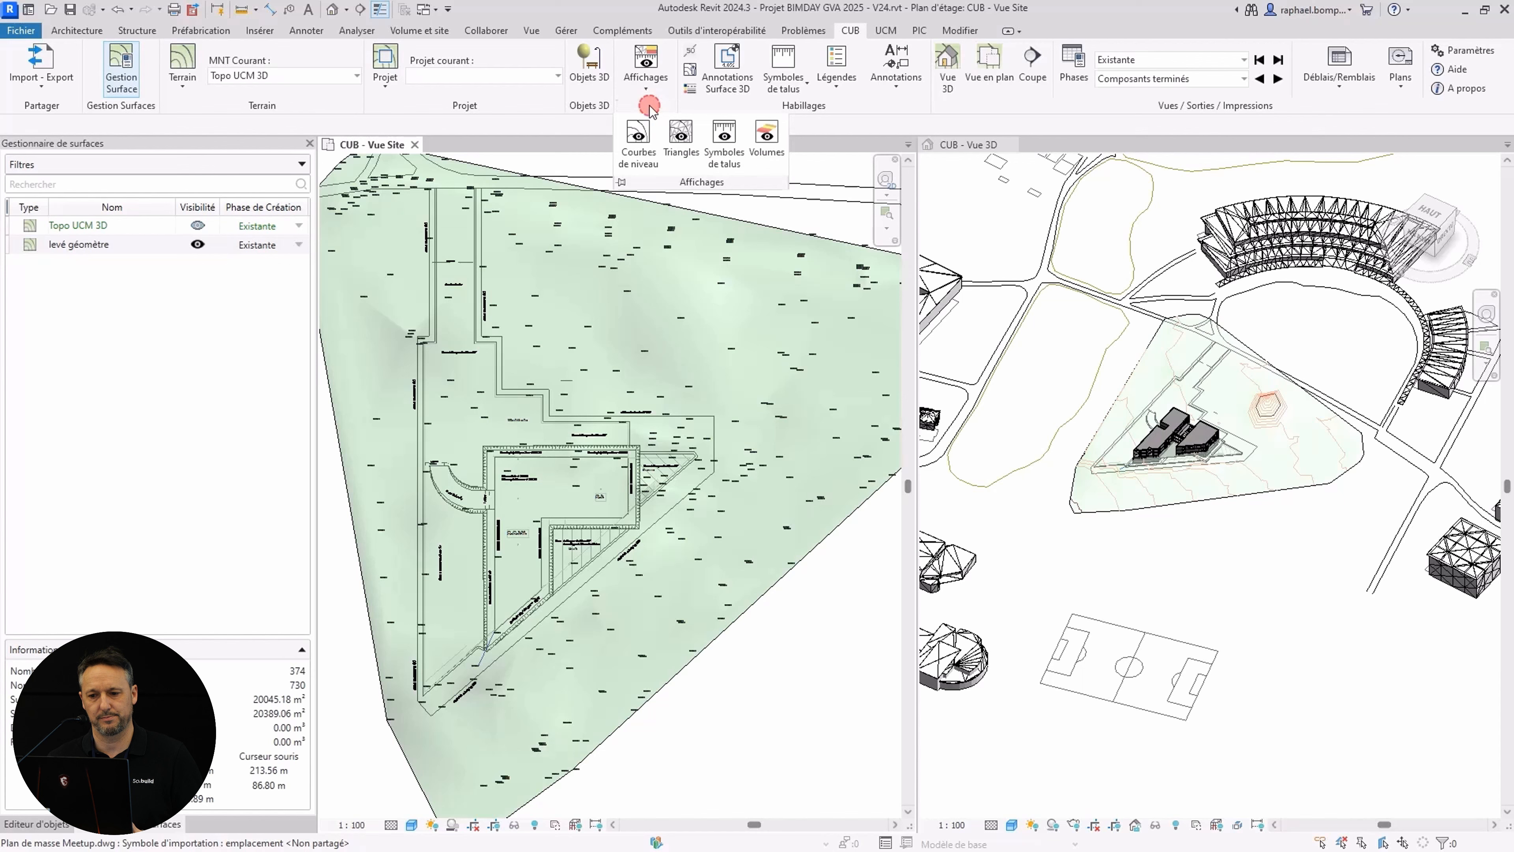
click(681, 140)
click(646, 154)
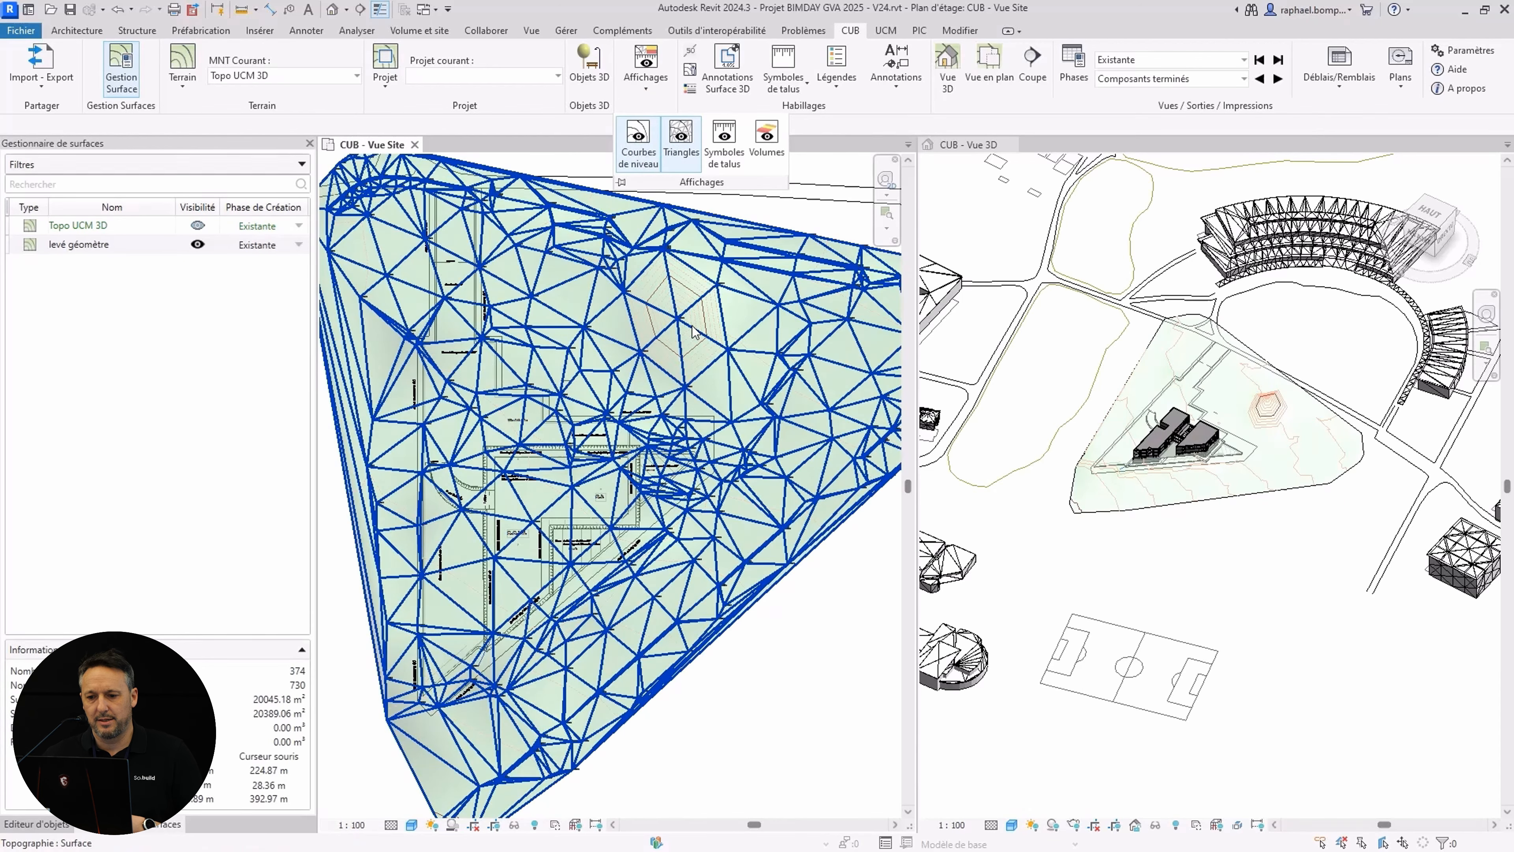
click(690, 154)
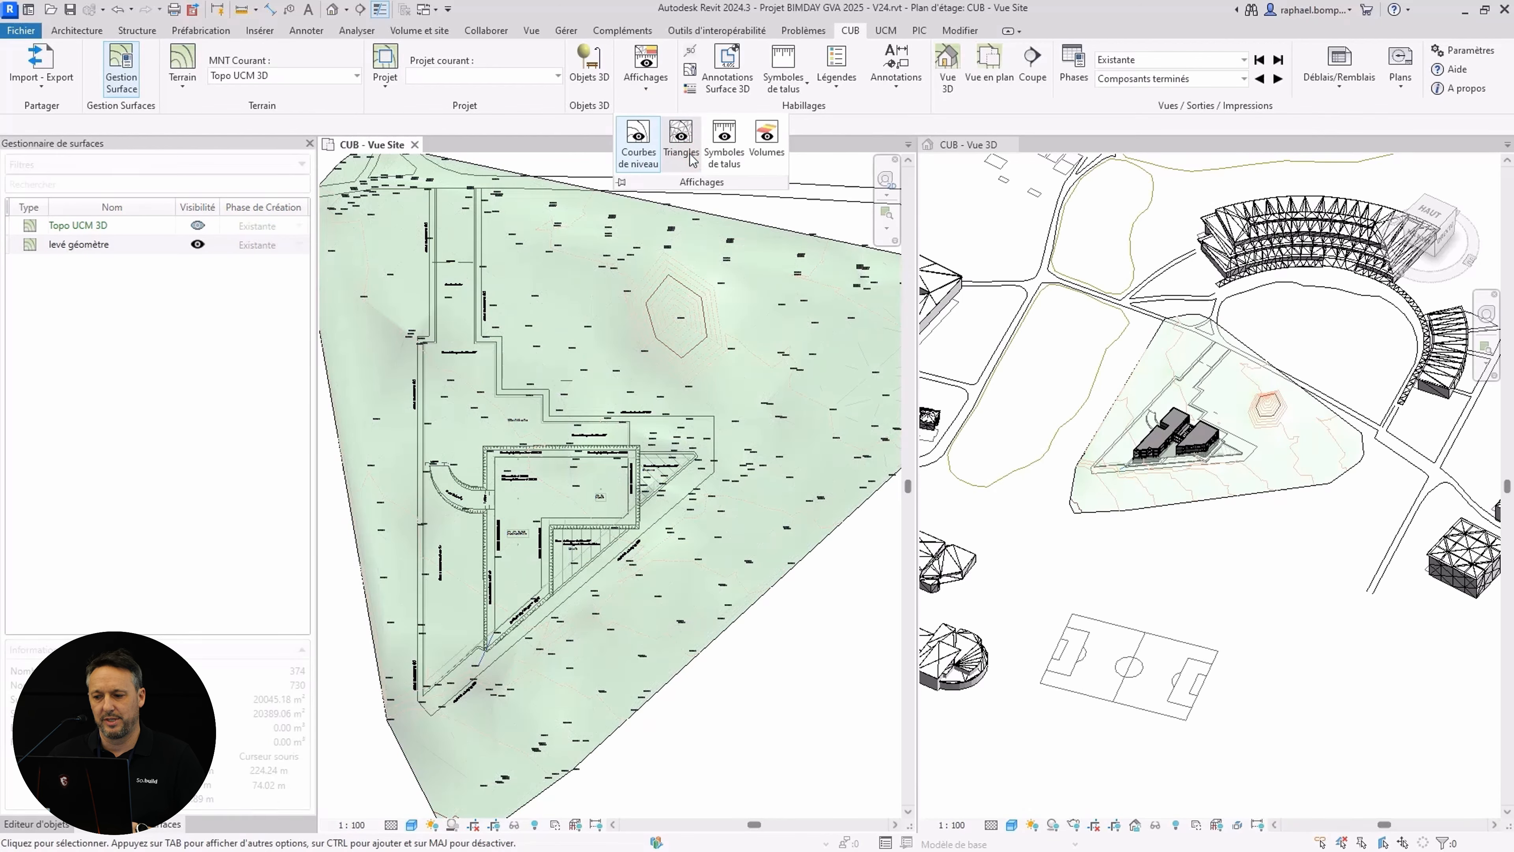
- Examine the terrain's hexagonal contours around the 384.53 spot height in the site plan and in the 3D view
scroll(659, 289, up, 8)
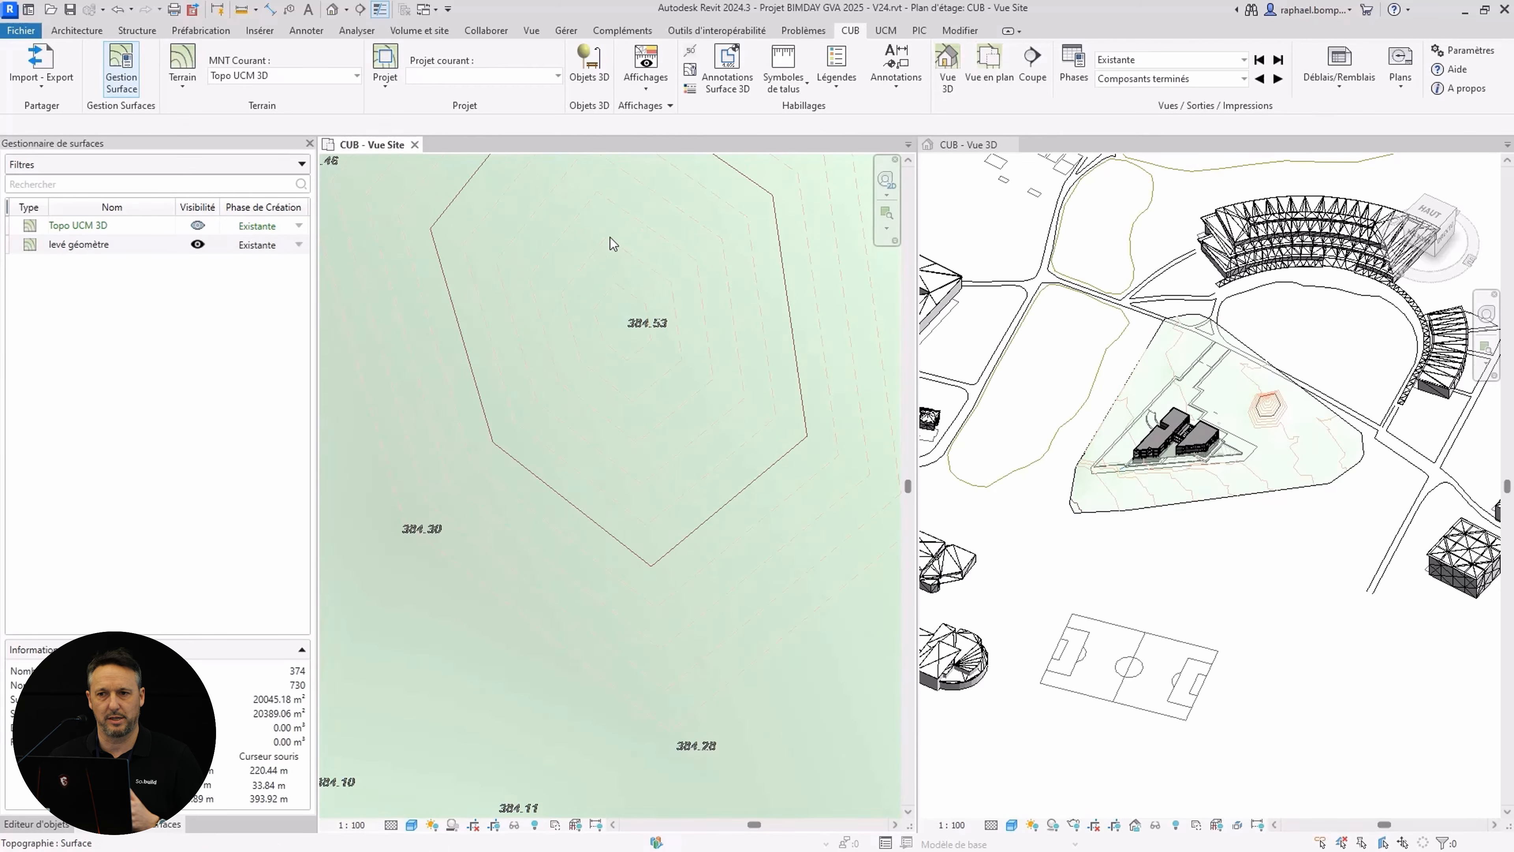
middle_drag(611, 237, 614, 355)
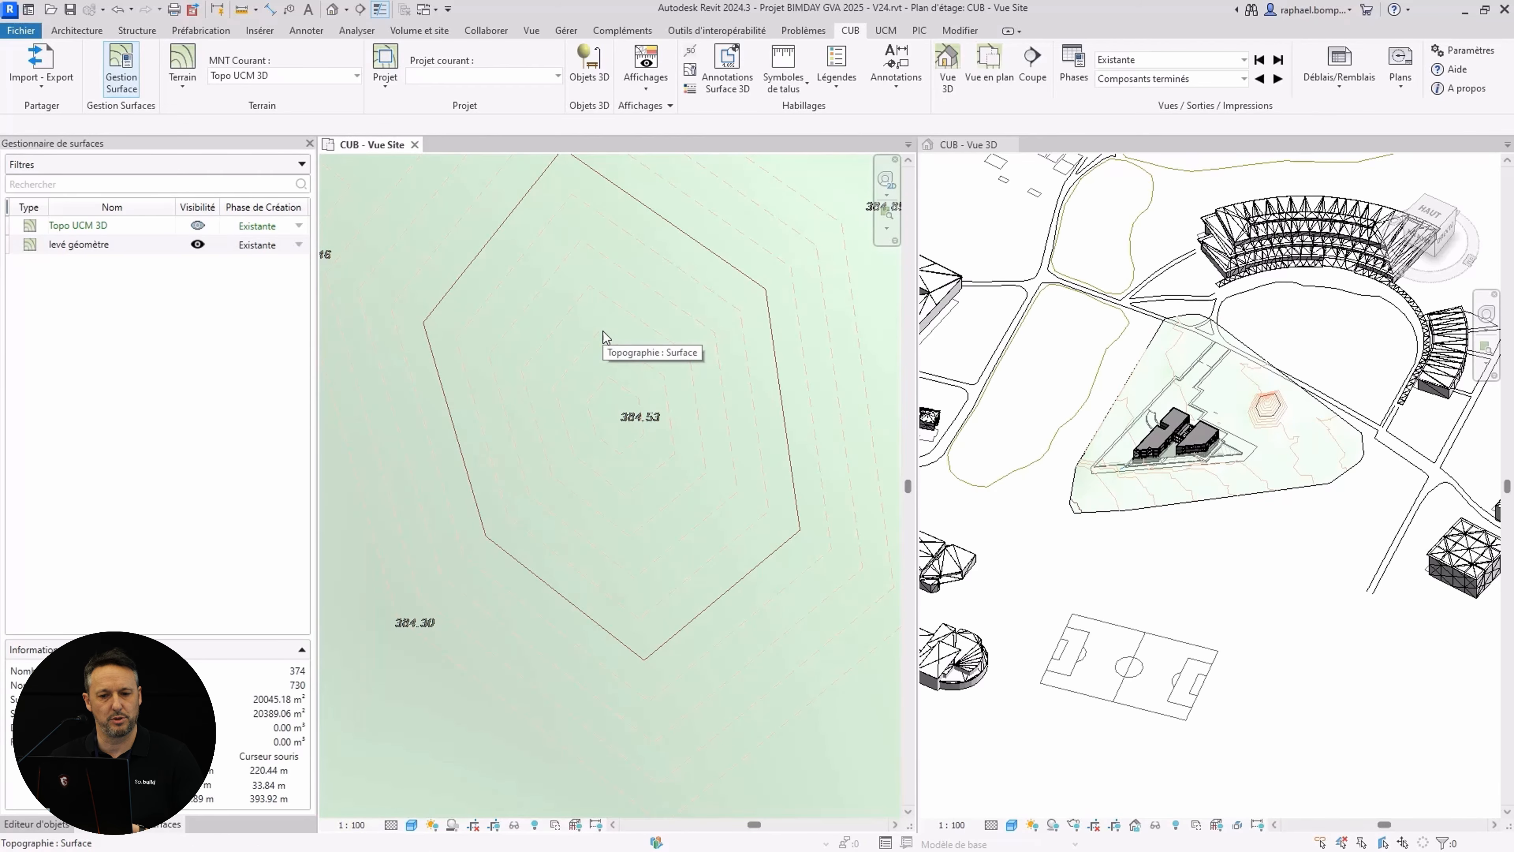
click(1216, 472)
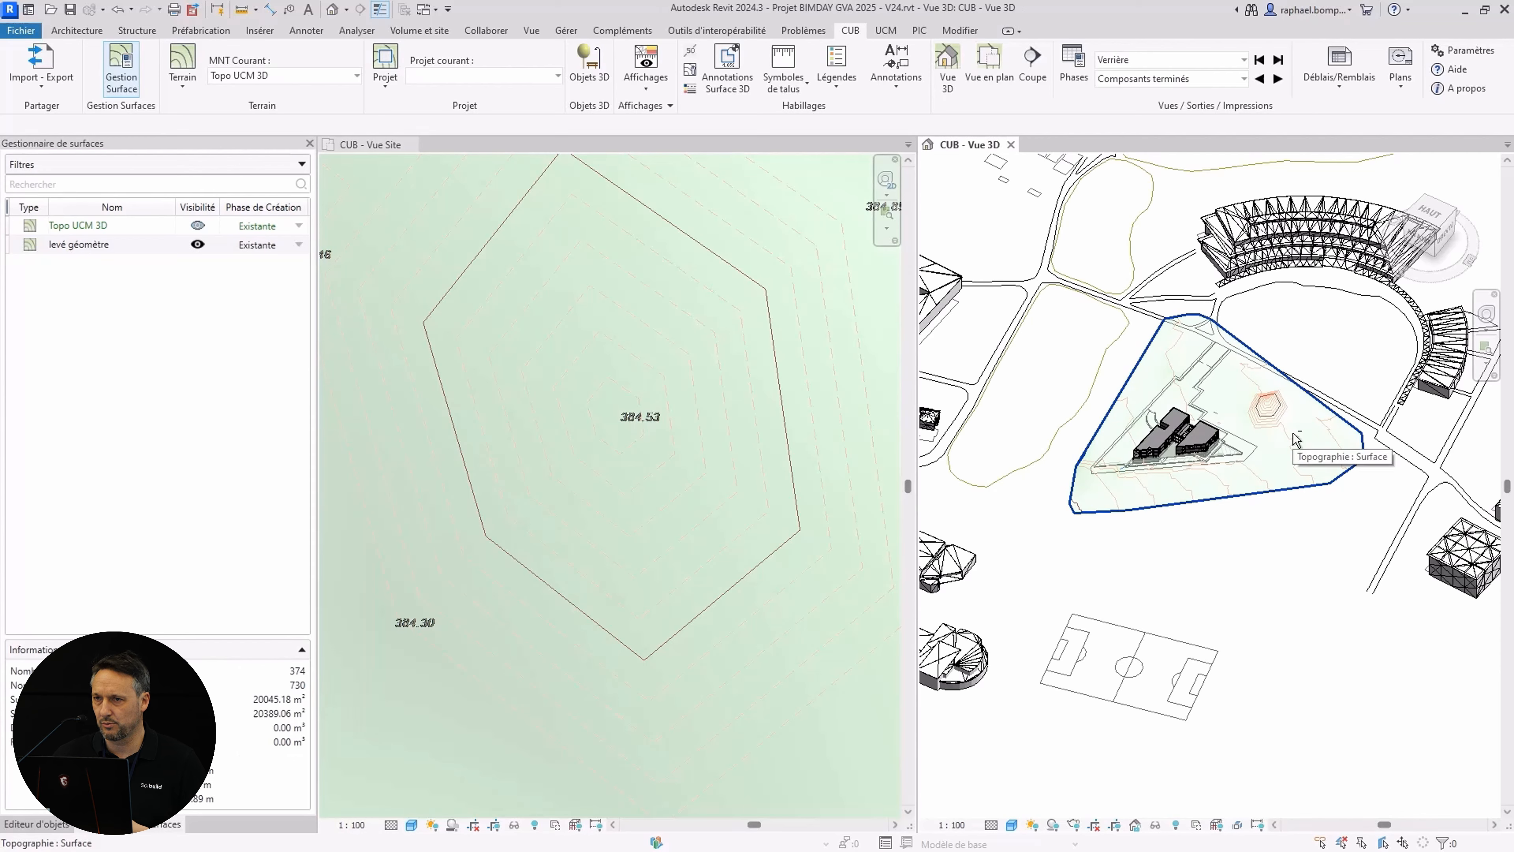
scroll(1284, 429, up, 4)
shift+middle_drag(1221, 528, 1478, 470)
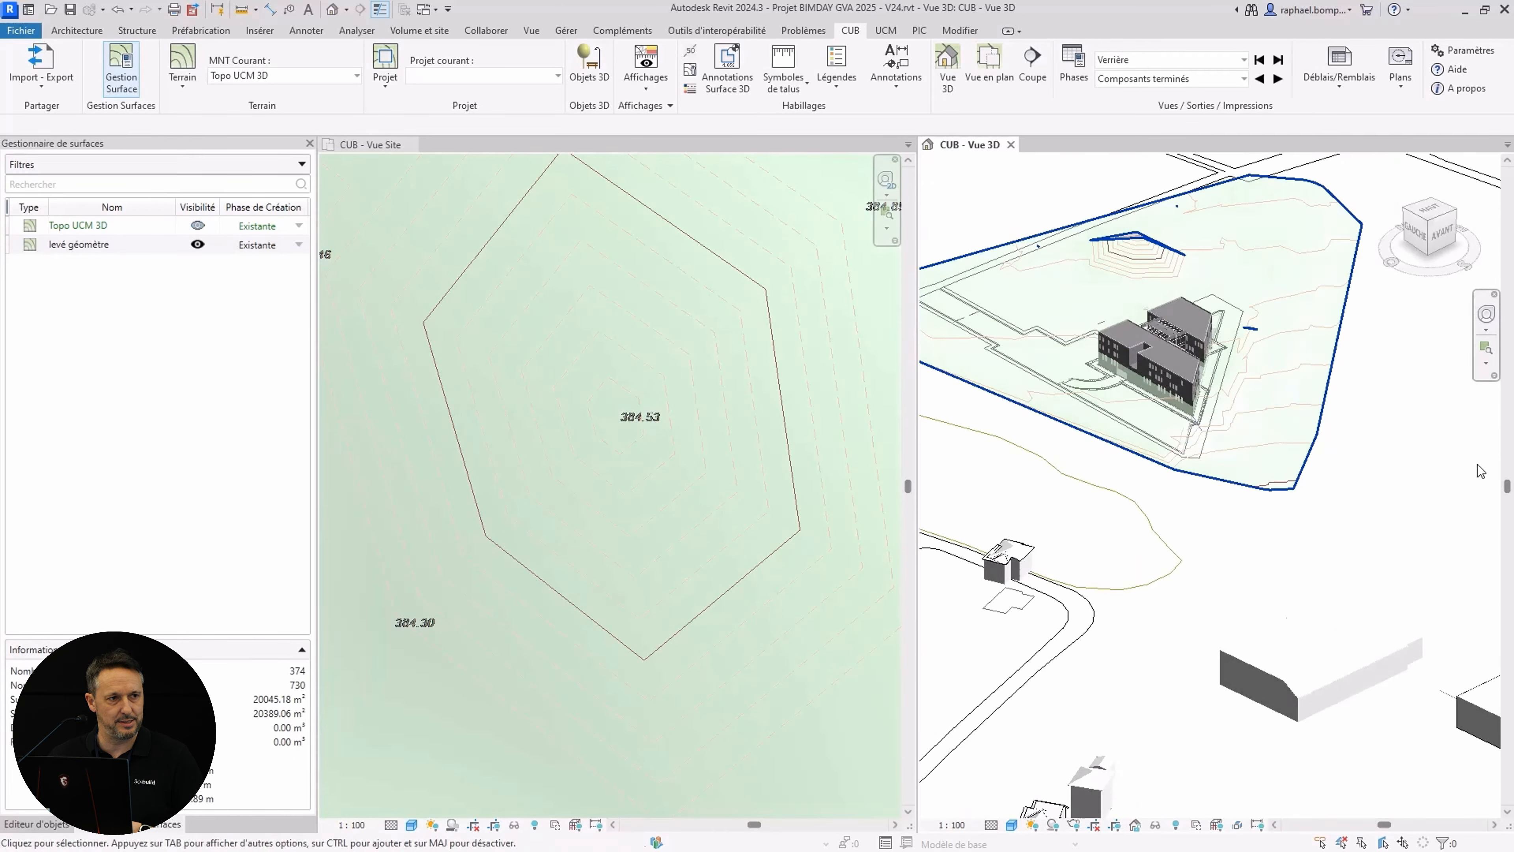
scroll(1157, 232, up, 3)
scroll(1163, 287, down, 1)
middle_drag(1168, 296, 1270, 400)
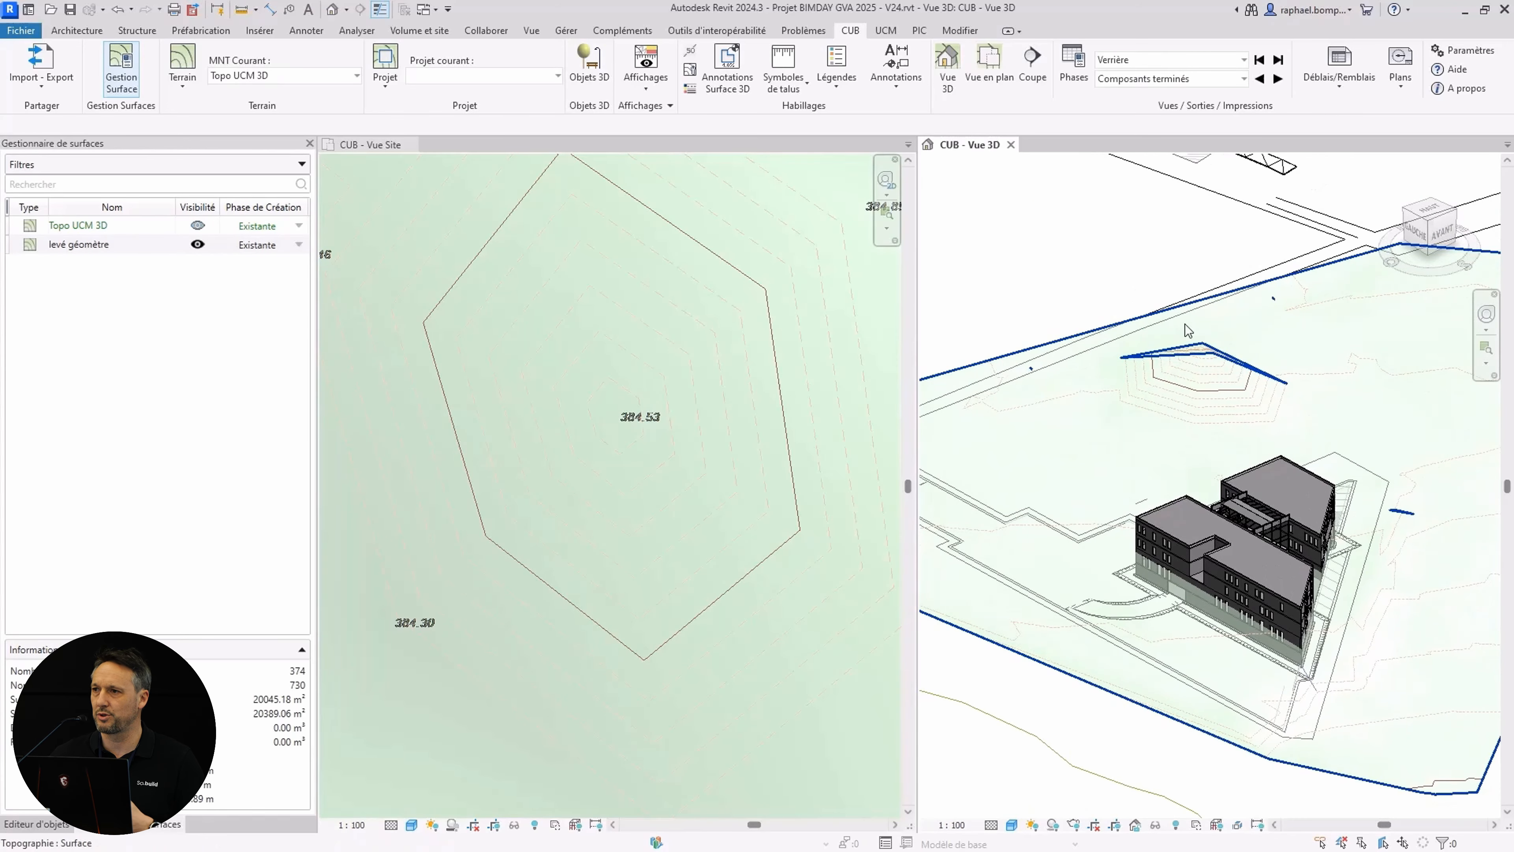
- Open the levé géomètre surface for editing and sort its interior points by descending Z
right_click(82, 245)
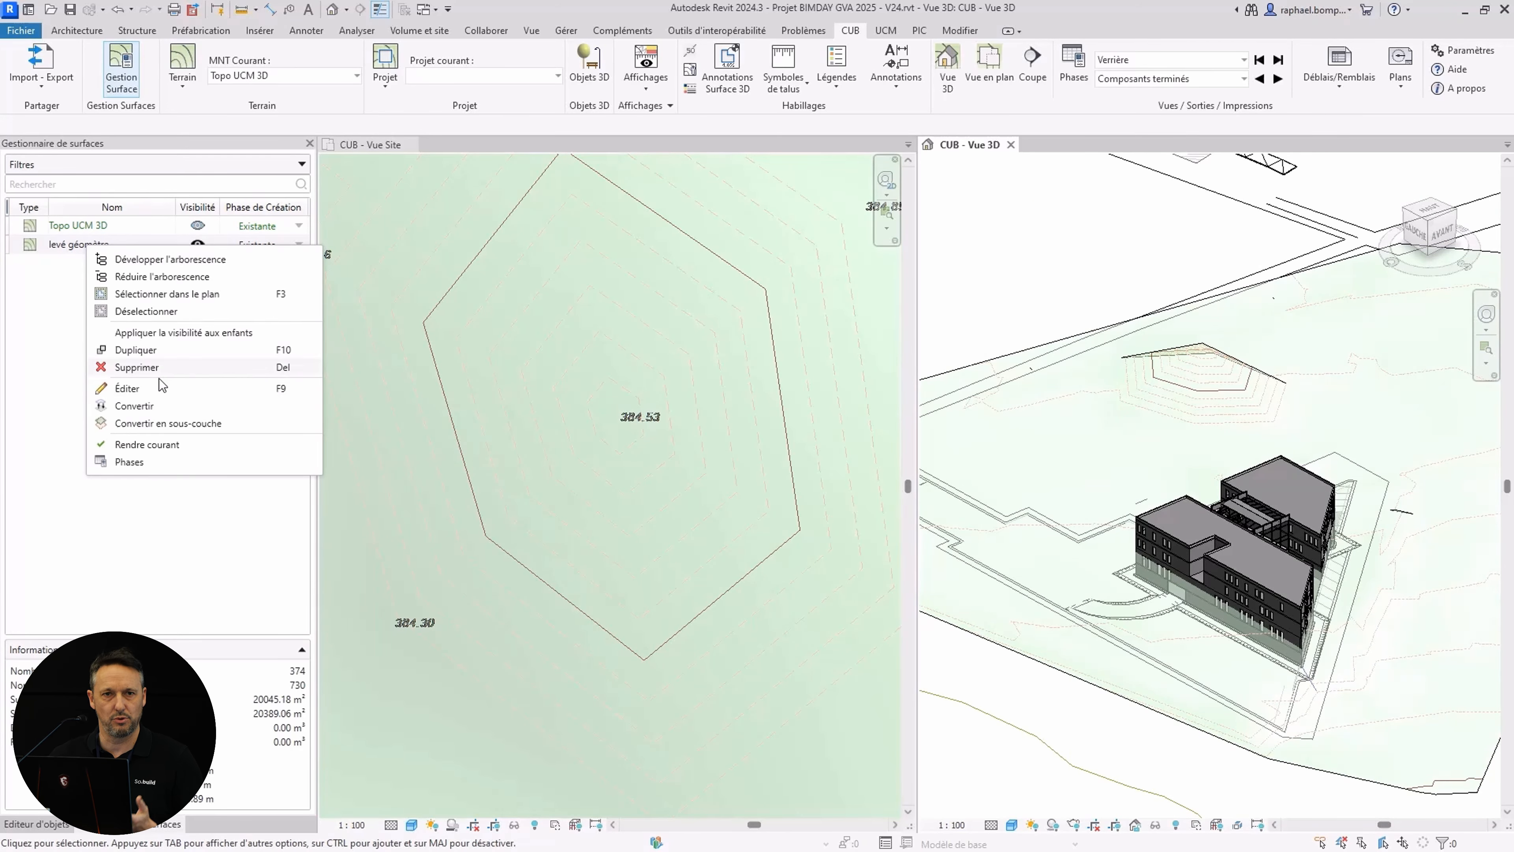
click(154, 390)
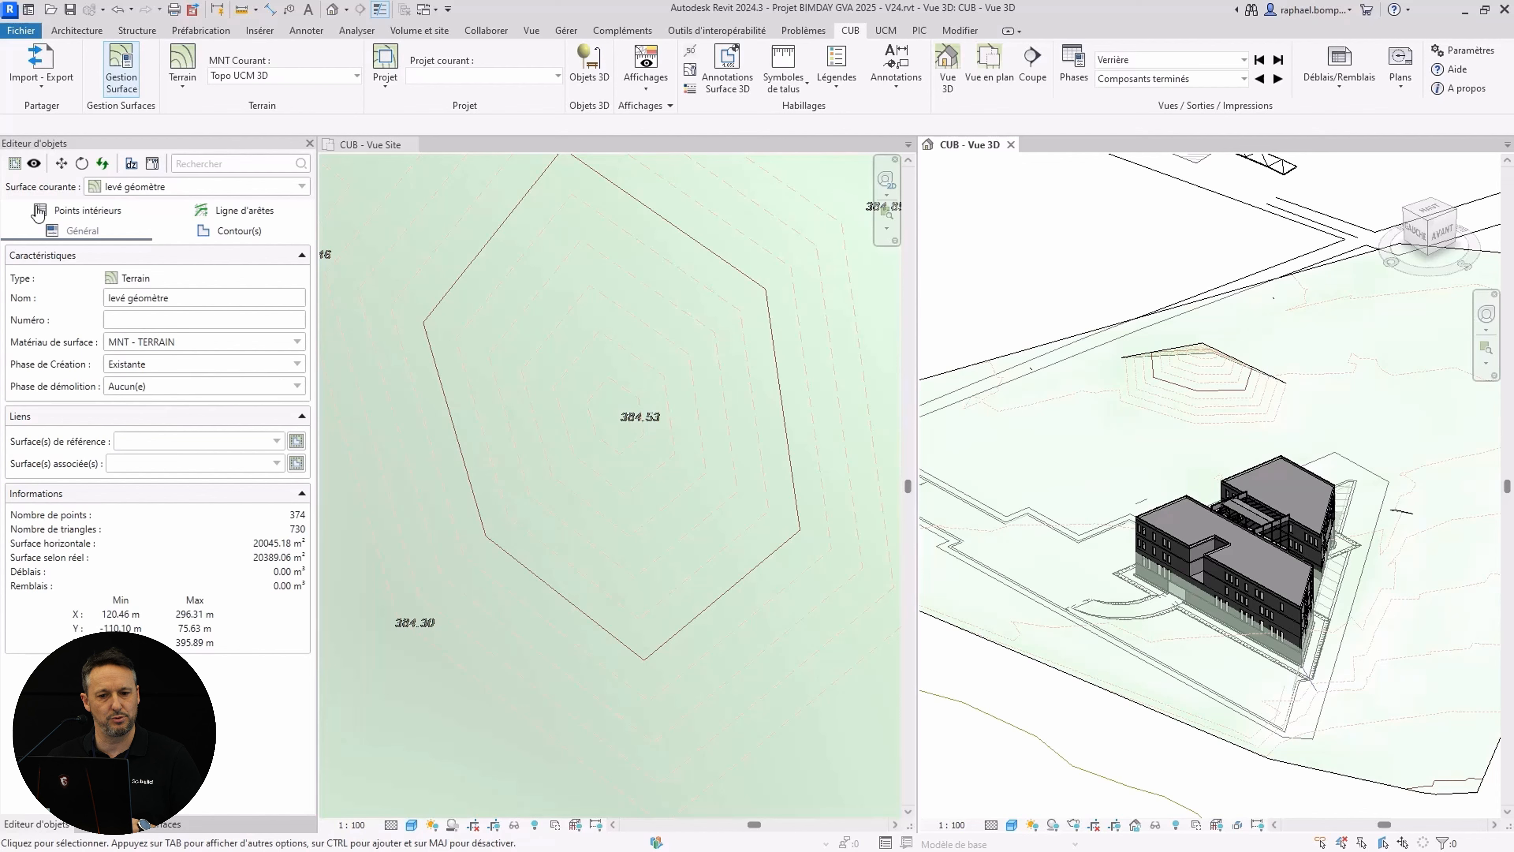
click(88, 211)
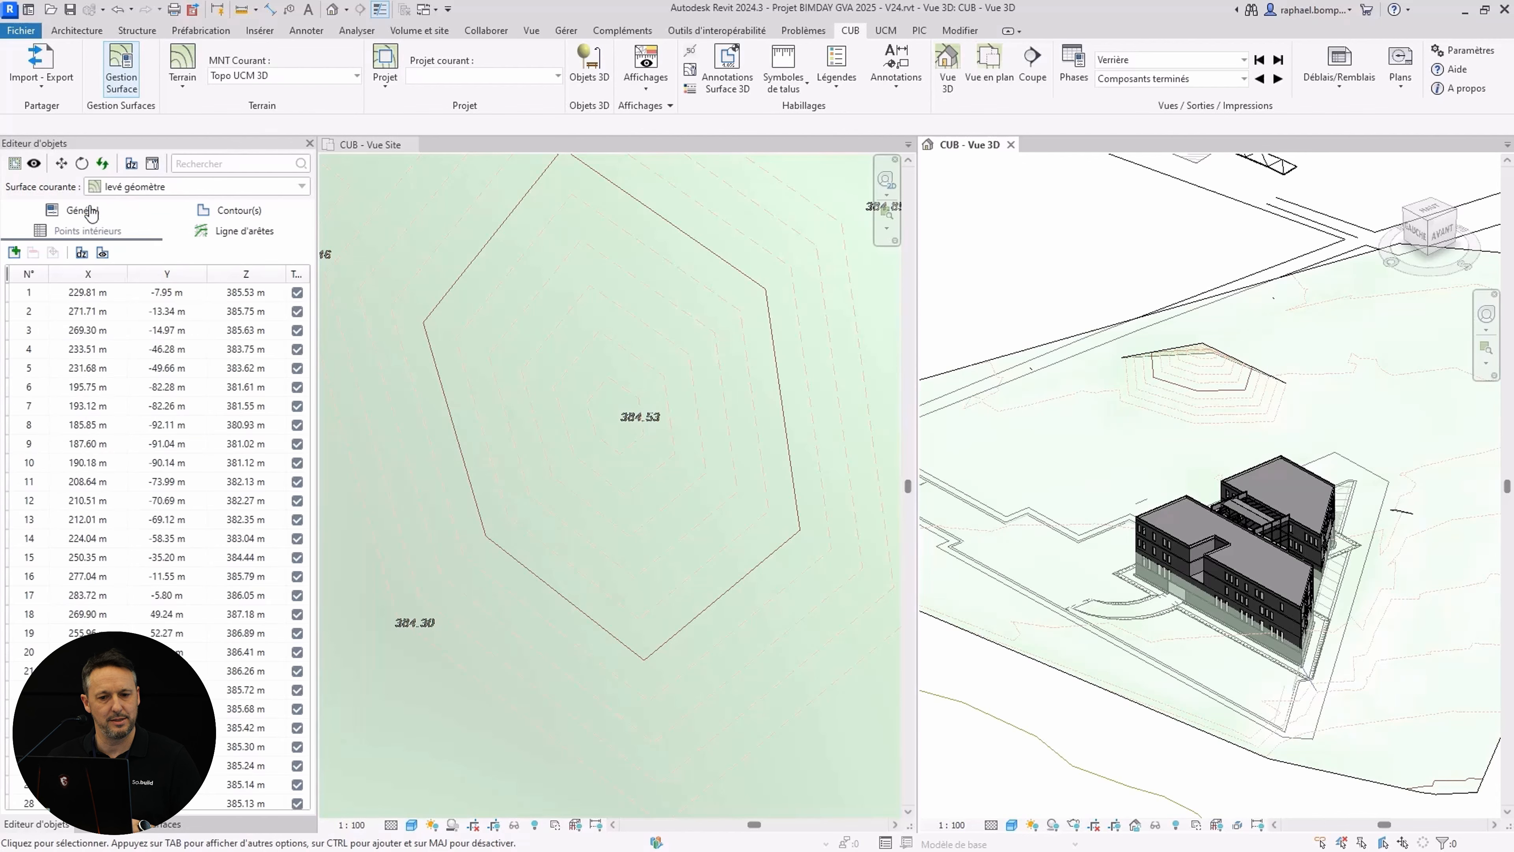
click(256, 276)
click(256, 276)
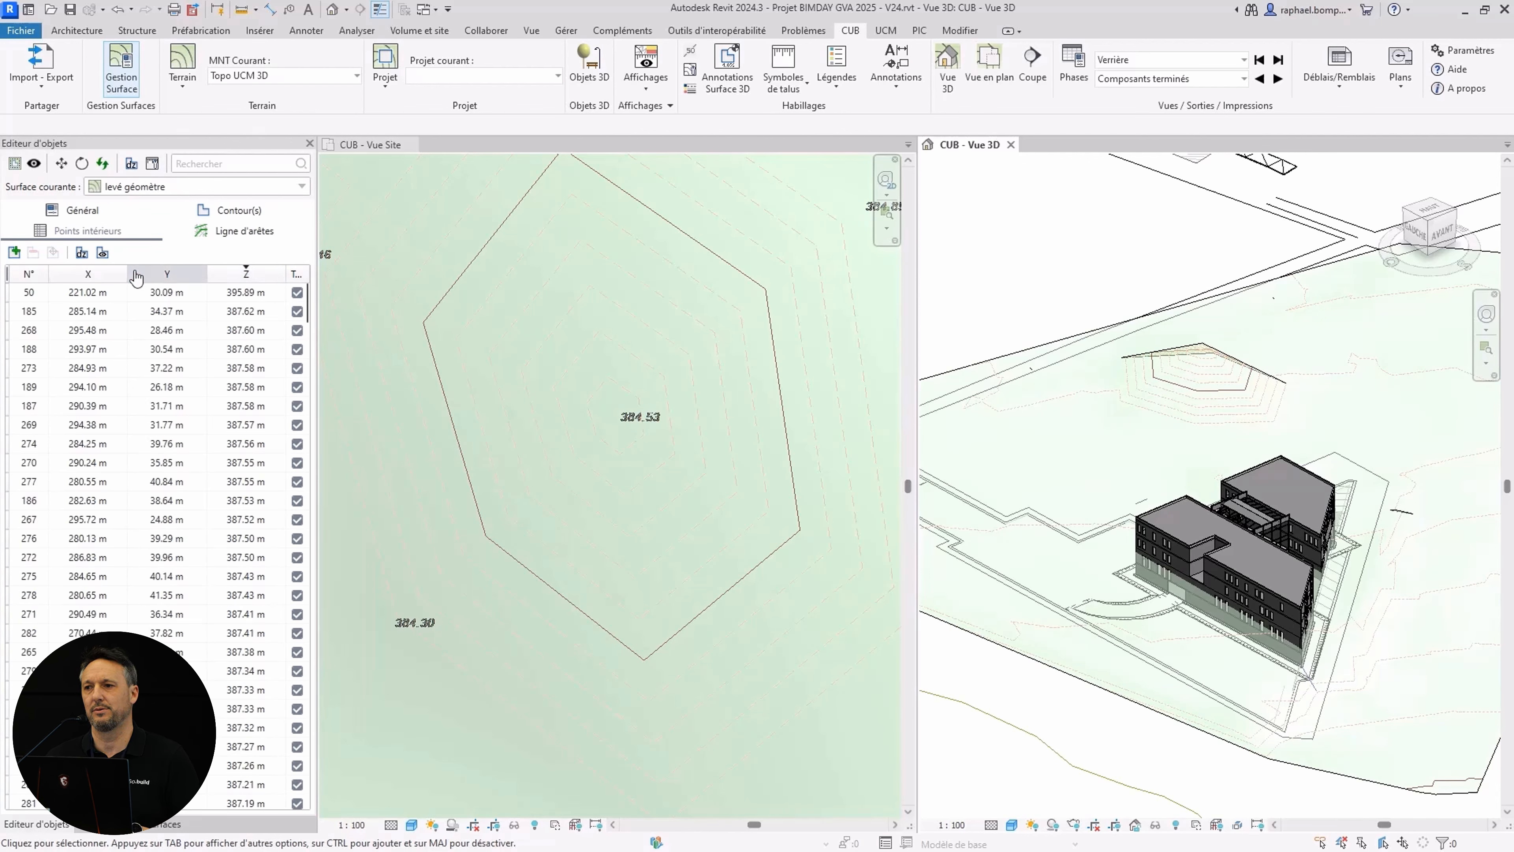
- Delete interior point 50 from the levé géomètre surface
click(29, 292)
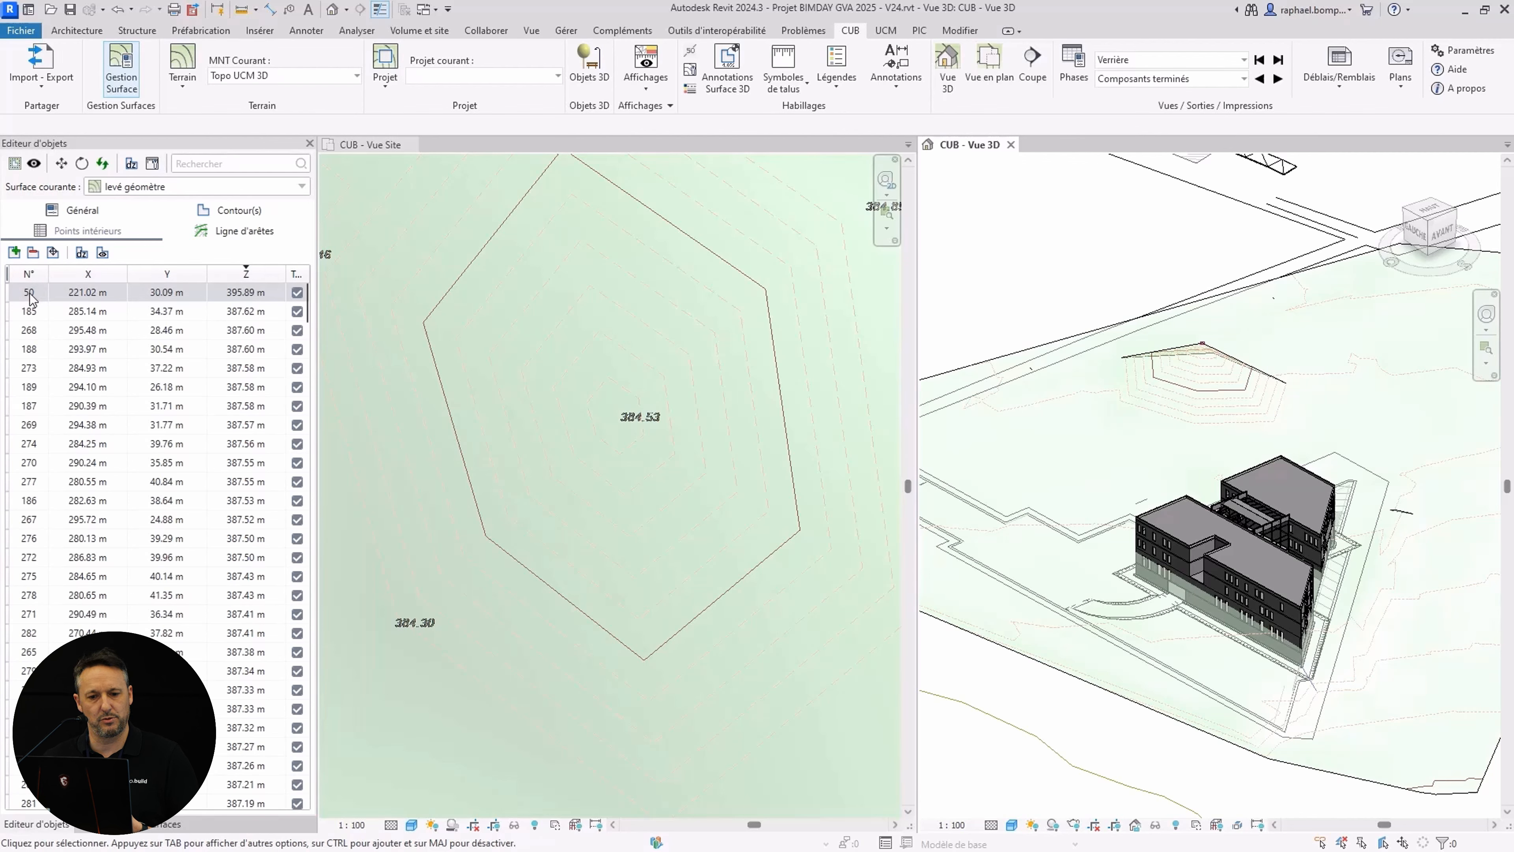
right_click(35, 294)
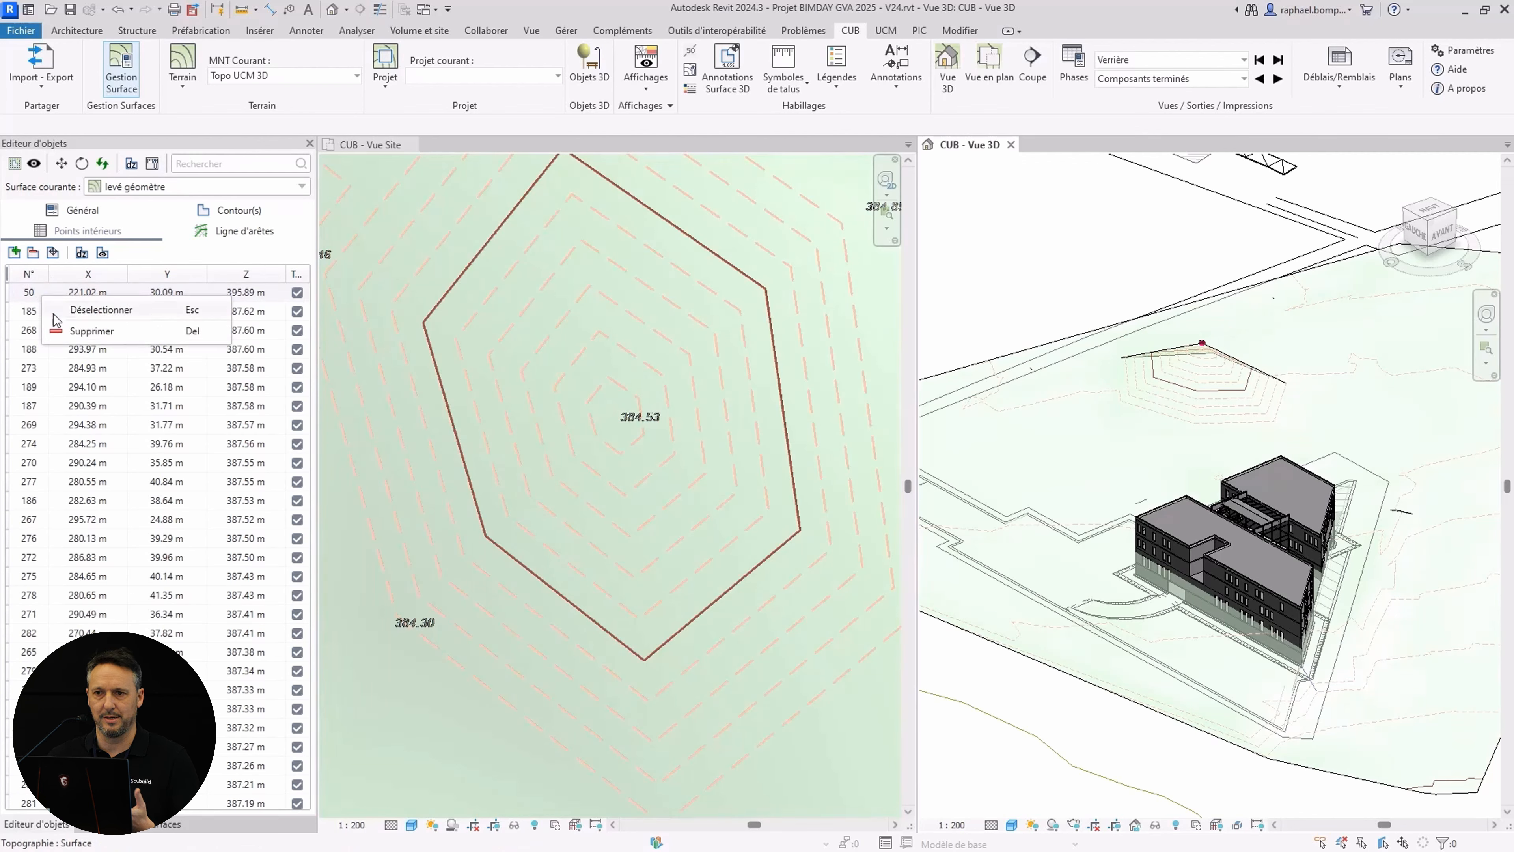
click(91, 331)
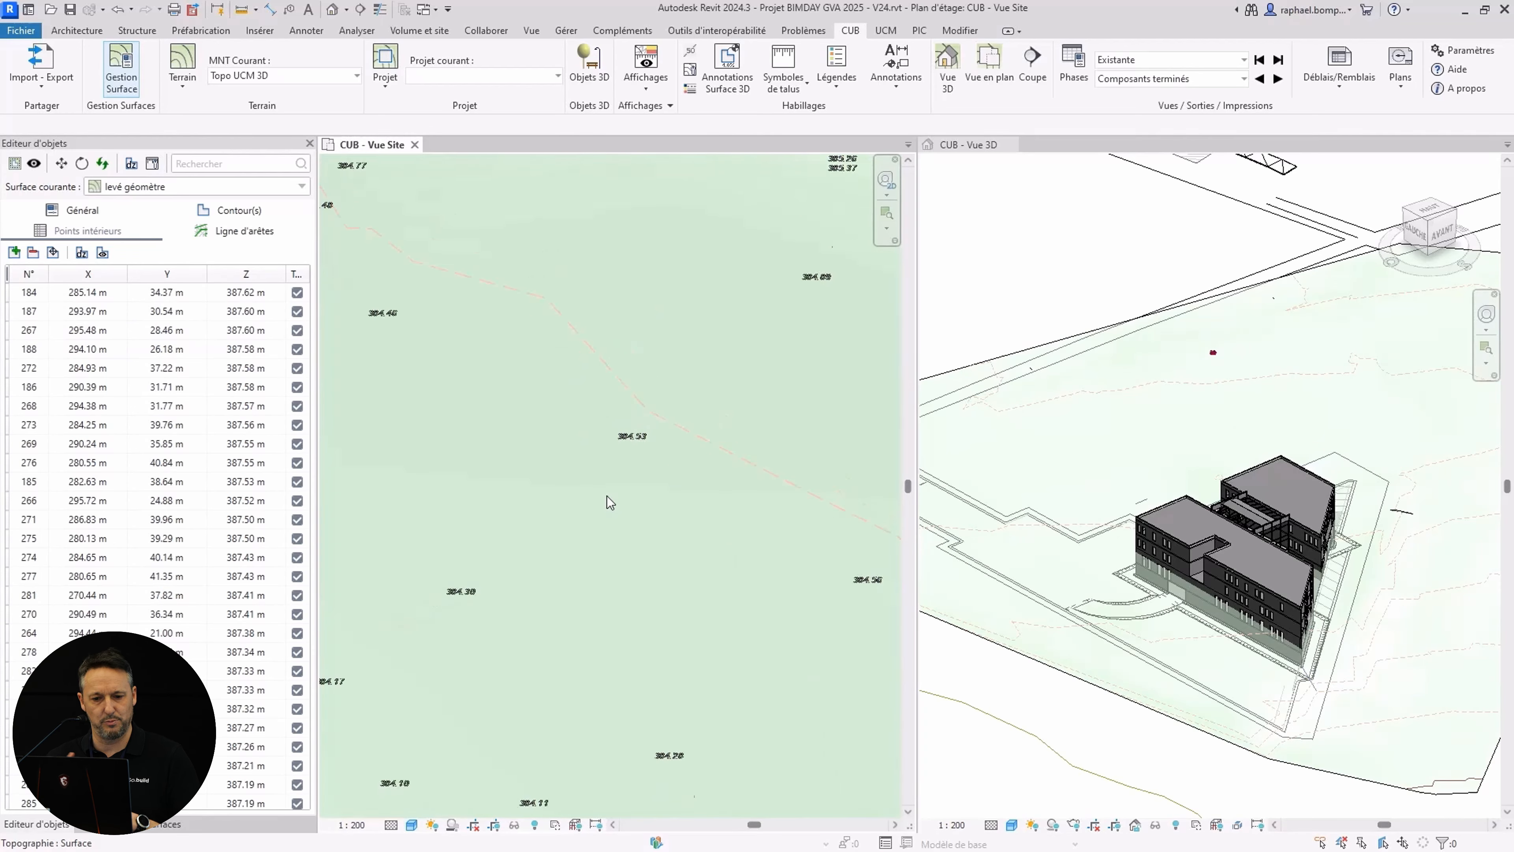
- Look over the whole levé géomètre terrain in the site plan and open the display options
scroll(607, 496, down, 5)
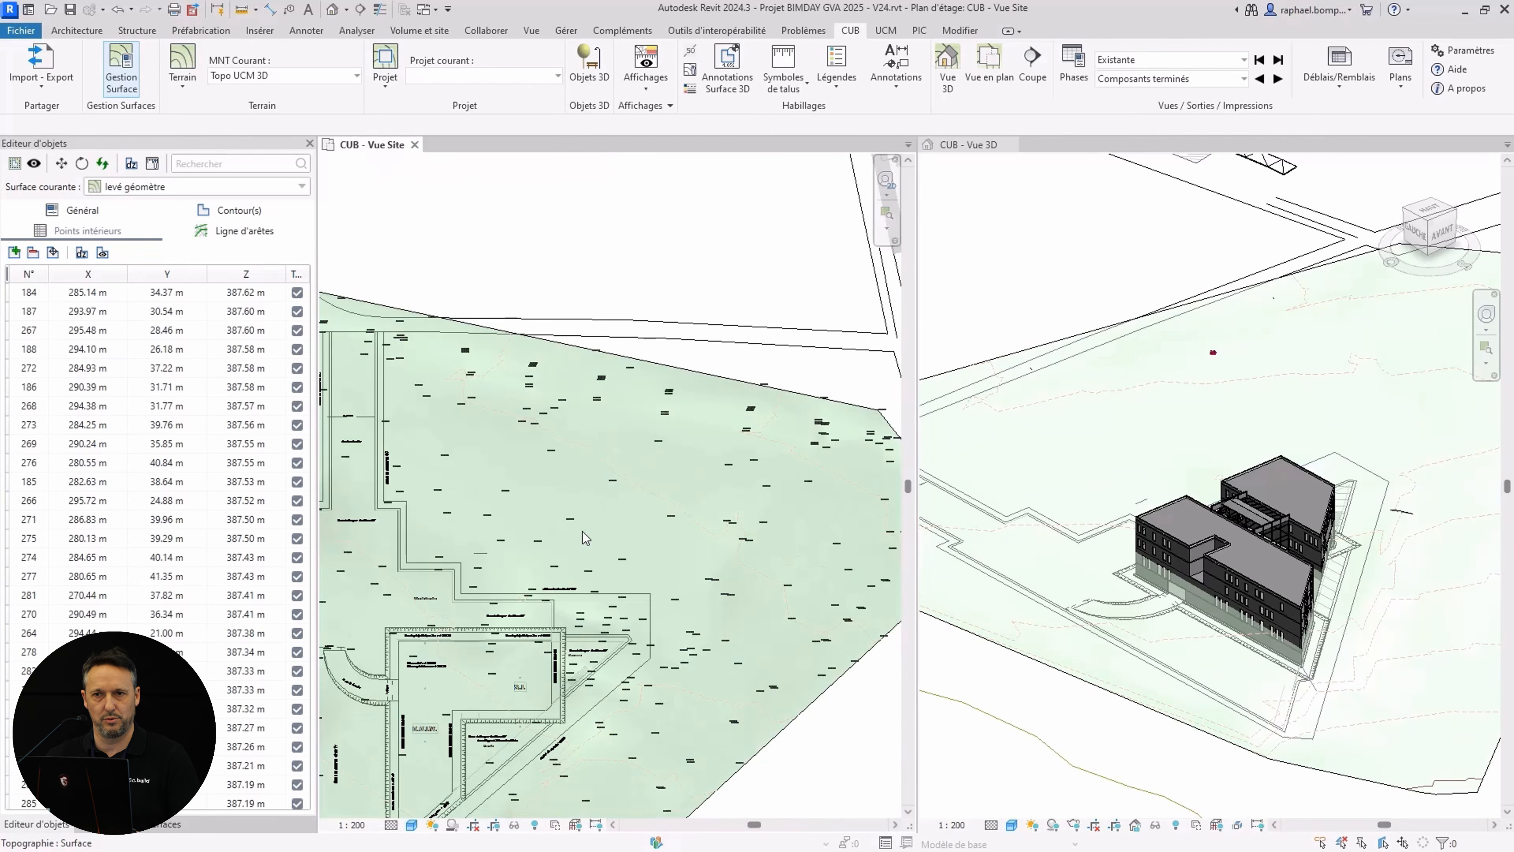
middle_drag(710, 359, 848, 207)
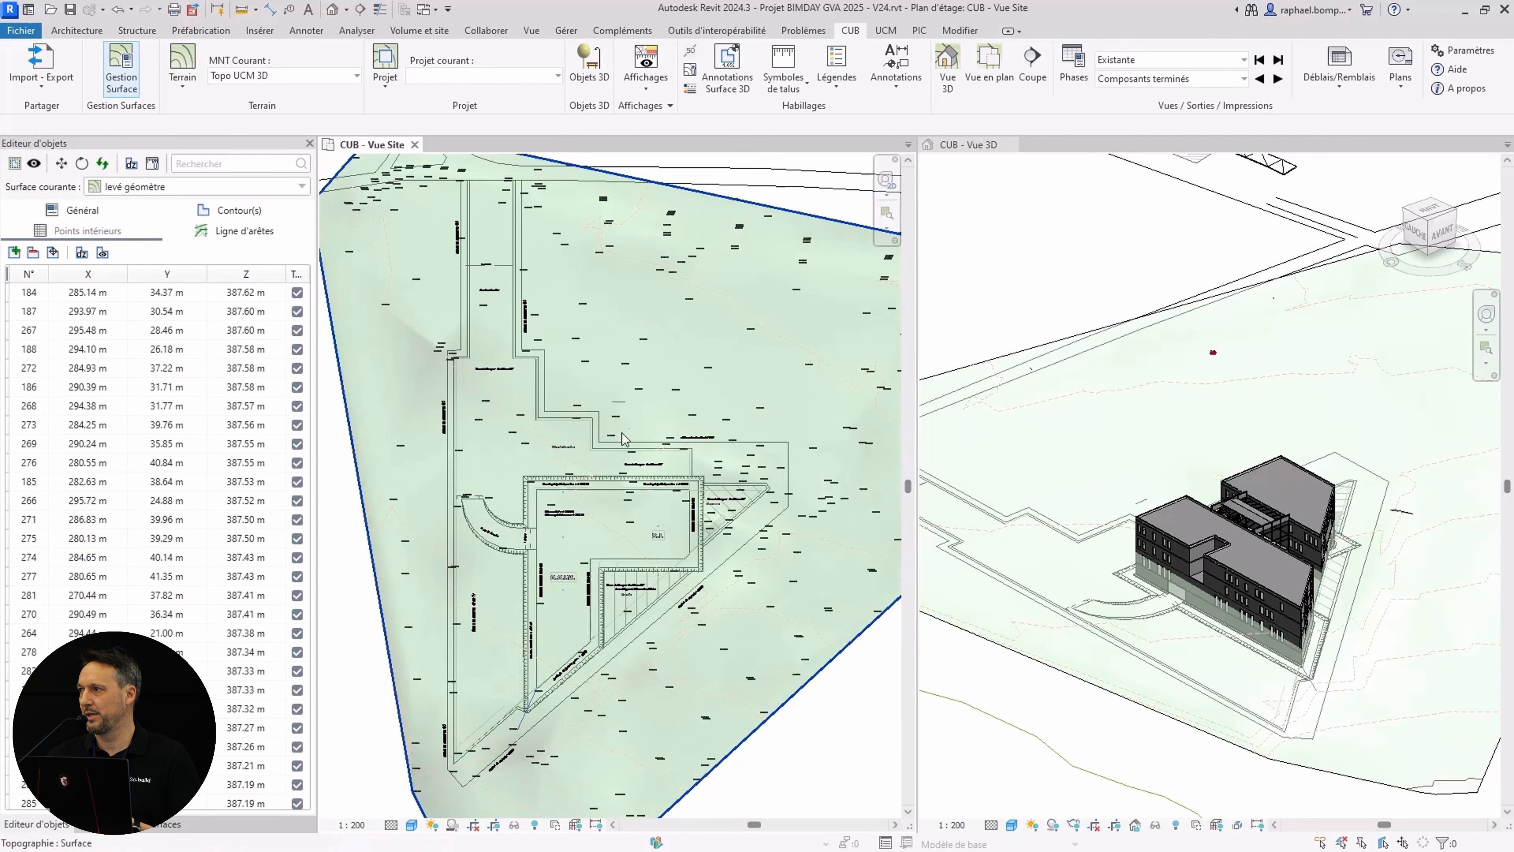
click(670, 105)
click(683, 143)
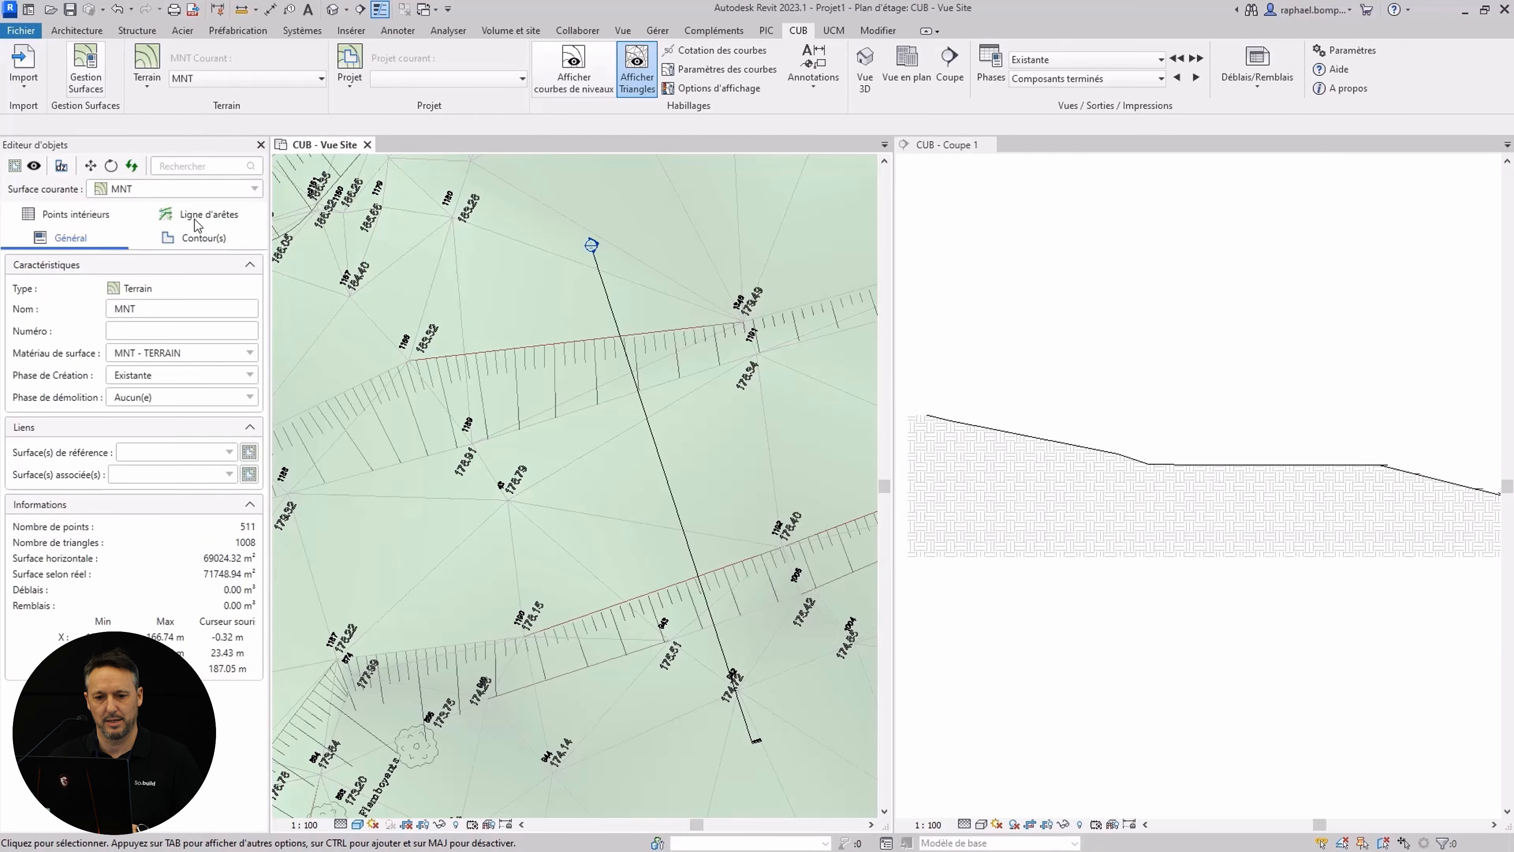
- Start a breakline for the MNT surface and pick the chained crest line of the upper embankment
click(195, 217)
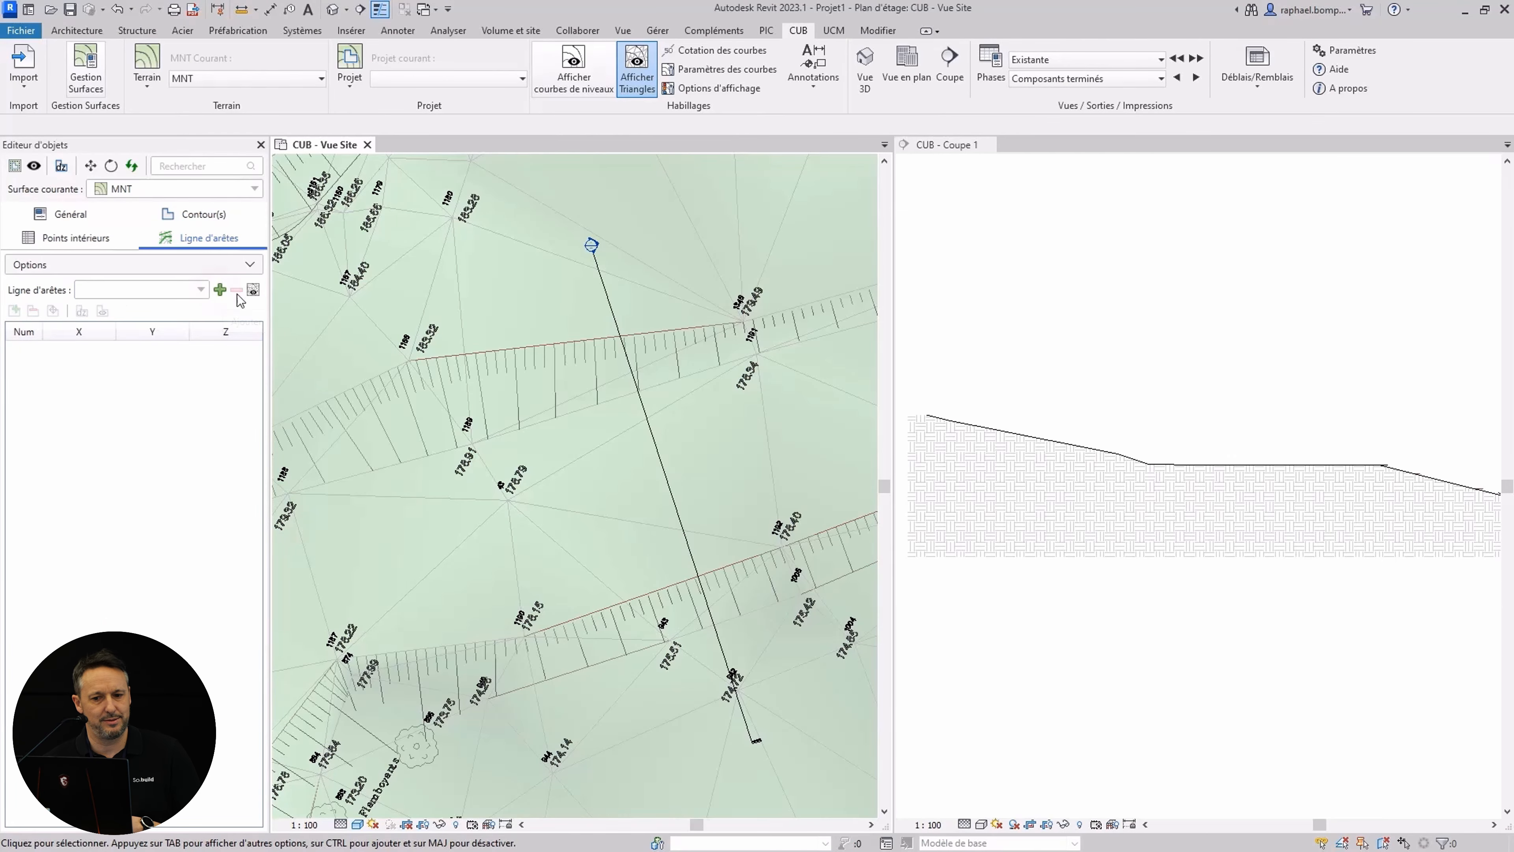
middle_drag(483, 440, 492, 442)
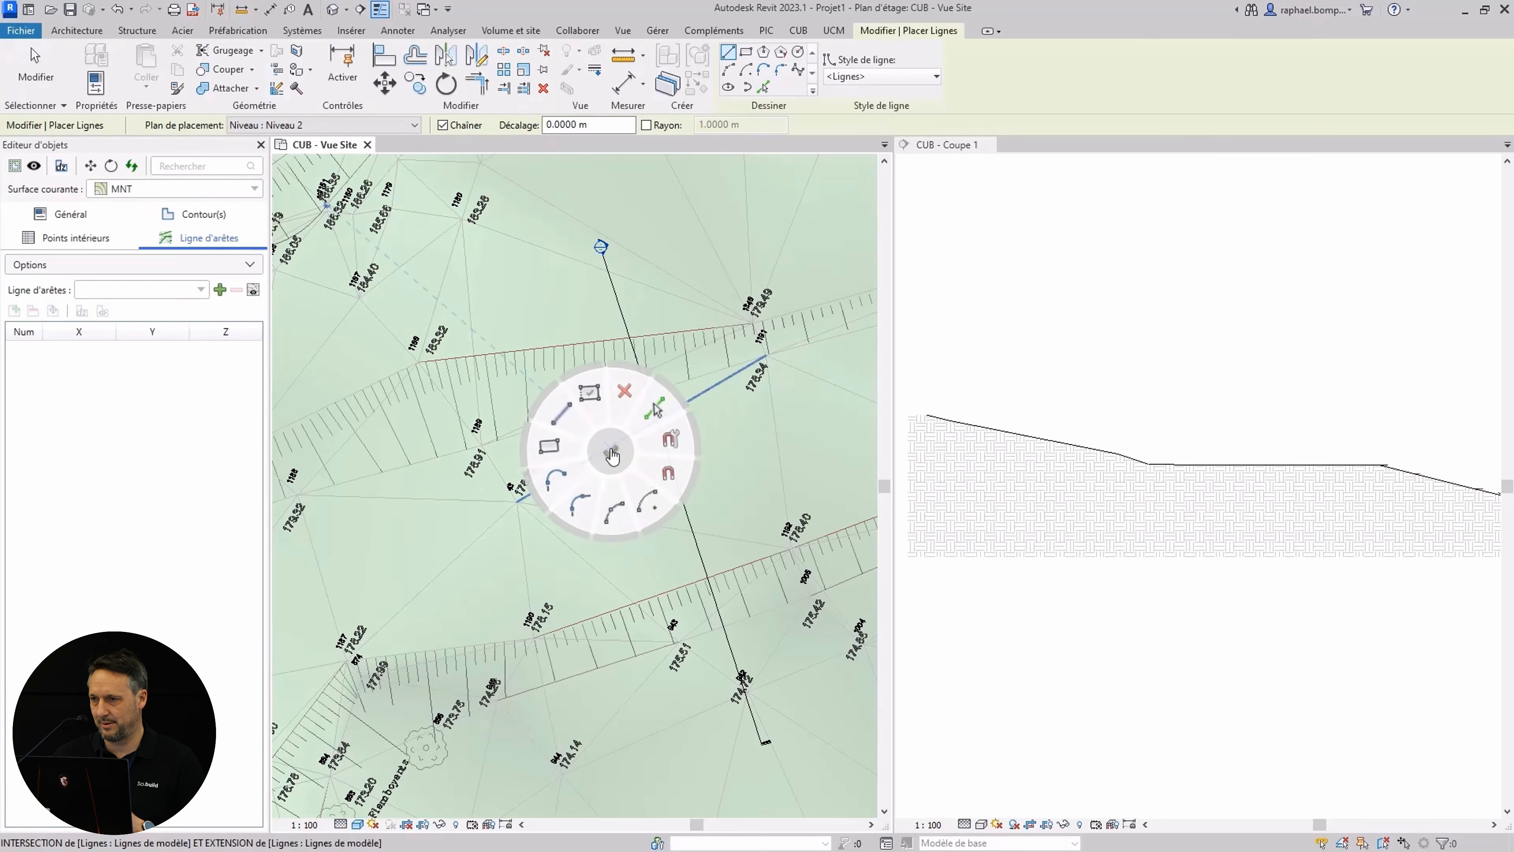
click(660, 408)
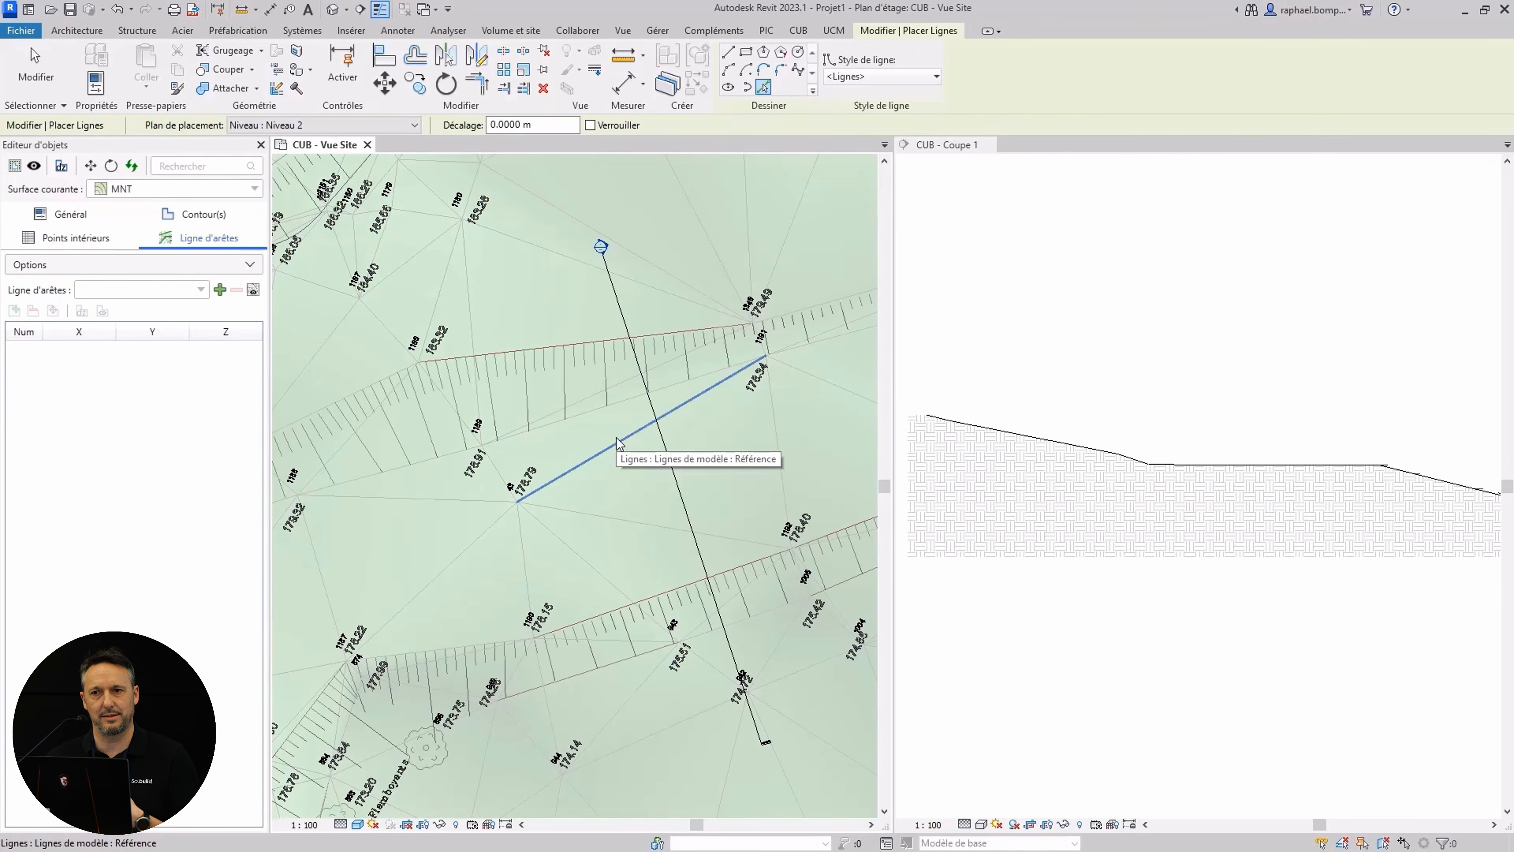
key(Tab)
click(570, 343)
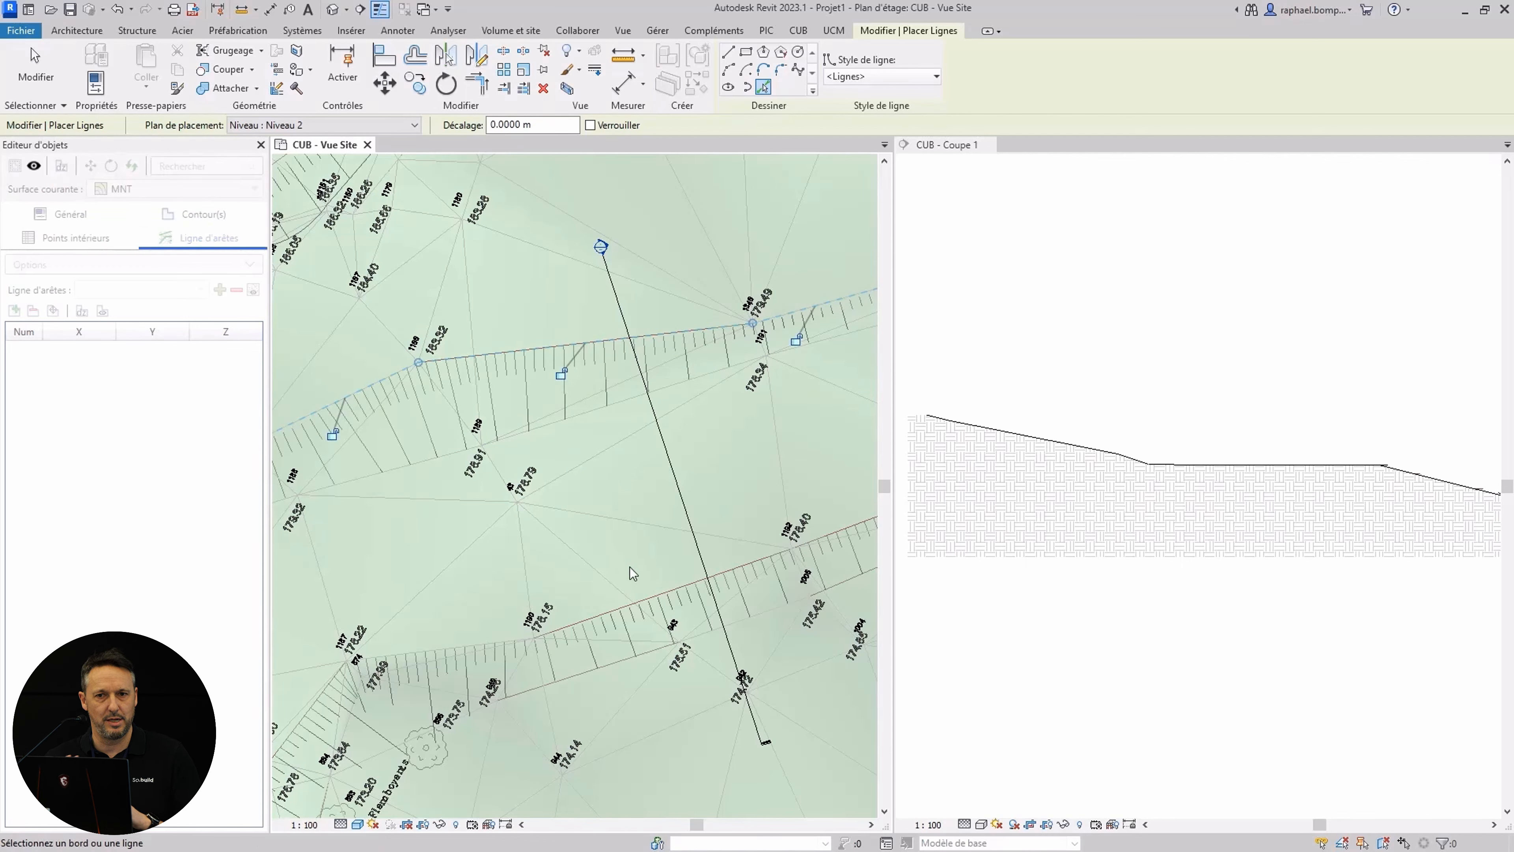
- Pick the chained lines of the lower embankment as a further breakline and end the line picking
key(Tab)
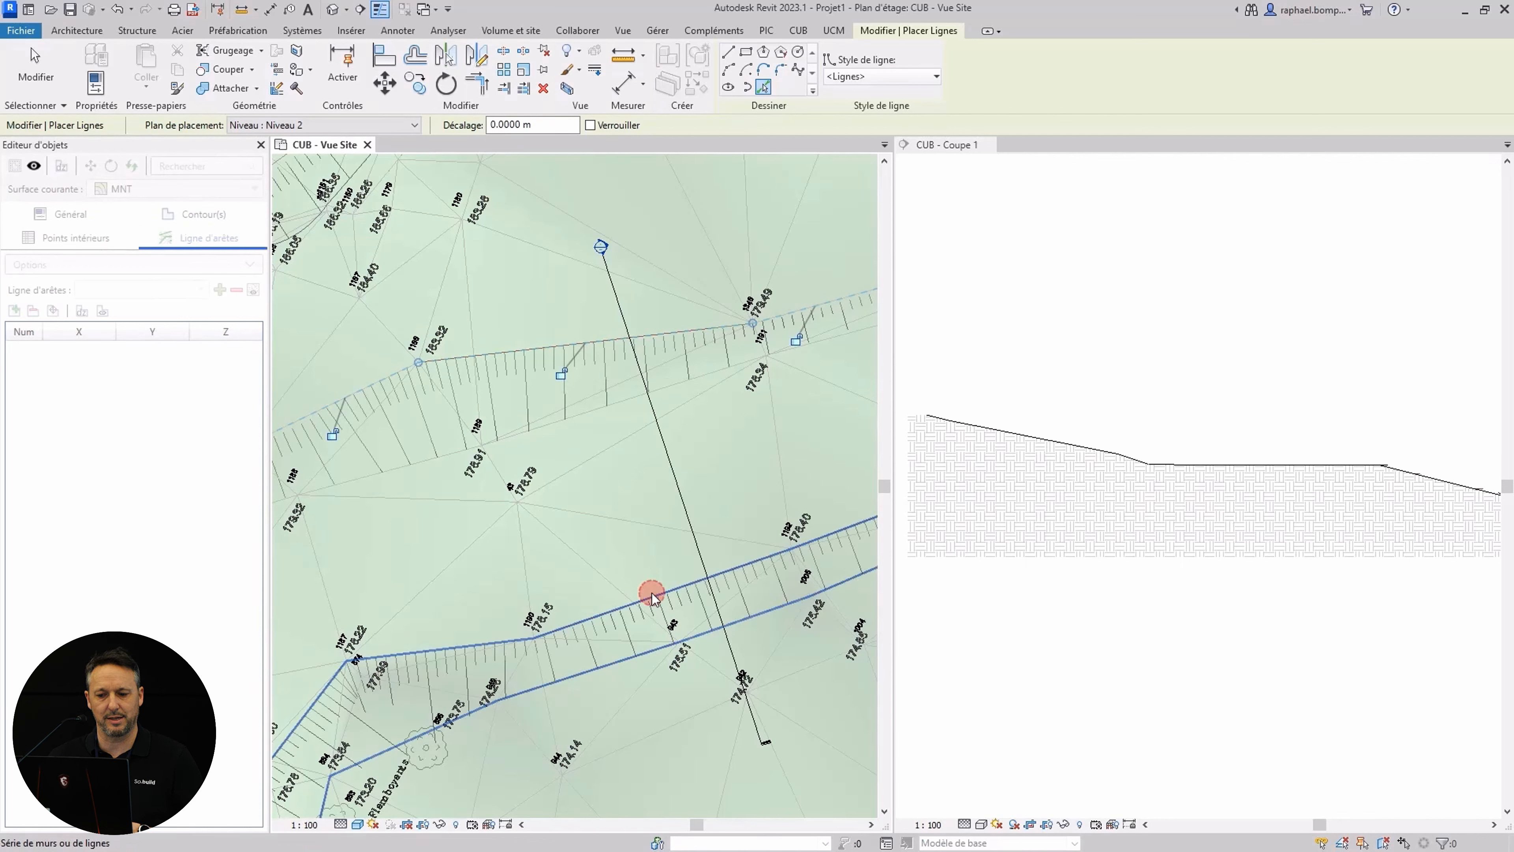
click(652, 597)
key(Escape)
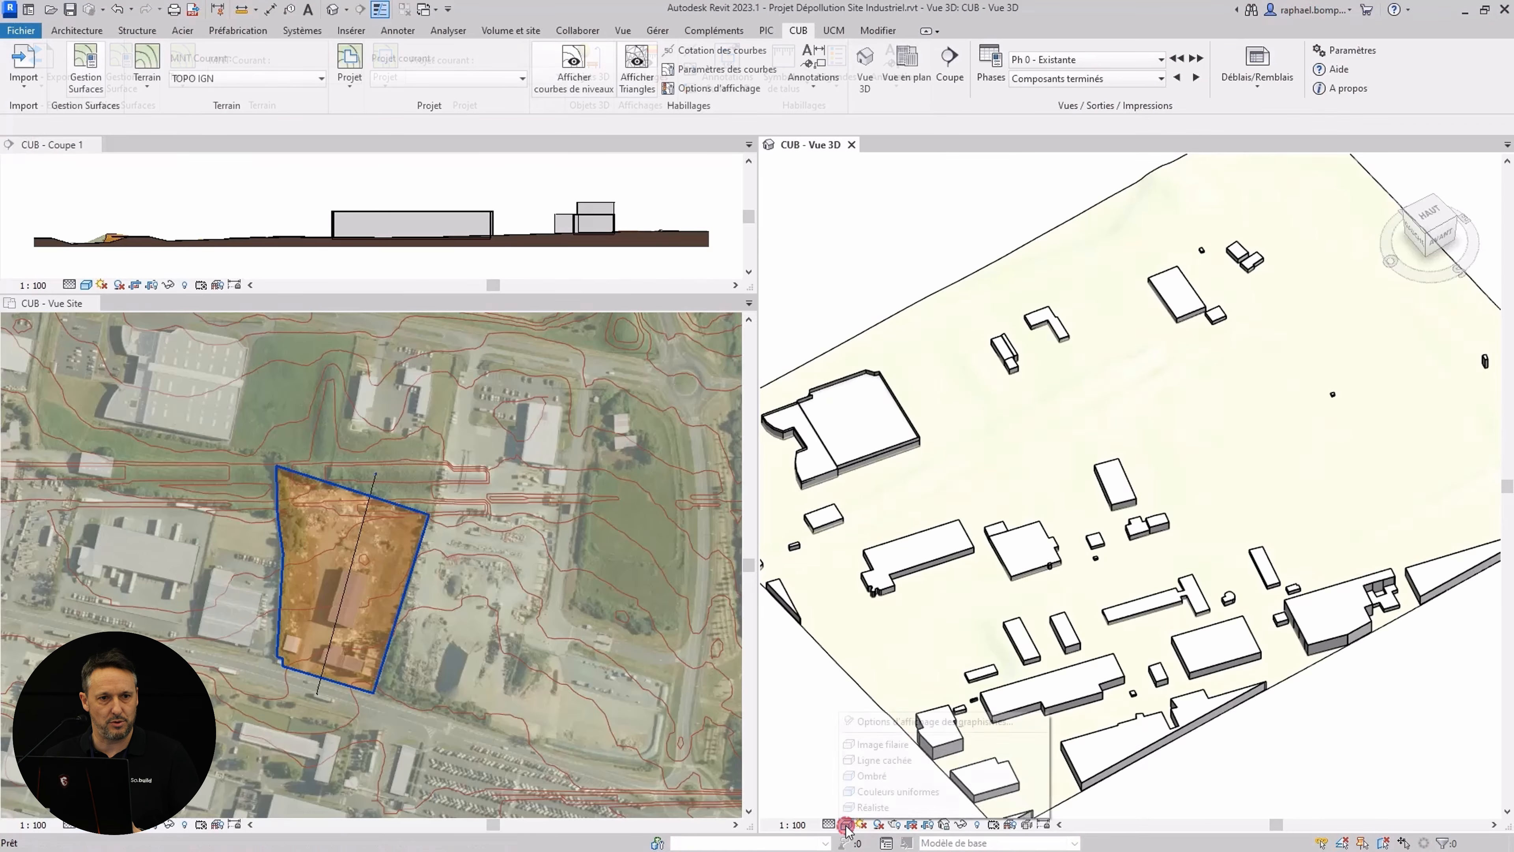
- Display the 3D view in the Réaliste visual style and step forward through the project phases from Ph 0 - Existante
click(845, 825)
click(825, 771)
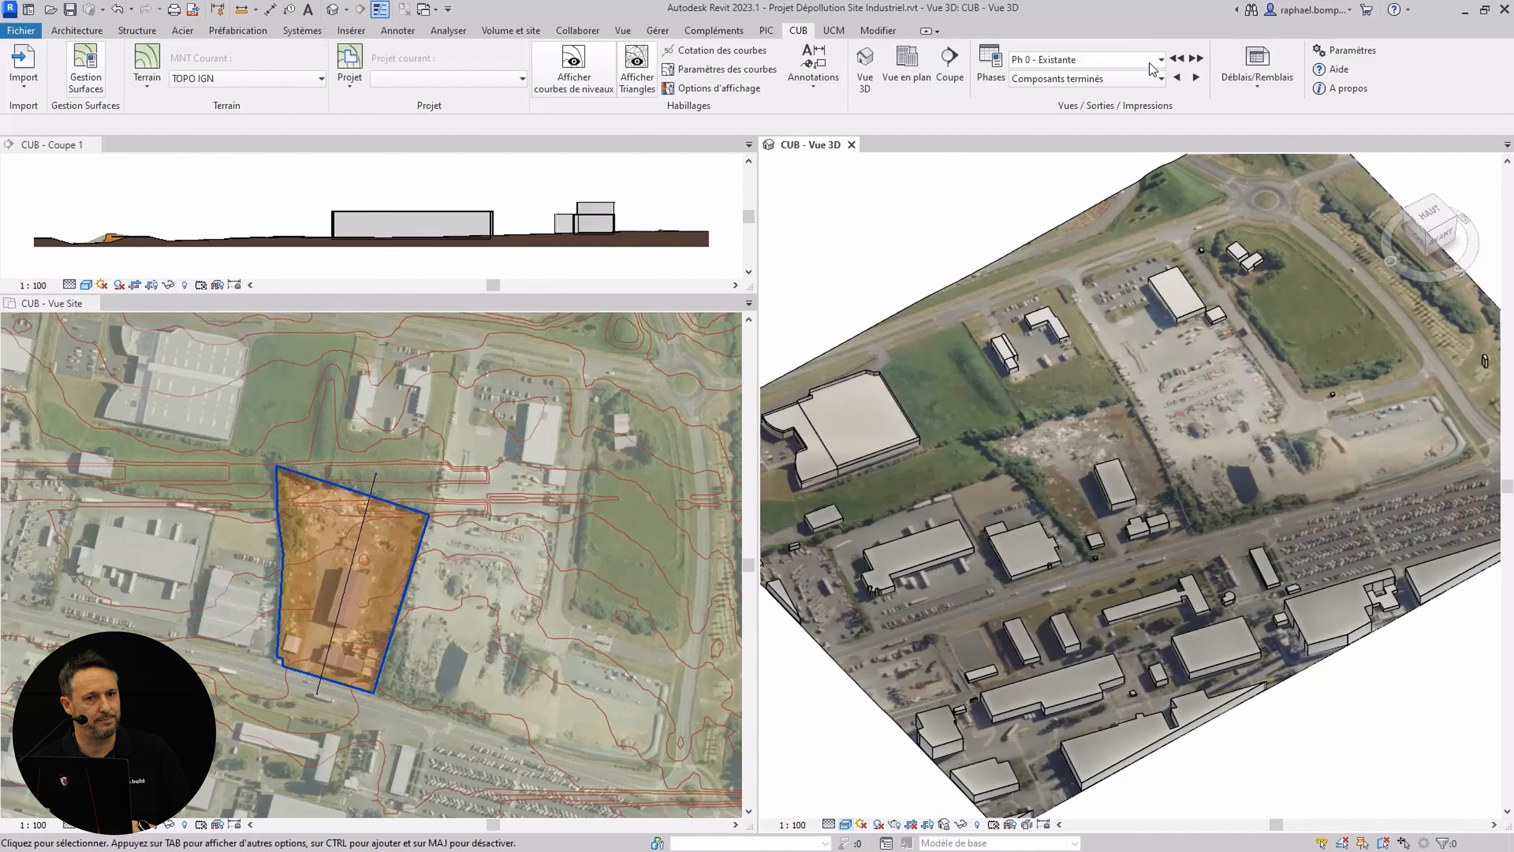
click(1149, 63)
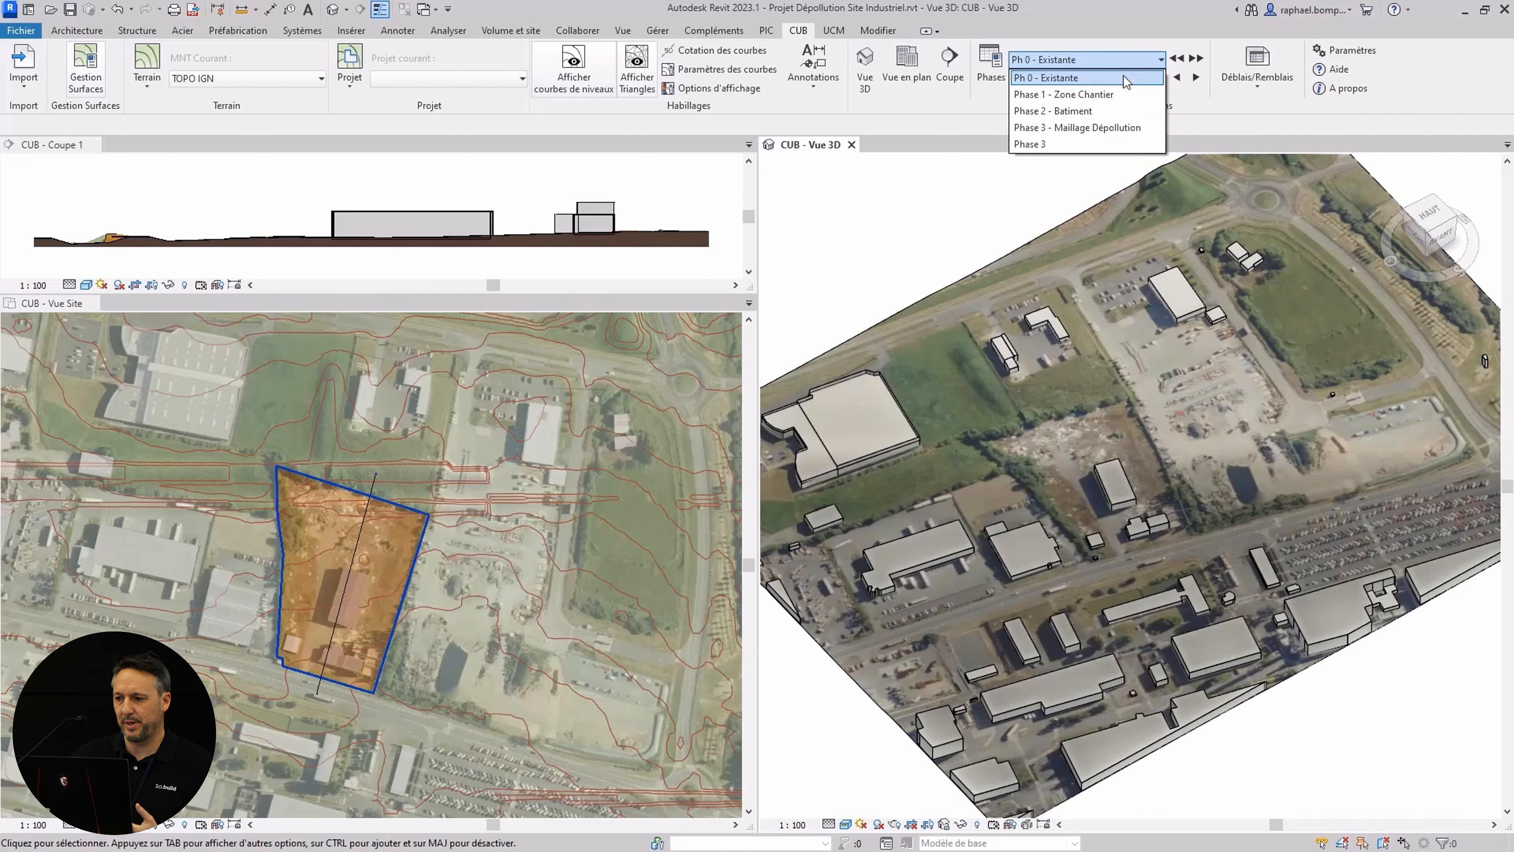
click(1124, 78)
click(1197, 77)
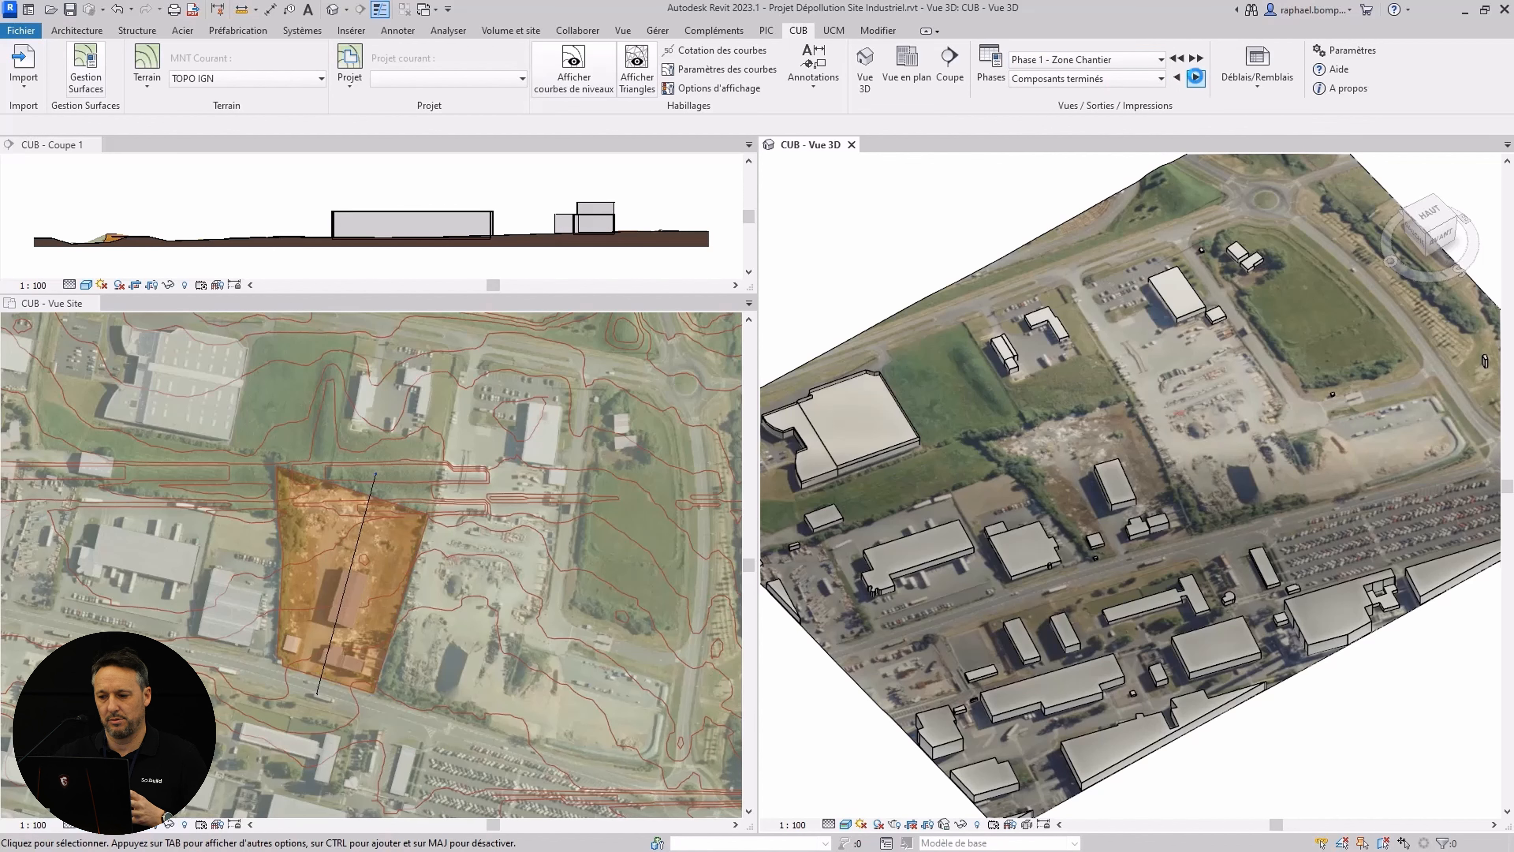
click(1197, 77)
click(1197, 78)
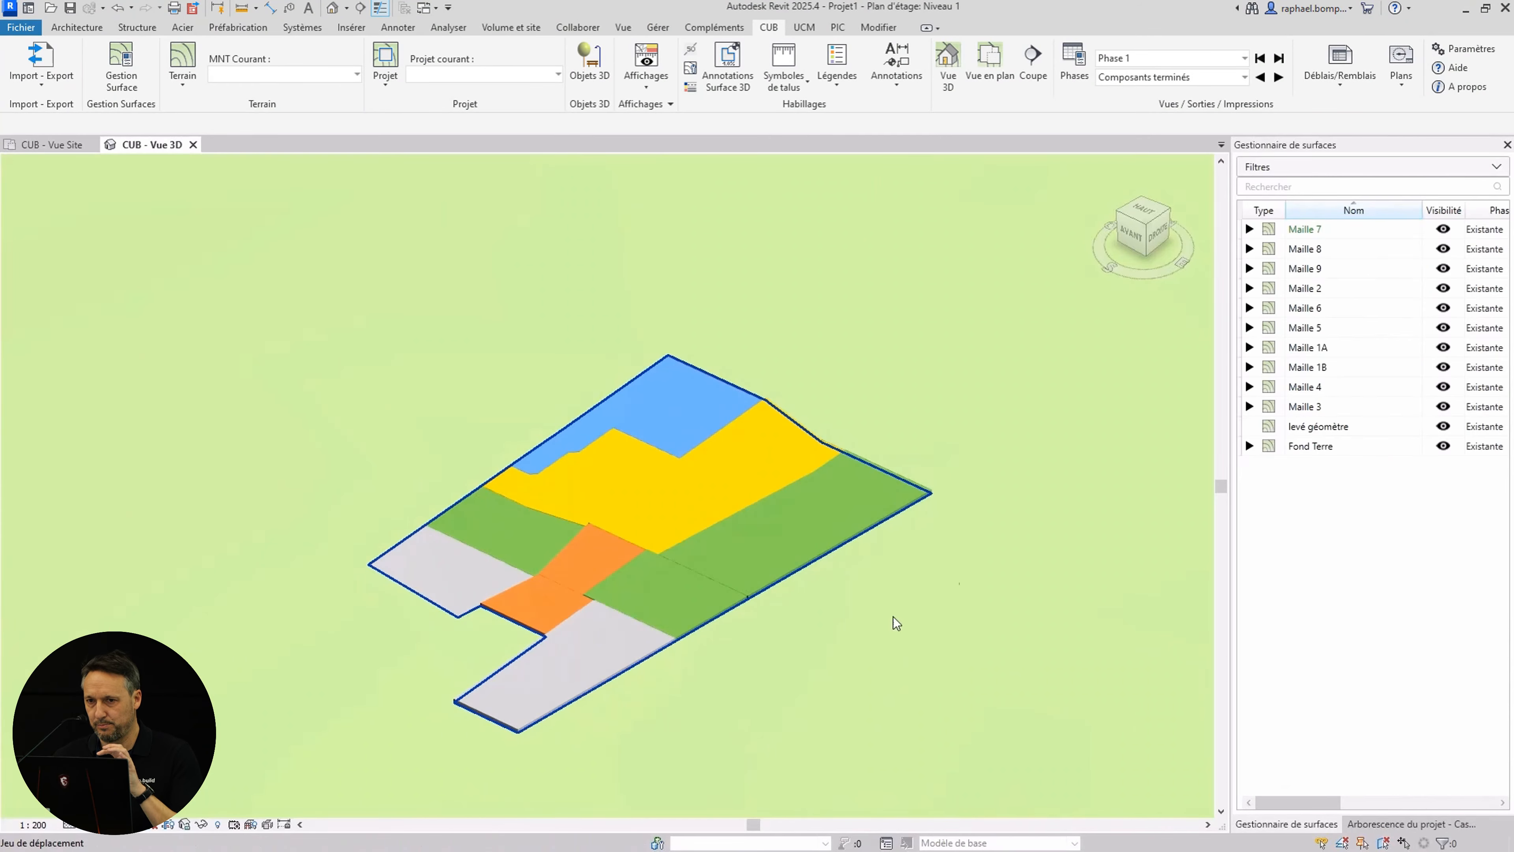
- Sort the surface list by name in ascending order
click(1327, 212)
click(1326, 211)
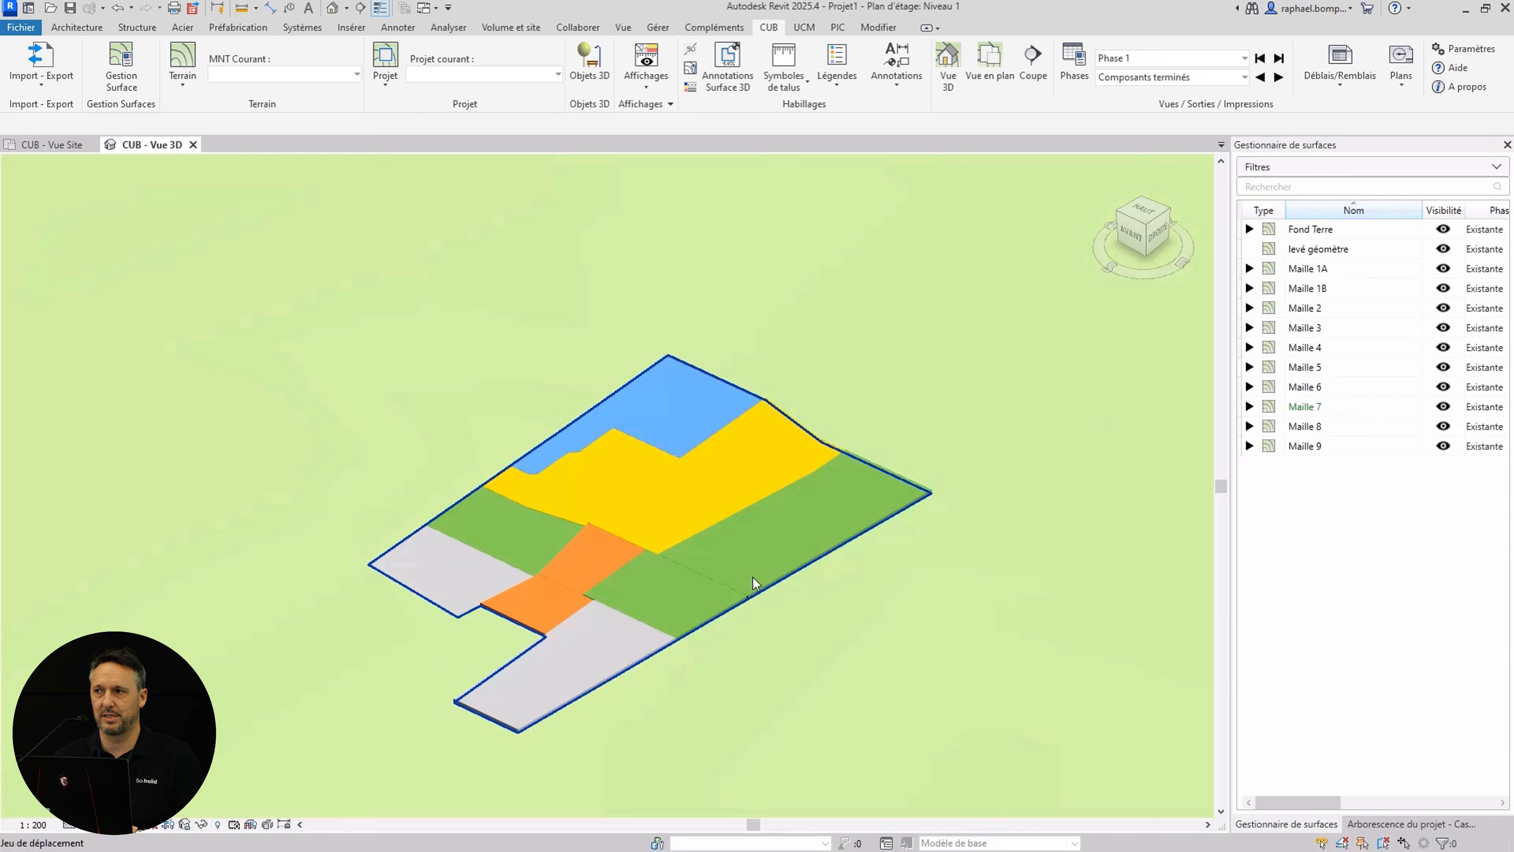
- Raise the green and grey front displacement set vertically, and lift the yellow and orange set above it to explode the soil mesh
click(717, 582)
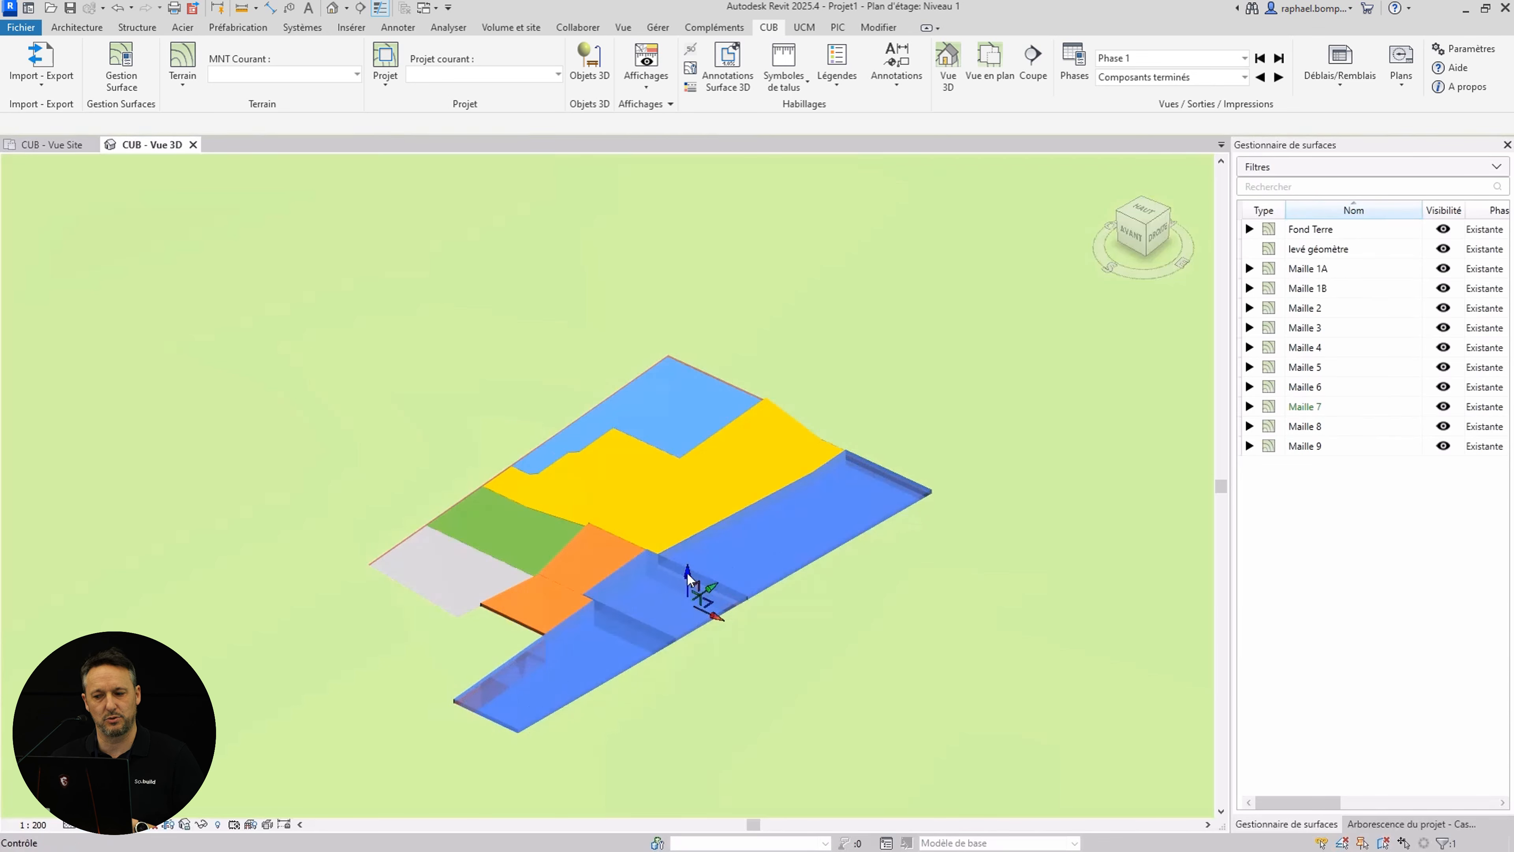
drag(688, 577, 638, 329)
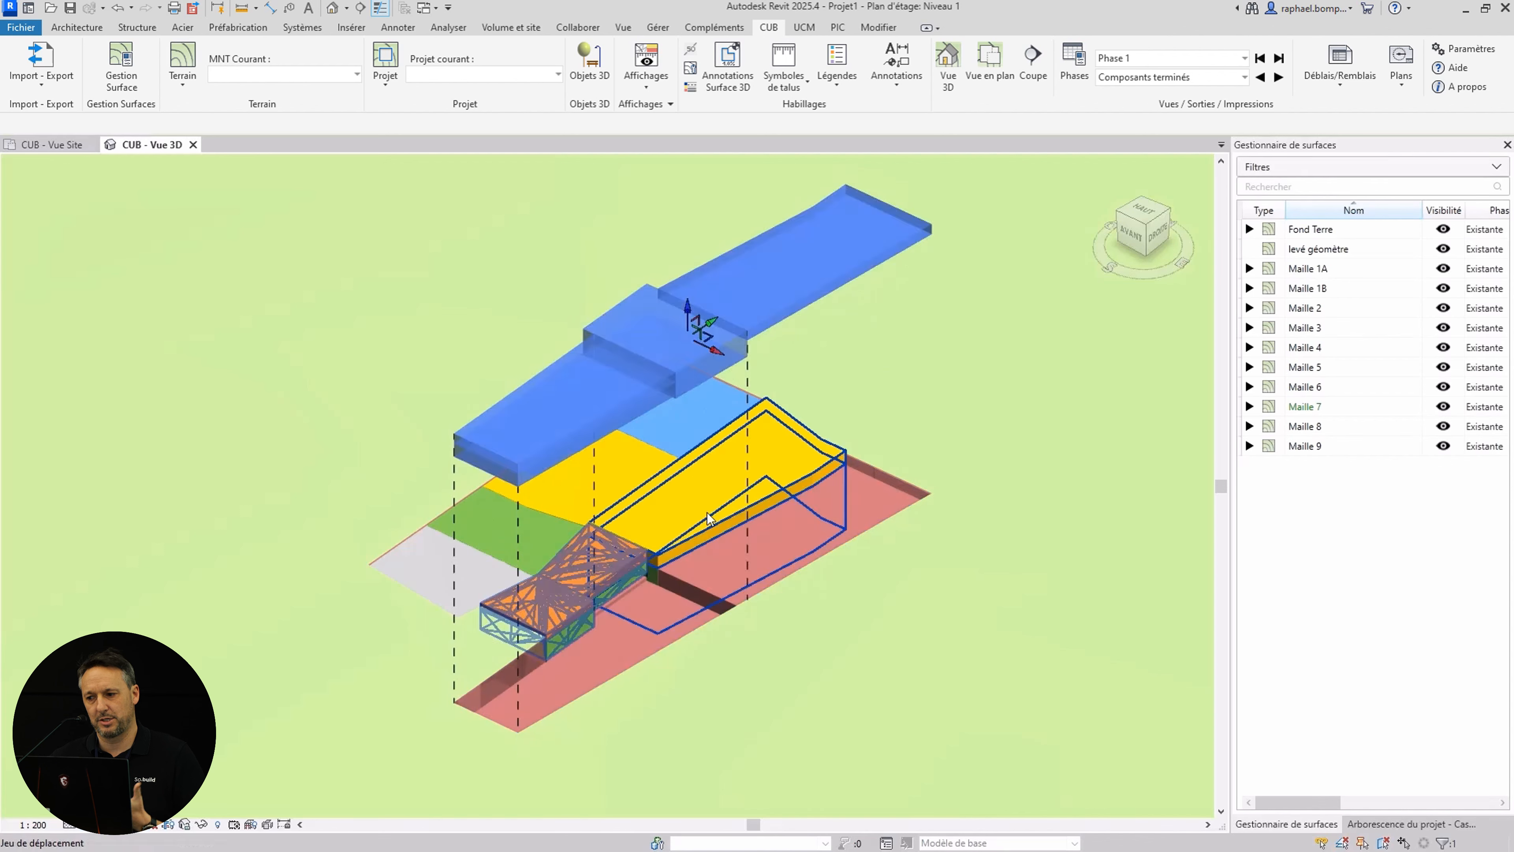
key(Escape)
click(660, 549)
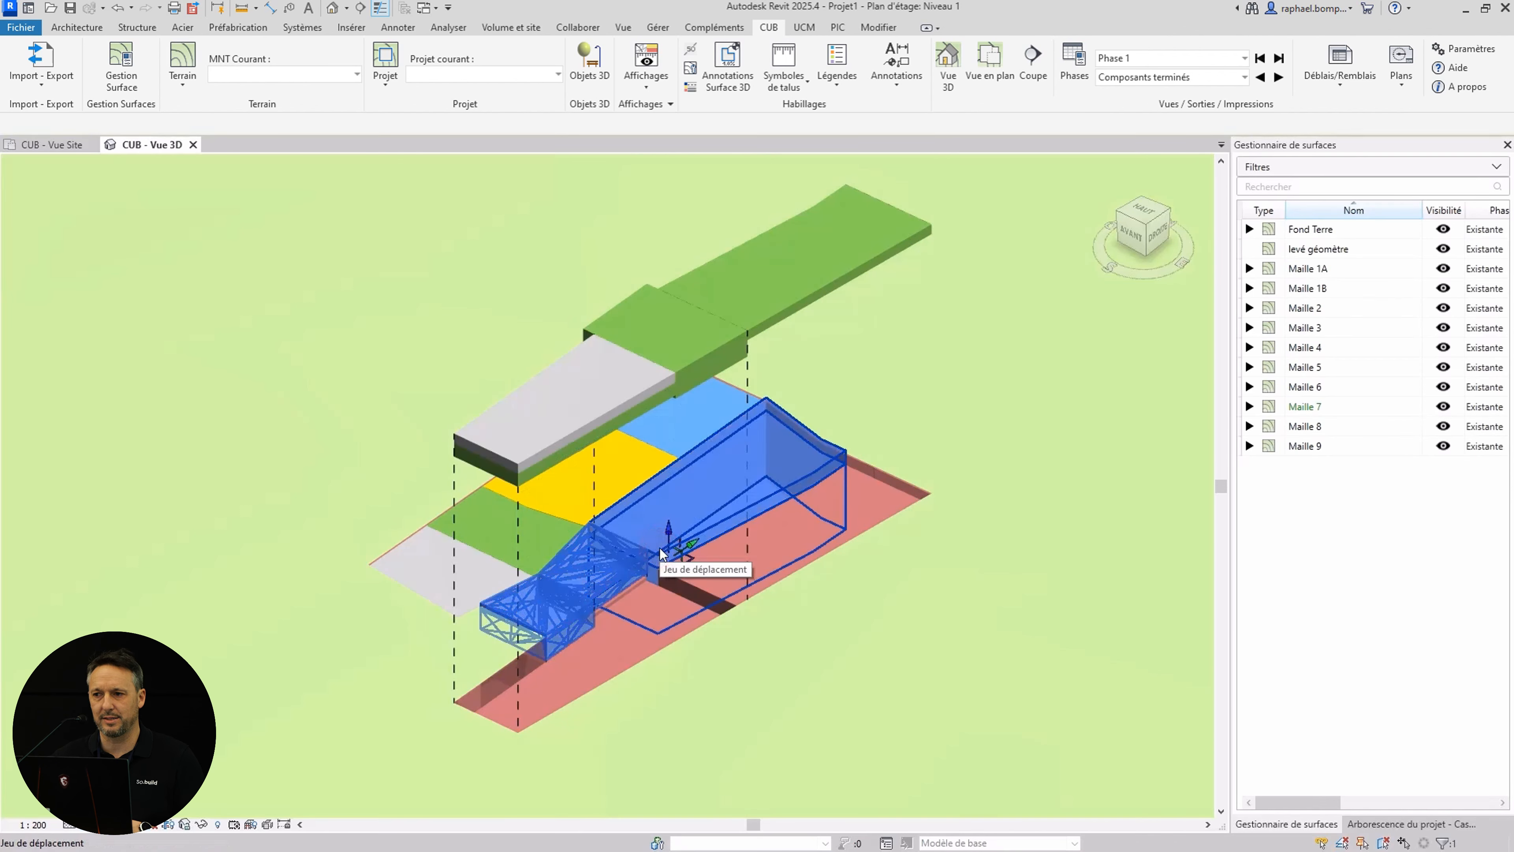
drag(660, 554, 653, 189)
shift+middle_drag(802, 619, 765, 604)
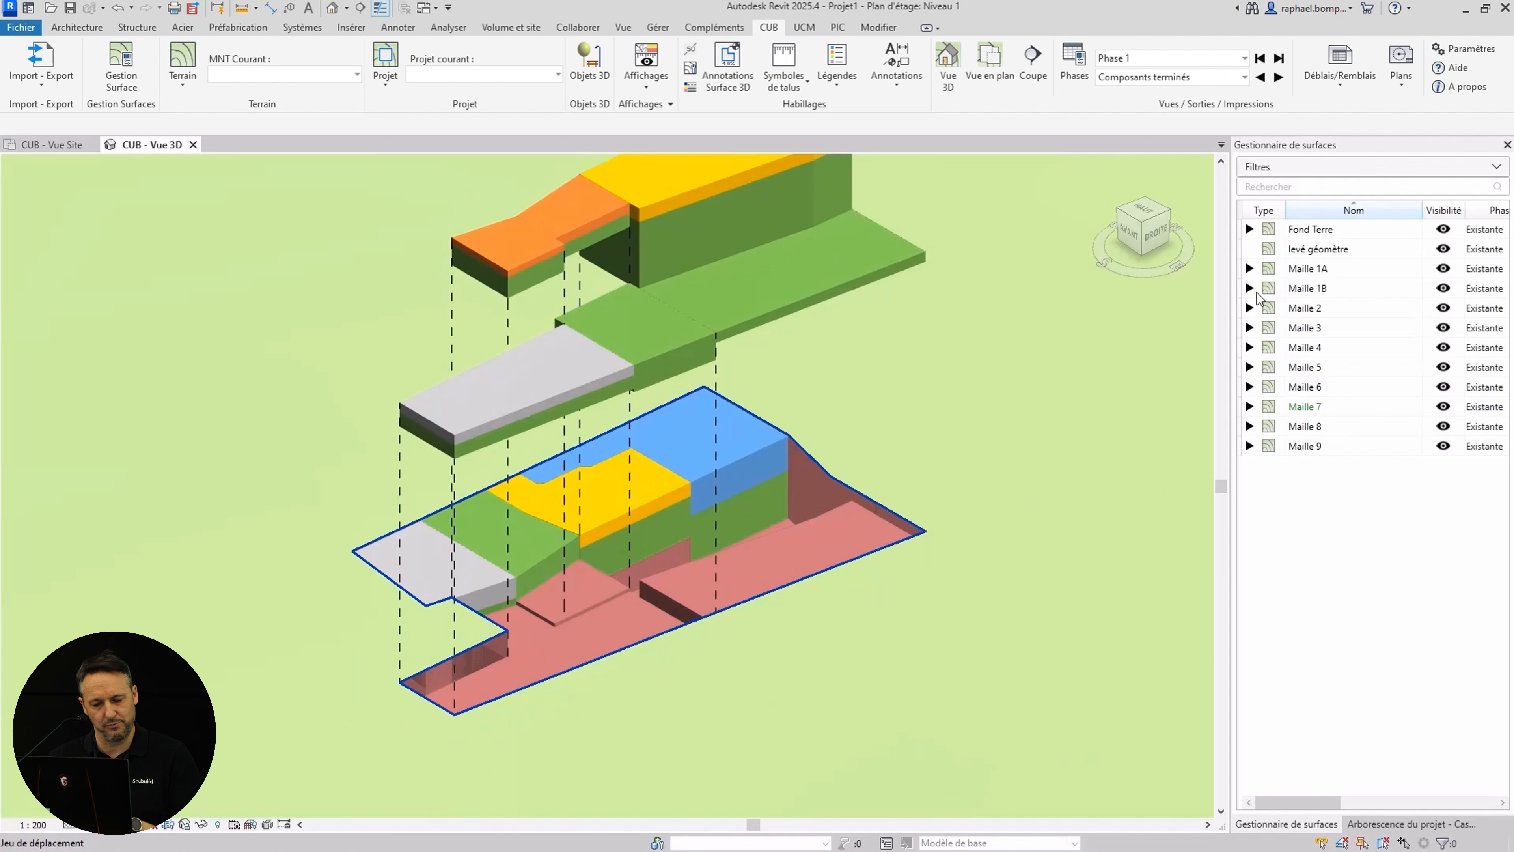
- Expand Maille 1B, hide its layers 1B - C1 and 1B - C2, and toggle 1B - C3 off and back on
click(1248, 289)
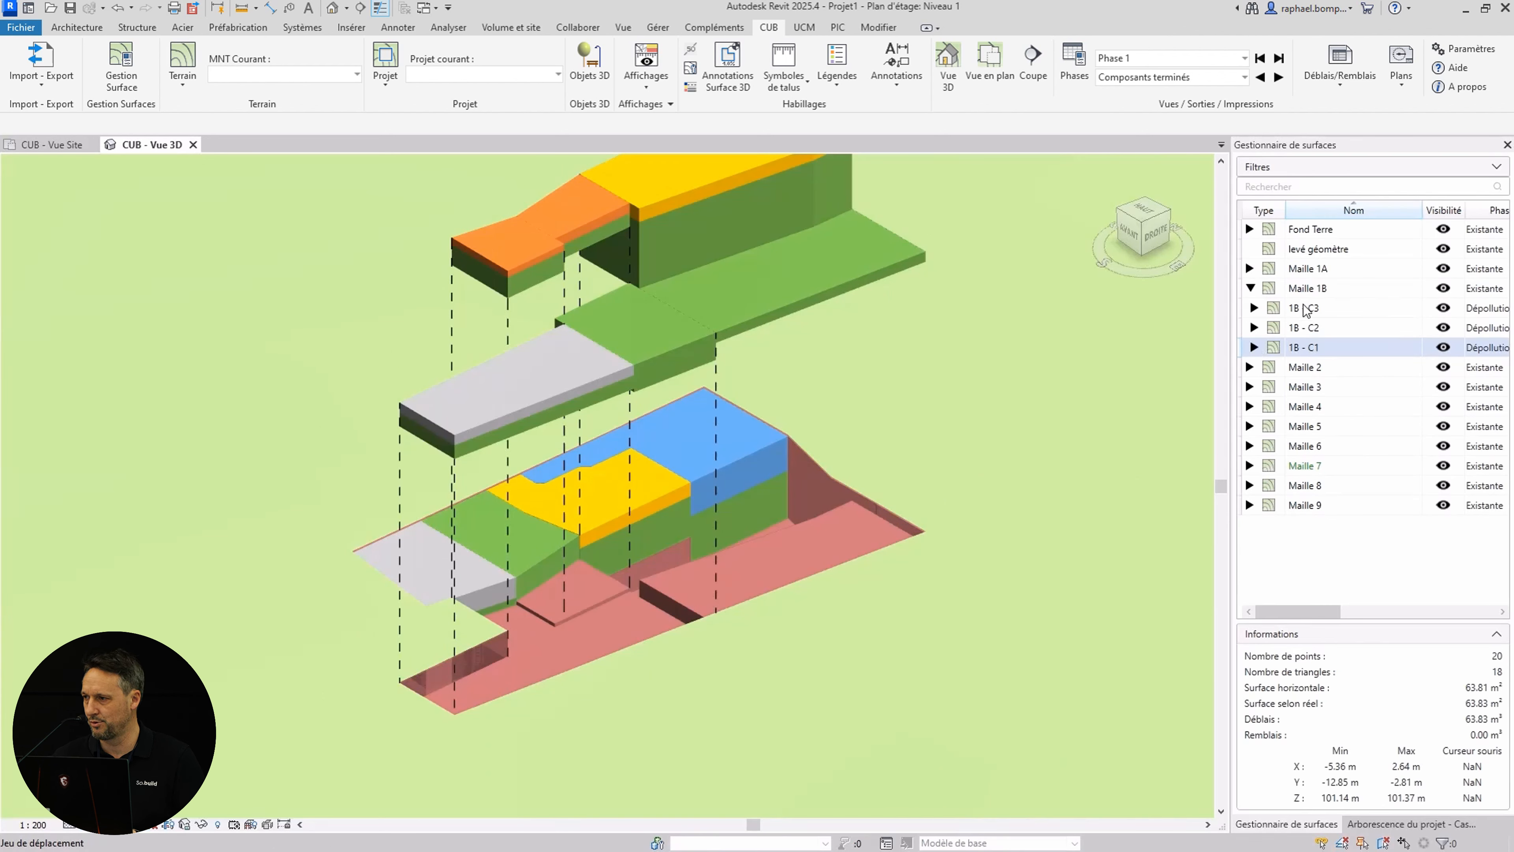
click(1444, 348)
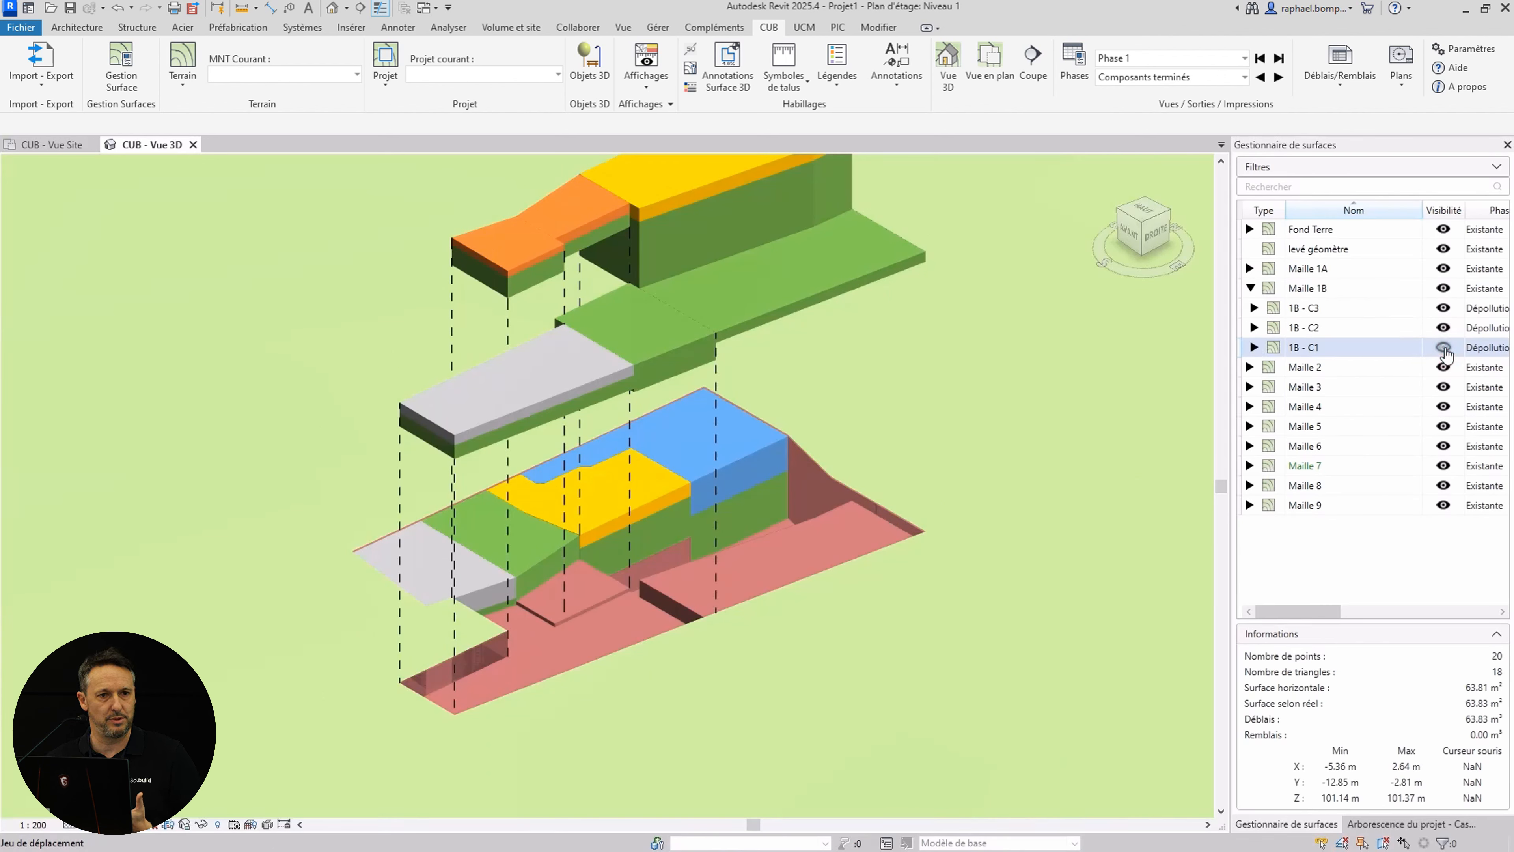
click(1444, 328)
click(1443, 308)
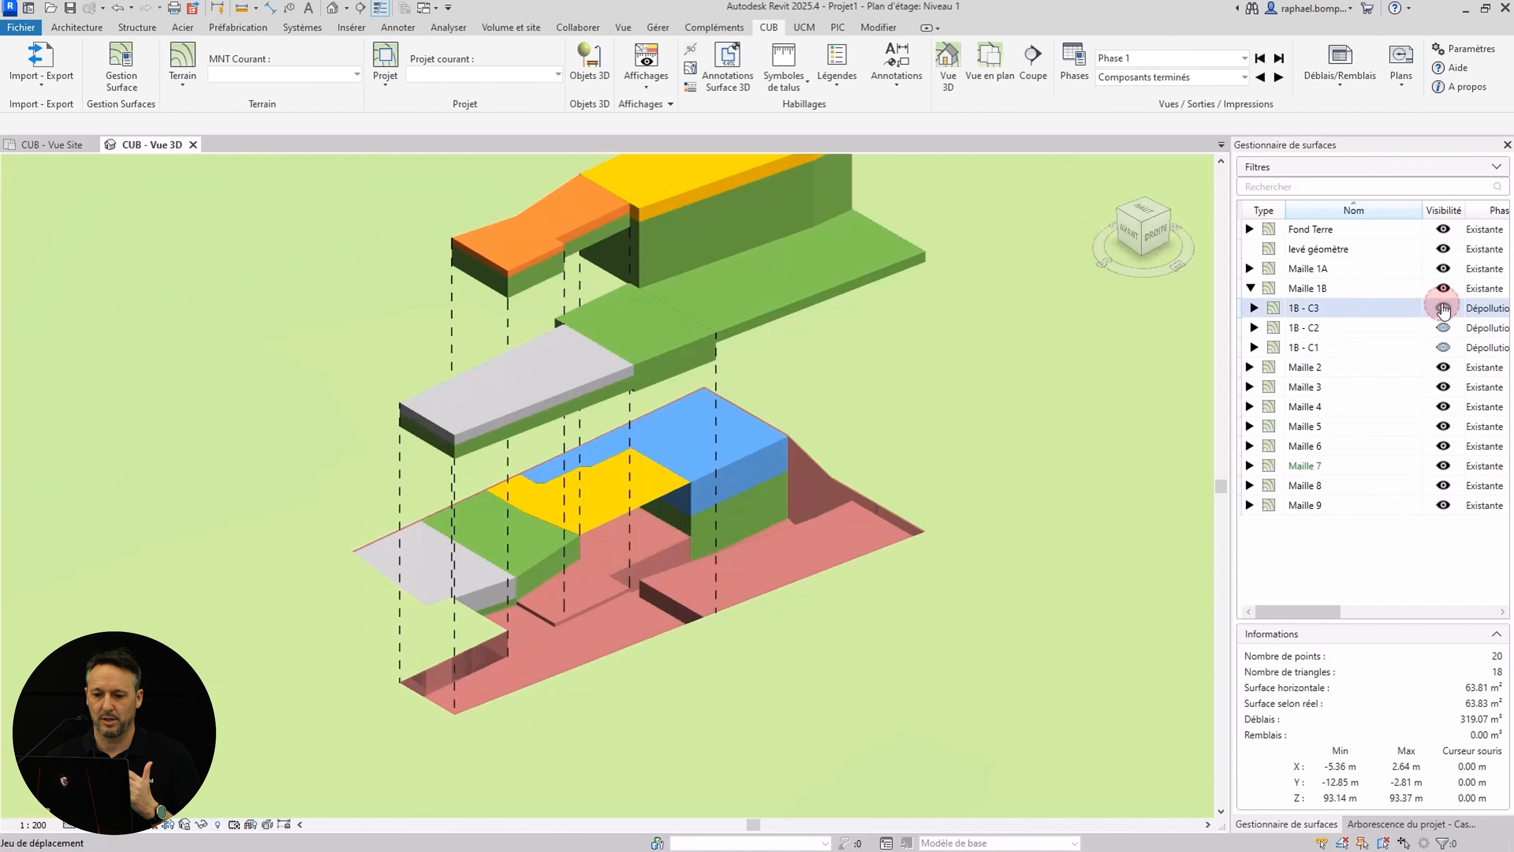
click(1443, 308)
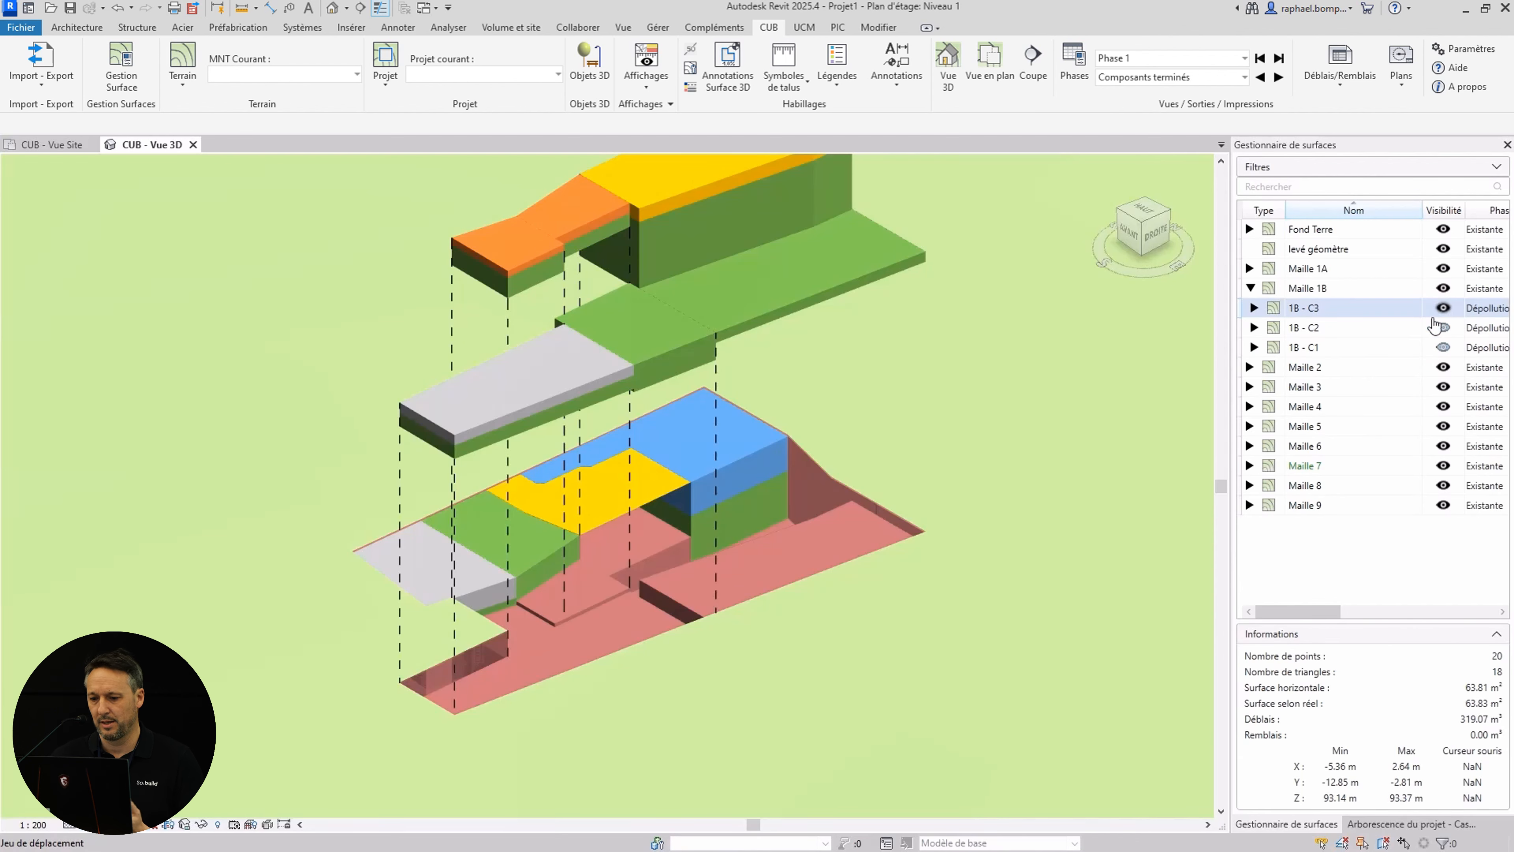
mouse_move(933, 629)
shift+middle_down()
mouse_move(811, 534)
mouse_move(690, 523)
mouse_move(801, 630)
mouse_move(909, 649)
mouse_move(970, 626)
mouse_move(944, 608)
shift+middle_up()
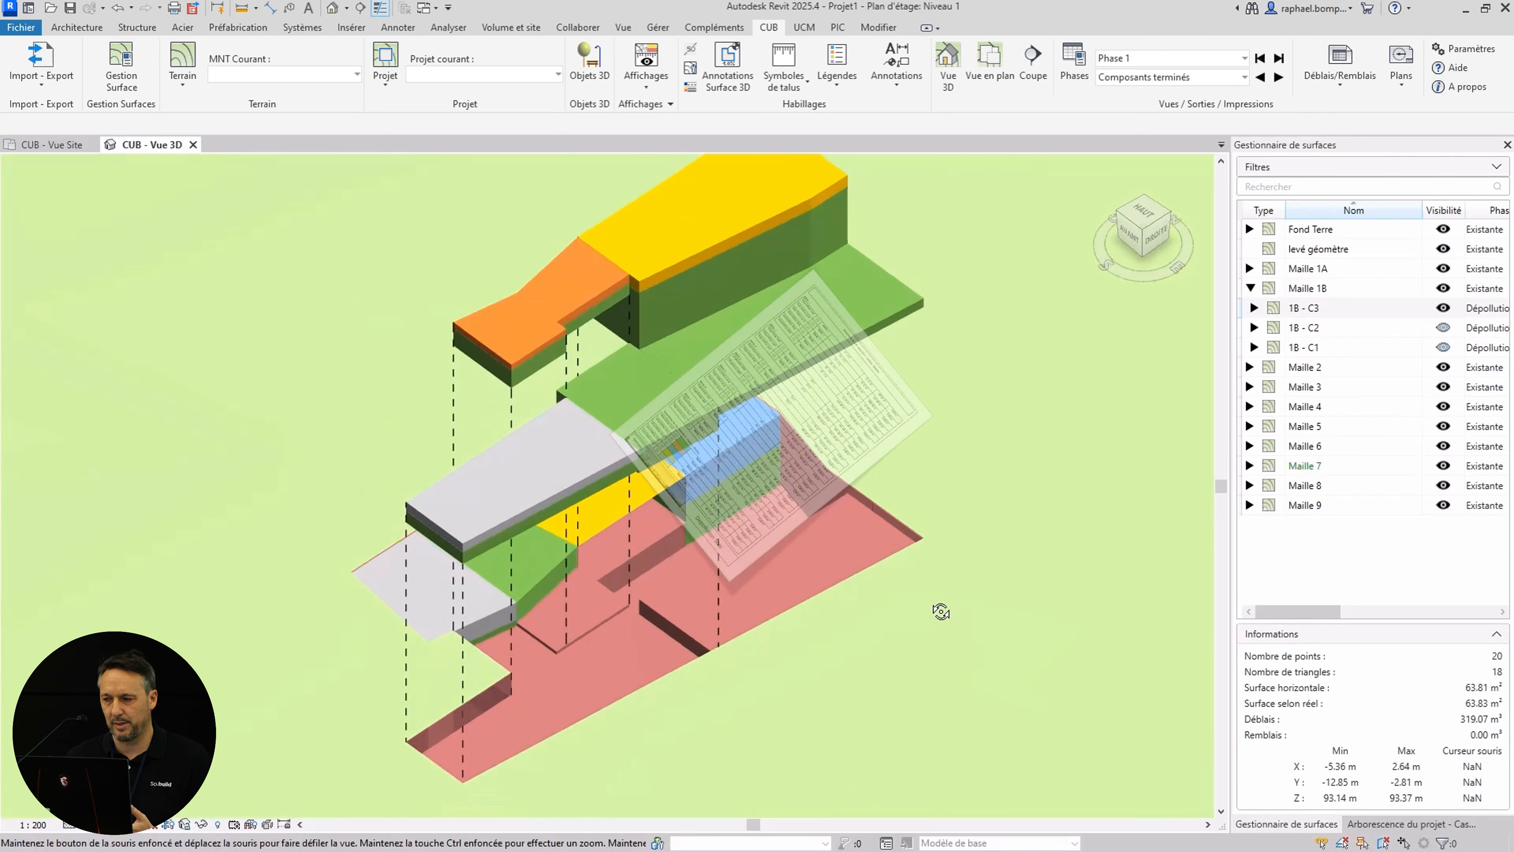